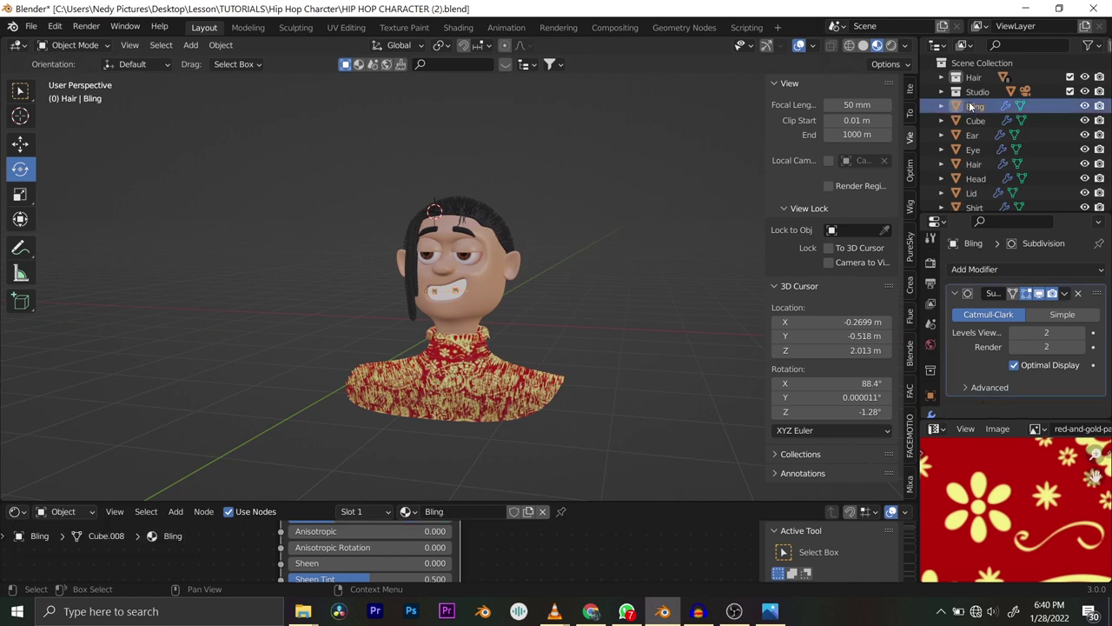
# Move the objects from Bling through Shirt into a new collection named Character and collapse it in the outliner.
pyautogui.scroll(-1, 972, 121)
pyautogui.keyDown('shift'); pyautogui.click(975, 199); pyautogui.keyUp('shift')
pyautogui.moveTo(539, 330); pyautogui.dragTo(526, 276, button='middle')
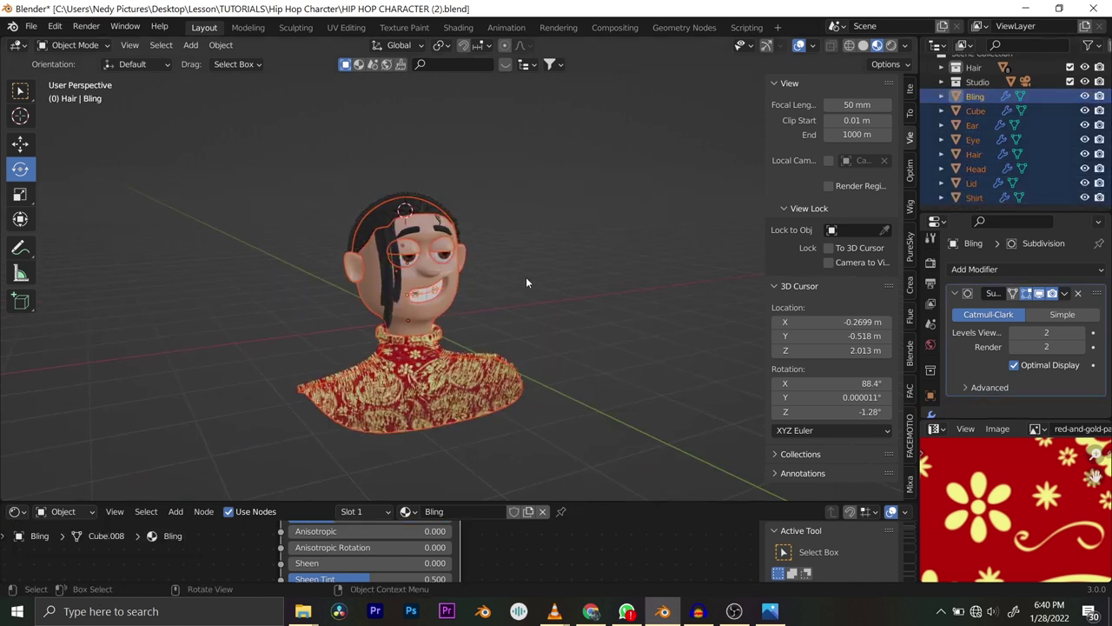
pyautogui.press('m')
pyautogui.click(526, 279)
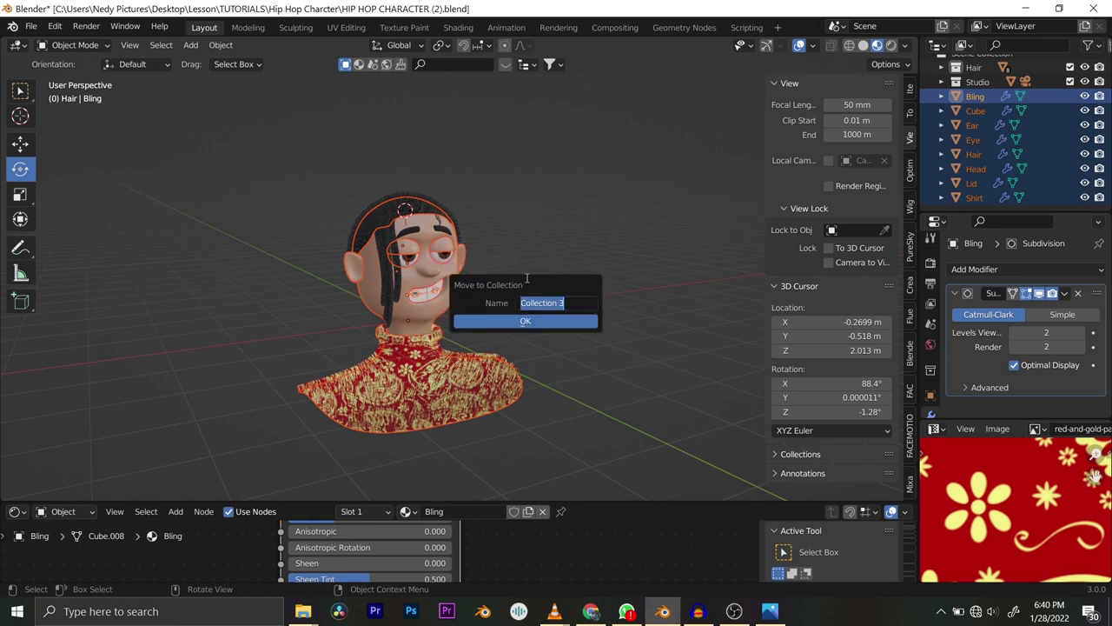
pyautogui.write('L')
pyautogui.press('BackSpace')
pyautogui.write('Character')
pyautogui.click(537, 321)
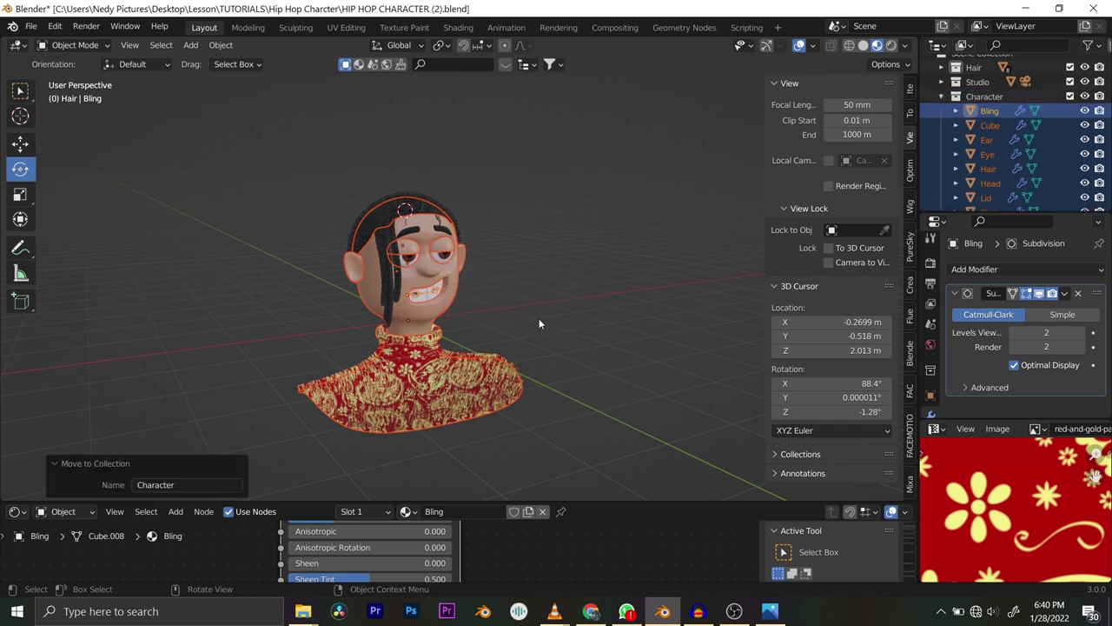
pyautogui.click(955, 98)
pyautogui.click(980, 106)
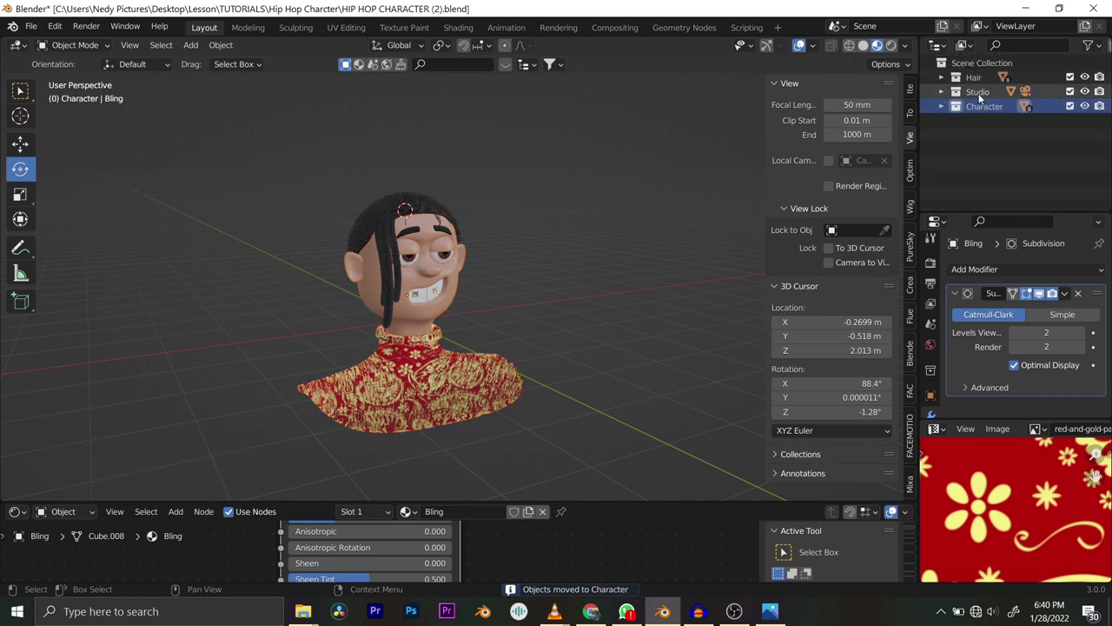
# Check the Studio and Hair collections by toggling their viewport visibility off and back on.
pyautogui.click(979, 93)
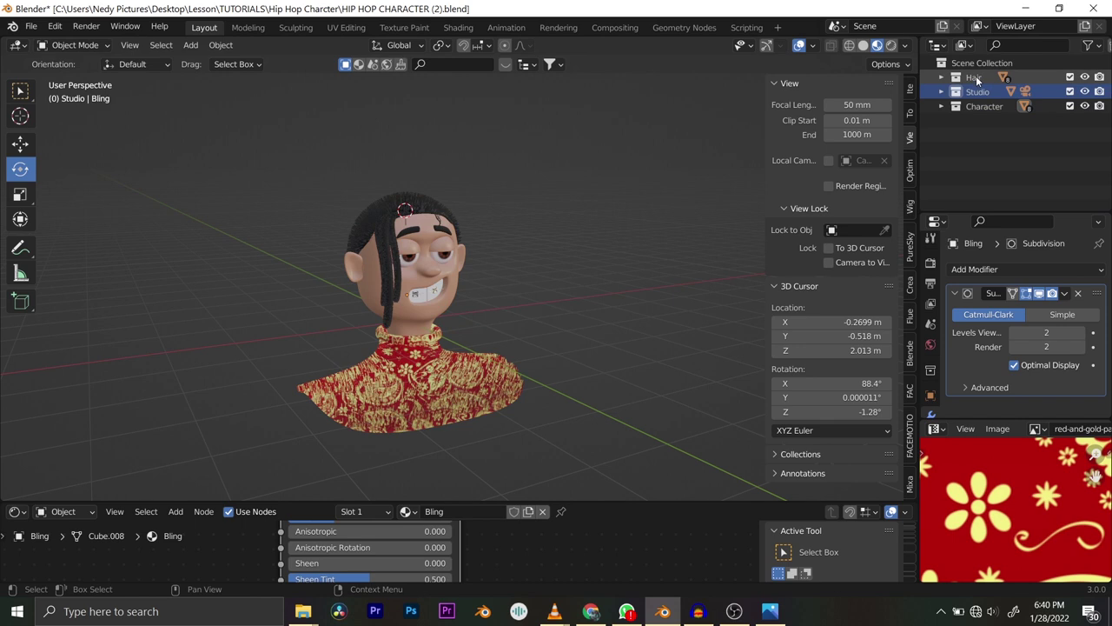
pyautogui.click(975, 78)
pyautogui.click(1085, 77)
pyautogui.click(1084, 77)
pyautogui.click(1085, 92)
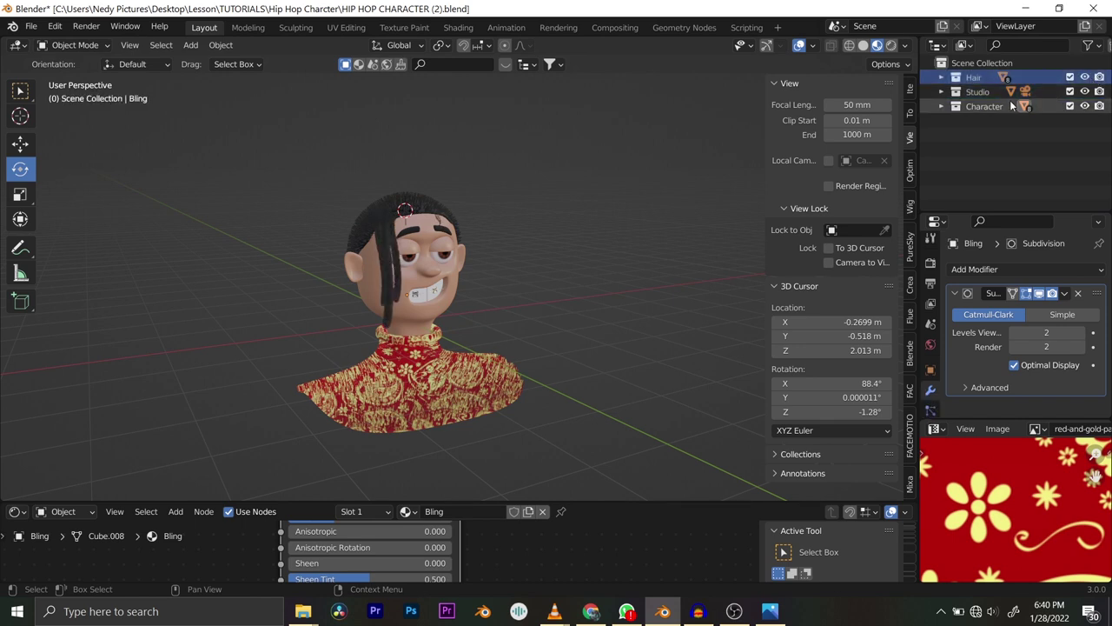
pyautogui.click(1084, 91)
# Expand the Studio collection and move the eyebrow object Cube.001 into the Character collection.
pyautogui.click(942, 92)
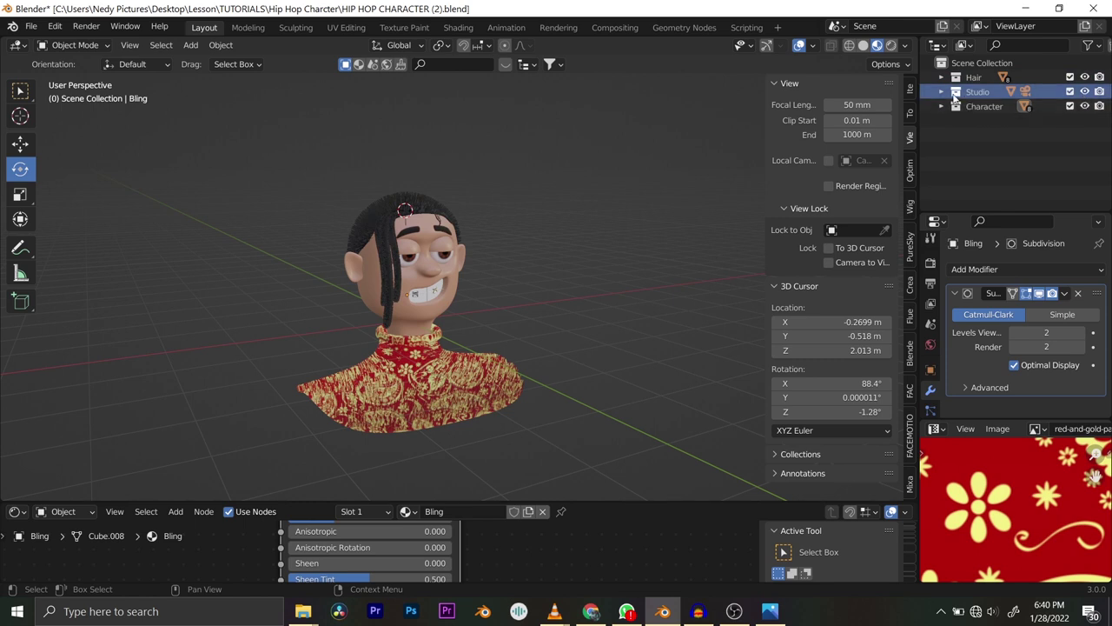
pyautogui.click(997, 122)
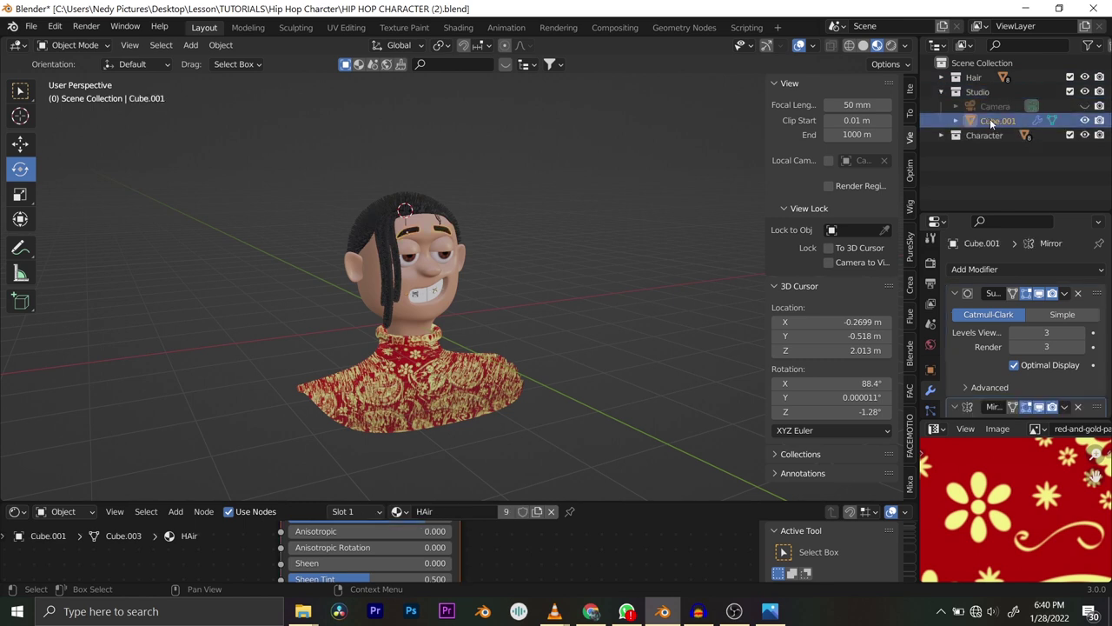
pyautogui.moveTo(993, 120); pyautogui.dragTo(984, 136)
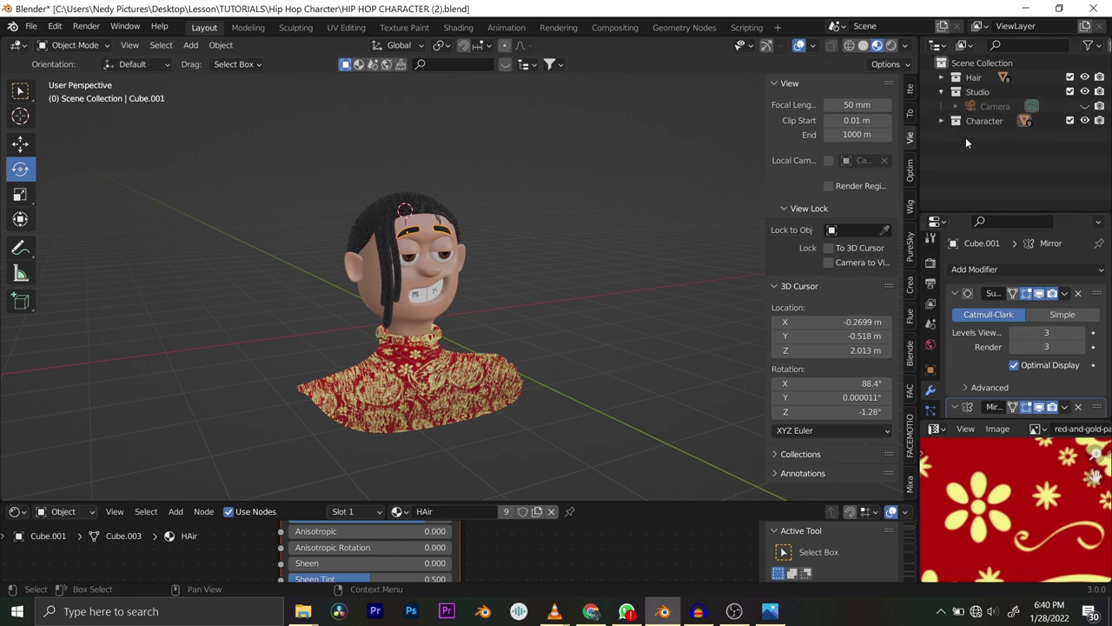
# Unhide the camera in the Studio collection and select it.
pyautogui.click(977, 92)
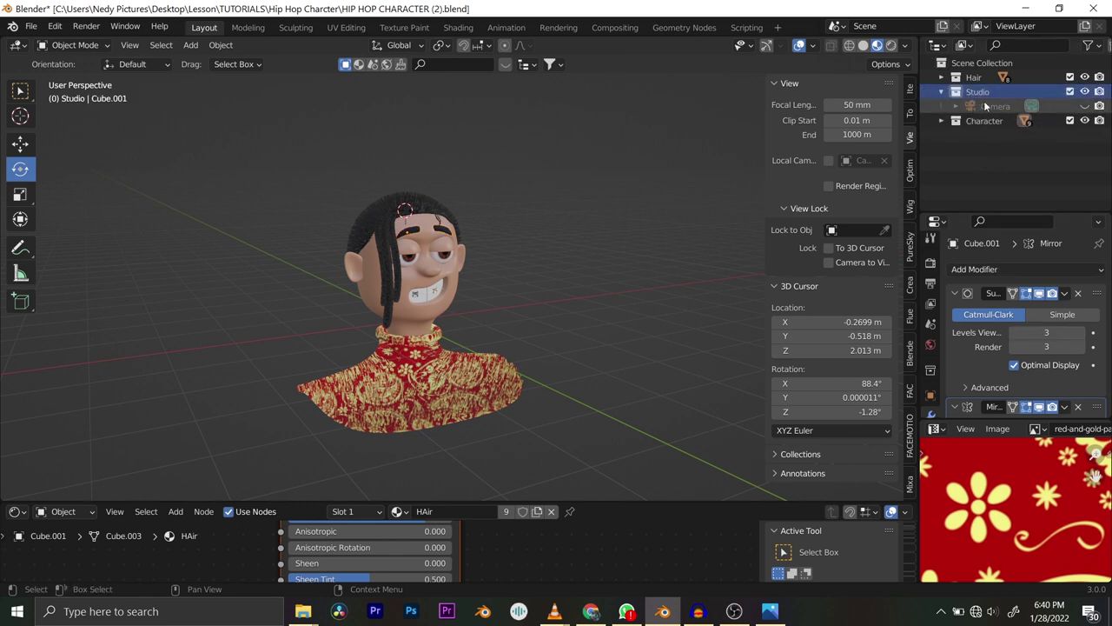
pyautogui.scroll(4, 374, 192)
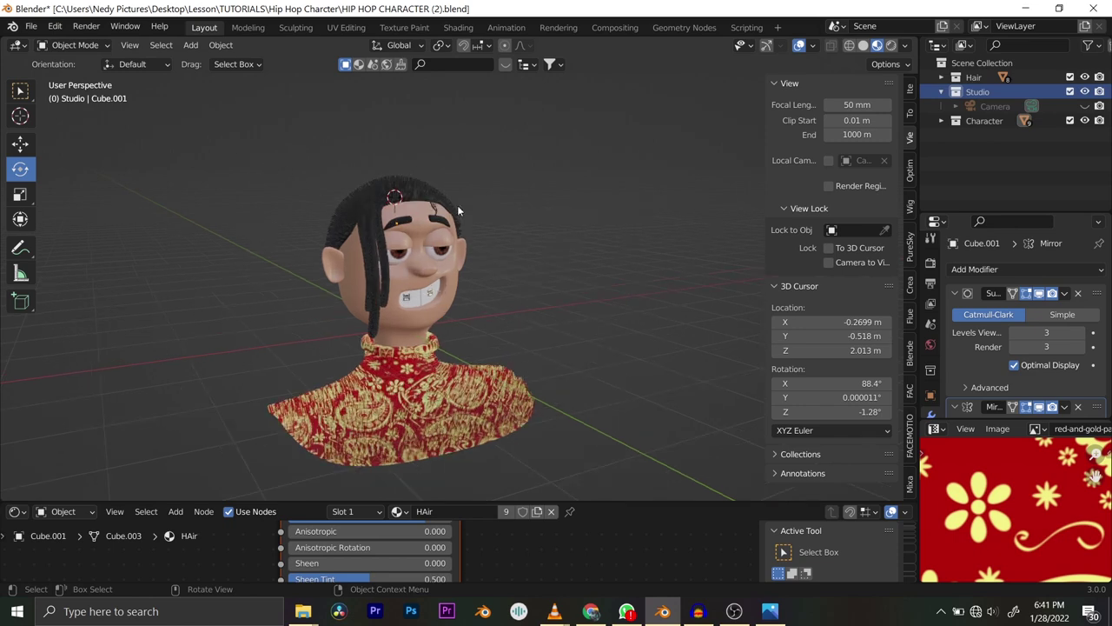
pyautogui.scroll(-4, 471, 207)
pyautogui.scroll(-3, 348, 198)
pyautogui.moveTo(355, 196); pyautogui.dragTo(427, 211, button='middle')
pyautogui.scroll(3, 451, 216)
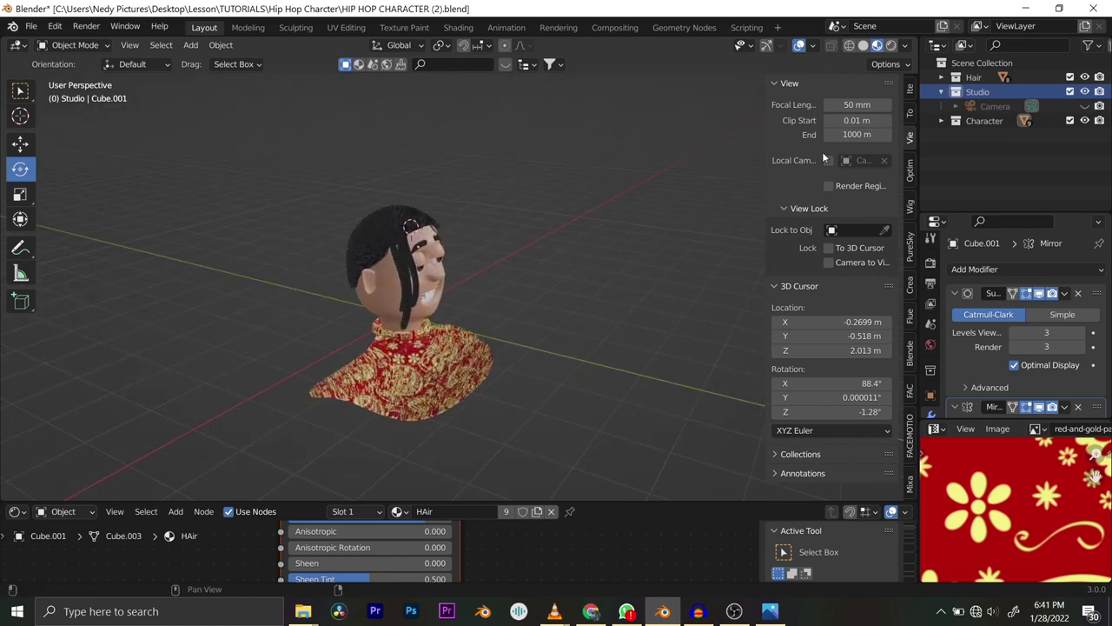
pyautogui.click(1085, 106)
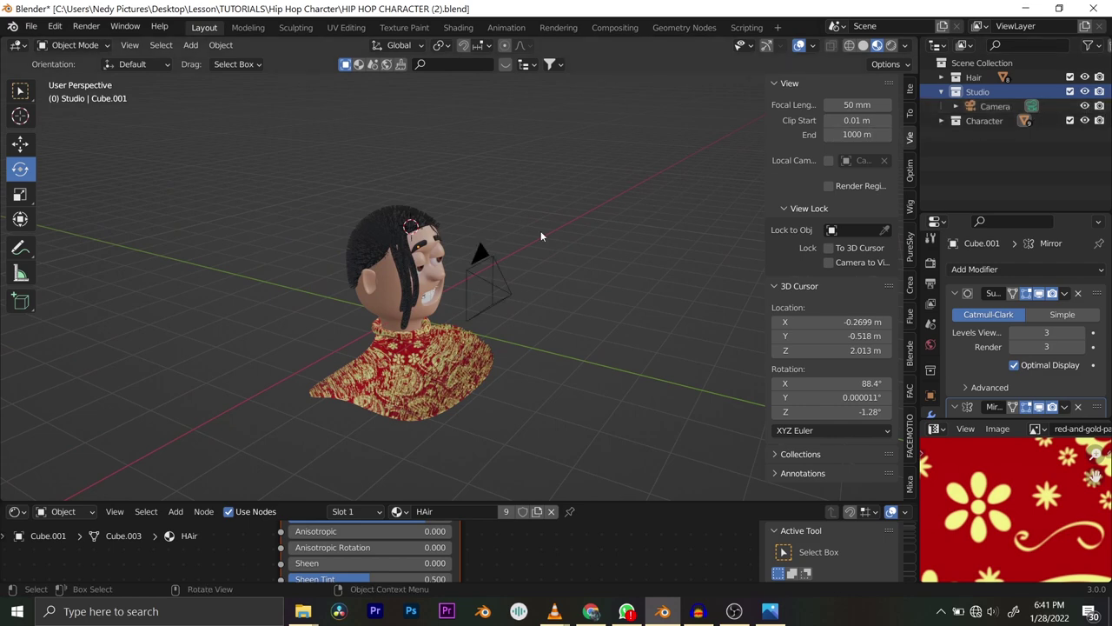
pyautogui.scroll(3, 540, 230)
pyautogui.click(995, 106)
pyautogui.scroll(-3, 631, 232)
pyautogui.moveTo(631, 232); pyautogui.dragTo(381, 231, button='middle')
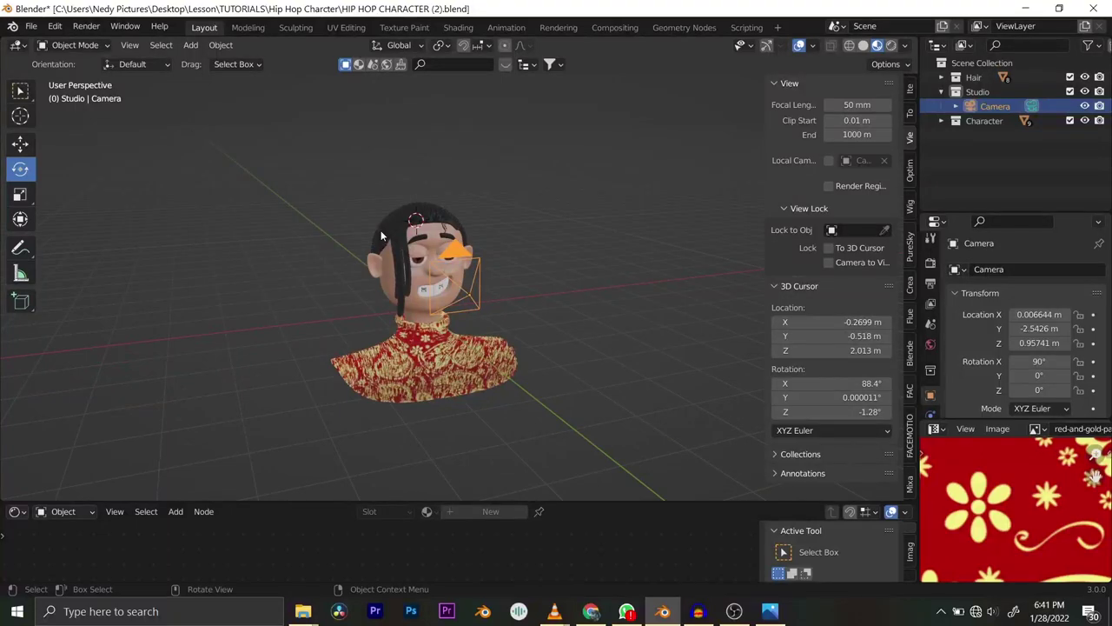
# Look through the camera, and examine the character and camera placement from several sides.
pyautogui.press('KP_0')
pyautogui.scroll(3, 487, 239)
pyautogui.scroll(-2, 486, 239)
pyautogui.moveTo(487, 239); pyautogui.dragTo(440, 266, button='middle')
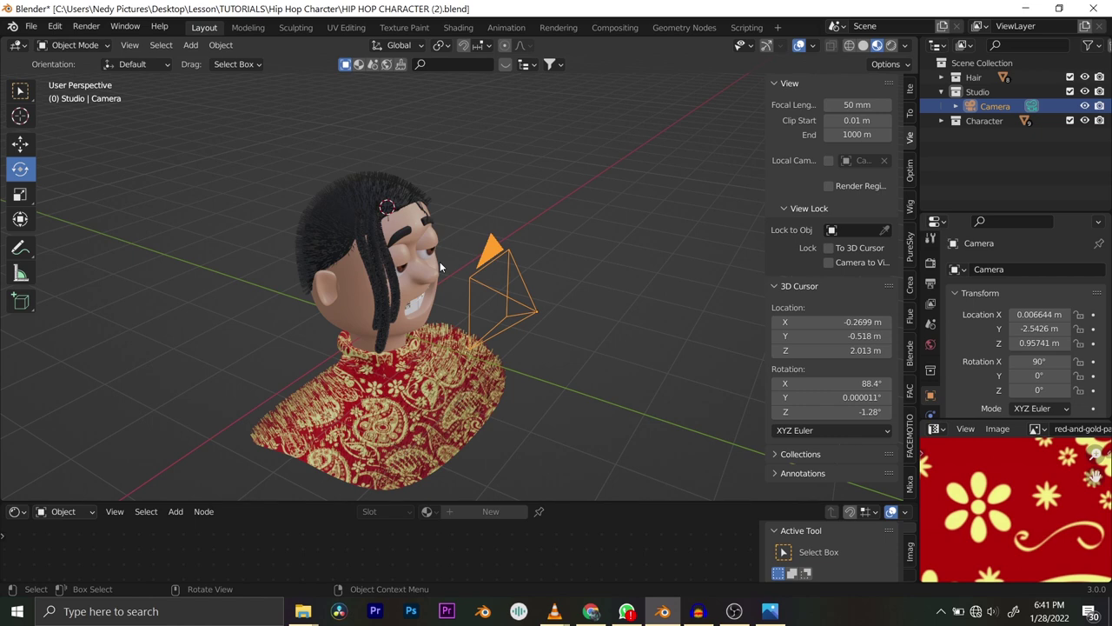
pyautogui.scroll(-5, 506, 211)
pyautogui.moveTo(423, 240); pyautogui.dragTo(469, 263, button='middle')
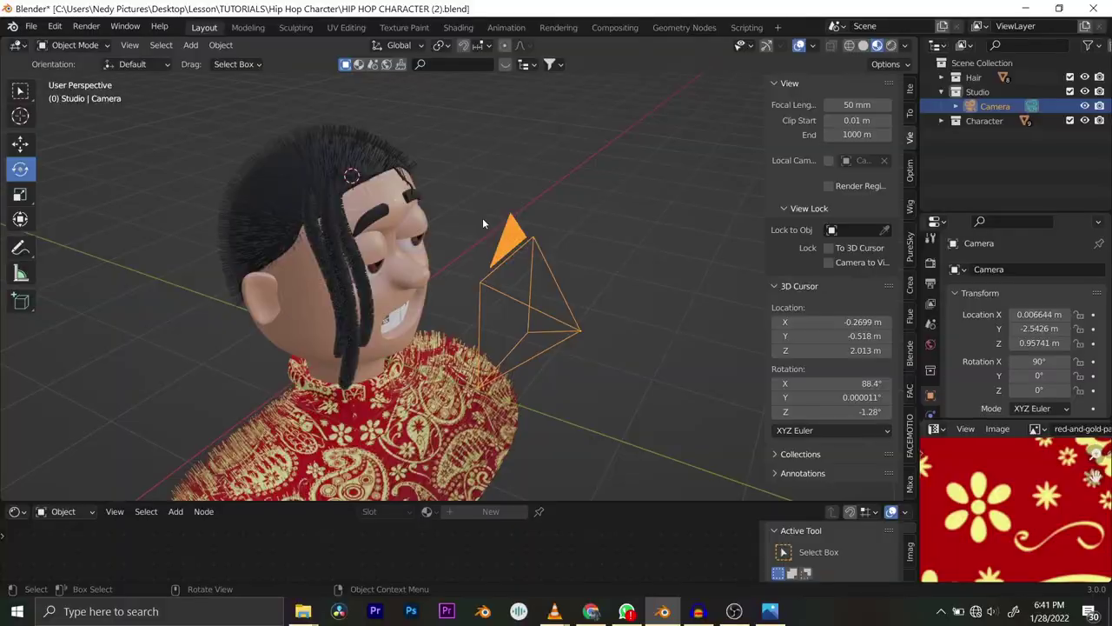
pyautogui.moveTo(482, 217); pyautogui.dragTo(451, 206, button='middle')
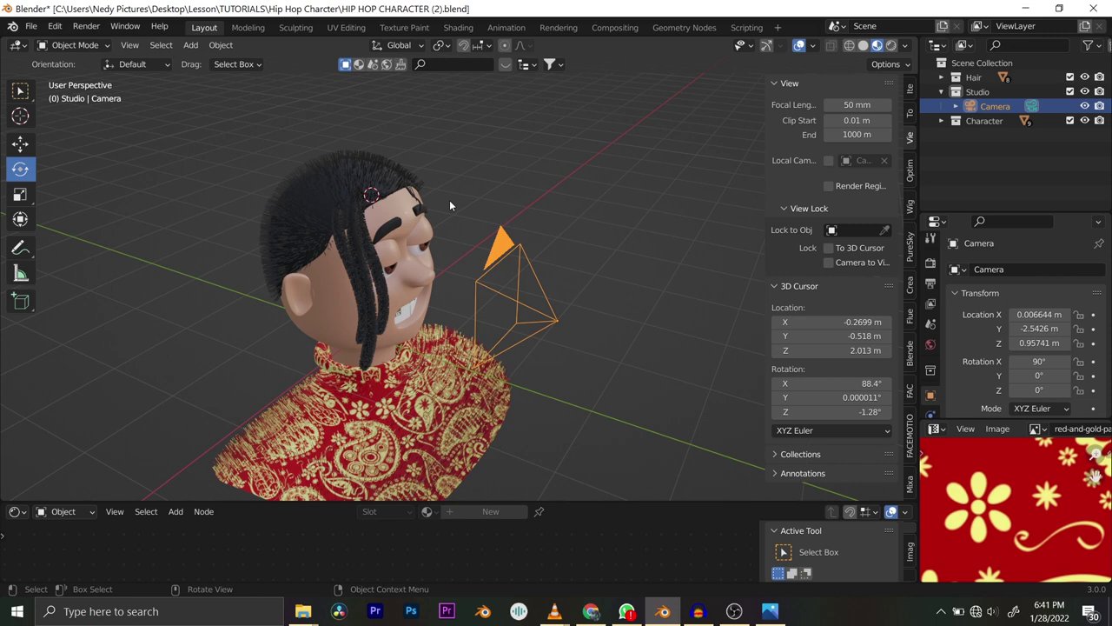
pyautogui.scroll(-4, 450, 200)
pyautogui.scroll(3, 488, 202)
pyautogui.moveTo(499, 213); pyautogui.dragTo(422, 192, button='middle')
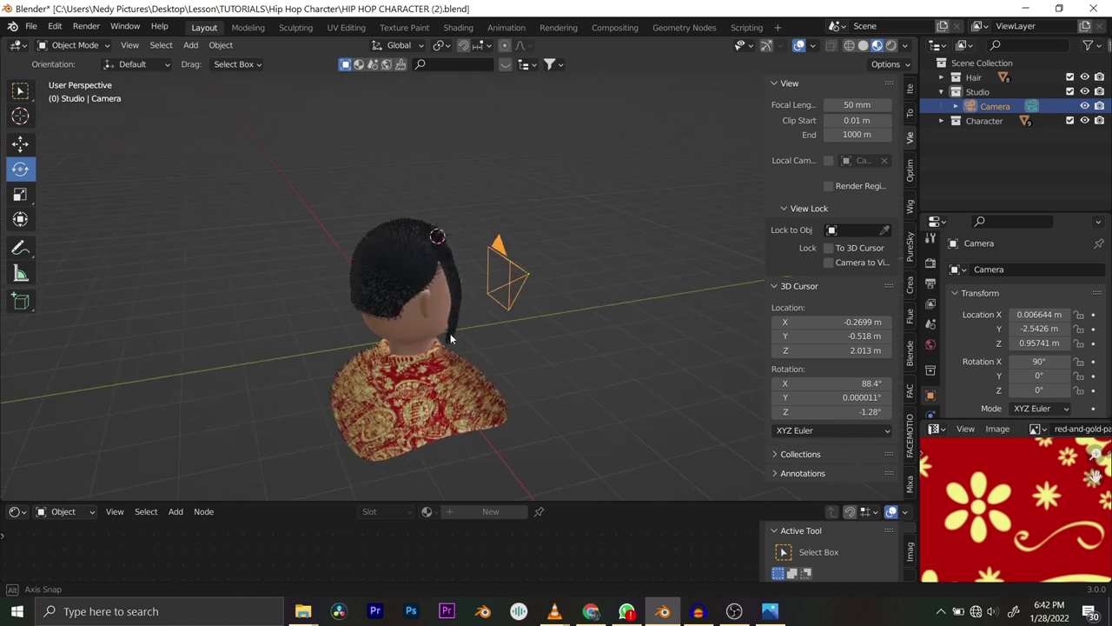
pyautogui.moveTo(450, 333); pyautogui.dragTo(398, 331, button='middle')
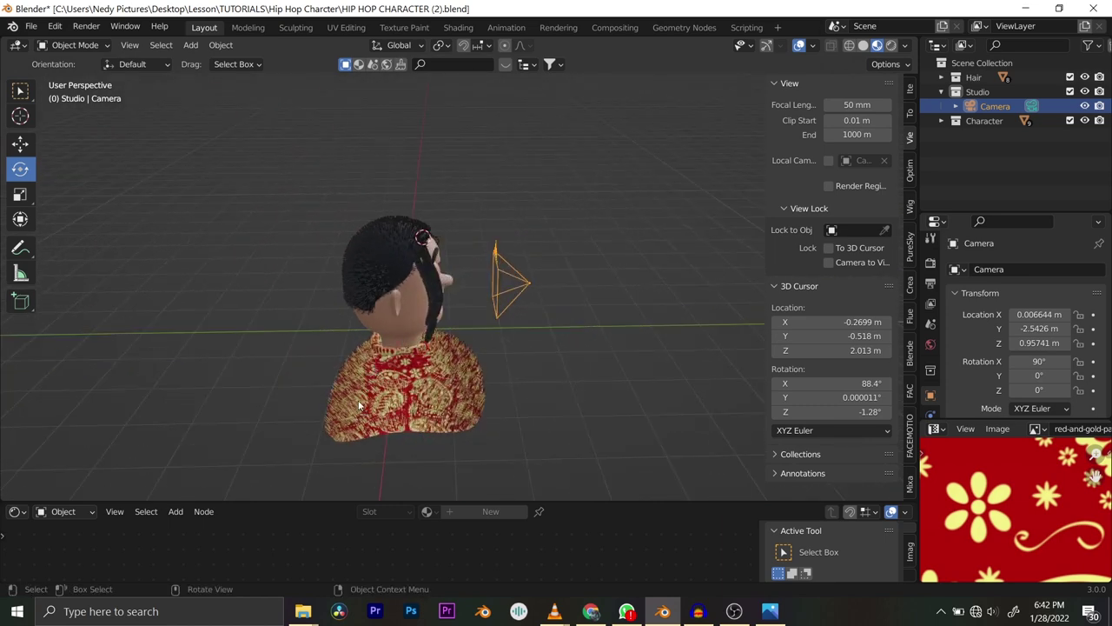
pyautogui.moveTo(376, 241); pyautogui.dragTo(450, 245, button='middle')
pyautogui.scroll(3, 432, 253)
pyautogui.scroll(-3, 428, 232)
pyautogui.scroll(-3, 426, 265)
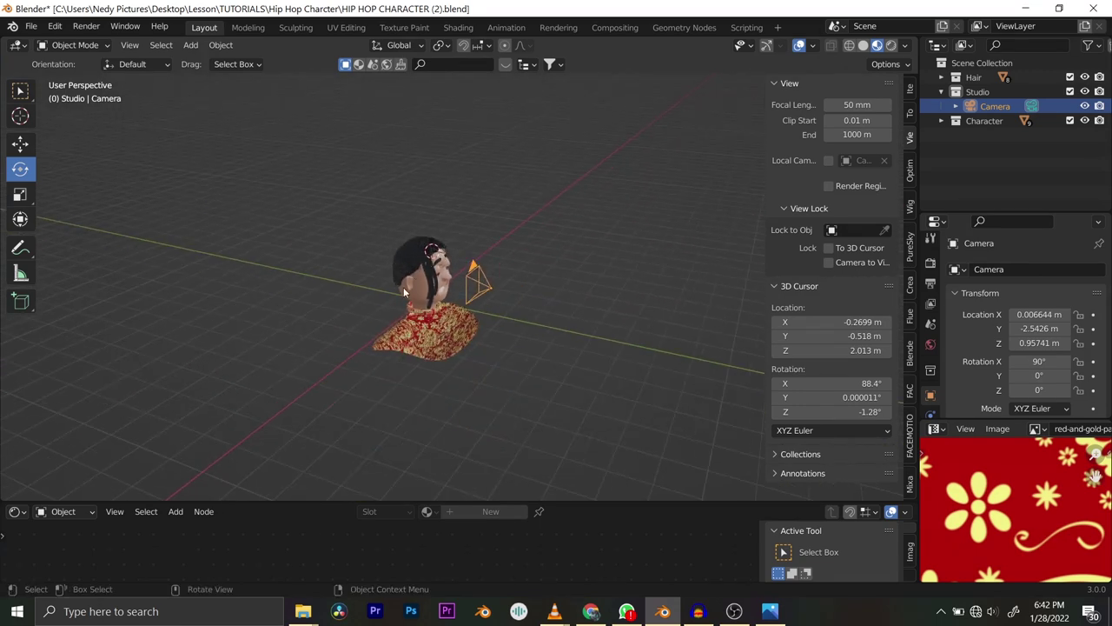
# Add a mesh plane to the Studio collection and scale it up uniformly by about 6.18.
pyautogui.hotkey('shift', 'a')
pyautogui.moveTo(365, 273)
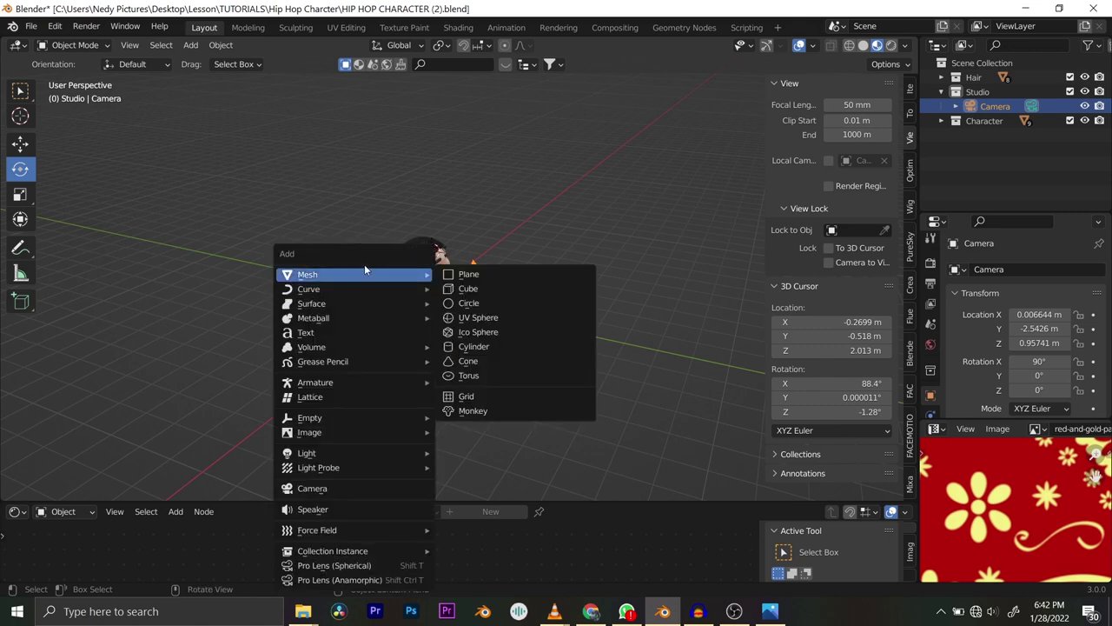
pyautogui.click(463, 276)
pyautogui.scroll(4, 447, 239)
pyautogui.scroll(-4, 446, 239)
pyautogui.scroll(1, 445, 247)
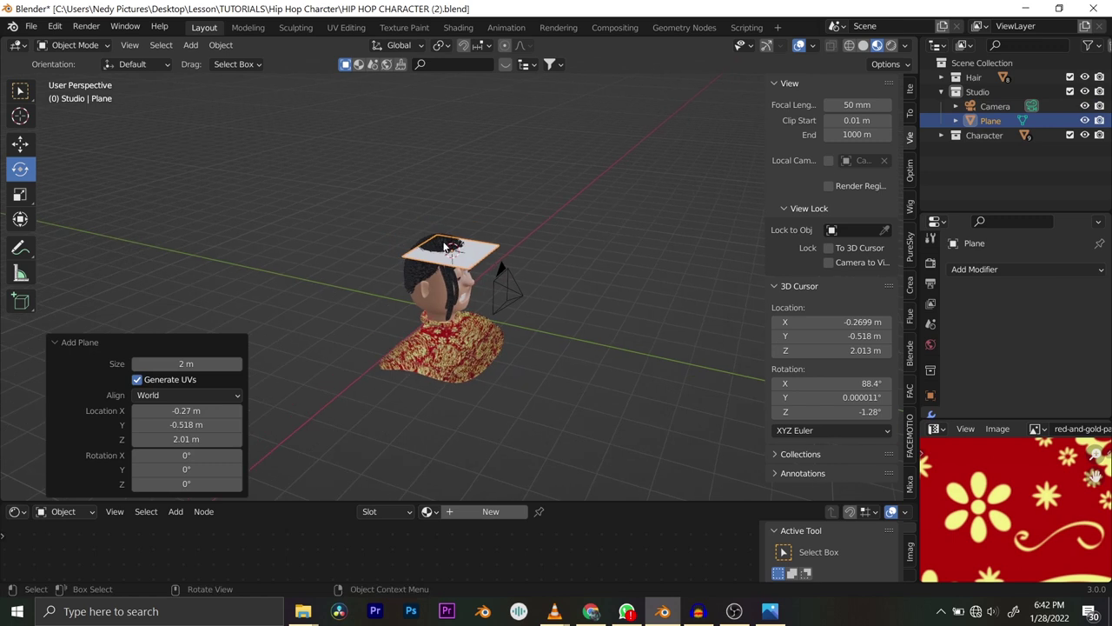
pyautogui.press('s')
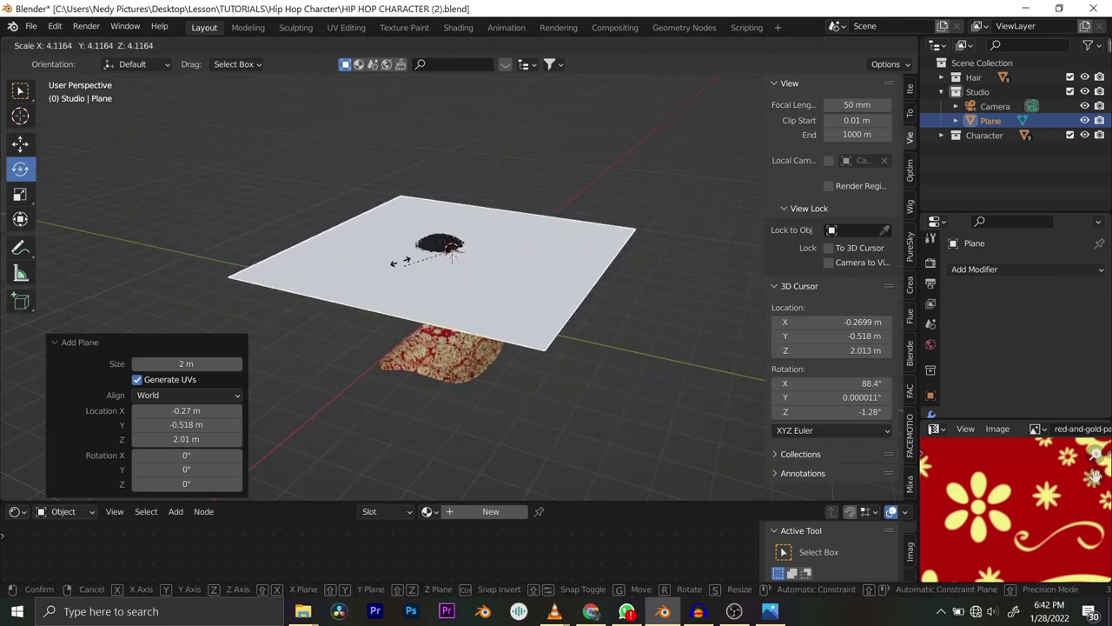
pyautogui.click(514, 300)
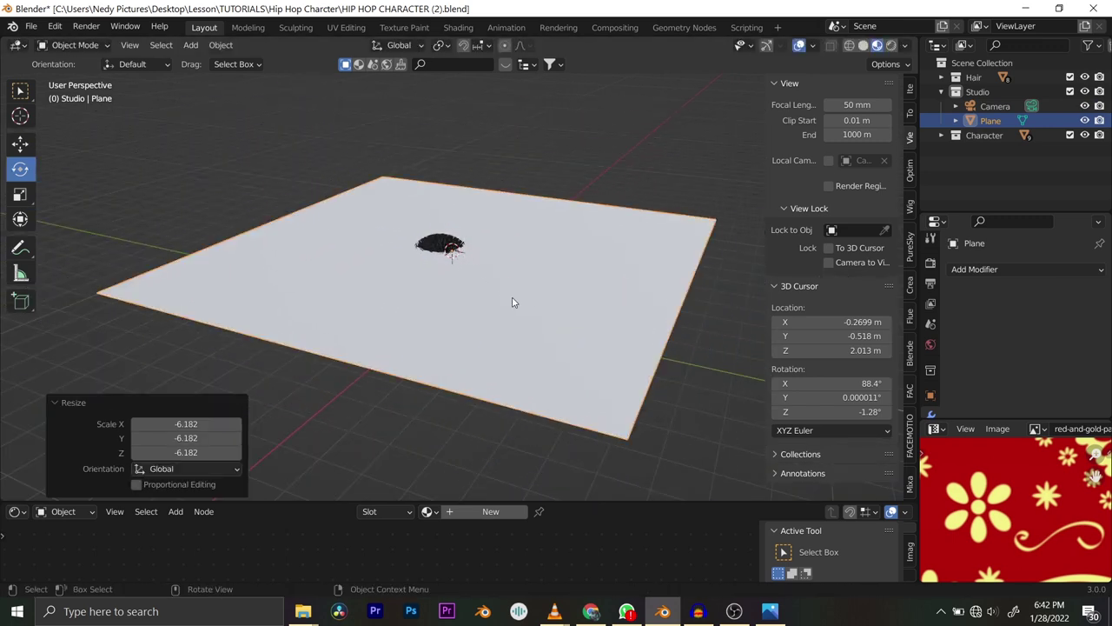
# Rotate the plane 90° around the global X axis so it stands upright.
pyautogui.scroll(-2, 458, 251)
pyautogui.write('rx')
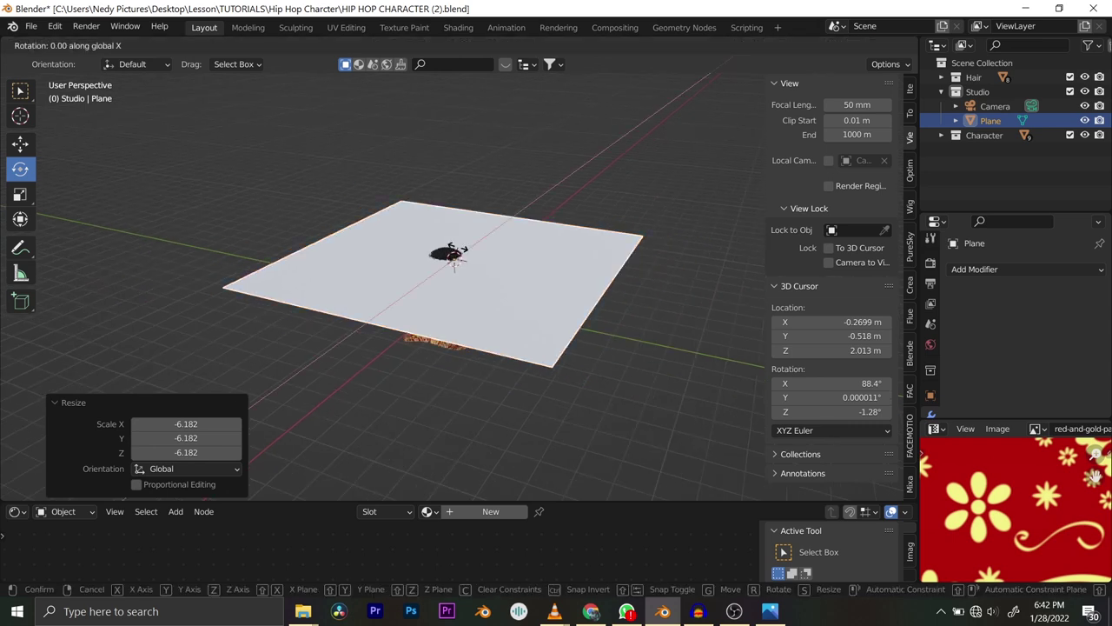
pyautogui.write('90')
pyautogui.press('Return')
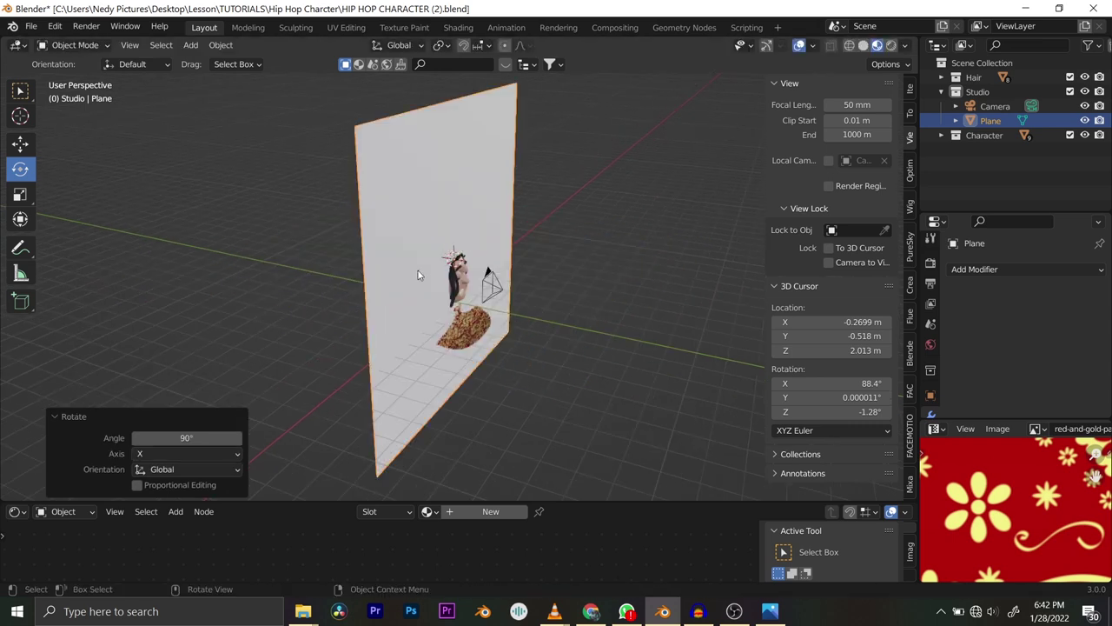
# Show the viewport gizmos and move the plane about 13 m along the Y axis, behind the character.
pyautogui.scroll(-2, 425, 288)
pyautogui.moveTo(425, 288); pyautogui.dragTo(339, 296, button='middle')
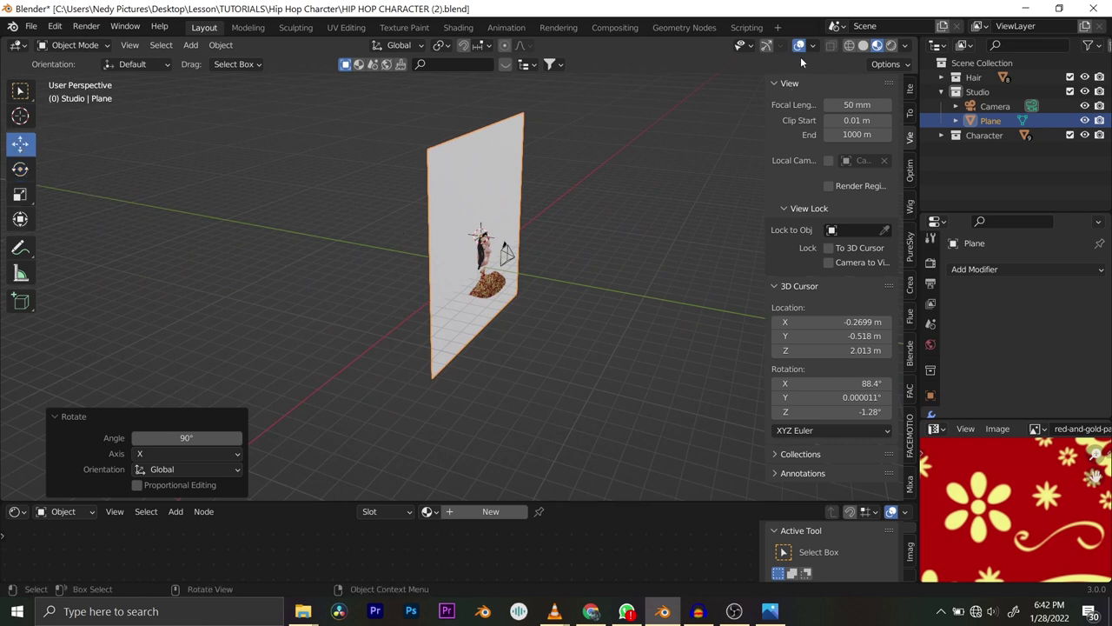
pyautogui.click(767, 46)
pyautogui.moveTo(429, 229); pyautogui.dragTo(255, 208)
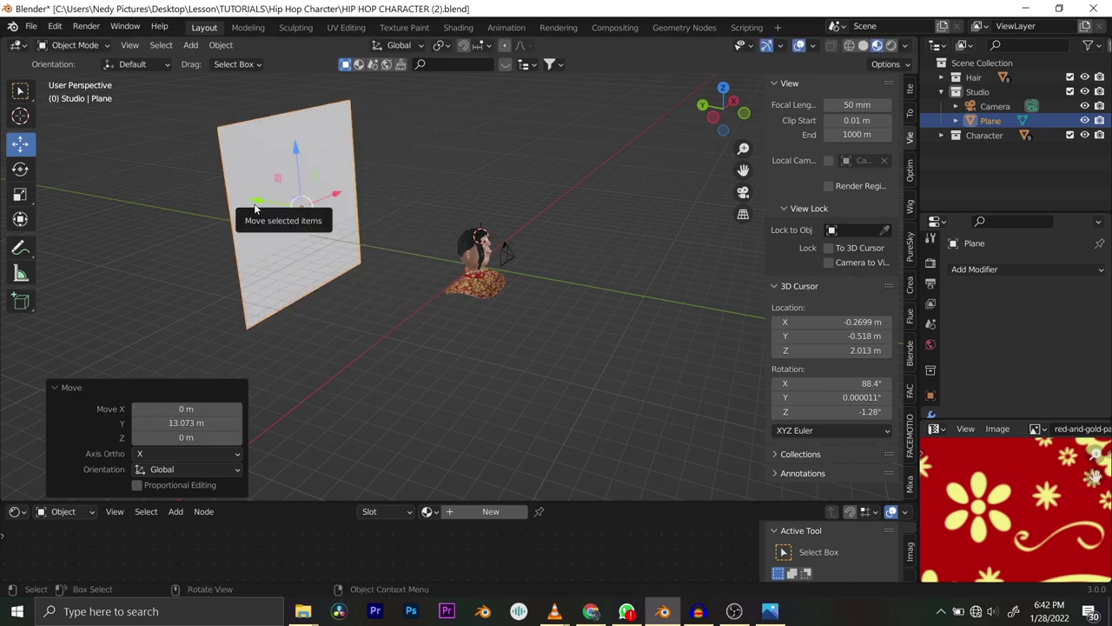
# From the camera view, scale the plane up uniformly until it fills the camera frame behind the character.
pyautogui.press('KP_0')
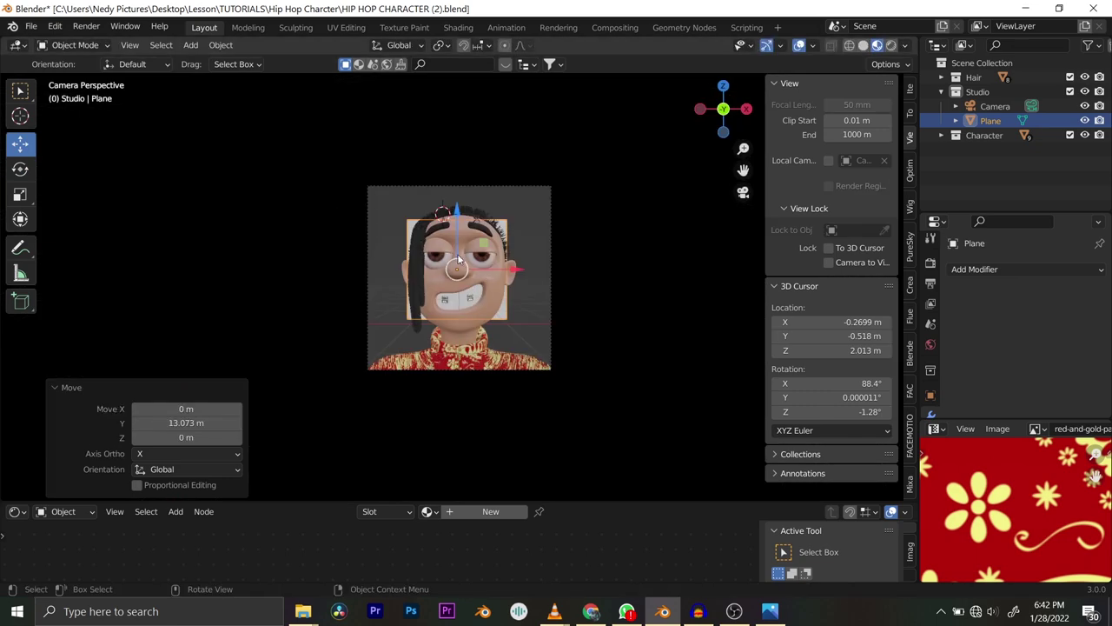
pyautogui.press('s')
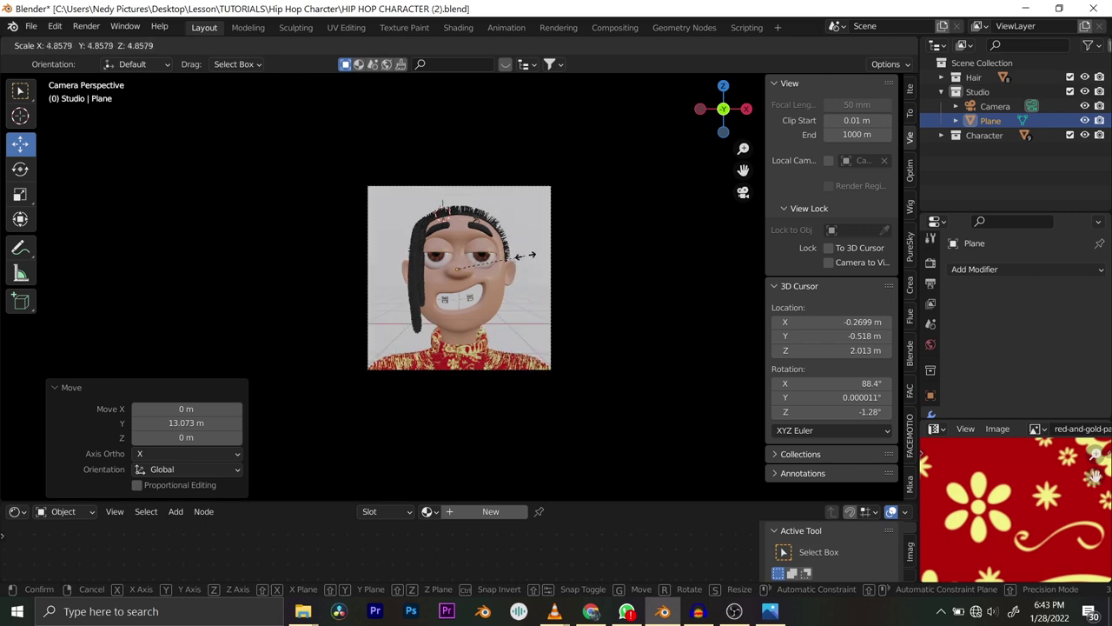
pyautogui.click(526, 260)
# Move the backdrop plane about 9 m farther back along the Y axis.
pyautogui.scroll(-1, 439, 249)
pyautogui.moveTo(439, 249); pyautogui.dragTo(269, 271, button='middle')
pyautogui.scroll(-6, 416, 258)
pyautogui.press('KP_0')
pyautogui.scroll(-5, 373, 274)
pyautogui.moveTo(270, 273); pyautogui.dragTo(195, 261)
pyautogui.moveTo(196, 261); pyautogui.dragTo(340, 277, button='middle')
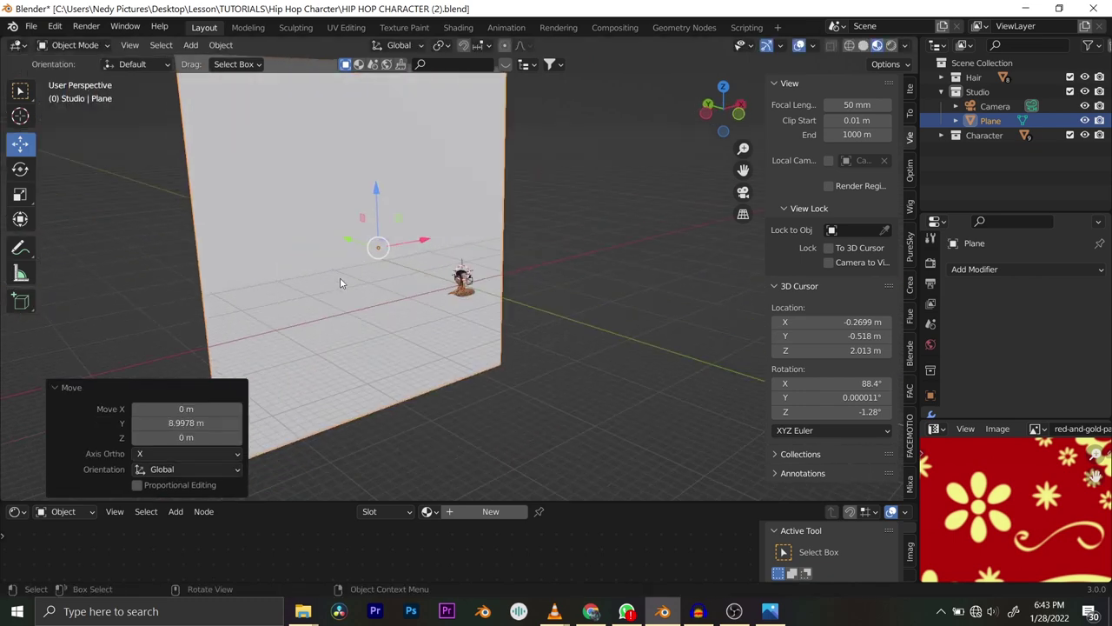
# Move the backdrop plane another 41.3 m or so away from the character along the Y axis.
pyautogui.press('KP_0')
pyautogui.moveTo(413, 275); pyautogui.dragTo(352, 283, button='middle')
pyautogui.press('g')
pyautogui.press('y')
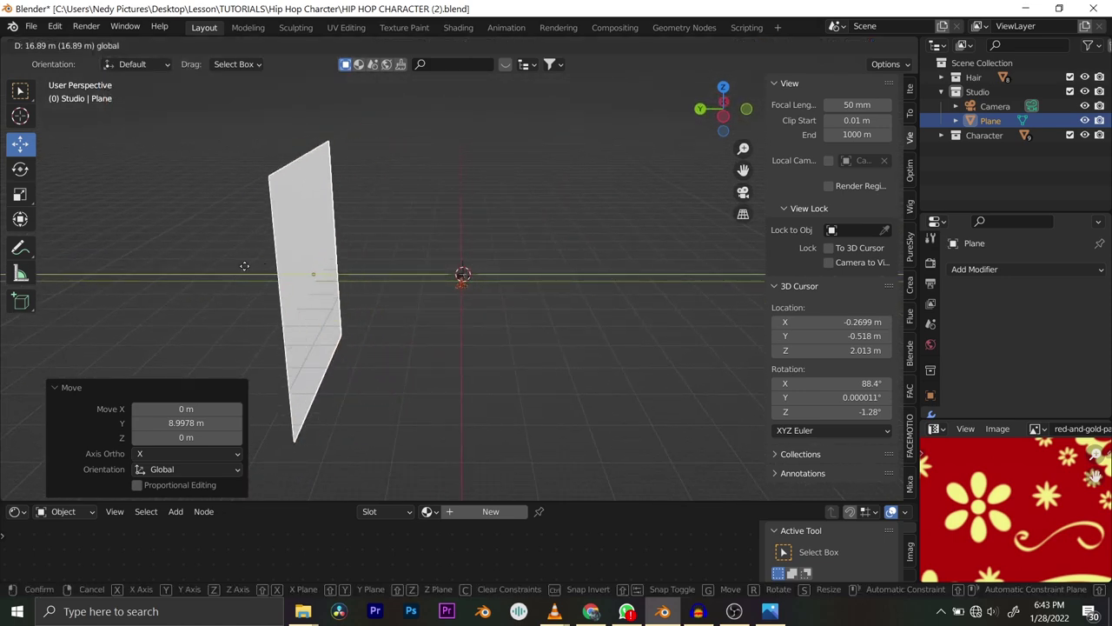
pyautogui.click(162, 256)
# From the camera view, scale the backdrop plane uniformly by 1.8 so it covers the camera frame.
pyautogui.press('KP_0')
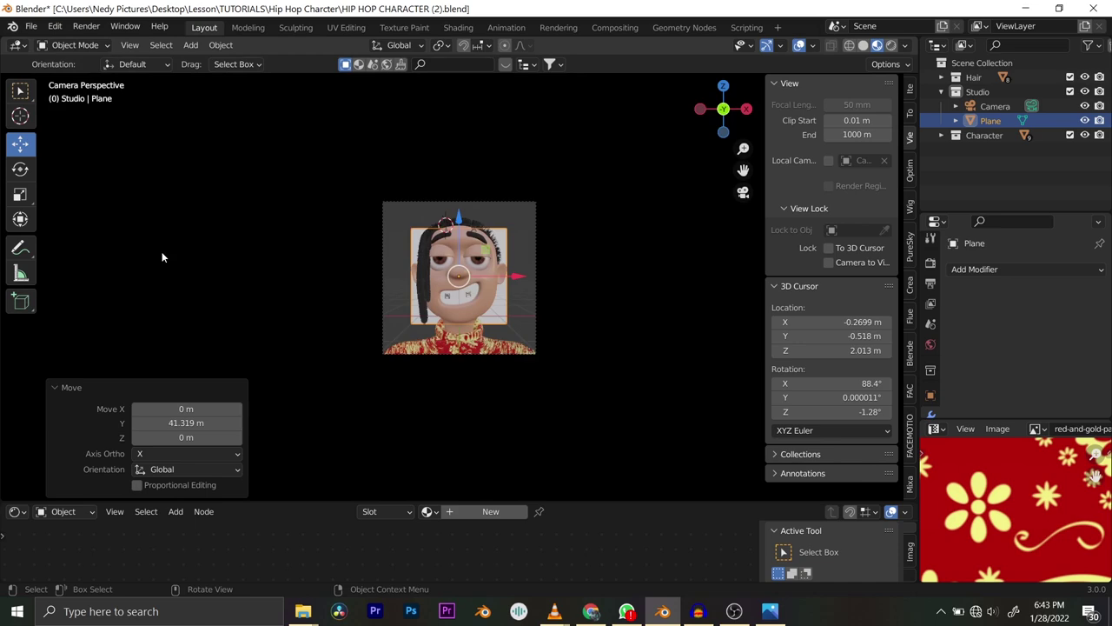
pyautogui.press('s')
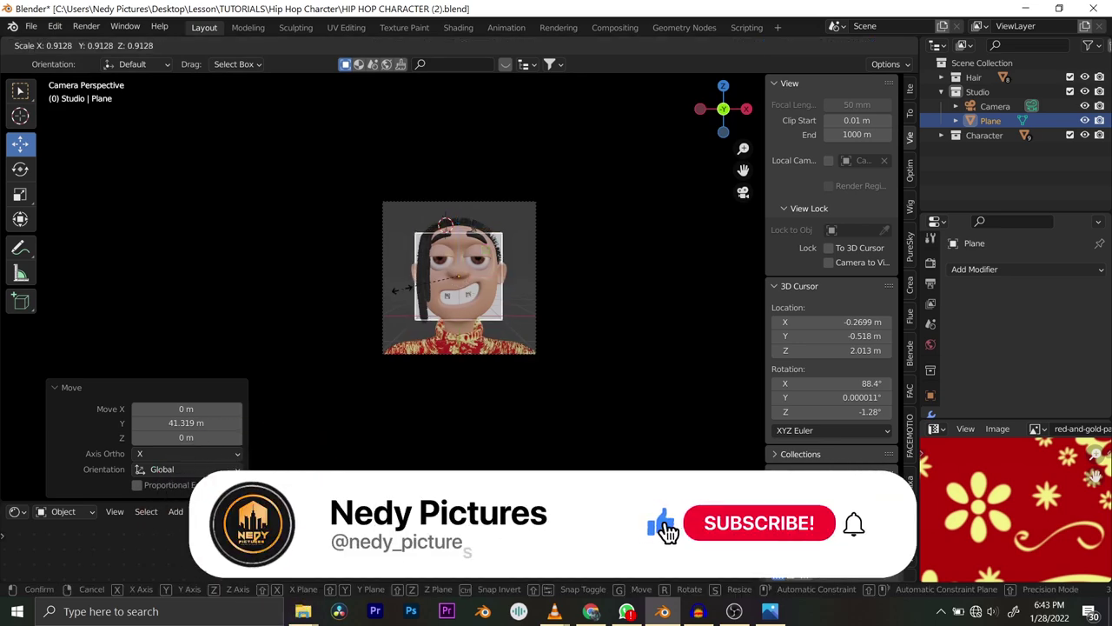
pyautogui.click(359, 269)
pyautogui.moveTo(359, 275); pyautogui.dragTo(468, 295, button='middle')
pyautogui.scroll(-8, 456, 306)
pyautogui.moveTo(307, 291); pyautogui.dragTo(289, 296, button='middle')
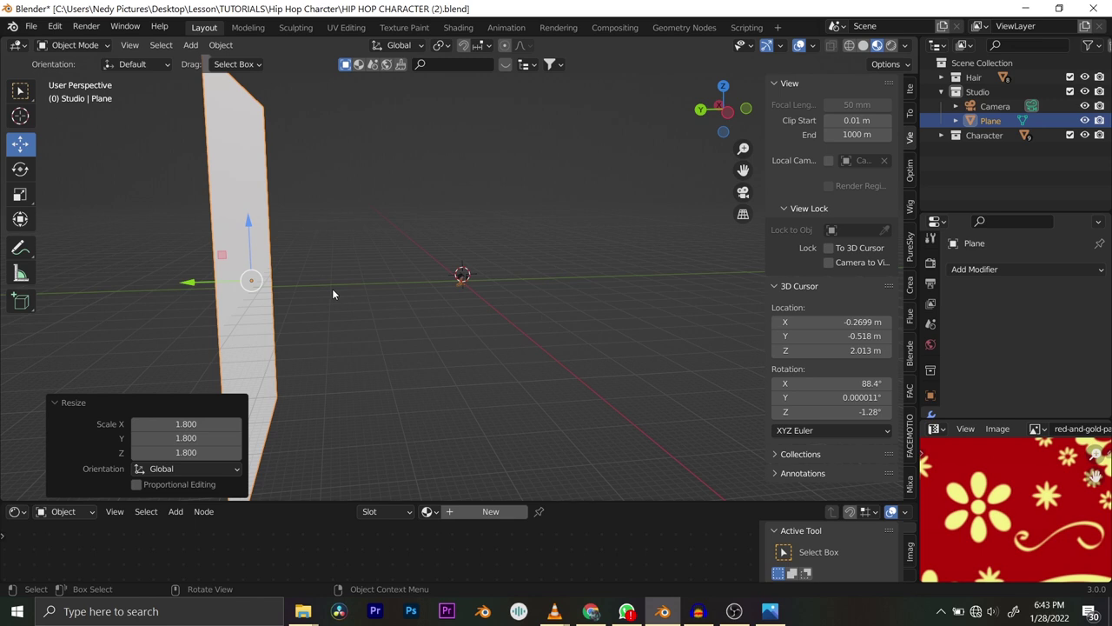
# Enlarge the shader editor area and create a new material for the backdrop plane.
pyautogui.moveTo(332, 288); pyautogui.dragTo(448, 316, button='middle')
pyautogui.scroll(3, 388, 276)
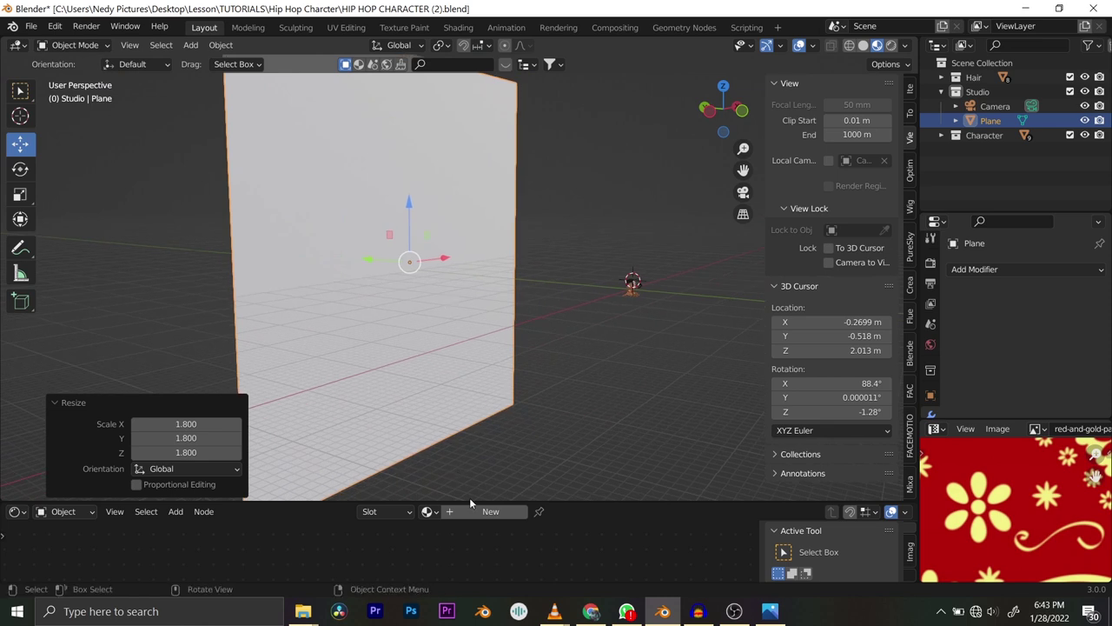
pyautogui.moveTo(469, 500); pyautogui.dragTo(461, 442)
pyautogui.moveTo(468, 354); pyautogui.dragTo(468, 392)
pyautogui.click(470, 402)
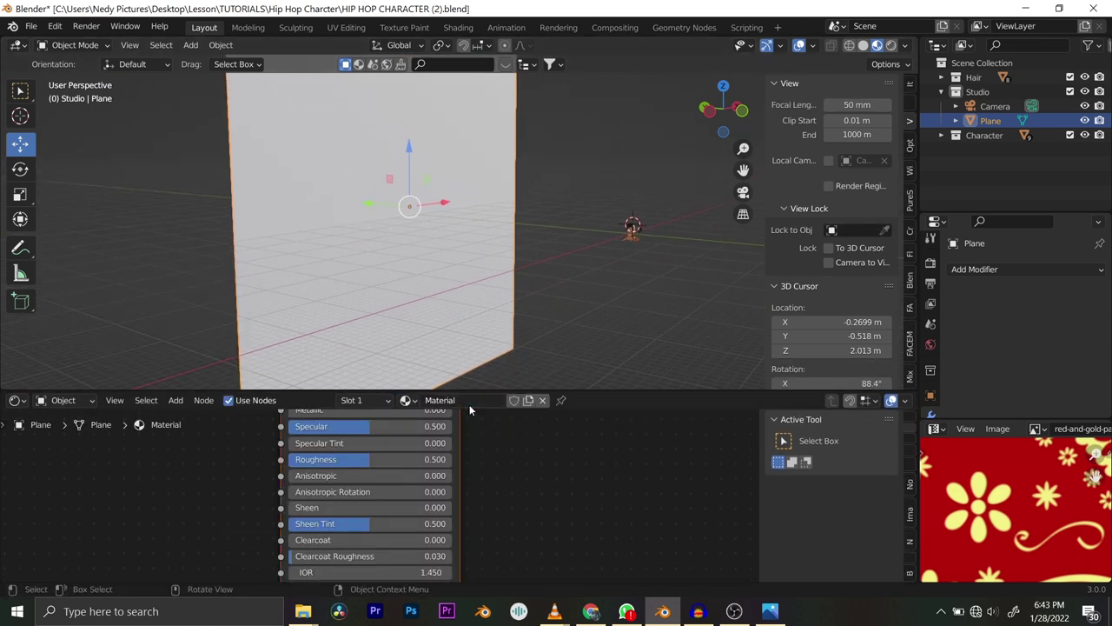
# Set the backdrop material's base color to dark blue with hue 0.607, saturation 0.862 and value 0.163.
pyautogui.moveTo(356, 426); pyautogui.dragTo(396, 527, button='middle')
pyautogui.click(427, 472)
pyautogui.moveTo(449, 349); pyautogui.dragTo(489, 356)
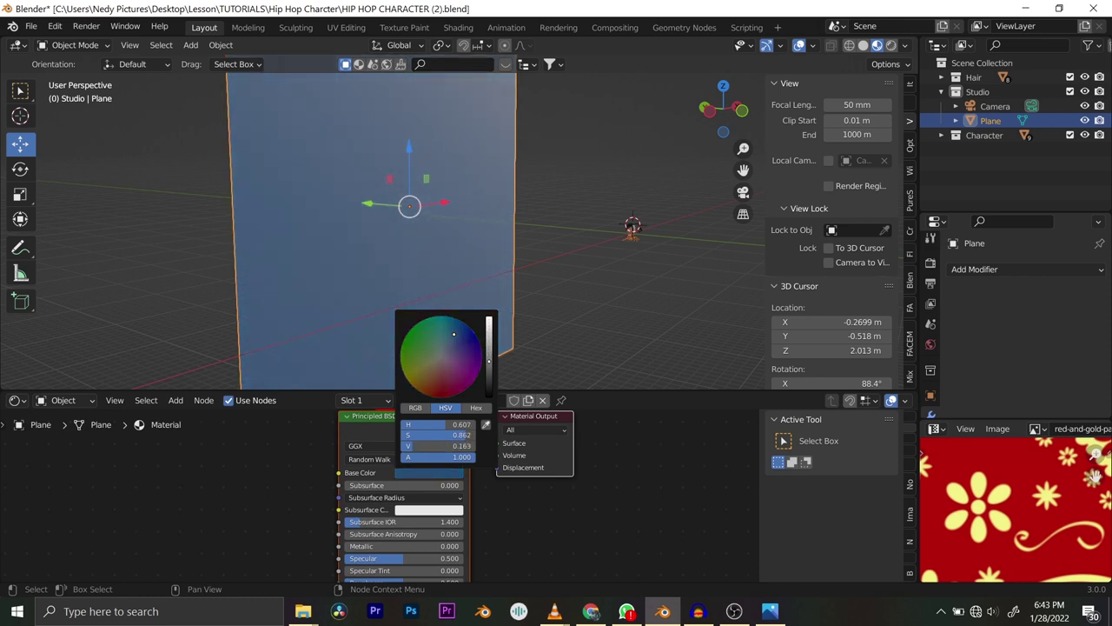
# Set the backdrop material's specular to 0 and roughness to 1, and check the backdrop through the camera.
pyautogui.moveTo(385, 519); pyautogui.dragTo(379, 470, button='middle')
pyautogui.scroll(1, 374, 504)
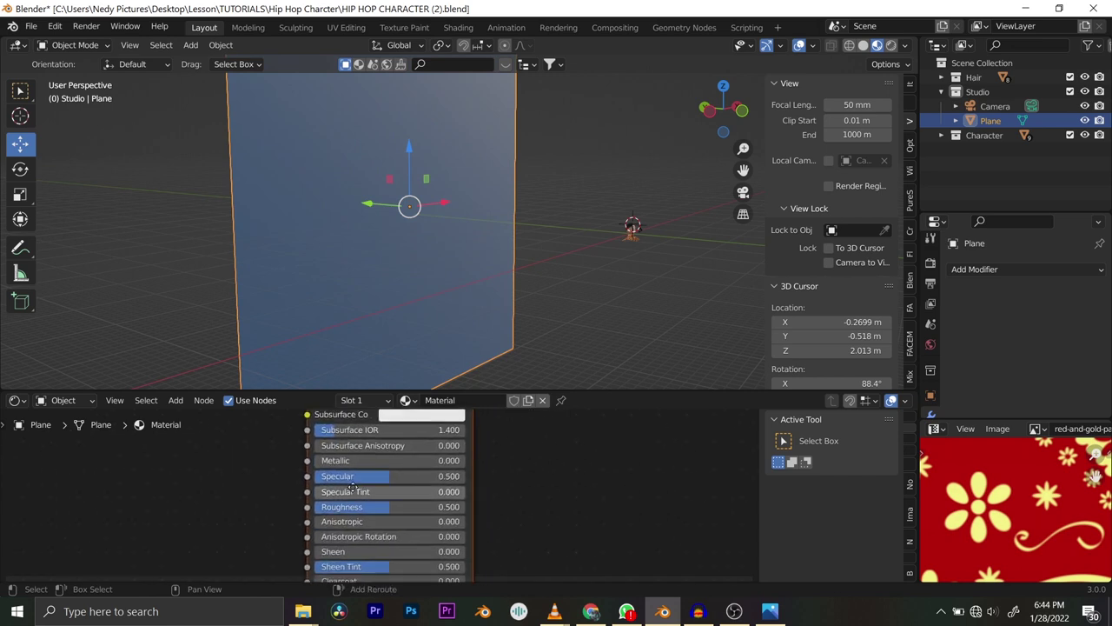
pyautogui.moveTo(362, 508); pyautogui.dragTo(315, 477)
pyautogui.moveTo(465, 225)
pyautogui.mouseDown(button='middle')
pyautogui.moveTo(438, 237)
pyautogui.moveTo(574, 249)
pyautogui.moveTo(468, 225)
pyautogui.moveTo(526, 256)
pyautogui.moveTo(551, 222)
pyautogui.moveTo(442, 248)
pyautogui.moveTo(473, 227)
pyautogui.moveTo(468, 236)
pyautogui.mouseUp(button='middle')
pyautogui.press('KP_0')
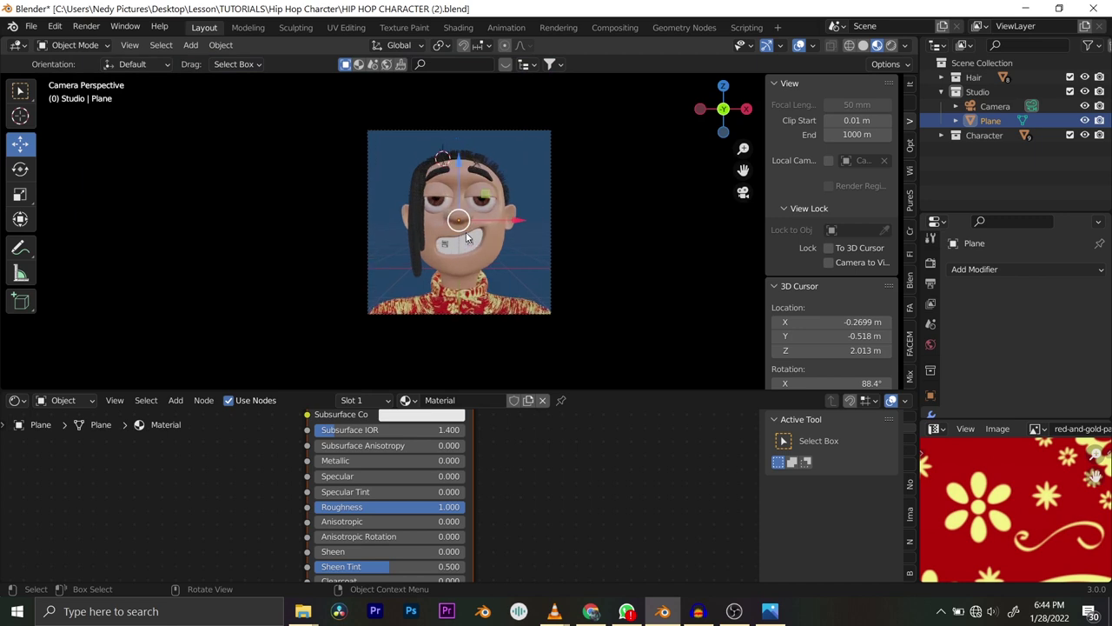
pyautogui.scroll(-2, 501, 219)
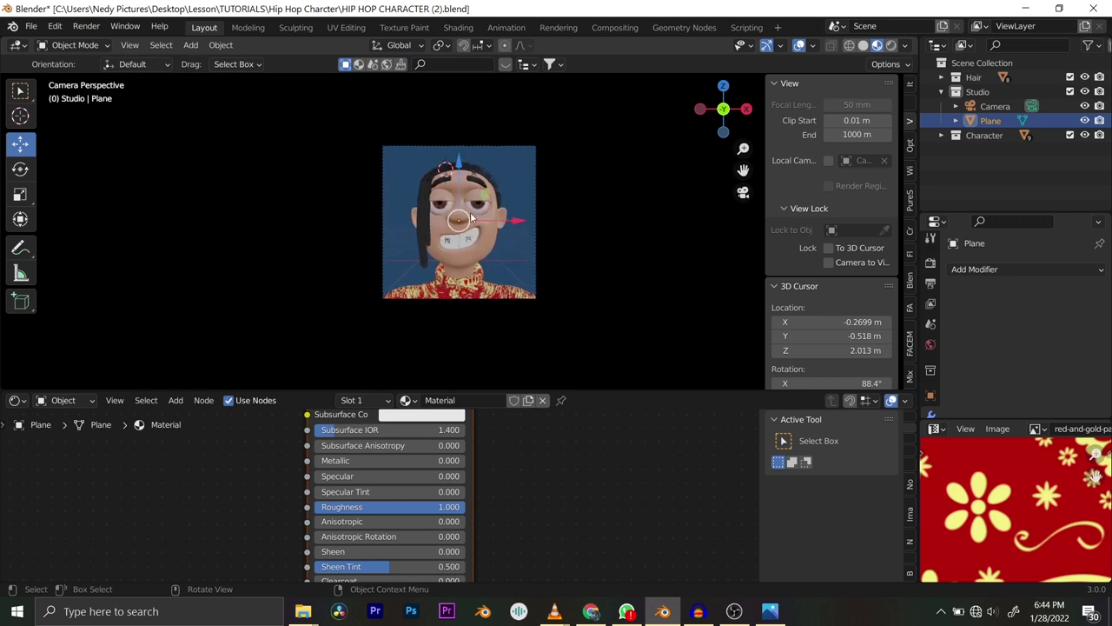
pyautogui.scroll(2, 439, 198)
# Add a point light to the Studio collection at the 3D cursor near the character.
pyautogui.moveTo(438, 198); pyautogui.dragTo(482, 243, button='middle')
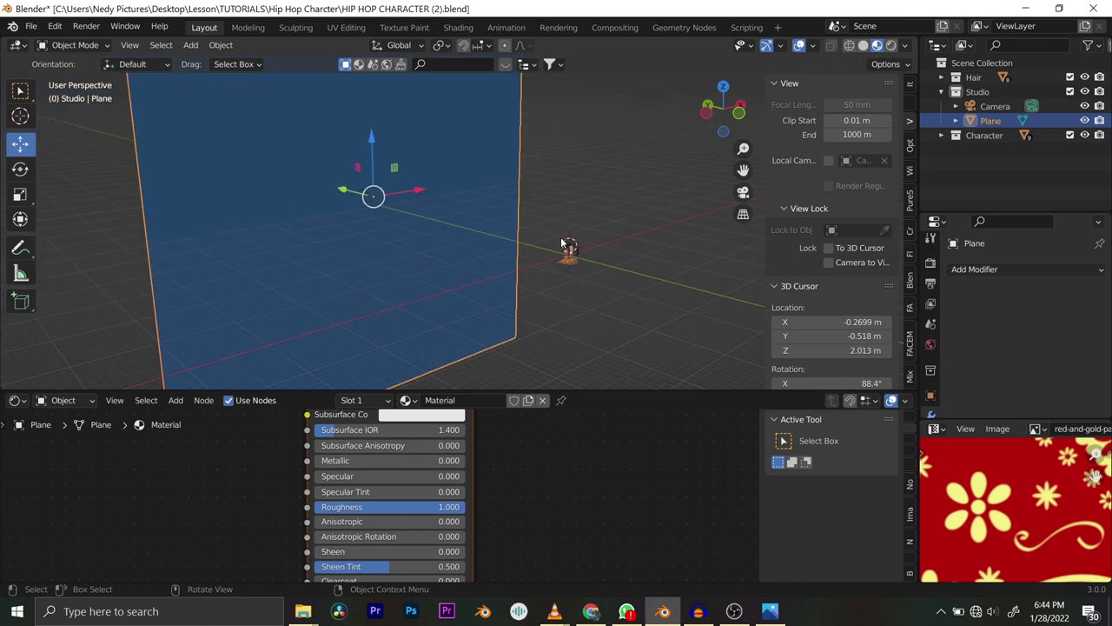
pyautogui.scroll(2, 469, 232)
pyautogui.scroll(1, 481, 243)
pyautogui.hotkey('shift', 'a')
pyautogui.moveTo(484, 242)
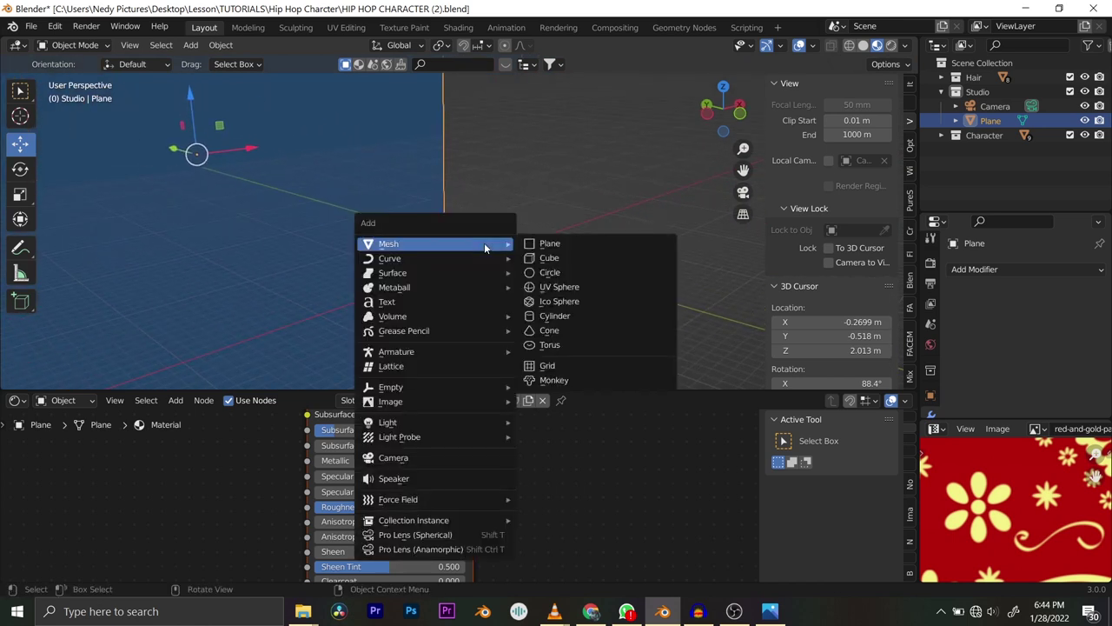
pyautogui.moveTo(417, 421)
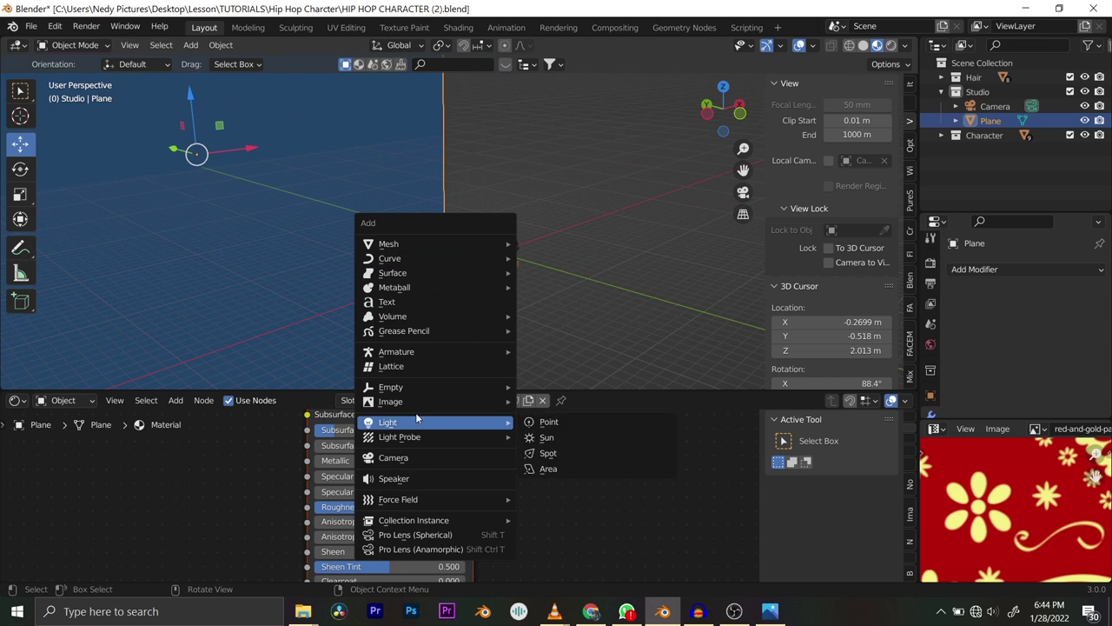
pyautogui.click(558, 423)
# Move the point light about 2.54 m along X to the character's side and lower it 1.5 m along Z.
pyautogui.moveTo(500, 247)
pyautogui.mouseDown(button='middle')
pyautogui.moveTo(544, 226)
pyautogui.moveTo(412, 262)
pyautogui.moveTo(505, 246)
pyautogui.mouseUp(button='middle')
pyautogui.press('g')
pyautogui.press('x')
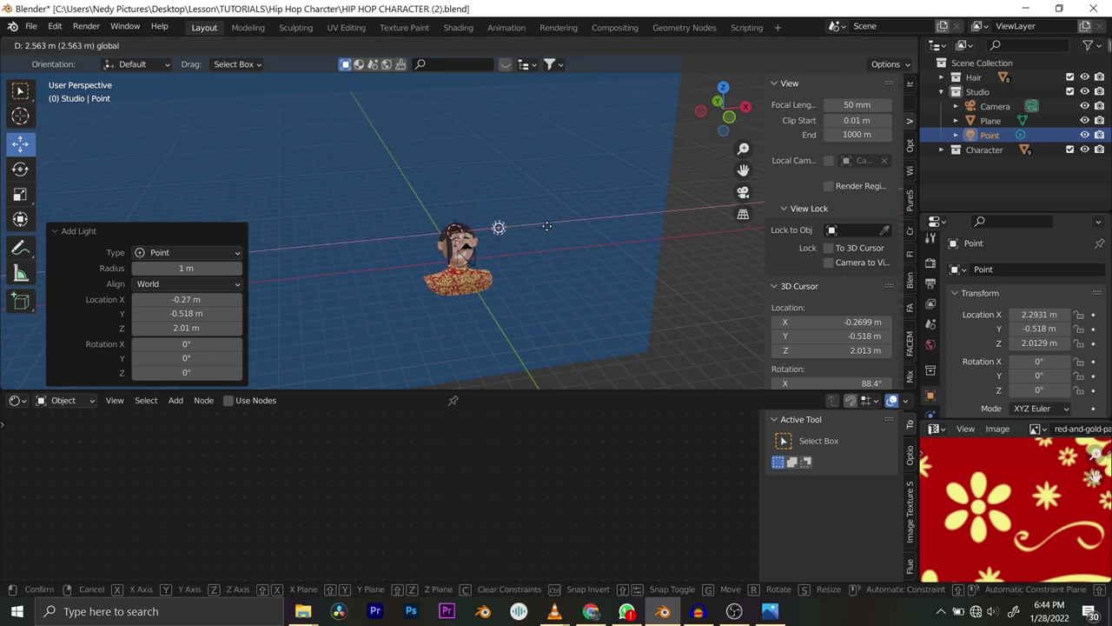
pyautogui.click(522, 192)
pyautogui.press('g')
pyautogui.press('z')
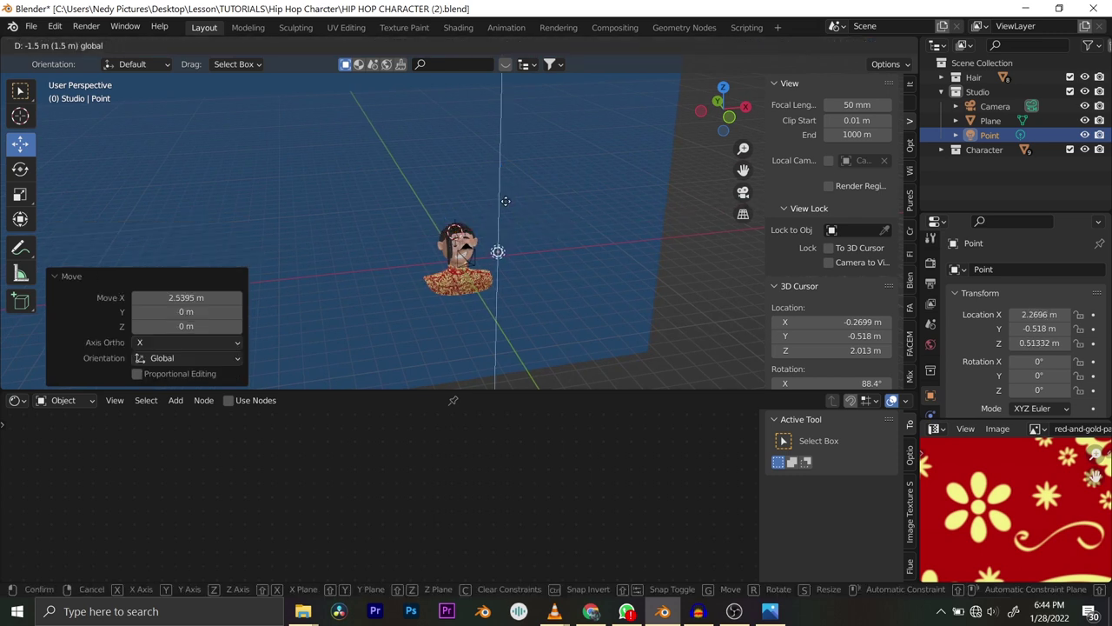
pyautogui.click(511, 257)
# Rename the point light as Key Light.
pyautogui.doubleClick(988, 136)
pyautogui.write('Key')
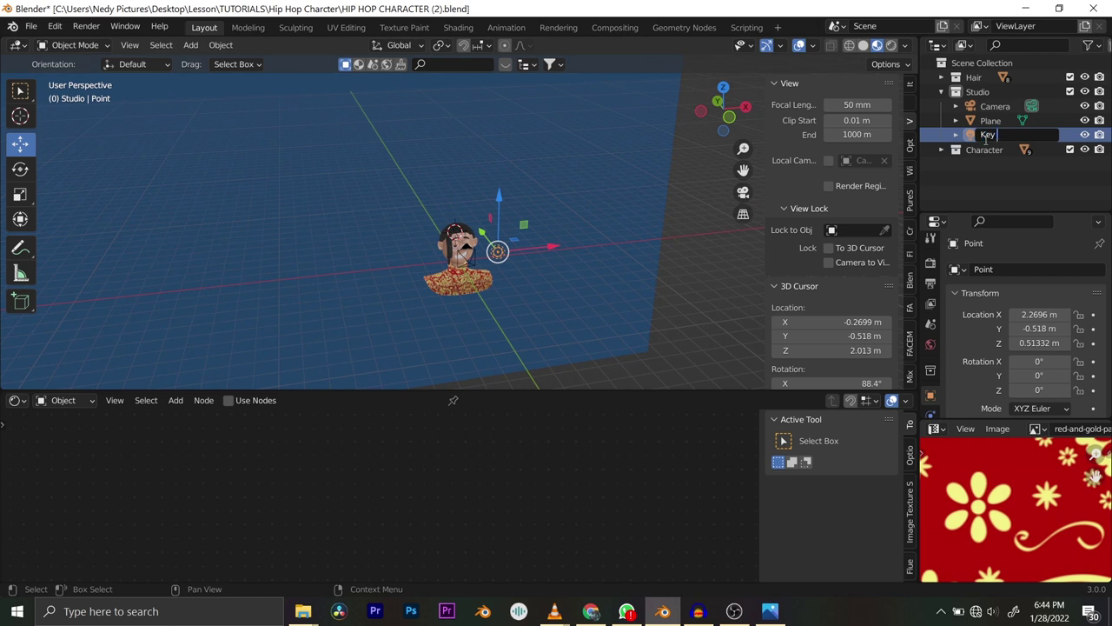
pyautogui.write(' Light')
pyautogui.press('Return')
# In front view, raise the Key Light about 0.4 m and move it about 0.27 m farther from the character along X.
pyautogui.moveTo(513, 191); pyautogui.dragTo(534, 227, button='middle')
pyautogui.press('KP_1')
pyautogui.scroll(2, 435, 139)
pyautogui.keyDown('shift'); pyautogui.moveTo(420, 123); pyautogui.dragTo(476, 261, button='middle'); pyautogui.keyUp('shift')
pyautogui.moveTo(462, 206); pyautogui.dragTo(461, 193)
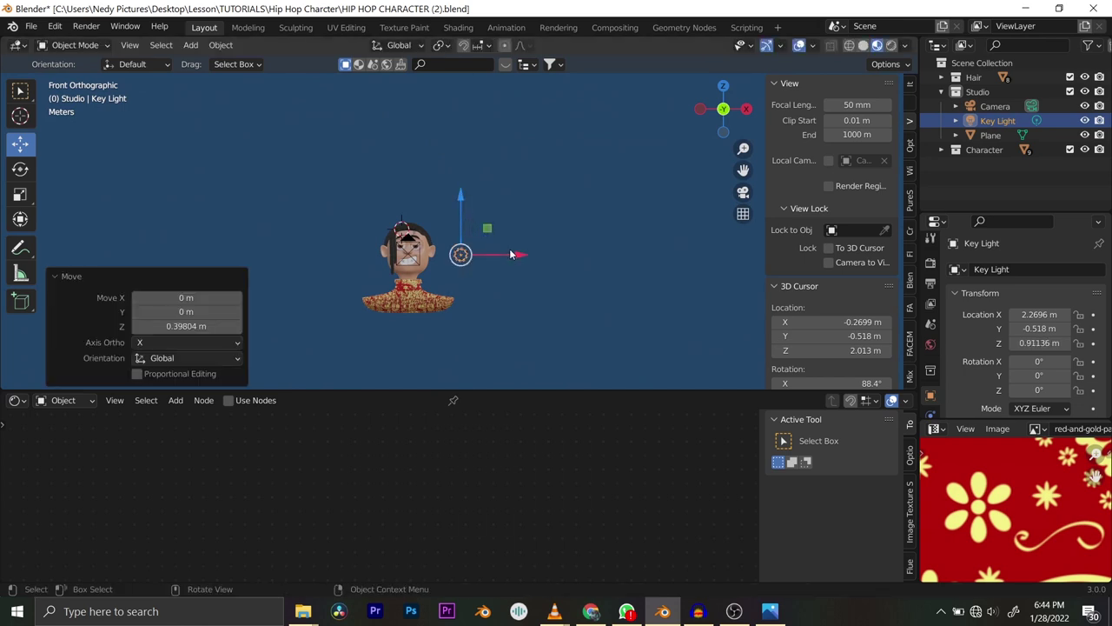
pyautogui.moveTo(517, 257)
pyautogui.mouseDown()
pyautogui.moveTo(378, 256)
pyautogui.moveTo(524, 272)
pyautogui.mouseUp()
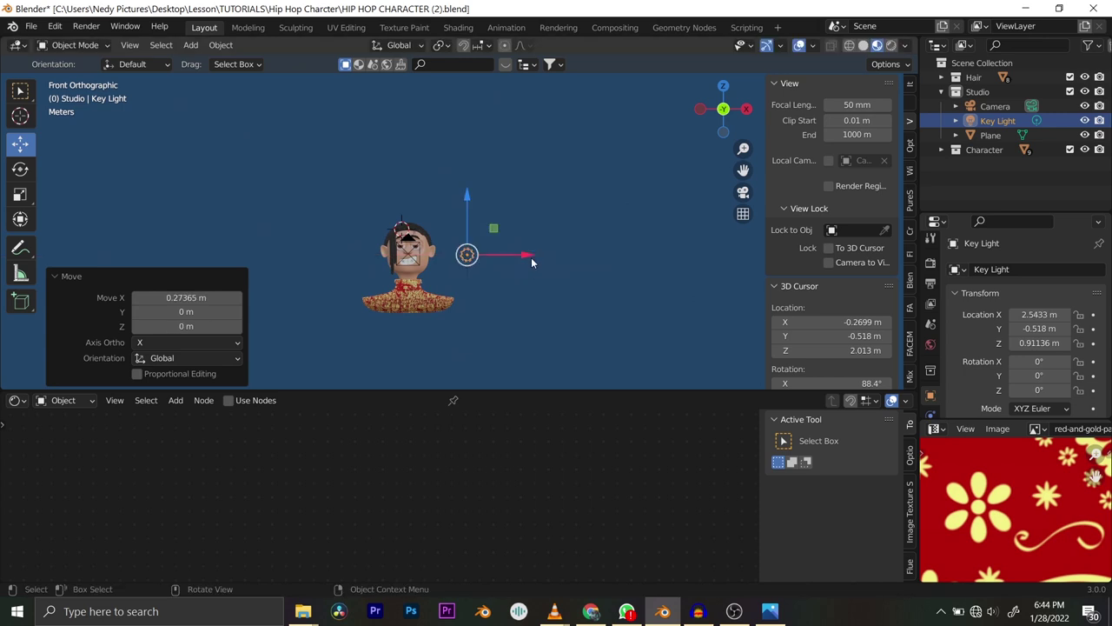
# In right view, move the Key Light about 1.81 m forward along negative Y, in front of the character's face.
pyautogui.press('KP_3')
pyautogui.keyDown('shift'); pyautogui.moveTo(410, 269); pyautogui.dragTo(612, 265, button='middle'); pyautogui.keyUp('shift')
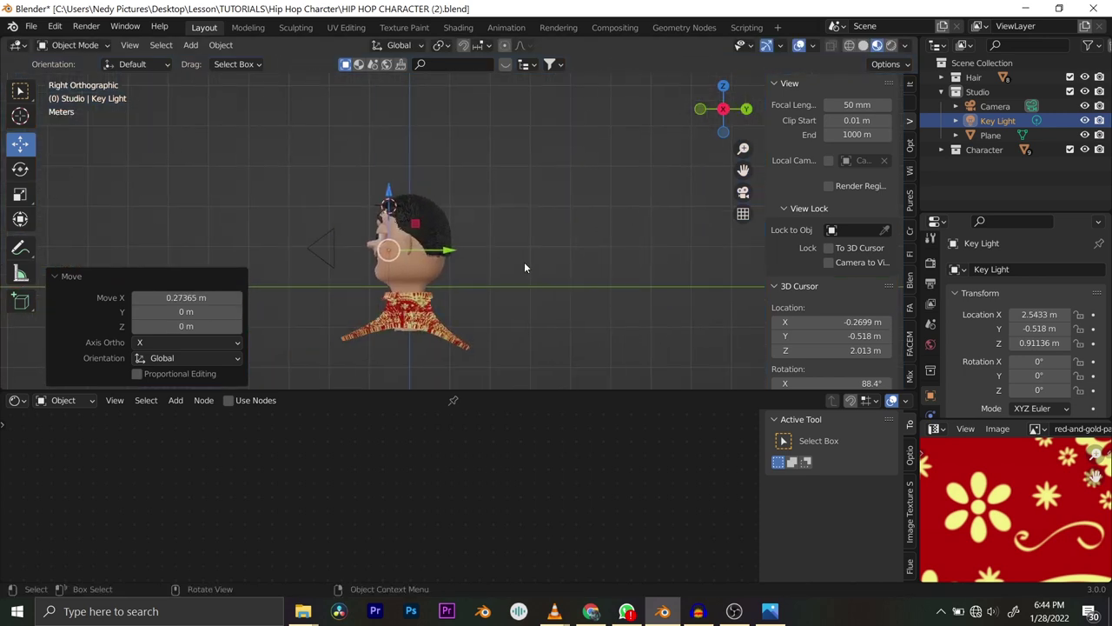
pyautogui.press('g')
pyautogui.press('y')
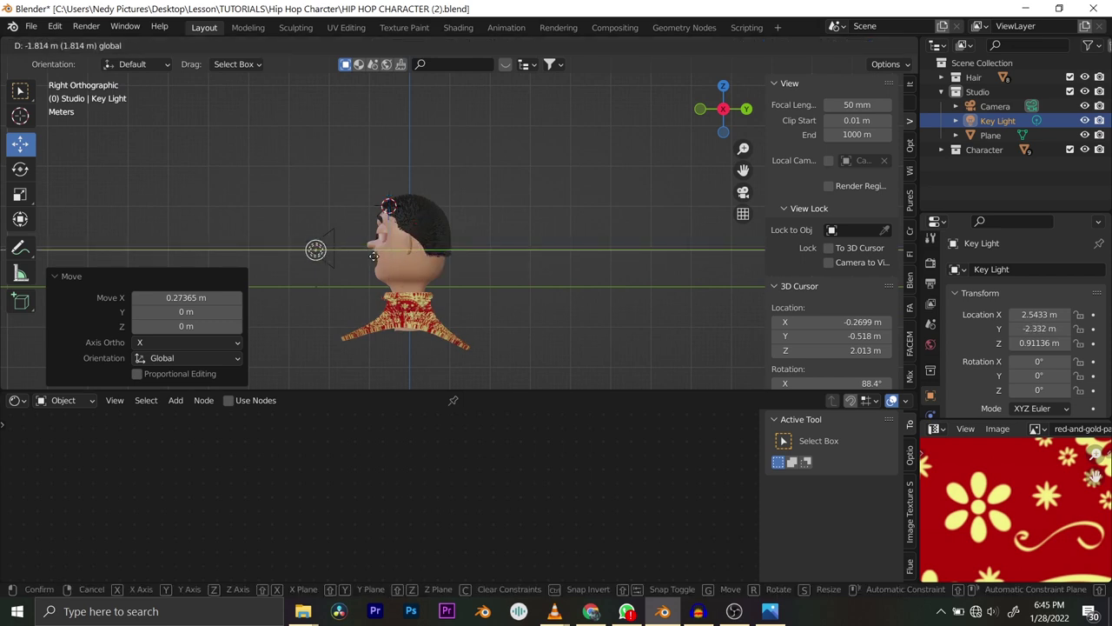
pyautogui.click(373, 256)
pyautogui.moveTo(373, 256); pyautogui.dragTo(430, 260, button='middle')
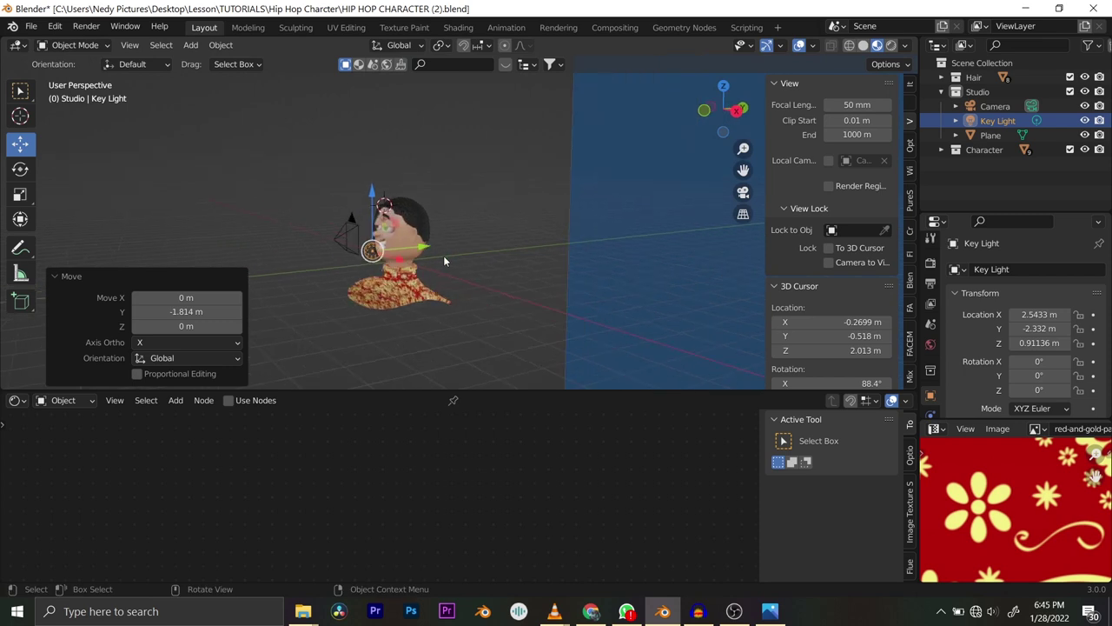
# From the camera view, enable Scene Lights and Scene World for the material preview shading.
pyautogui.press('KP_0')
pyautogui.scroll(4, 494, 173)
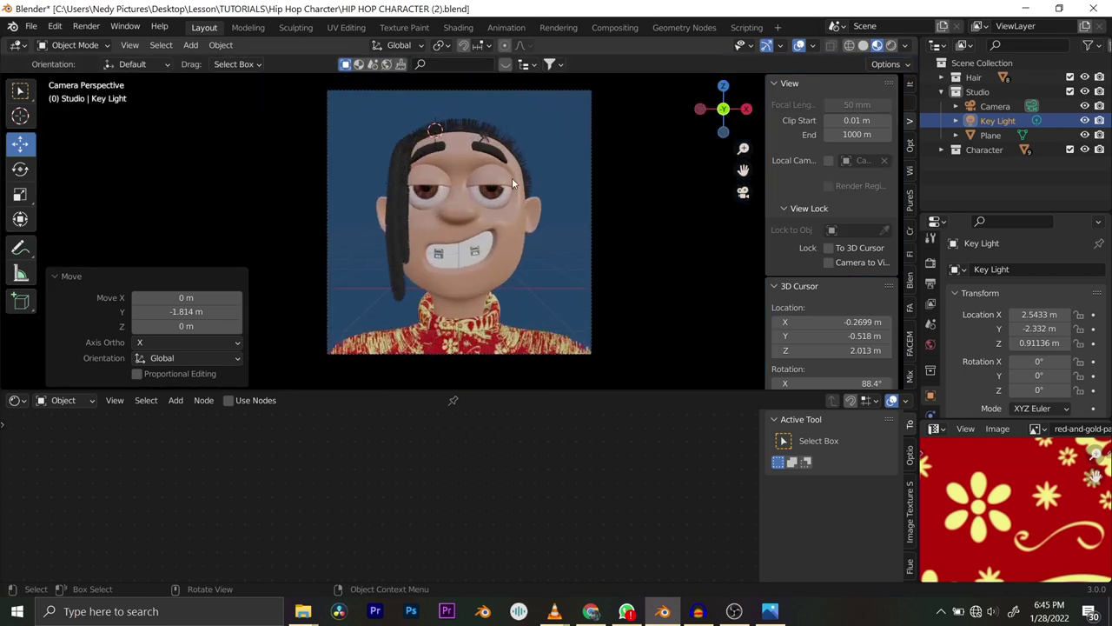
pyautogui.click(907, 46)
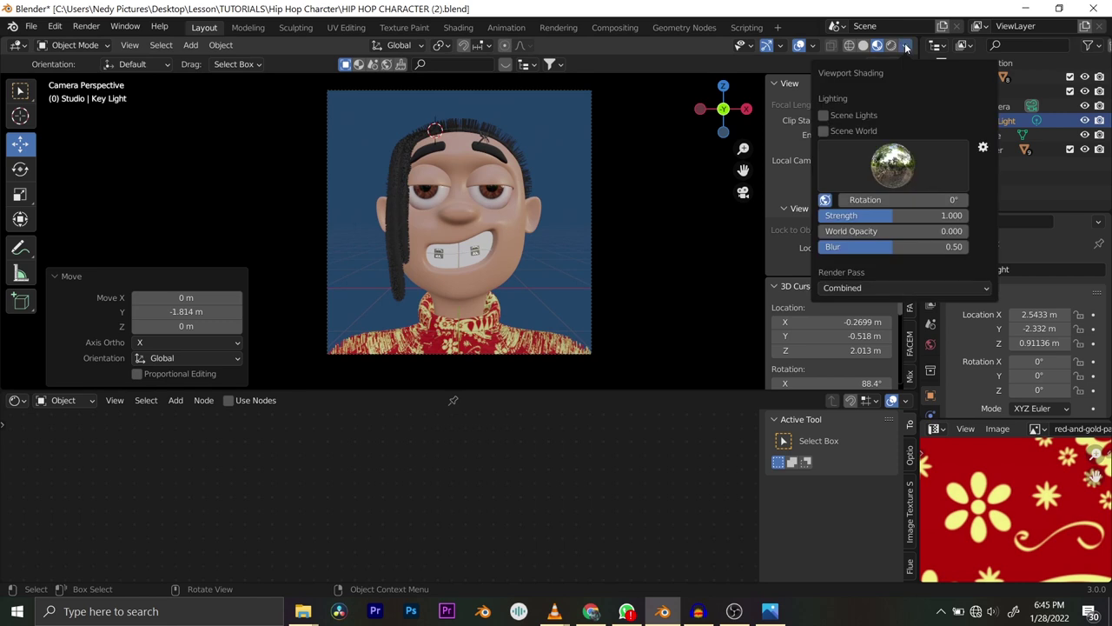
pyautogui.click(844, 114)
pyautogui.click(839, 132)
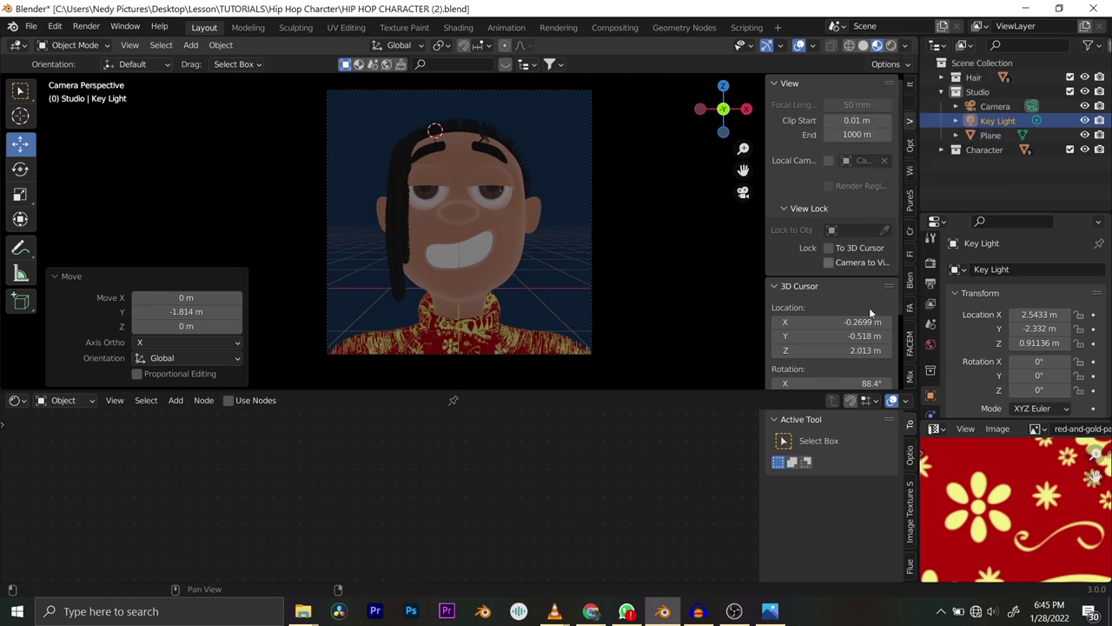
# Set the world background's sky texture strength to 0.
pyautogui.click(931, 345)
pyautogui.scroll(-5, 977, 314)
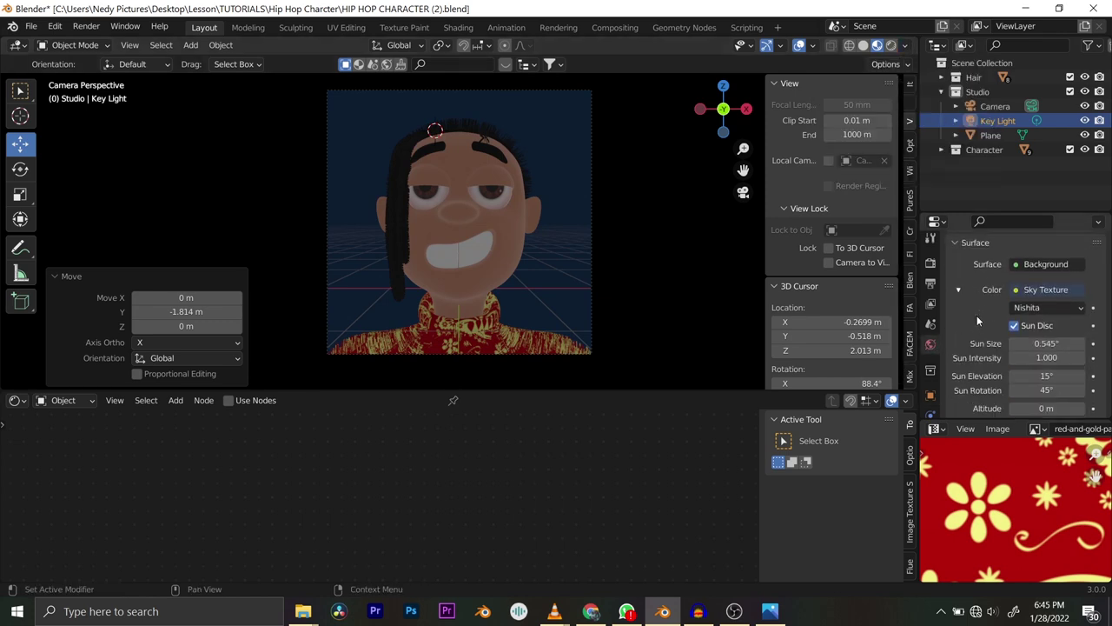
pyautogui.moveTo(1057, 315); pyautogui.dragTo(1033, 309)
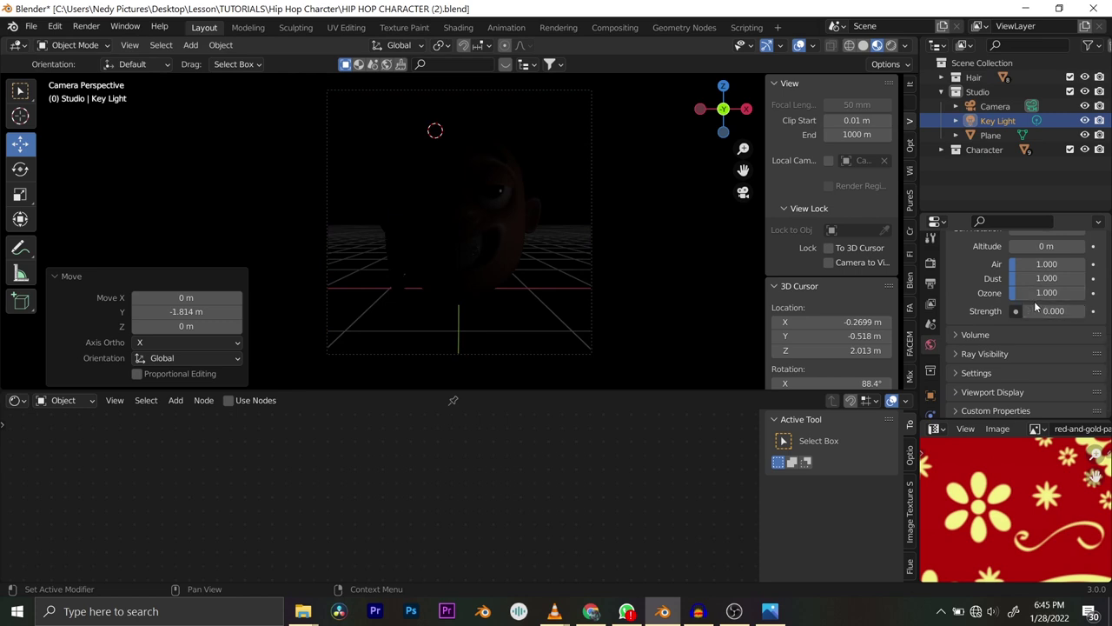
# Using solid shading, move the Key Light about 0.39 m closer to the character along X, and return to the material preview camera view.
pyautogui.click(539, 229)
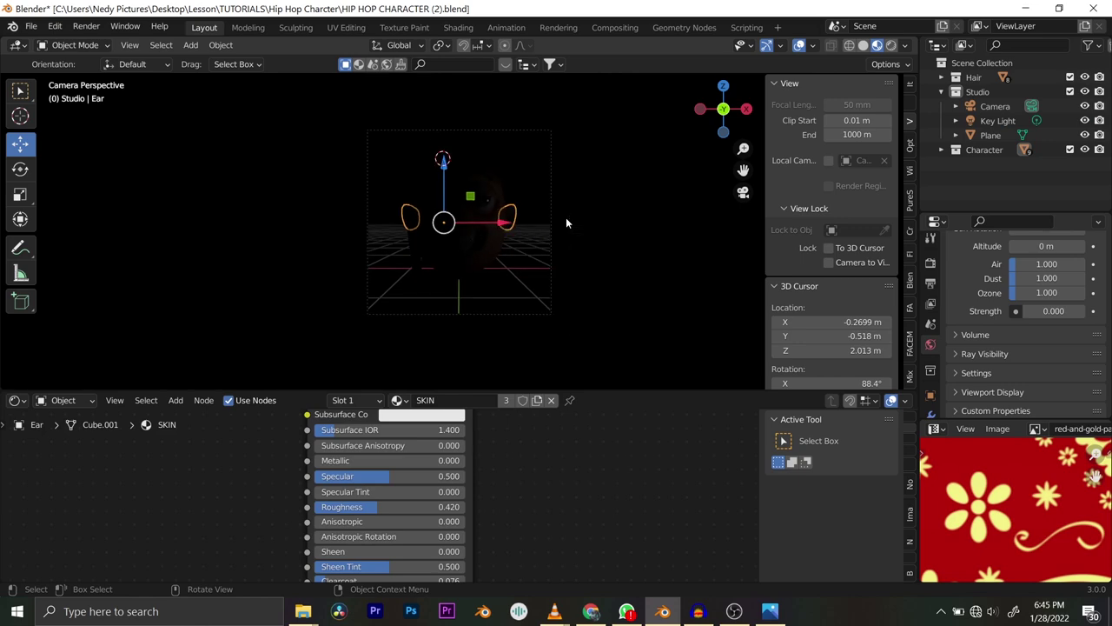
pyautogui.moveTo(566, 217)
pyautogui.mouseDown(button='middle')
pyautogui.moveTo(556, 221)
pyautogui.moveTo(565, 219)
pyautogui.mouseUp(button='middle')
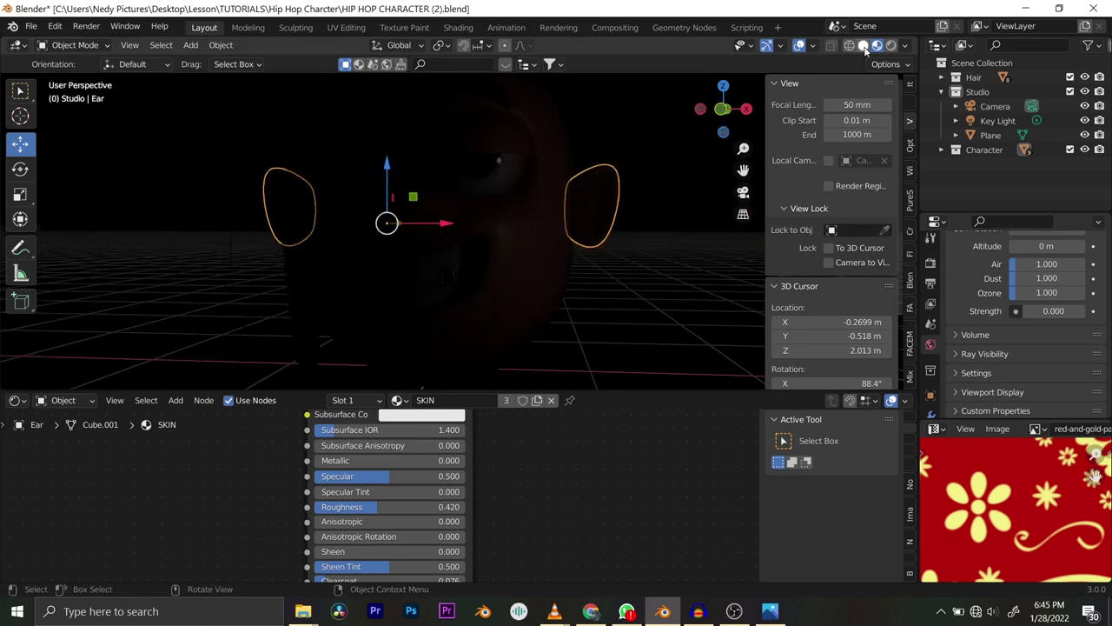
pyautogui.press('z')
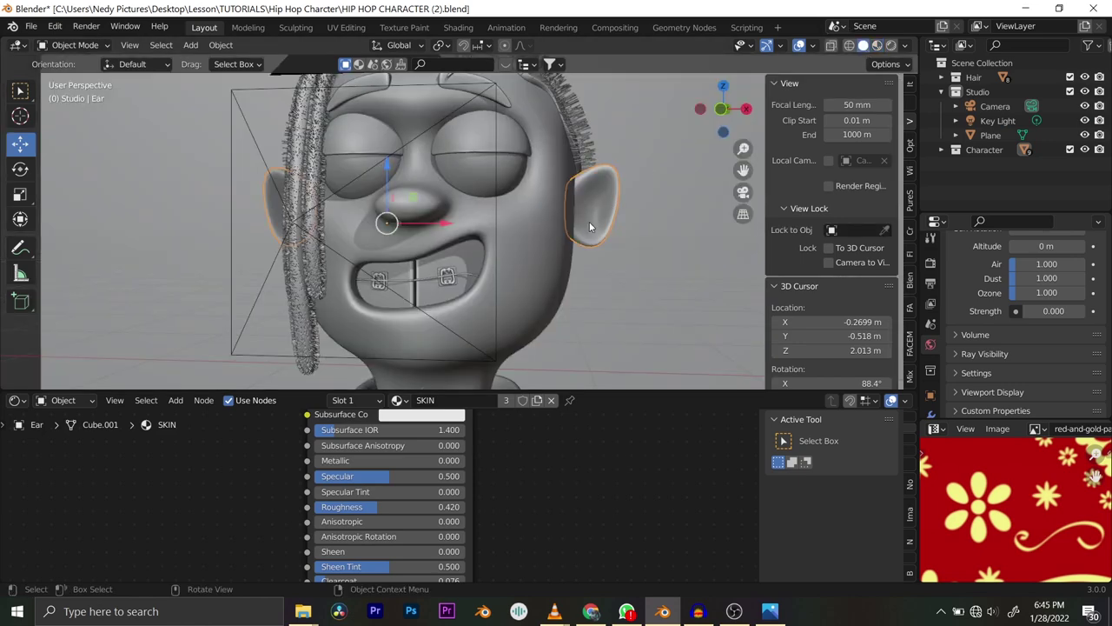
pyautogui.scroll(-5, 576, 220)
pyautogui.click(587, 236)
pyautogui.moveTo(643, 236); pyautogui.dragTo(623, 237)
pyautogui.click(877, 45)
pyautogui.press('KP_0')
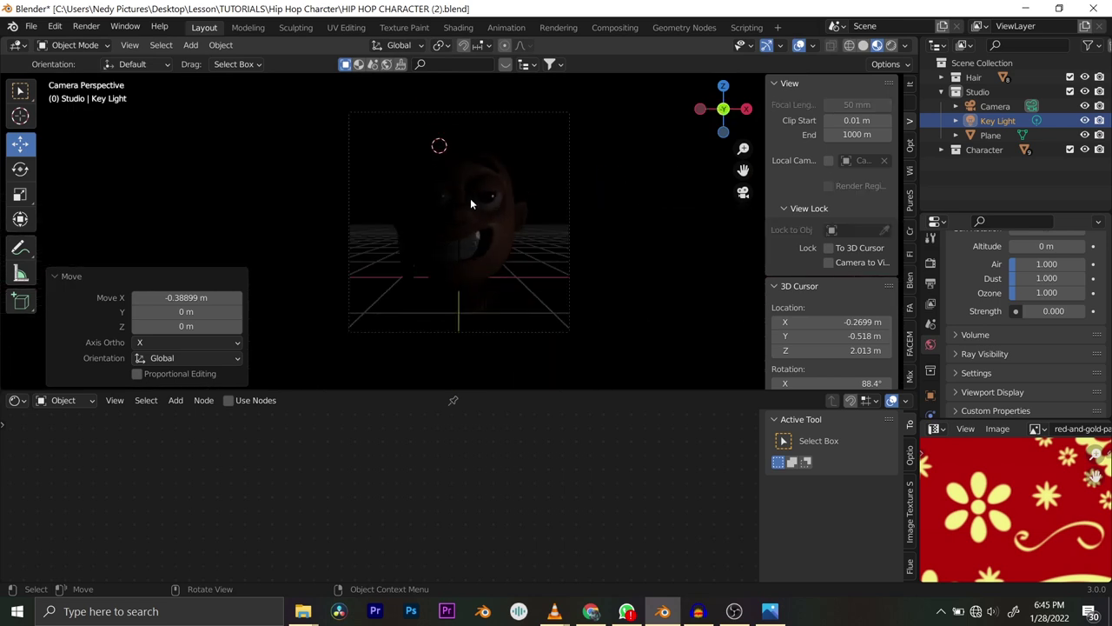
# Join the image editor area into the properties editor above it to make room for the light settings.
pyautogui.rightClick(936, 417)
pyautogui.click(919, 456)
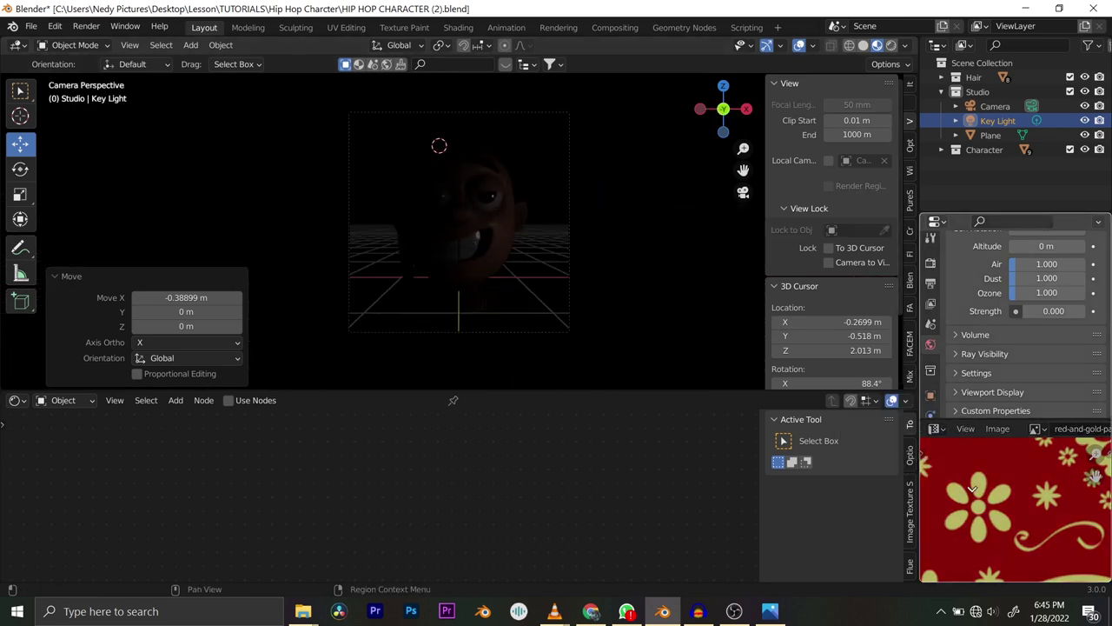
pyautogui.click(928, 465)
# Set the Key Light's power to 500 W and check the lighting on the character in the camera view.
pyautogui.click(930, 467)
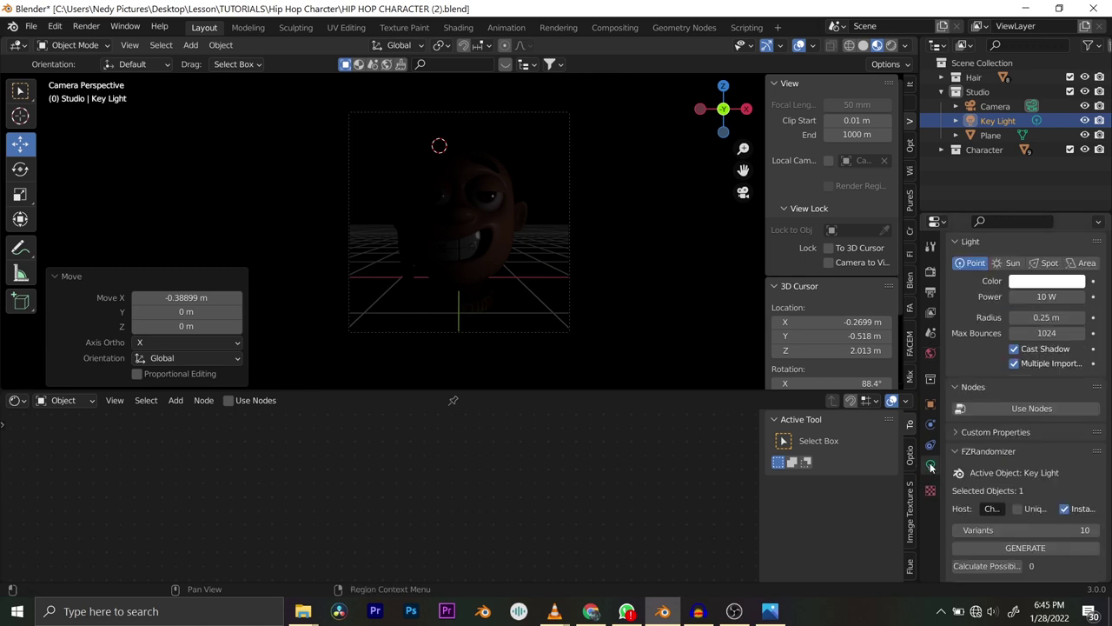
pyautogui.click(1041, 297)
pyautogui.write('500')
pyautogui.press('Return')
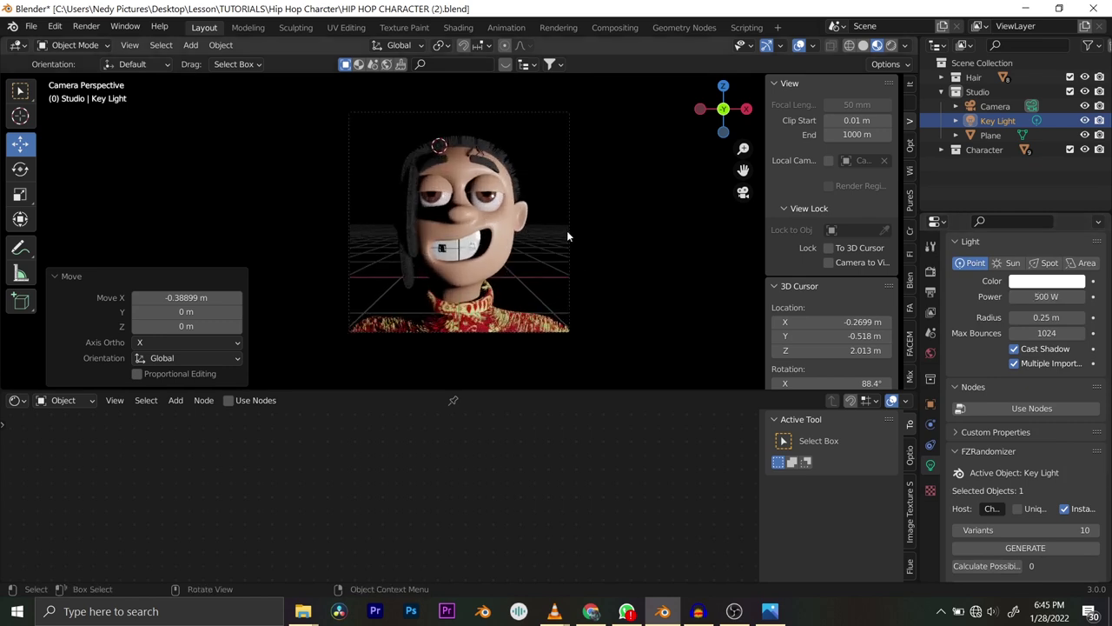
pyautogui.scroll(2, 509, 201)
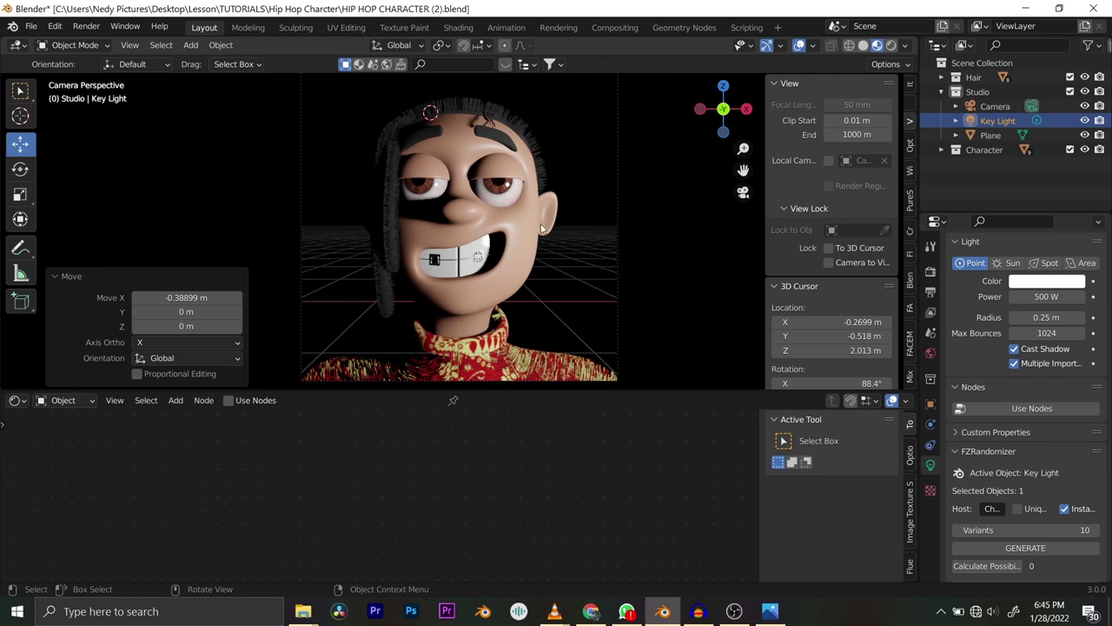
pyautogui.scroll(-1, 543, 229)
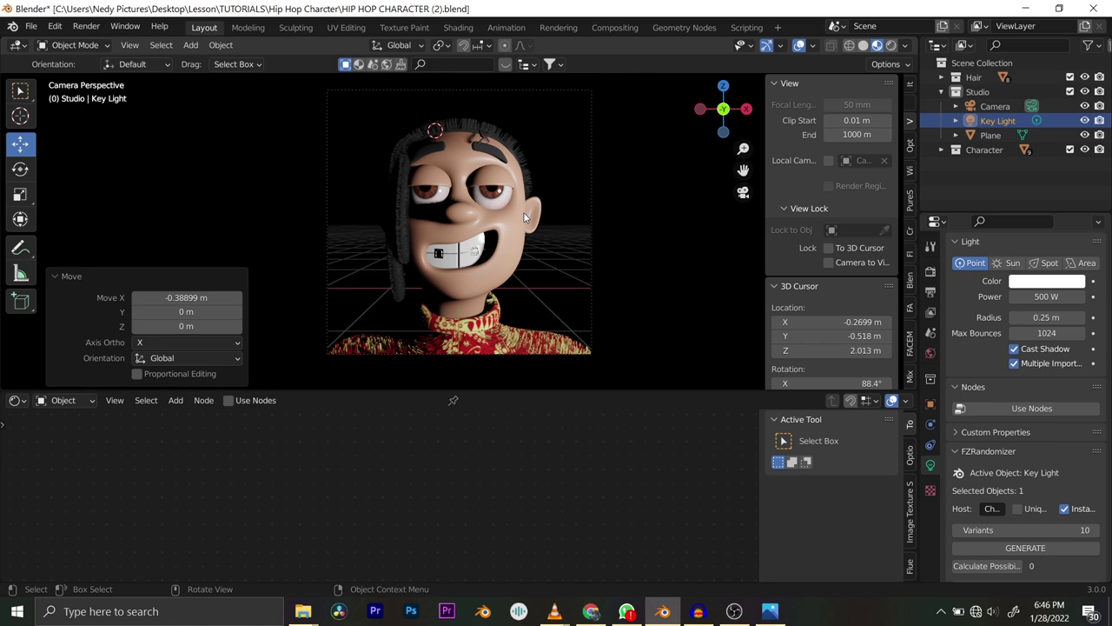
# Using solid shading, duplicate the Key Light and move the copy about 4.35 m along negative X to the character's other side.
pyautogui.moveTo(487, 202)
pyautogui.mouseDown(button='middle')
pyautogui.moveTo(464, 206)
pyautogui.moveTo(490, 213)
pyautogui.mouseUp(button='middle')
pyautogui.scroll(-3, 489, 213)
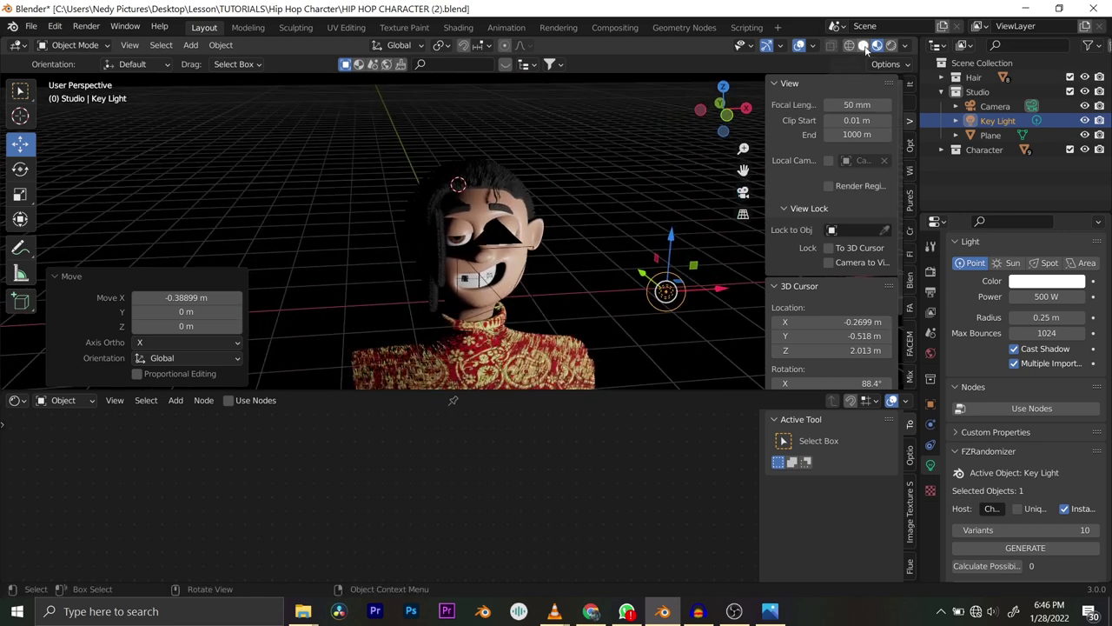
pyautogui.click(863, 45)
pyautogui.scroll(-2, 604, 213)
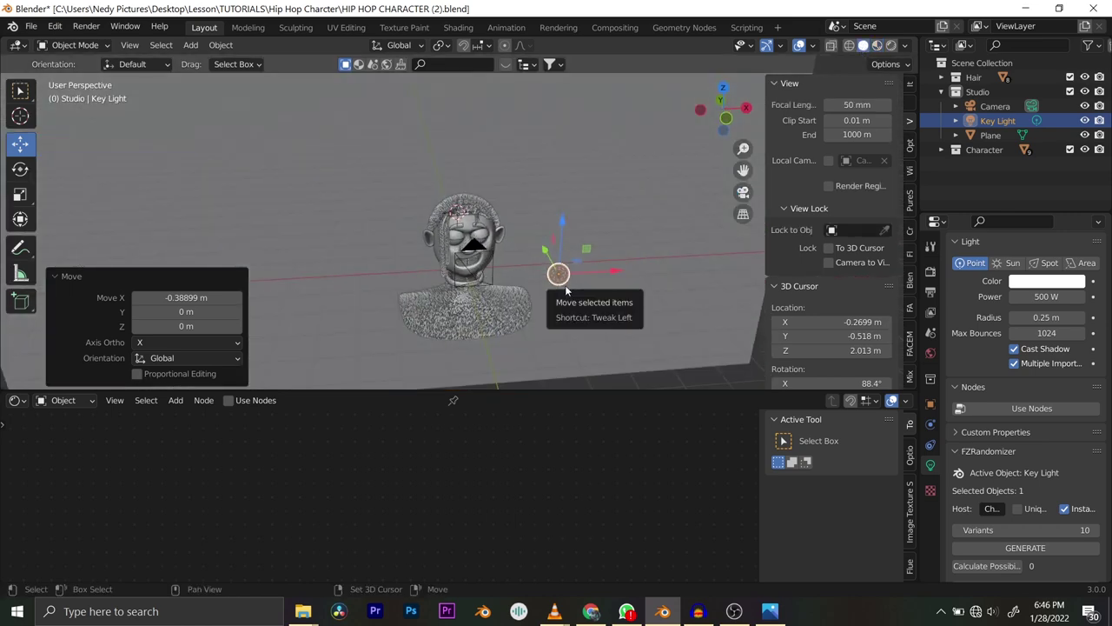
pyautogui.hotkey('shift', 'd')
pyautogui.rightClick(596, 277)
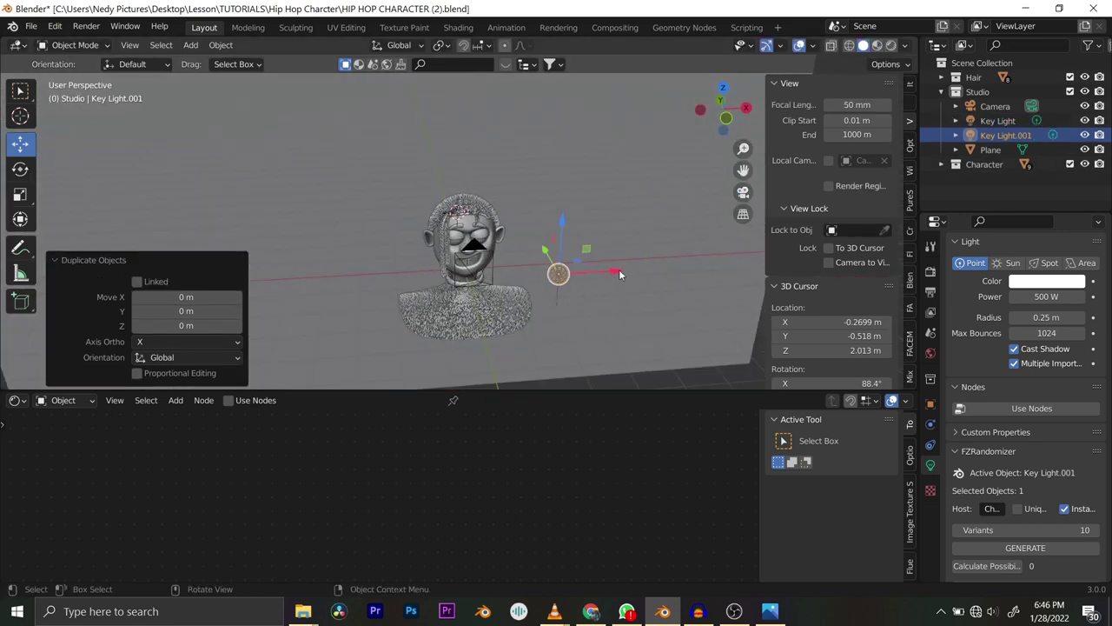
pyautogui.press('g')
pyautogui.press('x')
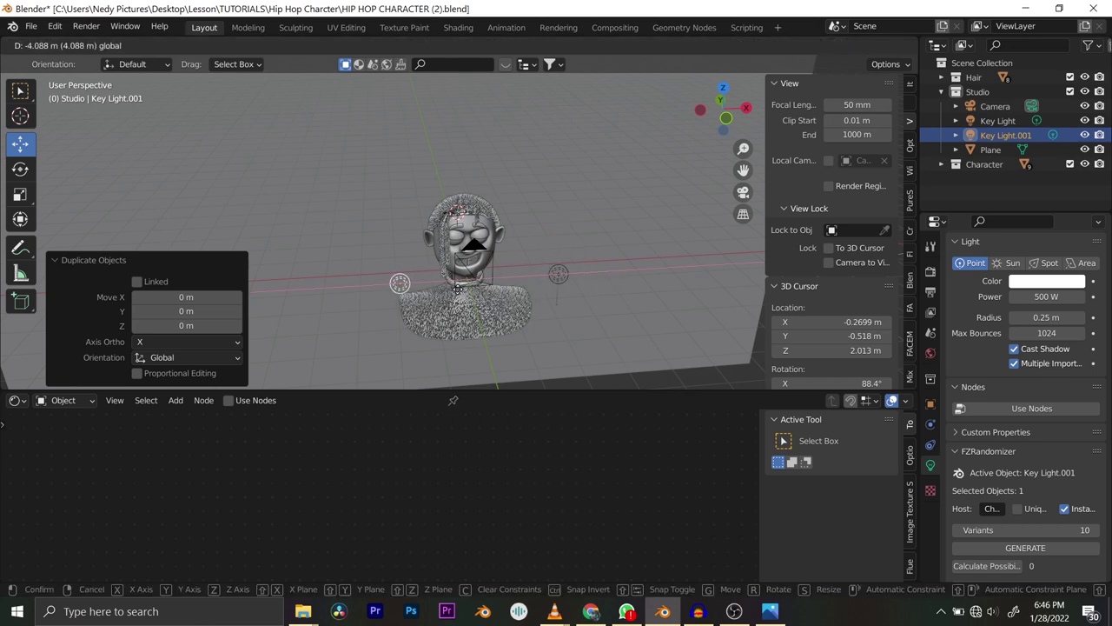
pyautogui.click(447, 291)
pyautogui.moveTo(446, 291); pyautogui.dragTo(405, 265, button='middle')
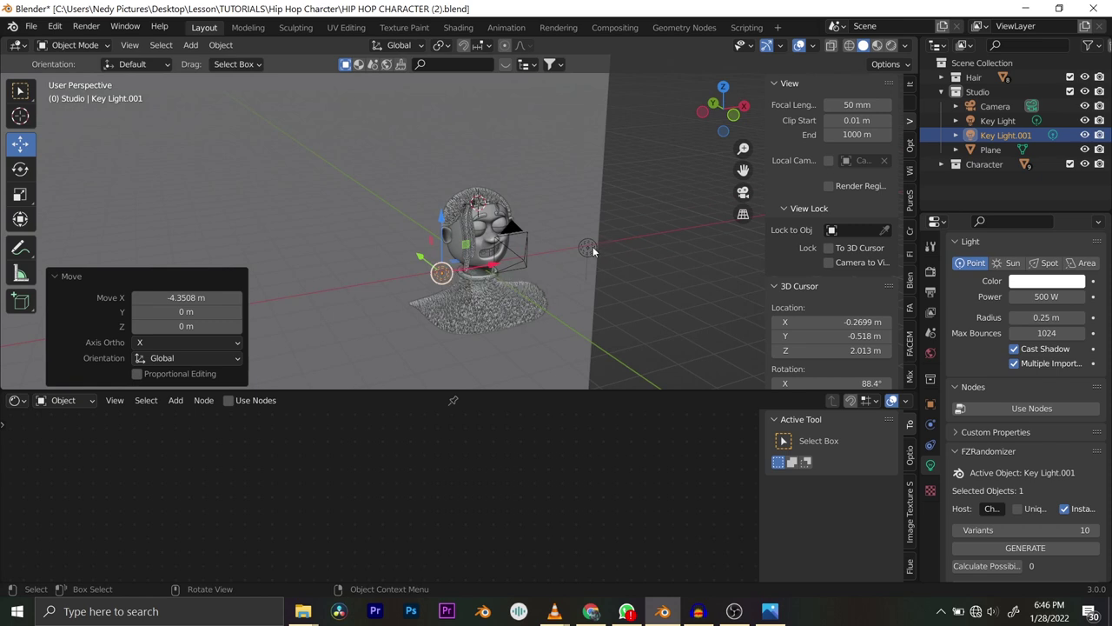
# Rename the duplicated light on the character's other side as Fill.
pyautogui.click(589, 249)
pyautogui.click(427, 264)
pyautogui.click(440, 274)
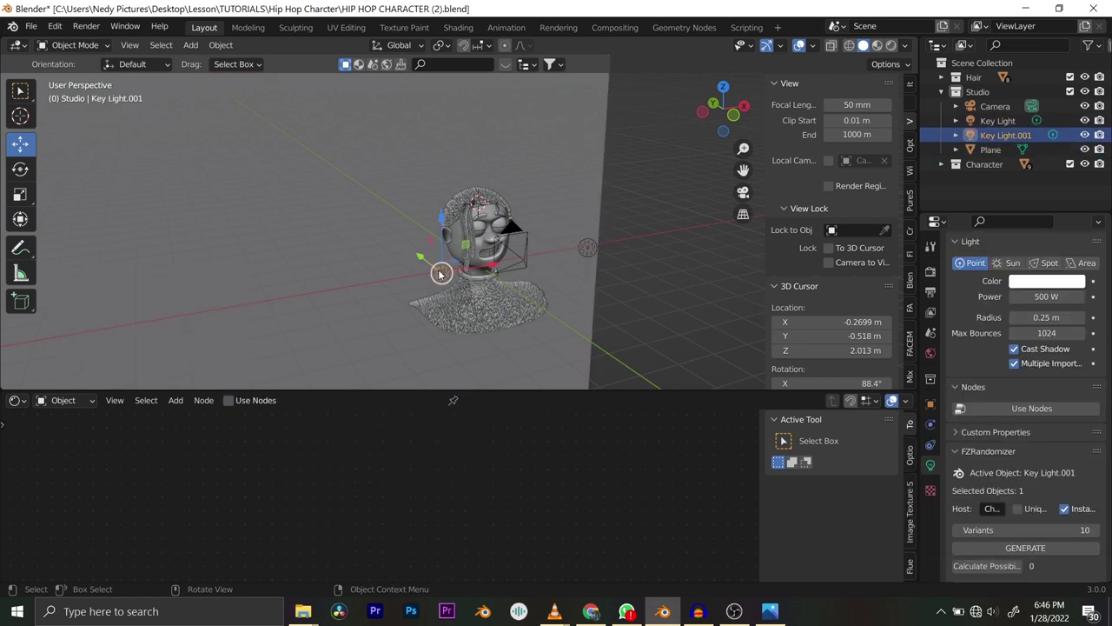
pyautogui.press('F2')
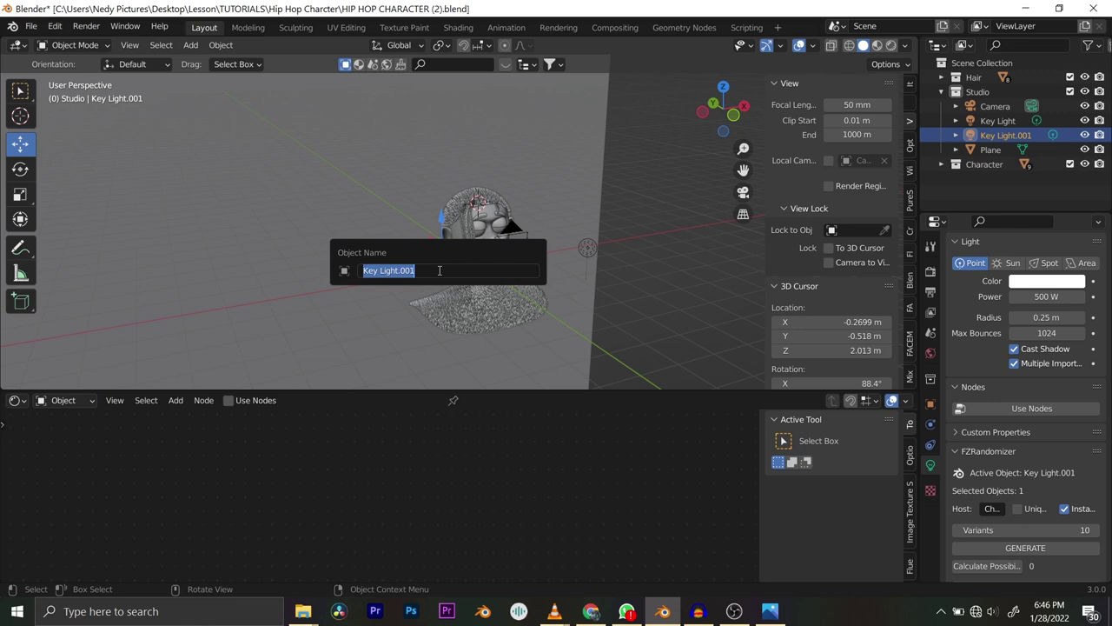
pyautogui.write('Fill')
pyautogui.press('Return')
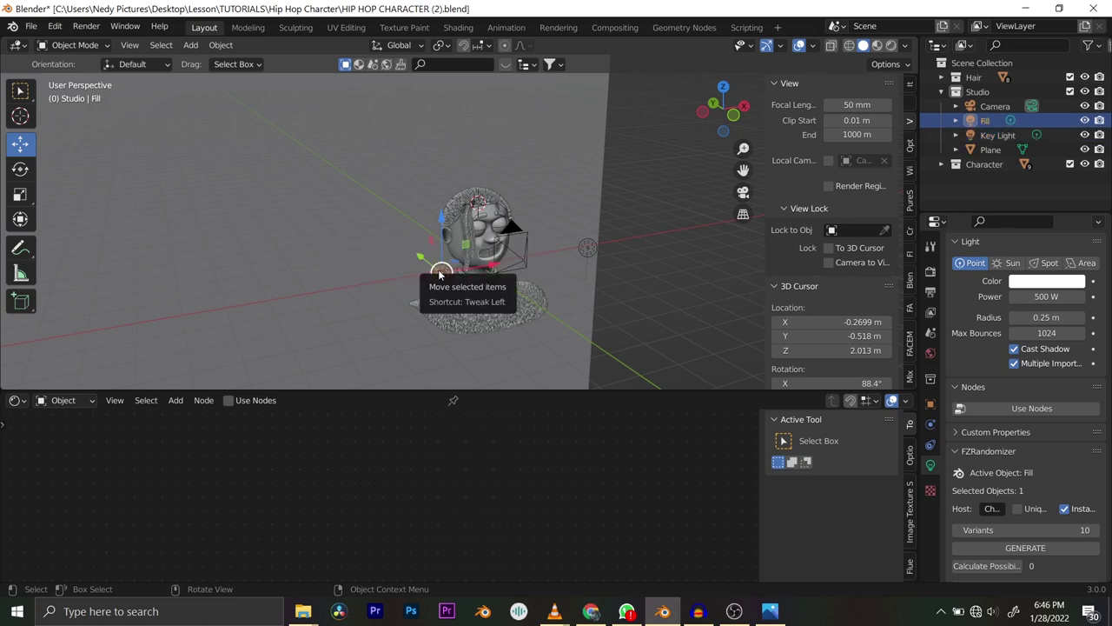
# Return to the camera view with material preview shading and frame the character's face closely.
pyautogui.scroll(3, 439, 265)
pyautogui.moveTo(440, 265); pyautogui.dragTo(454, 247, button='middle')
pyautogui.press('KP_0')
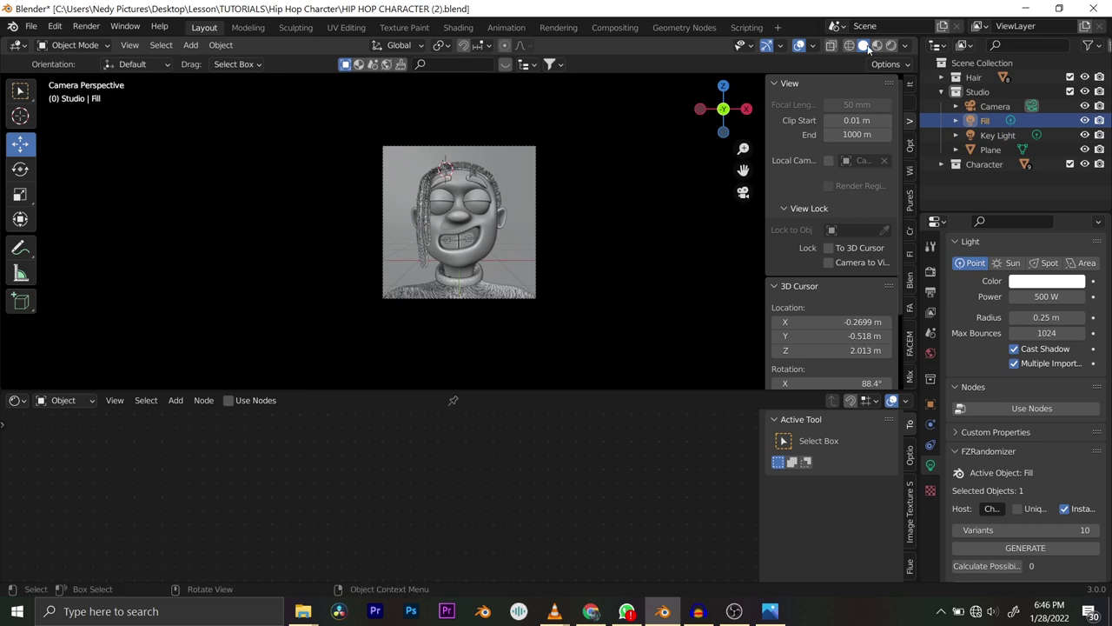
pyautogui.click(876, 45)
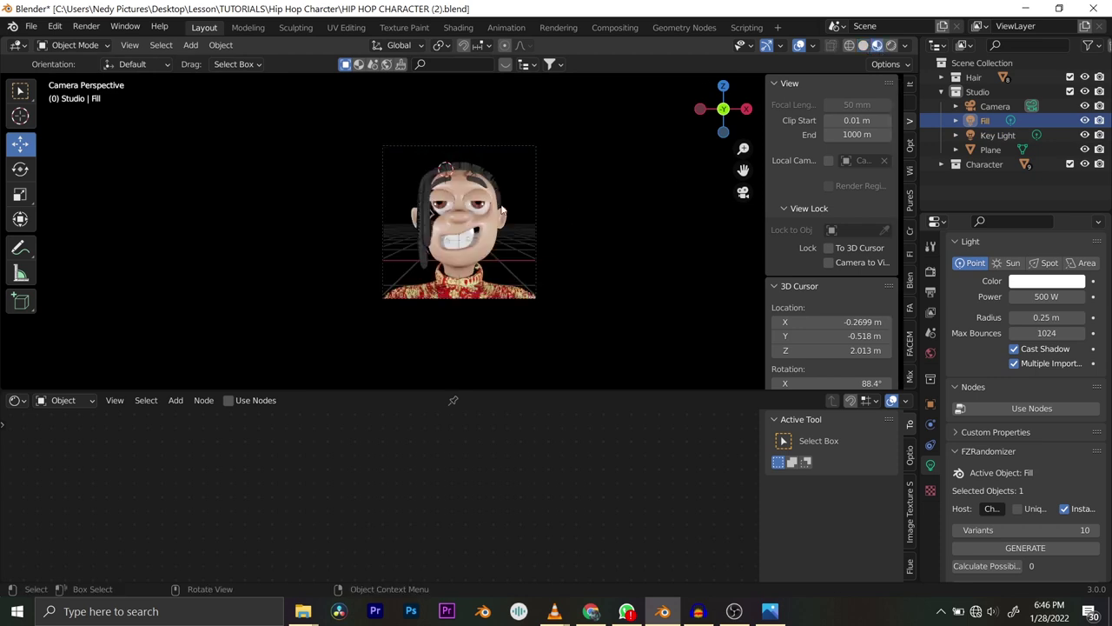
pyautogui.scroll(5, 496, 200)
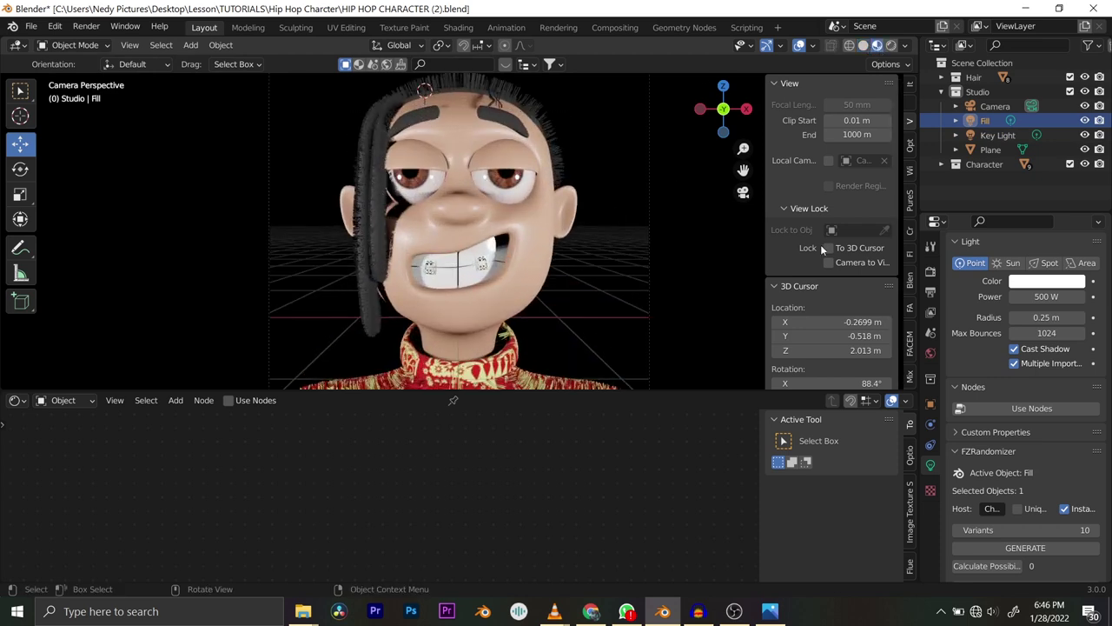
# Lower the Fill light's power, trying 100 W first and settling on 50 W.
pyautogui.click(1054, 296)
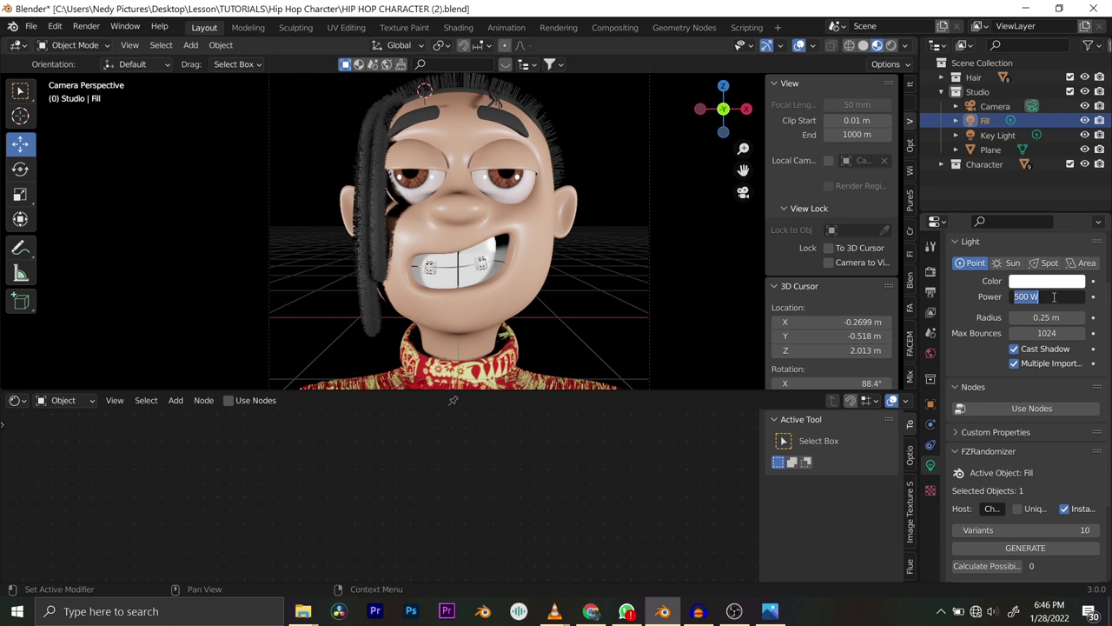
pyautogui.write('100')
pyautogui.press('Return')
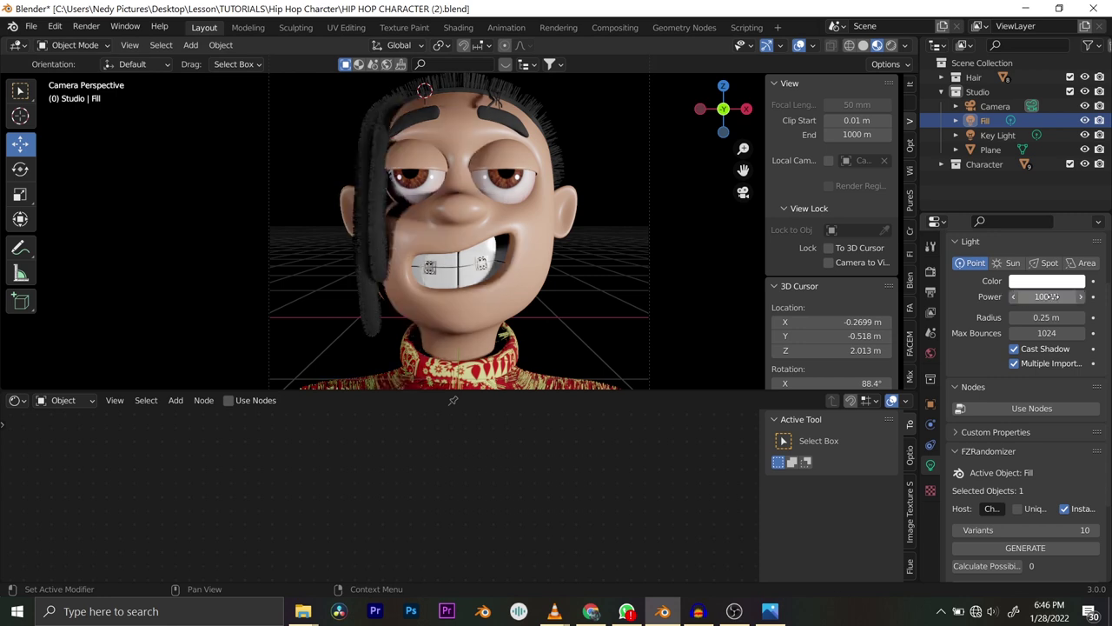
pyautogui.click(1048, 296)
pyautogui.write('50')
pyautogui.press('Return')
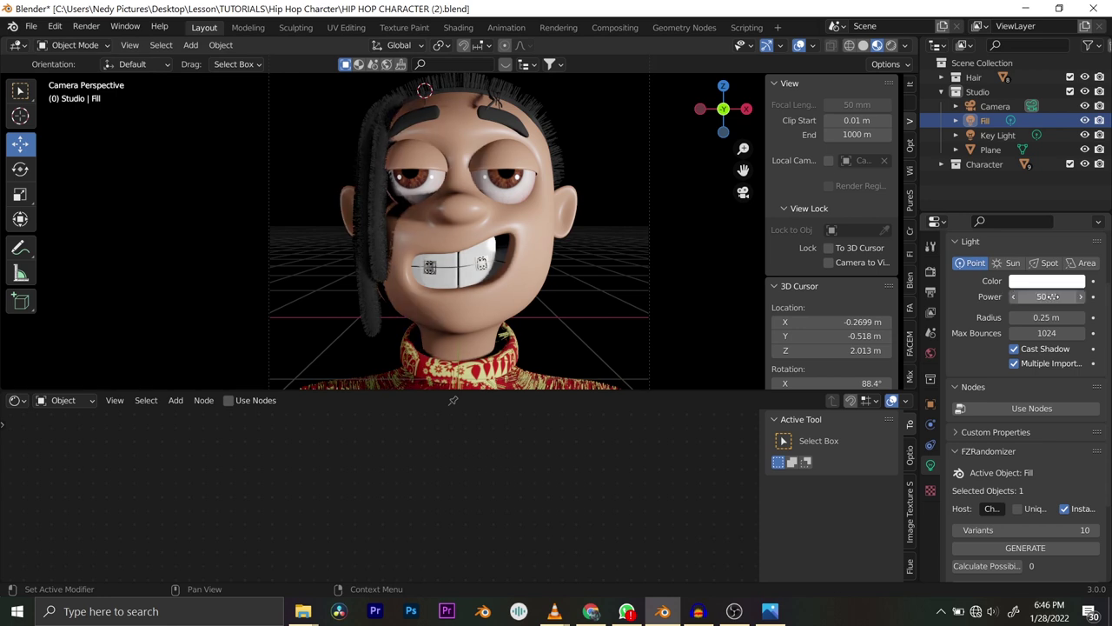
pyautogui.click(1054, 296)
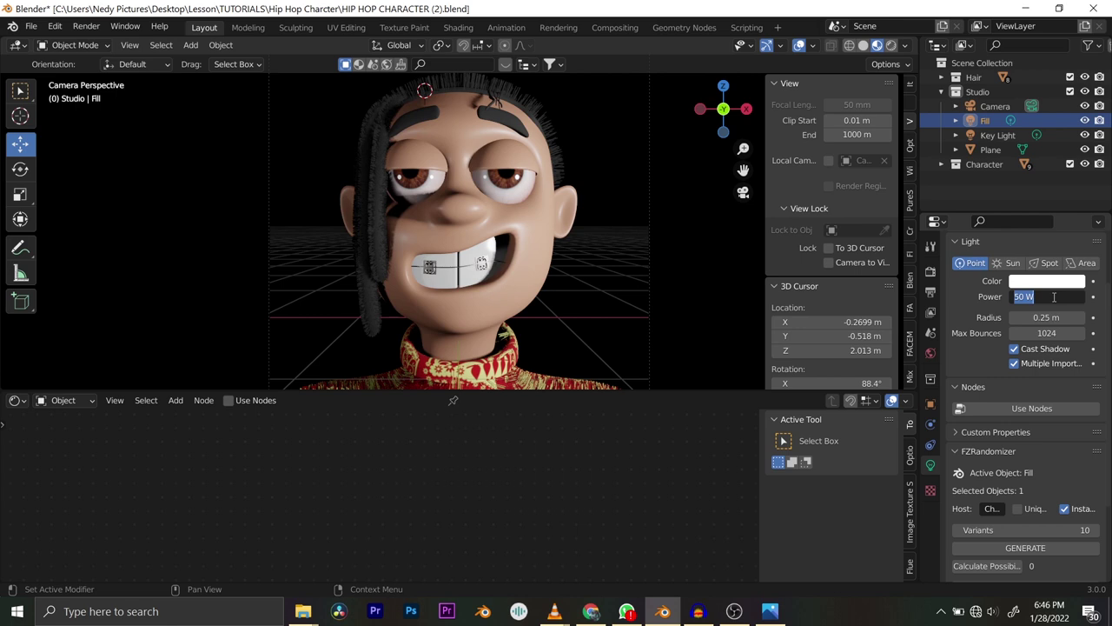
pyautogui.click(988, 146)
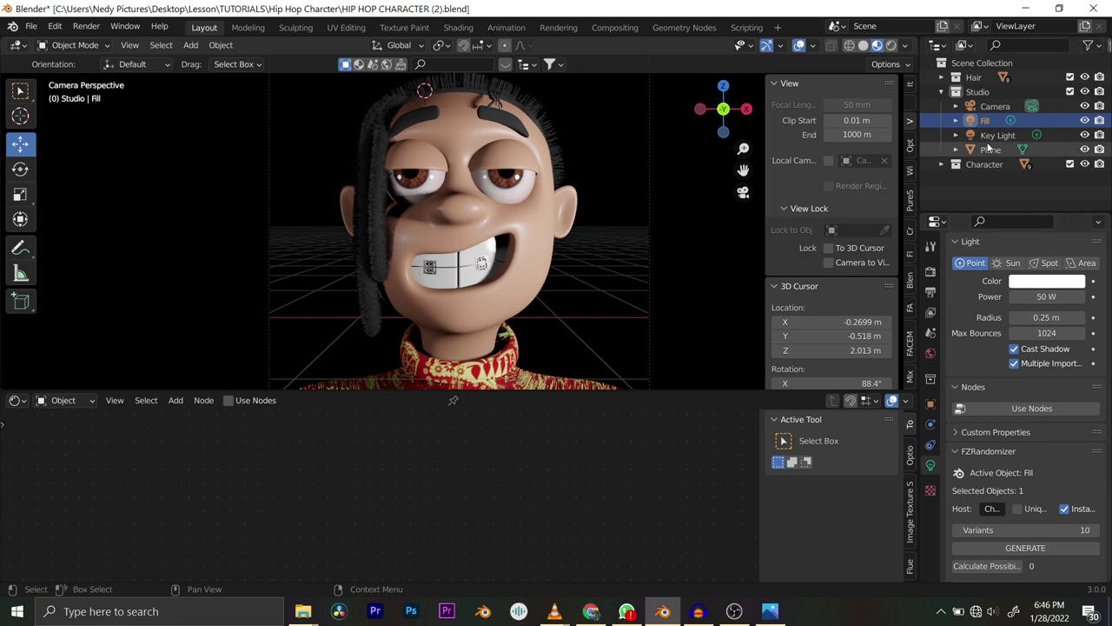
# Set the Key Light's power to 400 W.
pyautogui.click(998, 136)
pyautogui.click(1049, 296)
pyautogui.write('5')
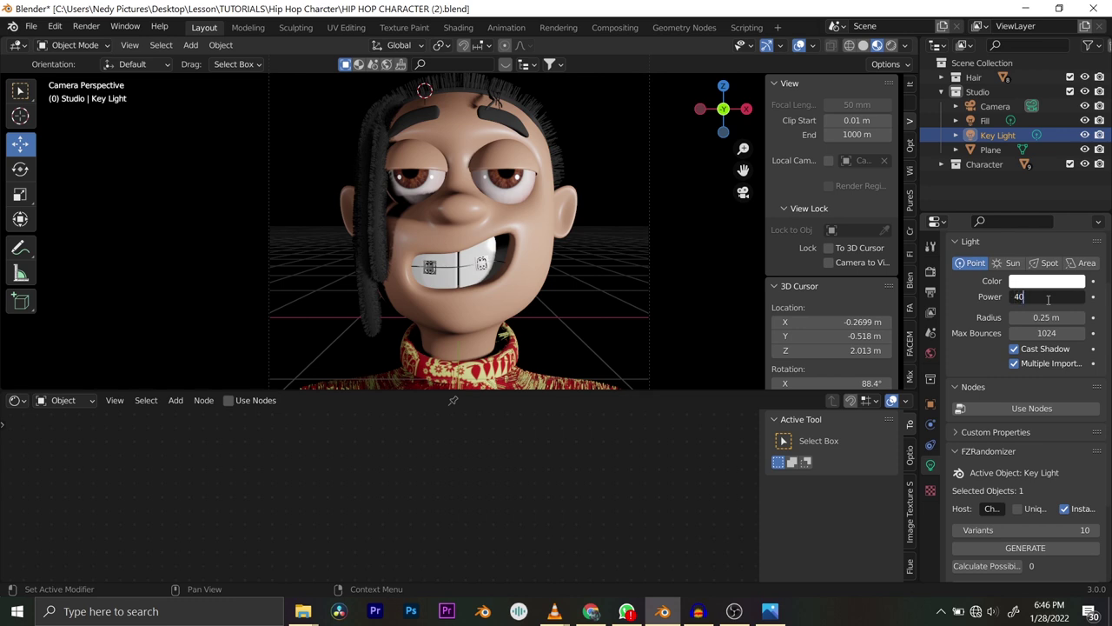
pyautogui.press('Return')
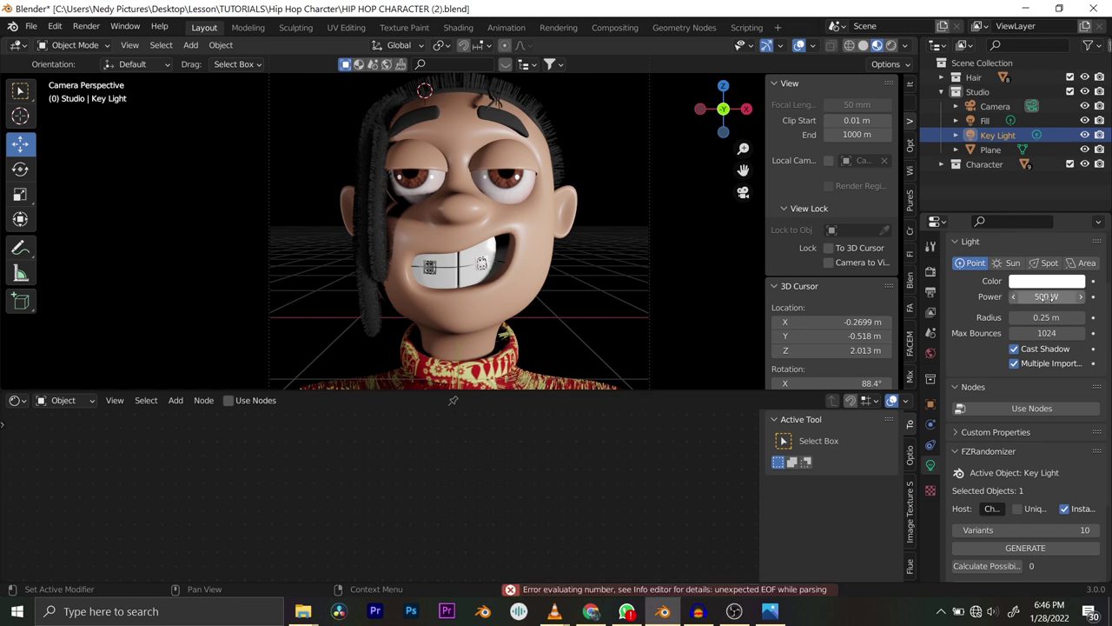
pyautogui.doubleClick(1046, 296)
pyautogui.write('400')
pyautogui.press('Return')
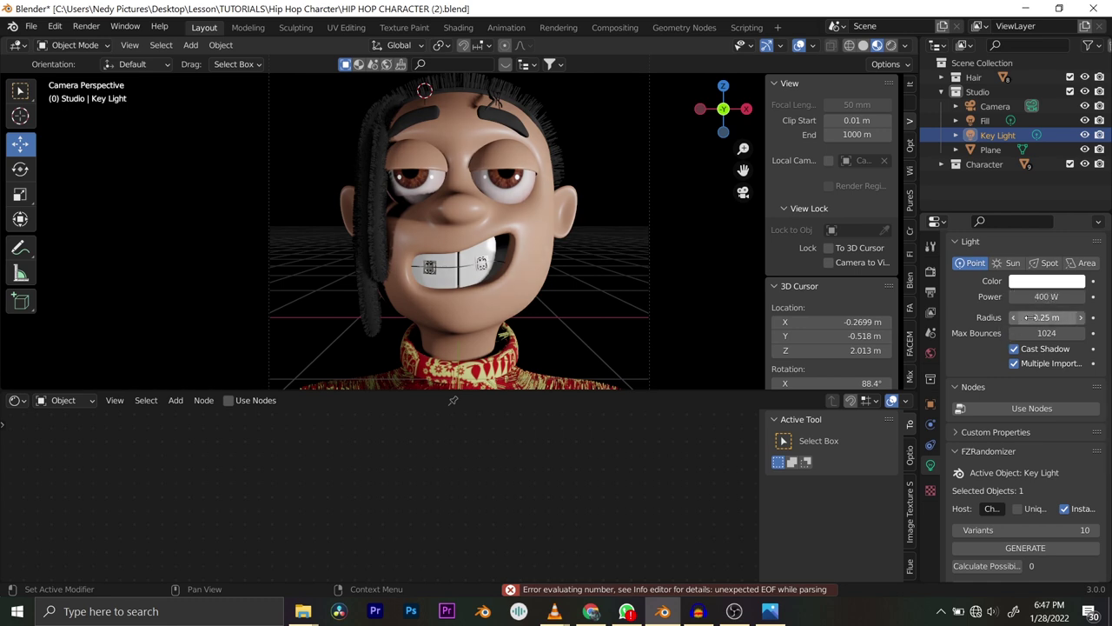
# Try Key Light radii of 0.5 m and 1 m to compare the shadows on the face.
pyautogui.doubleClick(1028, 317)
pyautogui.press('BackSpace')
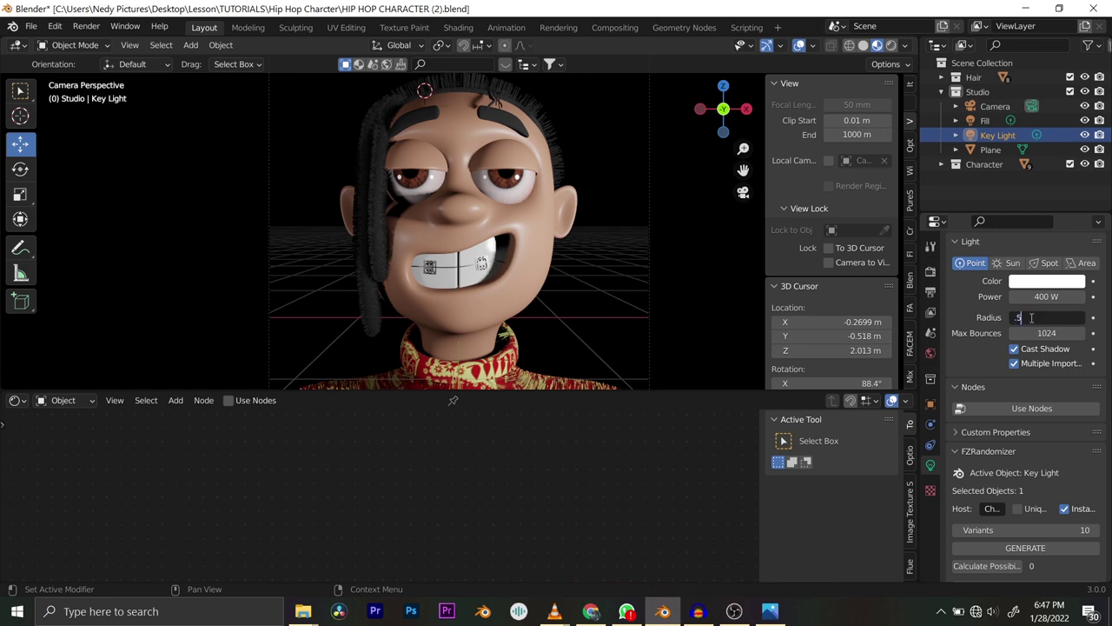
pyautogui.write('.5')
pyautogui.press('Return')
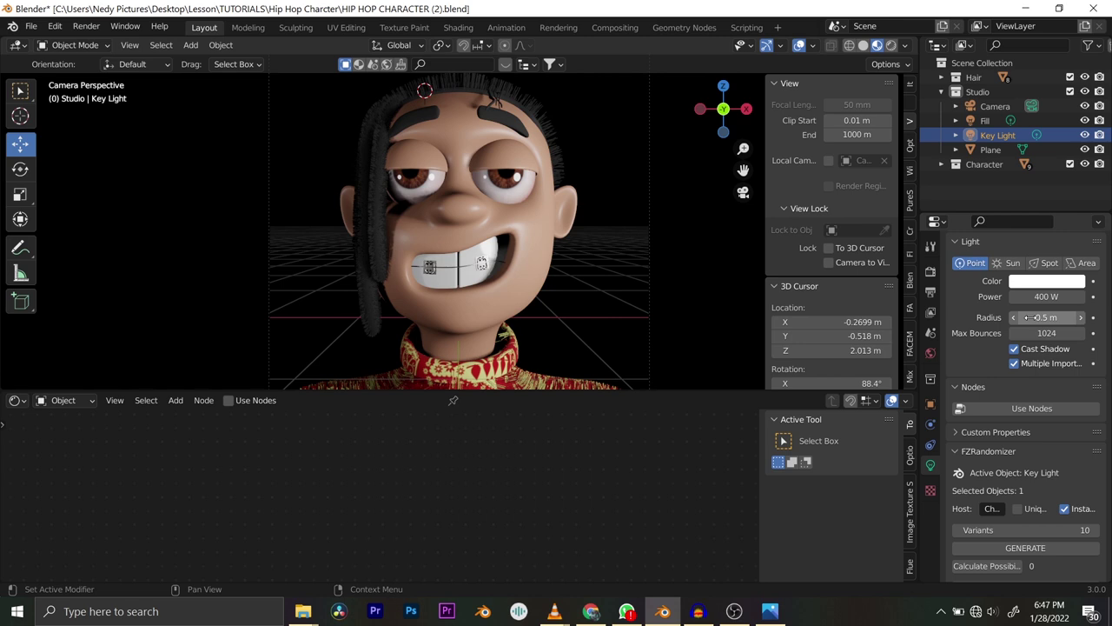
pyautogui.click(1027, 317)
pyautogui.write('1')
pyautogui.press('Return')
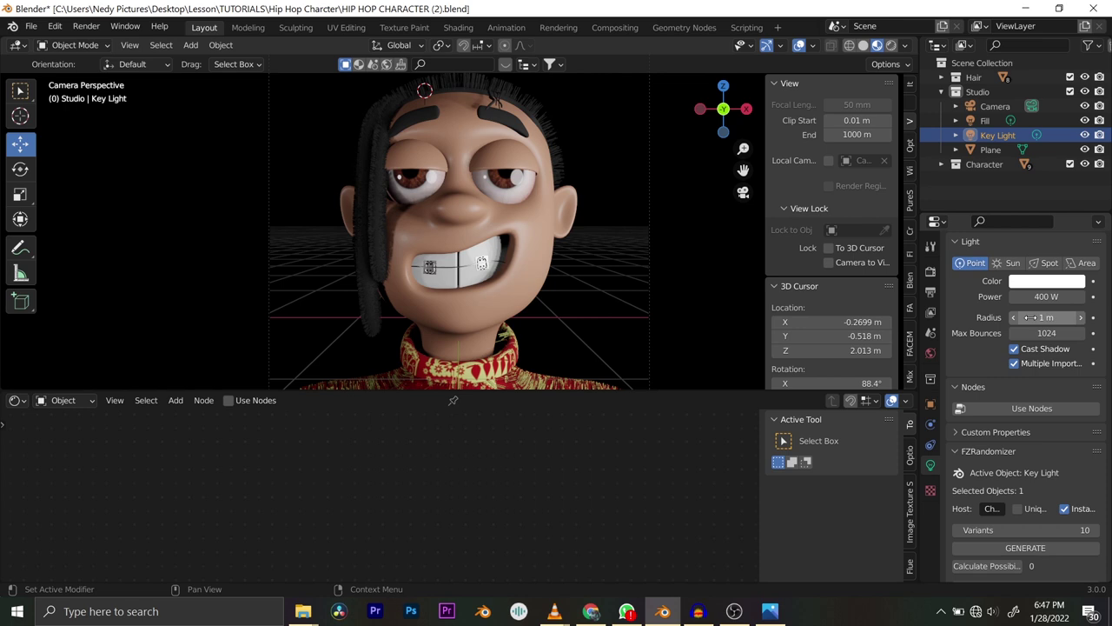
# Test larger Key Light radii of 5 m and 2 m, and return the radius to 1 m.
pyautogui.click(1034, 319)
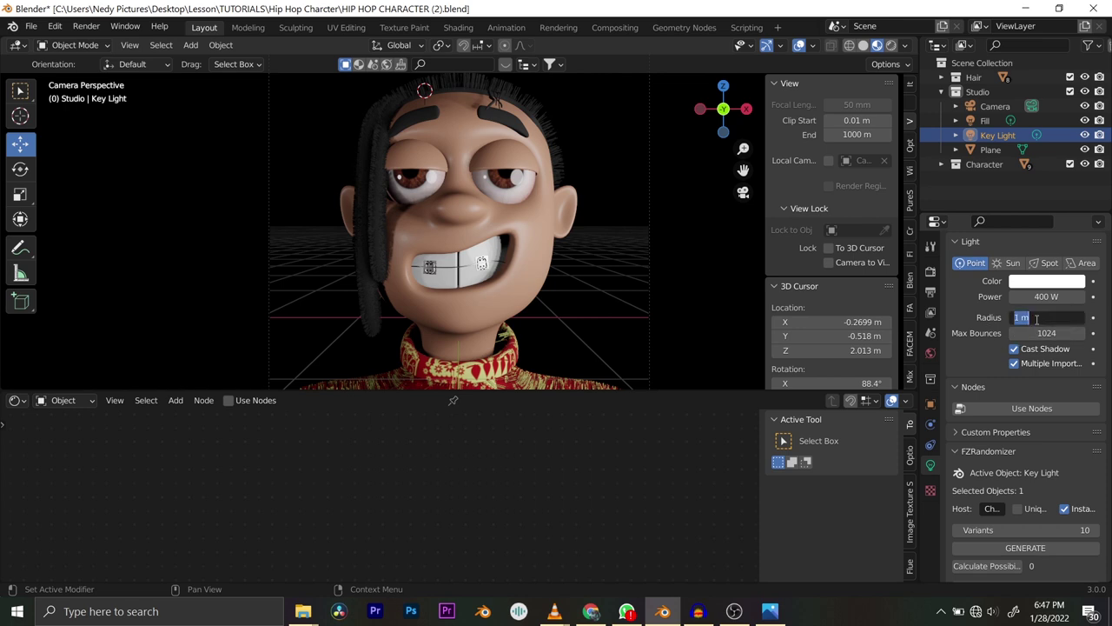
pyautogui.write('5')
pyautogui.press('Return')
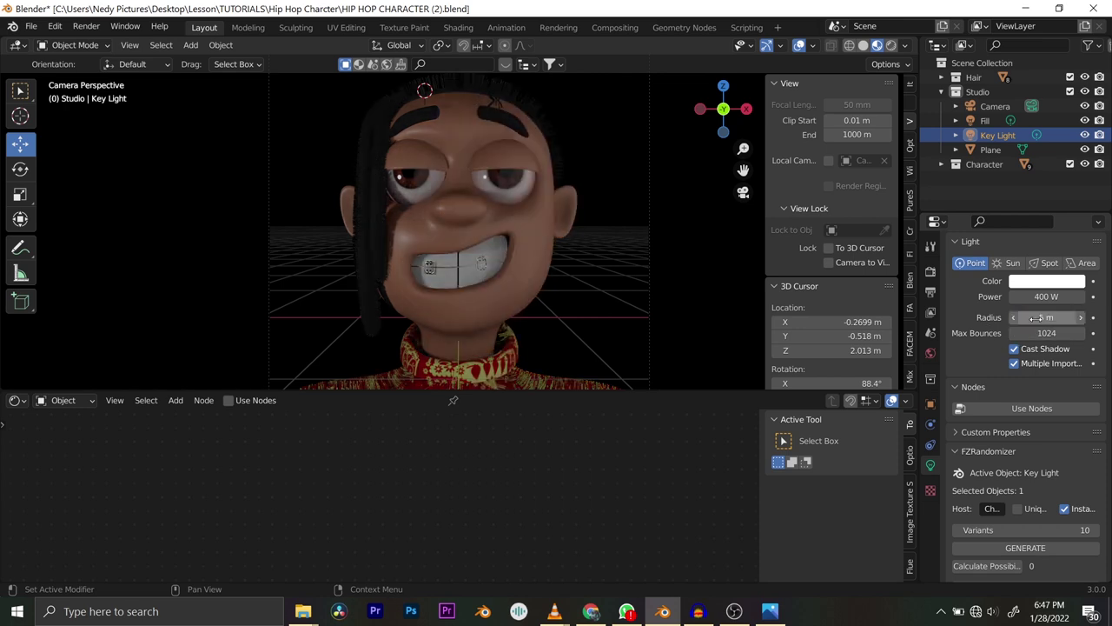
pyautogui.click(1034, 318)
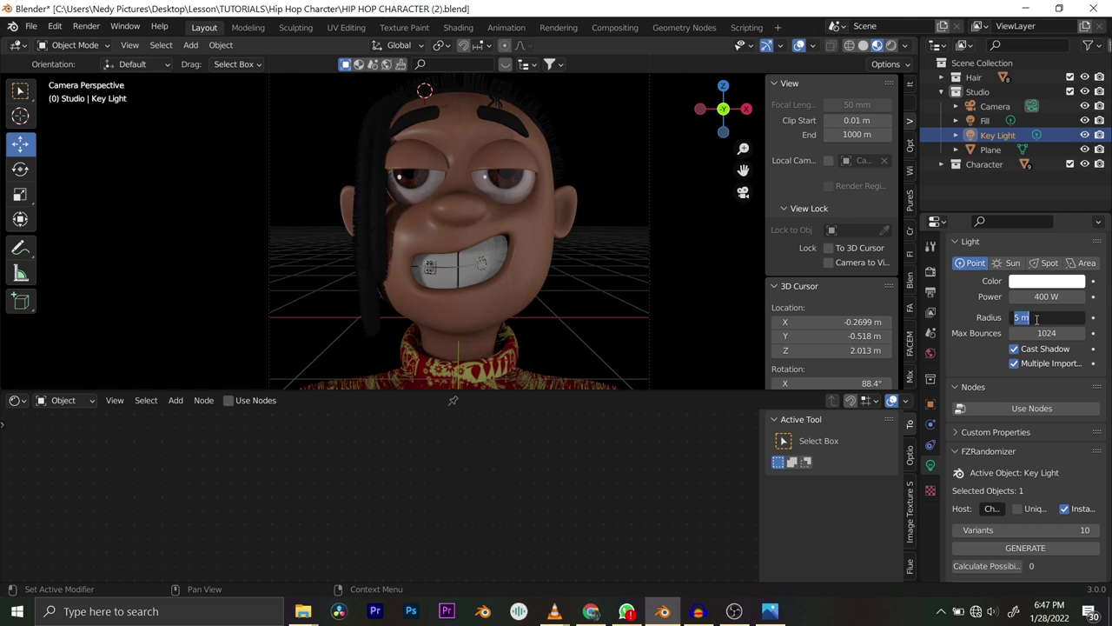
pyautogui.write('2')
pyautogui.press('Return')
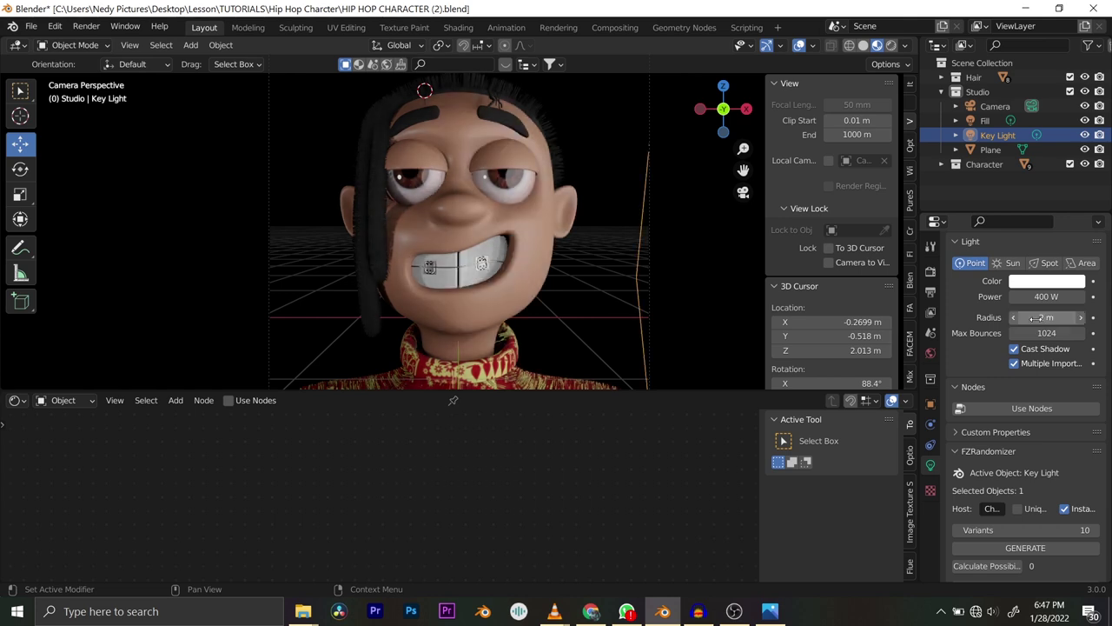
pyautogui.click(1035, 318)
pyautogui.write('1')
pyautogui.press('Return')
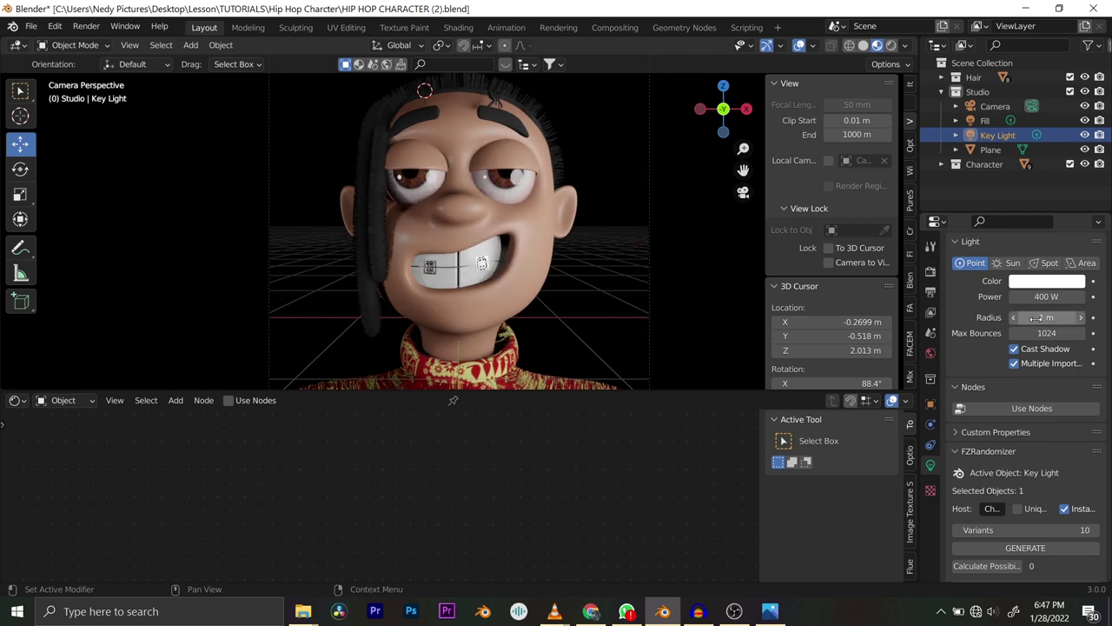
# Try a 1.5 m radius for the Key Light, reduce it to 1.2 m and check the face shadows.
pyautogui.click(1036, 318)
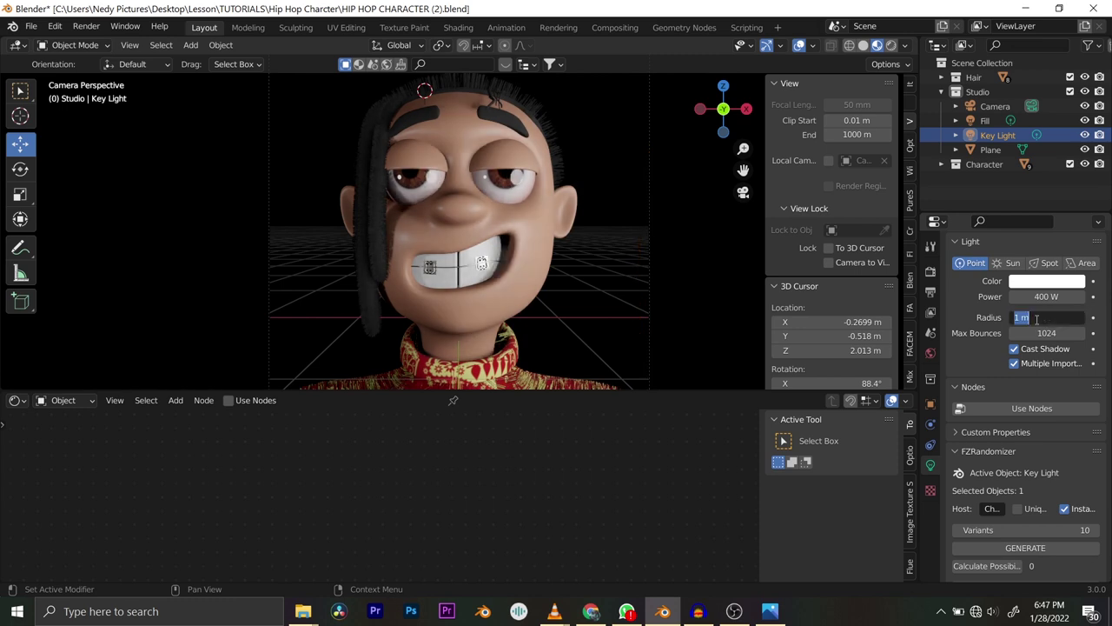
pyautogui.write('1.5')
pyautogui.press('Return')
pyautogui.click(1036, 318)
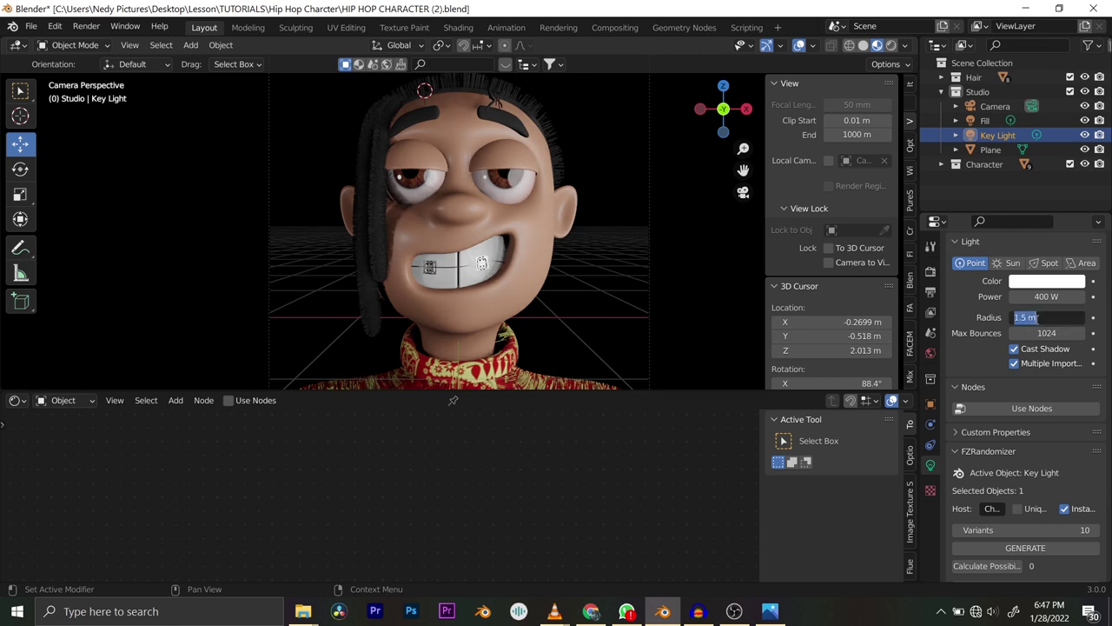
pyautogui.write('1.2')
pyautogui.press('Return')
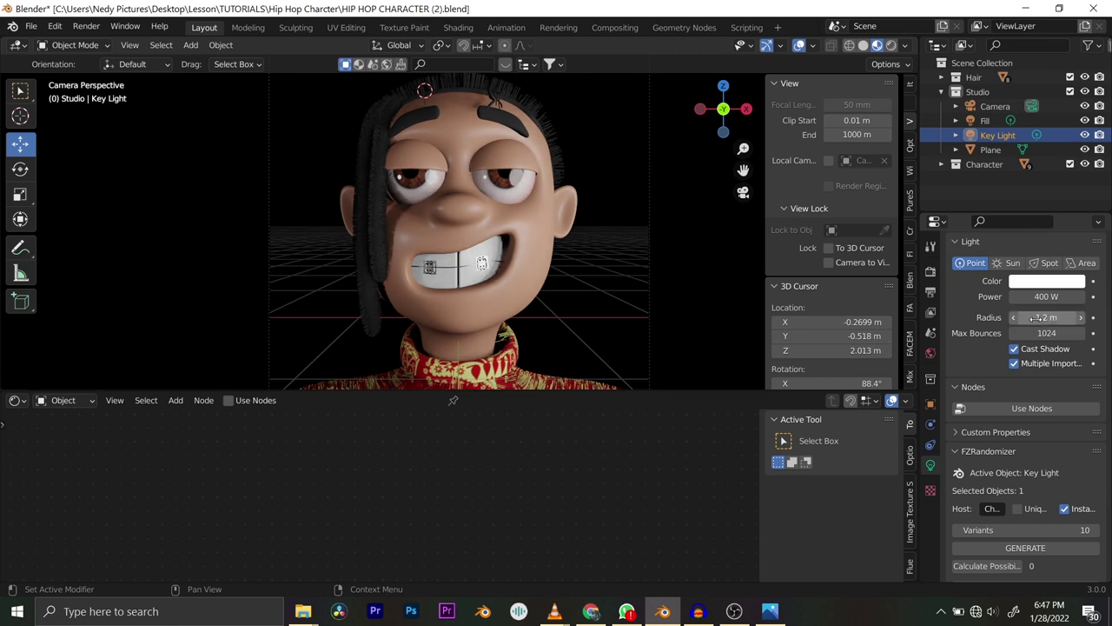
pyautogui.scroll(-3, 546, 198)
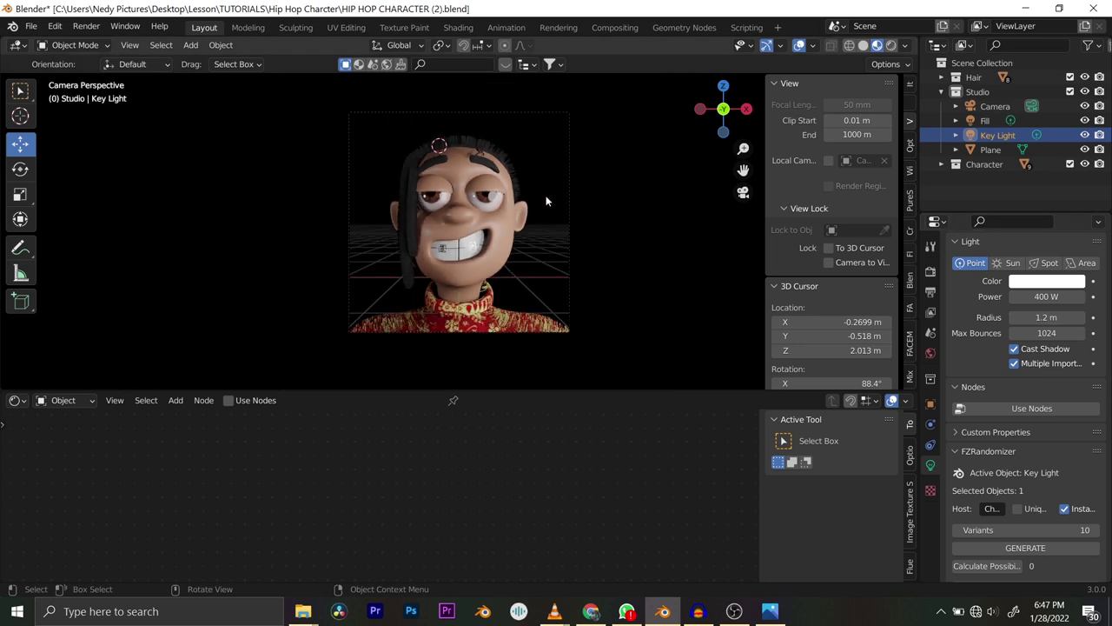
pyautogui.scroll(4, 546, 200)
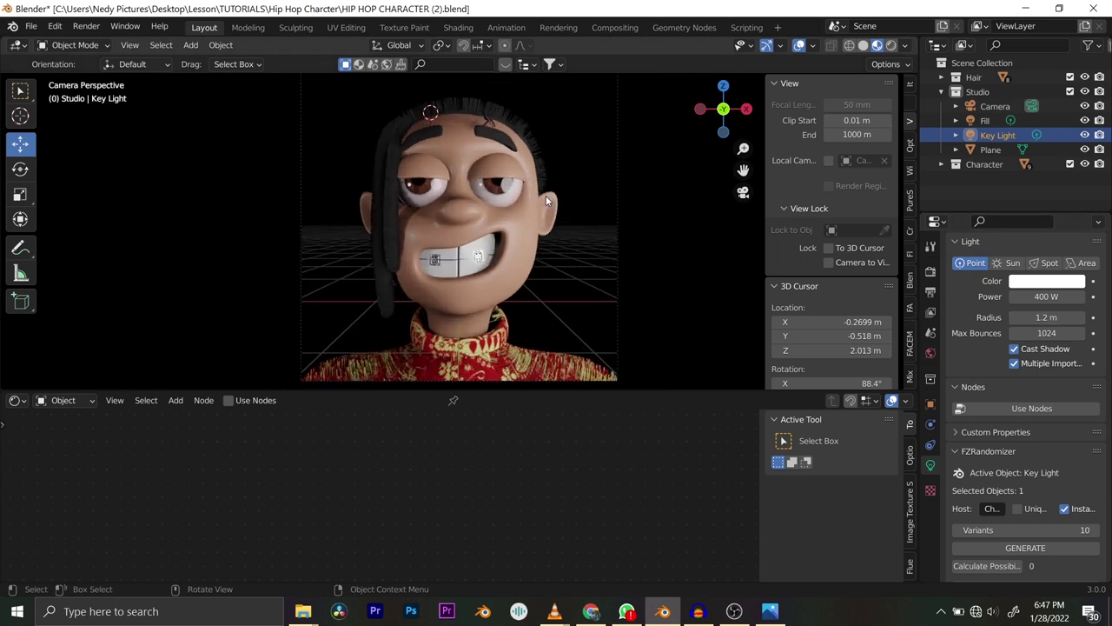
# Set the Key Light's radius to 0.1 m.
pyautogui.click(1054, 316)
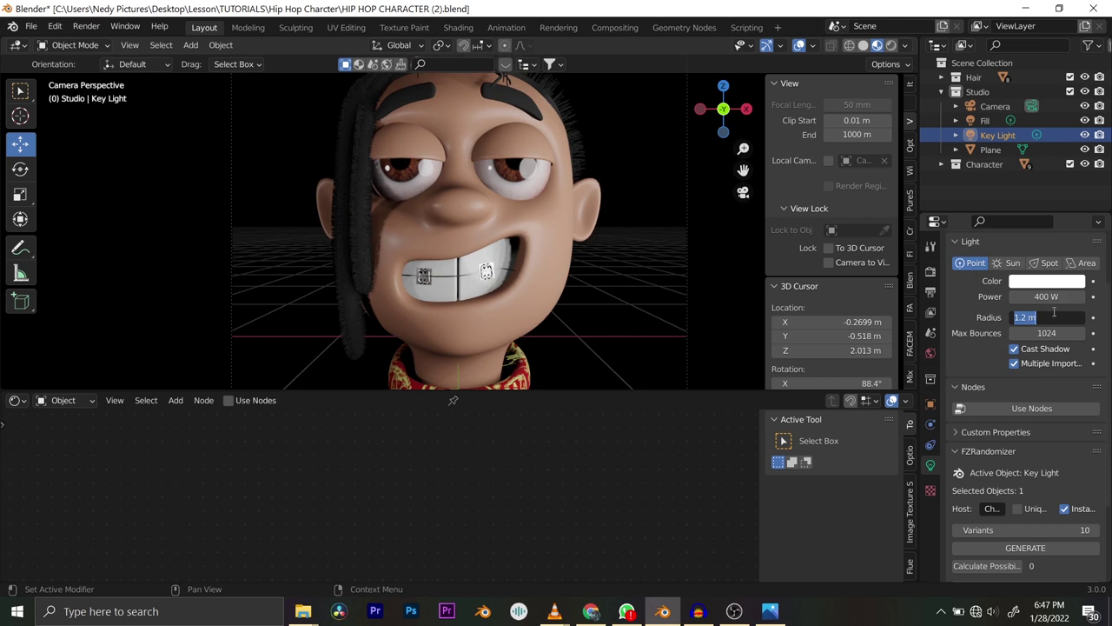
pyautogui.press('BackSpace')
pyautogui.write('0.1')
pyautogui.press('Return')
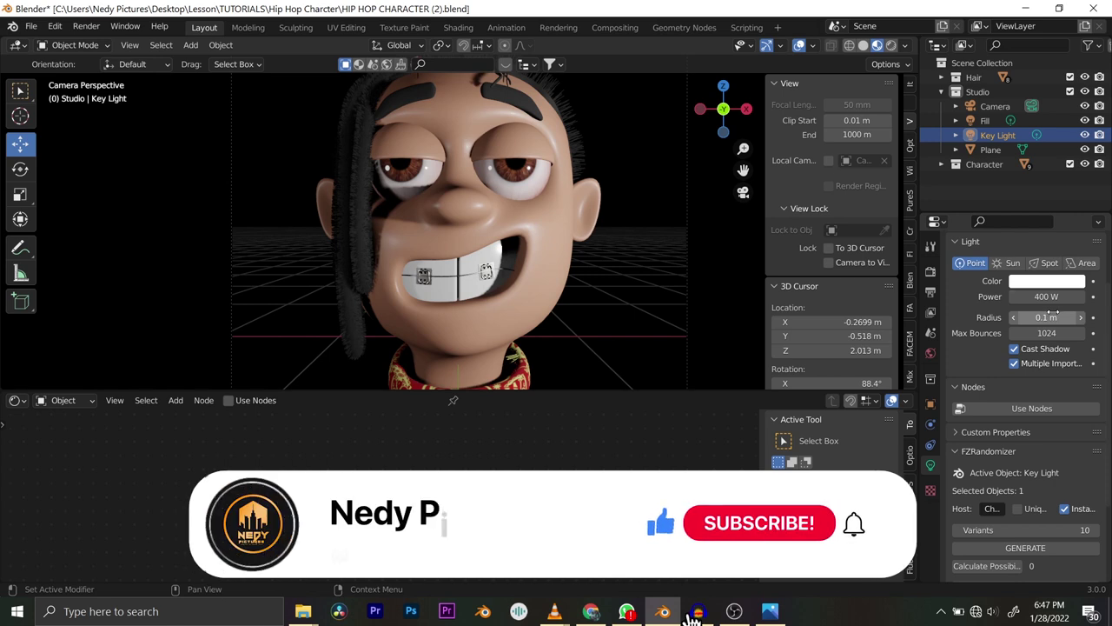
# Set the Key Light's radius to 1.2 m.
pyautogui.click(1053, 316)
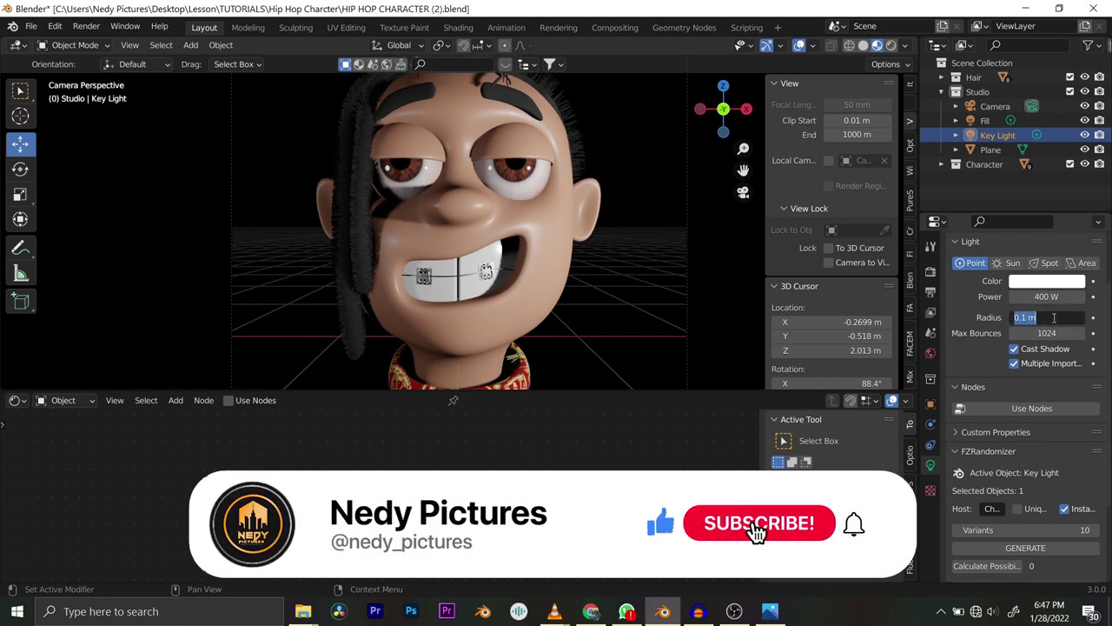
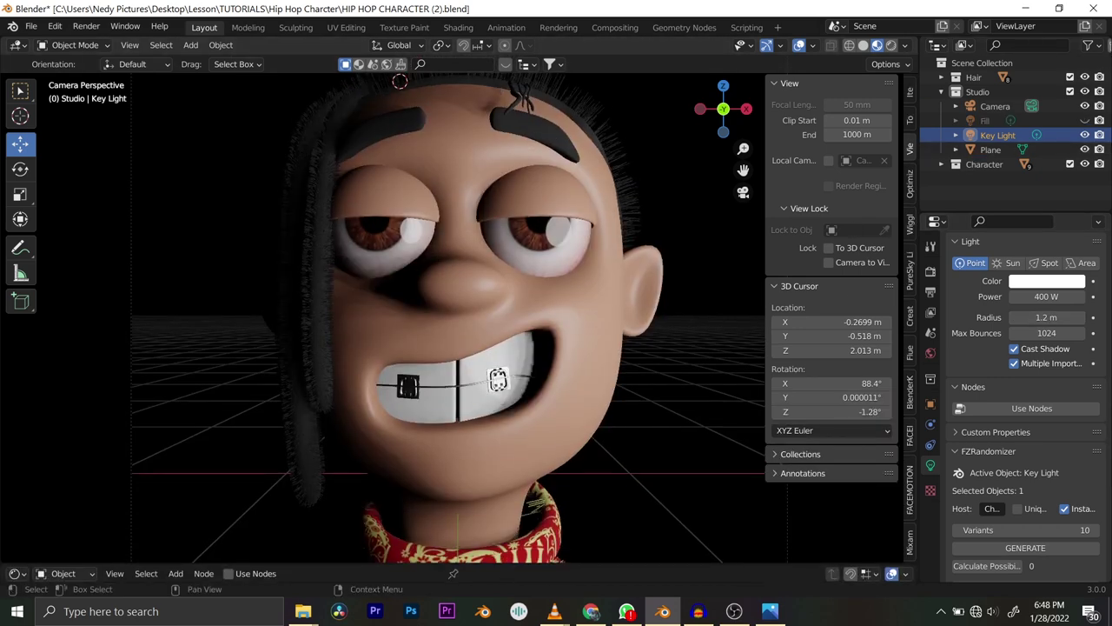
# Toggle the Fill light's visibility repeatedly to compare the face with and without it in the camera view.
pyautogui.click(1085, 120)
pyautogui.click(1084, 121)
pyautogui.click(1085, 121)
pyautogui.click(1085, 122)
pyautogui.click(1085, 121)
pyautogui.click(1086, 122)
pyautogui.click(1085, 122)
pyautogui.click(1085, 121)
pyautogui.click(1086, 122)
pyautogui.click(1085, 122)
pyautogui.click(1086, 122)
pyautogui.click(1085, 121)
pyautogui.click(1085, 121)
pyautogui.scroll(-3, 517, 239)
pyautogui.scroll(3, 487, 234)
pyautogui.scroll(-3, 440, 231)
pyautogui.scroll(-2, 443, 229)
pyautogui.press('KP_0')
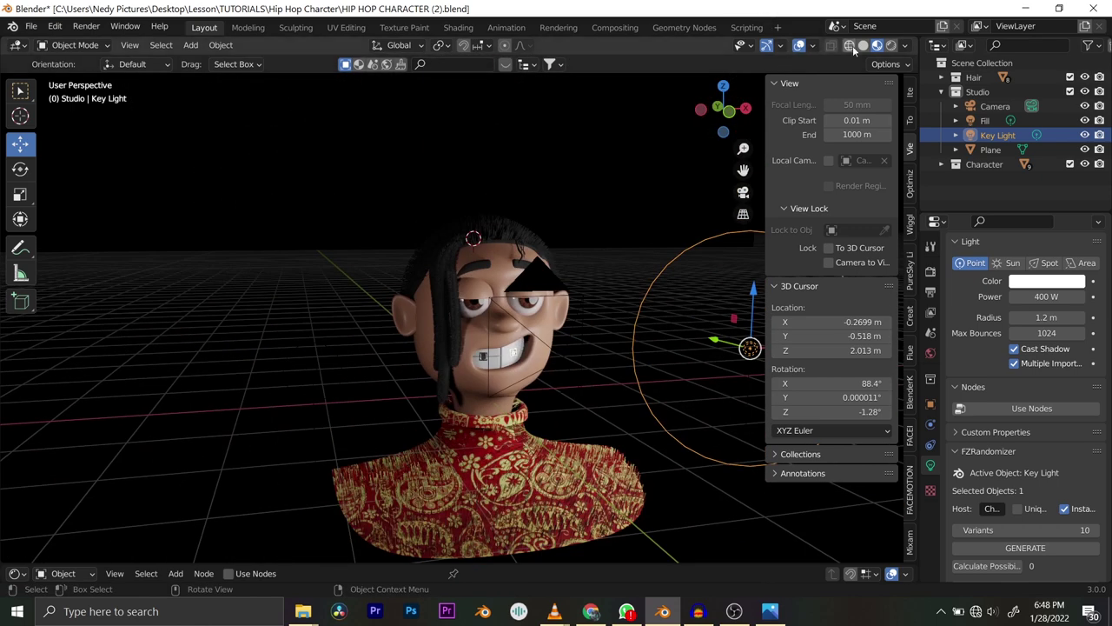
# Switch the viewport to solid shading and duplicate the Fill light in place.
pyautogui.click(863, 45)
pyautogui.scroll(-4, 398, 158)
pyautogui.moveTo(398, 158)
pyautogui.mouseDown(button='middle')
pyautogui.moveTo(469, 228)
pyautogui.moveTo(517, 229)
pyautogui.moveTo(535, 246)
pyautogui.mouseUp(button='middle')
pyautogui.scroll(-3, 470, 235)
pyautogui.click(507, 359)
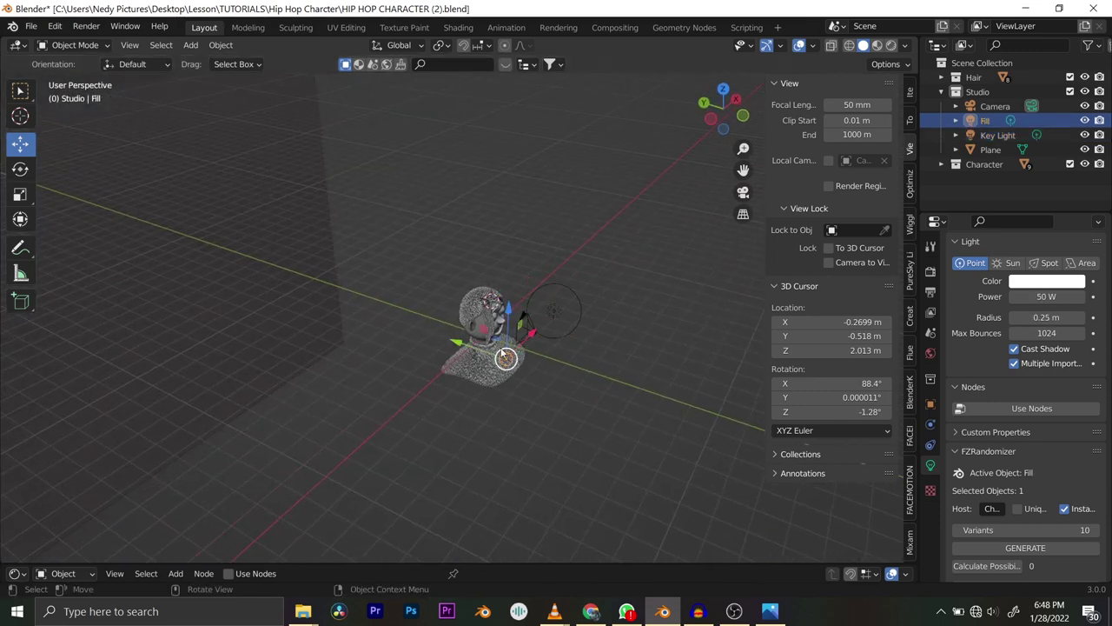
pyautogui.hotkey('shift', 'd')
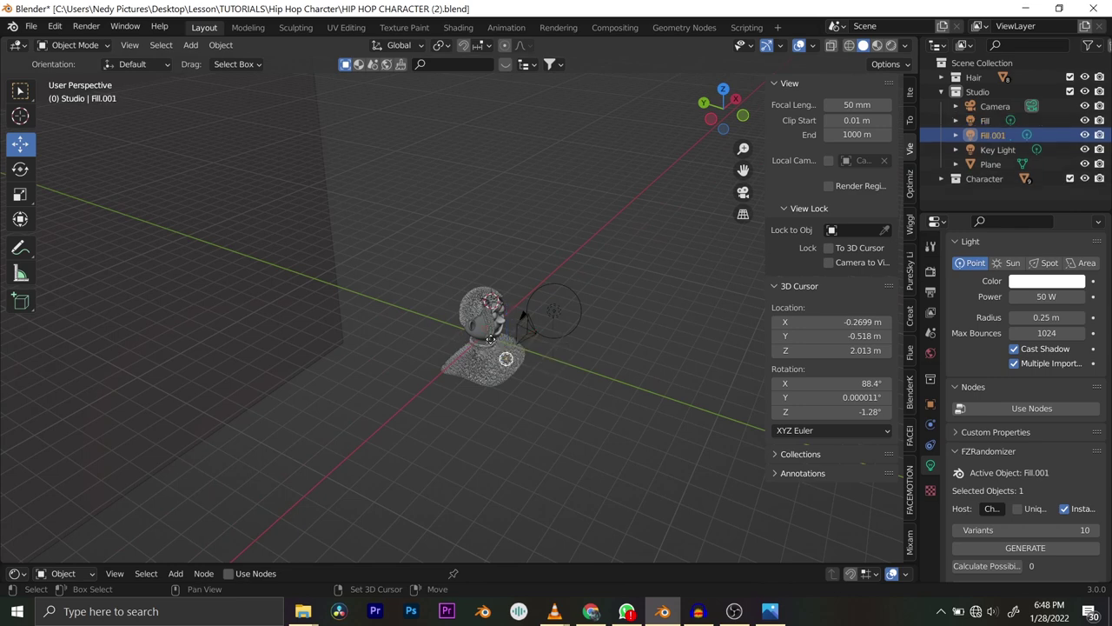
pyautogui.rightClick(464, 327)
# Move the duplicated Fill light behind the character, shifting it about 2.2 m along X to line up with the head from above.
pyautogui.moveTo(476, 356); pyautogui.dragTo(336, 307)
pyautogui.press('KP_7')
pyautogui.scroll(3, 450, 260)
pyautogui.moveTo(430, 187); pyautogui.dragTo(518, 189)
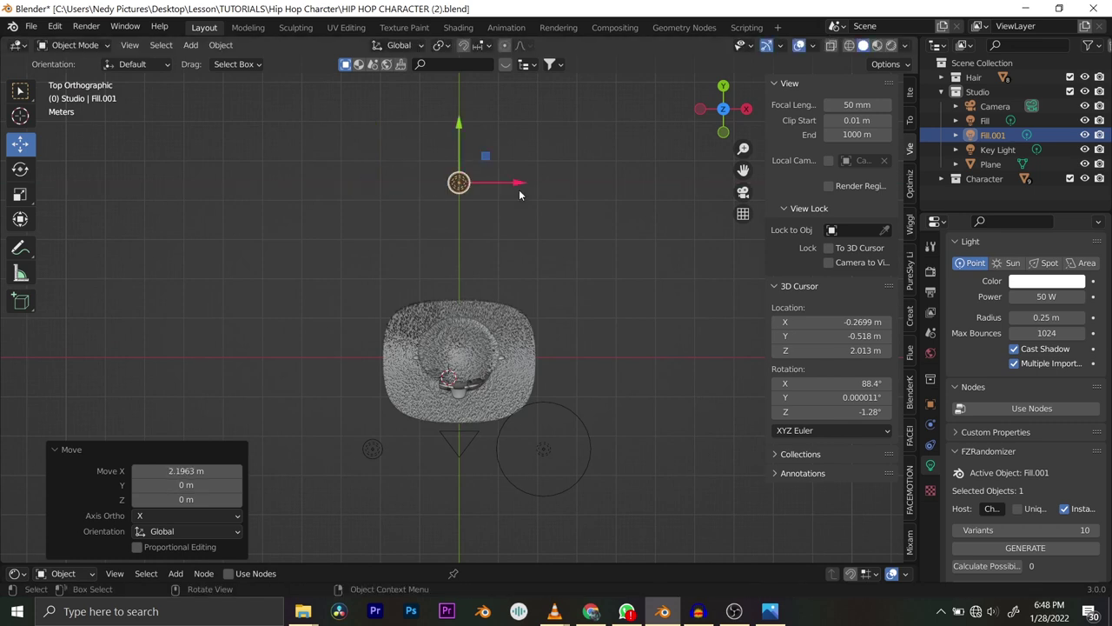
# Reposition the duplicated light from the top view, bringing it about 2.4 m along Y toward the back of the character's head.
pyautogui.scroll(-3, 502, 138)
pyautogui.keyDown('shift'); pyautogui.moveTo(509, 223); pyautogui.dragTo(440, 216, button='middle'); pyautogui.keyUp('shift')
pyautogui.moveTo(441, 217); pyautogui.dragTo(441, 176)
pyautogui.moveTo(502, 233); pyautogui.dragTo(503, 233)
pyautogui.moveTo(443, 173); pyautogui.dragTo(471, 191)
pyautogui.scroll(2, 470, 235)
pyautogui.moveTo(410, 136); pyautogui.dragTo(409, 246)
pyautogui.moveTo(483, 338); pyautogui.dragTo(495, 274, button='middle')
pyautogui.scroll(3, 494, 274)
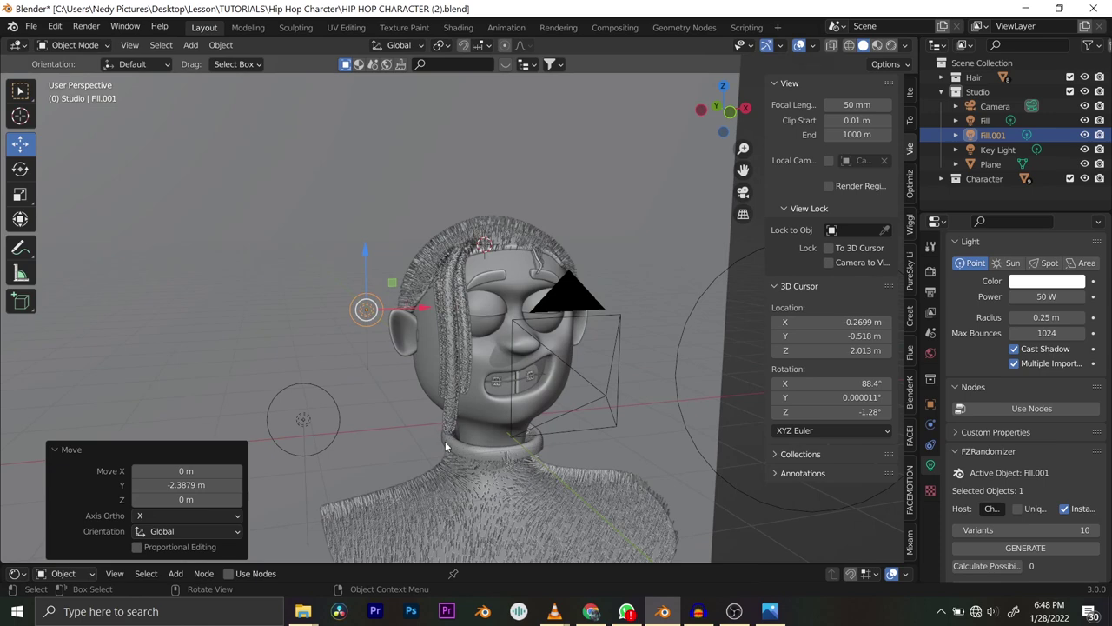
# Lower the duplicated light by about 0.09 m behind the character's head.
pyautogui.scroll(3, 426, 281)
pyautogui.scroll(-6, 364, 283)
pyautogui.moveTo(381, 307); pyautogui.dragTo(362, 249, button='middle')
pyautogui.scroll(3, 362, 249)
pyautogui.moveTo(362, 250); pyautogui.dragTo(368, 277)
pyautogui.moveTo(368, 276); pyautogui.dragTo(695, 347, button='middle')
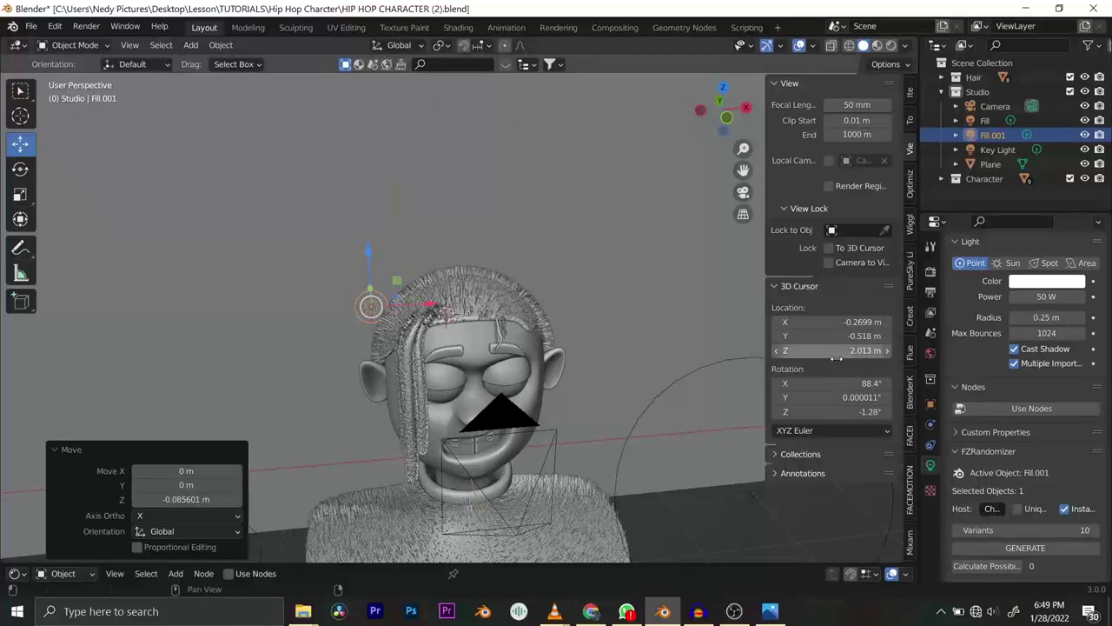
# Set the duplicated light's power to 1000 W and show the camera view in Material Preview shading.
pyautogui.click(1075, 301)
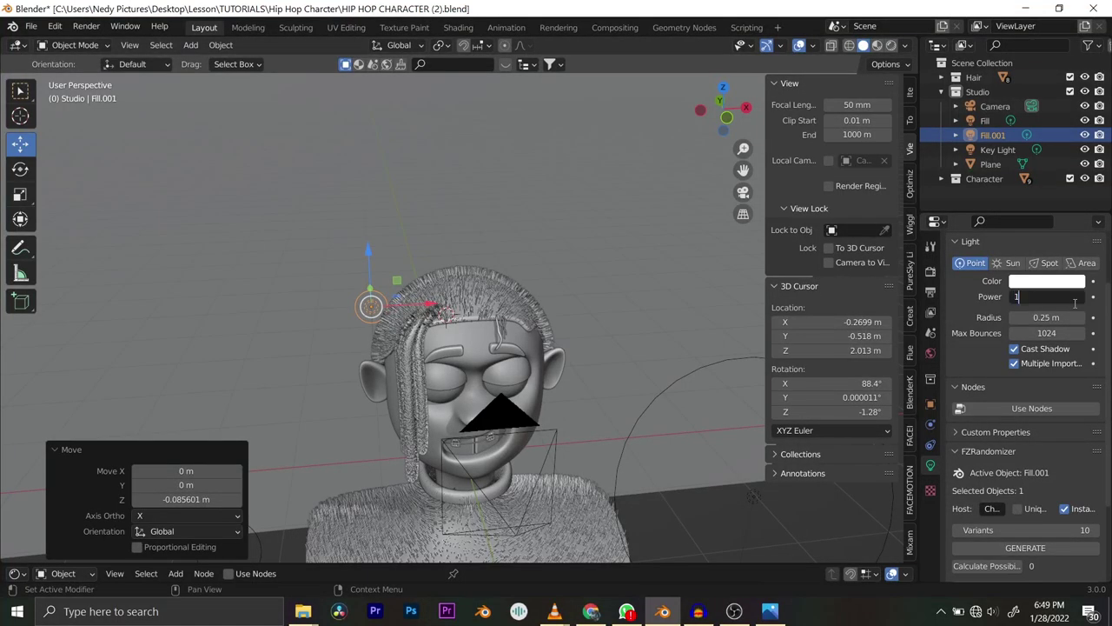
pyautogui.press('Return')
pyautogui.scroll(-4, 415, 357)
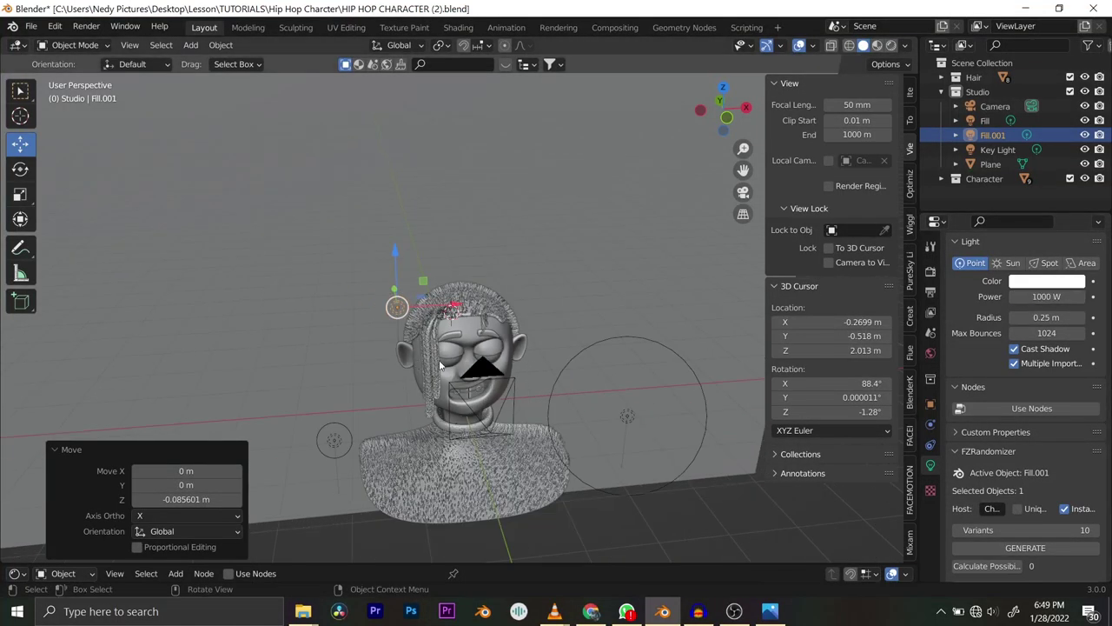
pyautogui.press('KP_0')
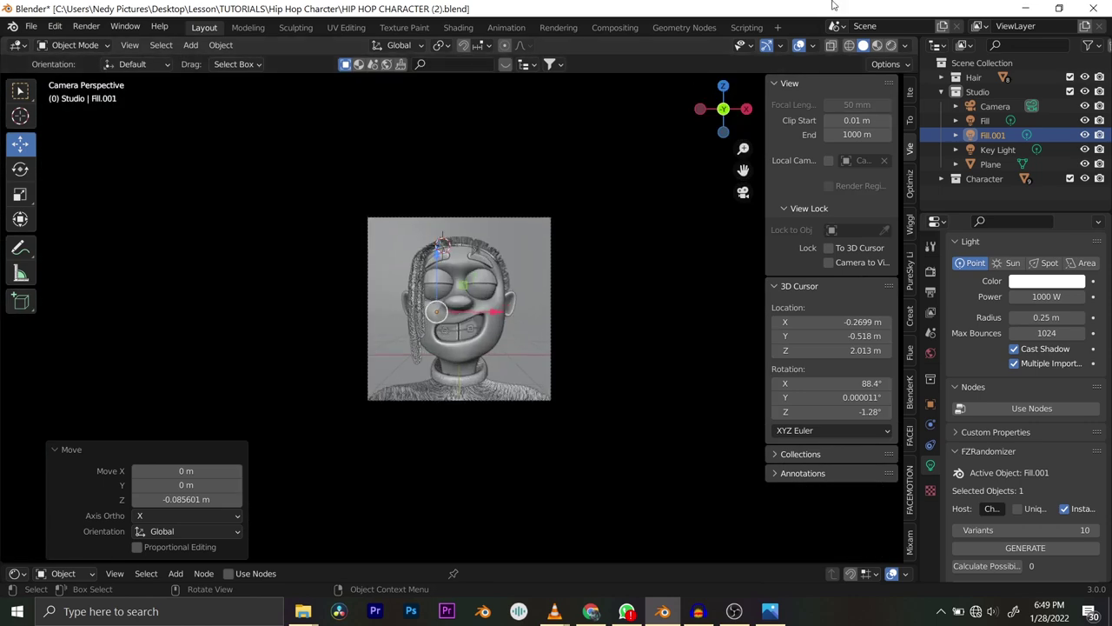
pyautogui.click(879, 47)
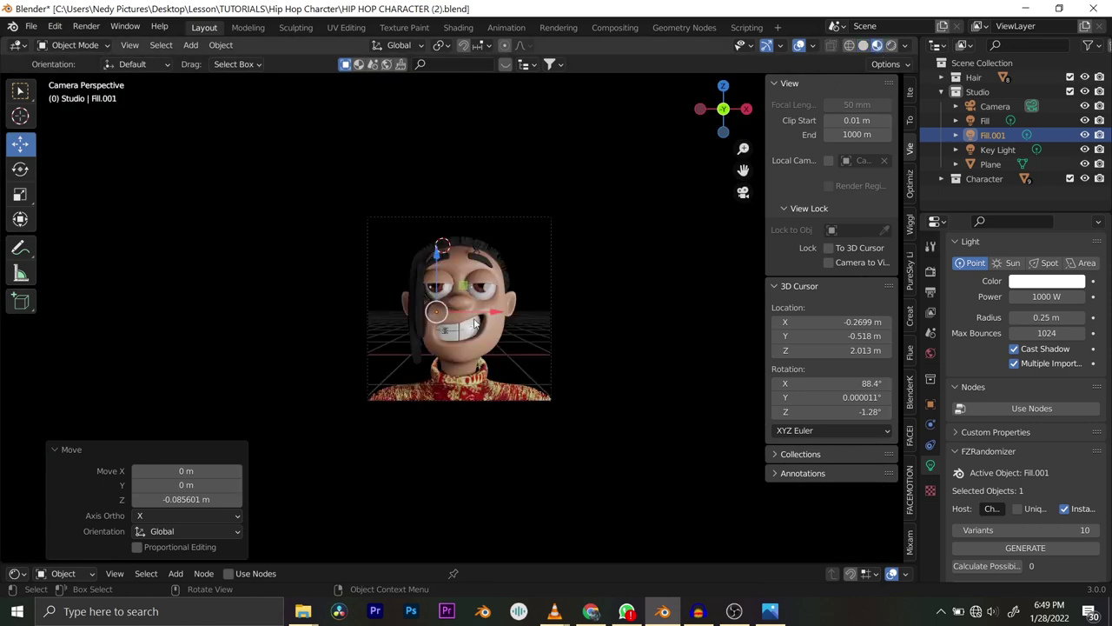
# Move the duplicated light sideways along negative X by about 1.8 m and another 0.4 m, out past the dreadlock-side ear.
pyautogui.scroll(3, 488, 324)
pyautogui.moveTo(479, 318); pyautogui.dragTo(402, 311)
pyautogui.scroll(3, 349, 314)
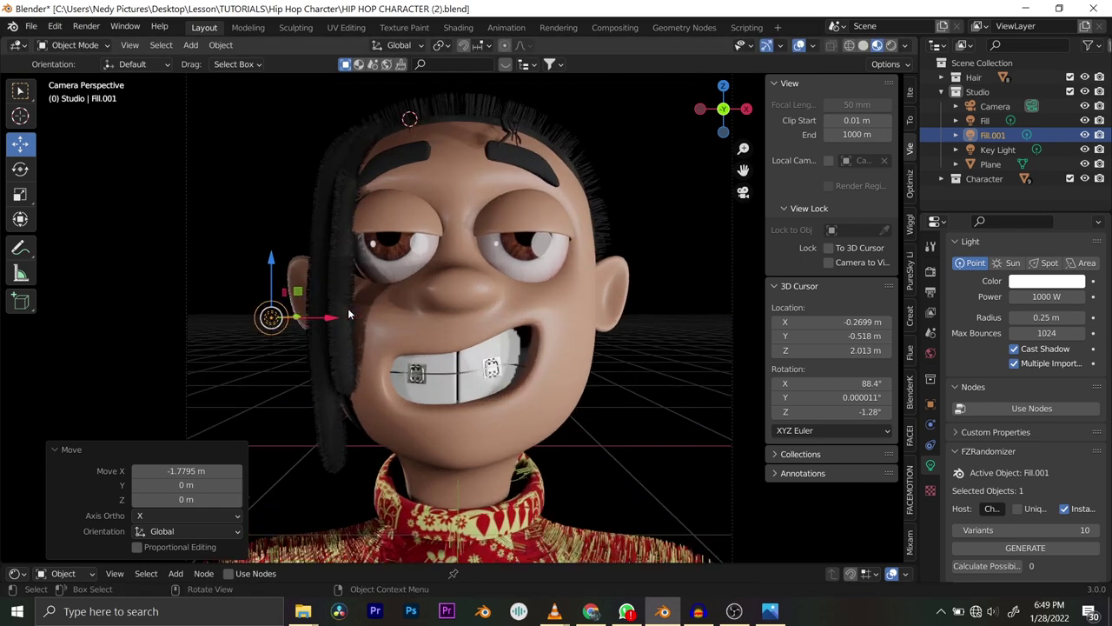
pyautogui.scroll(5, 422, 320)
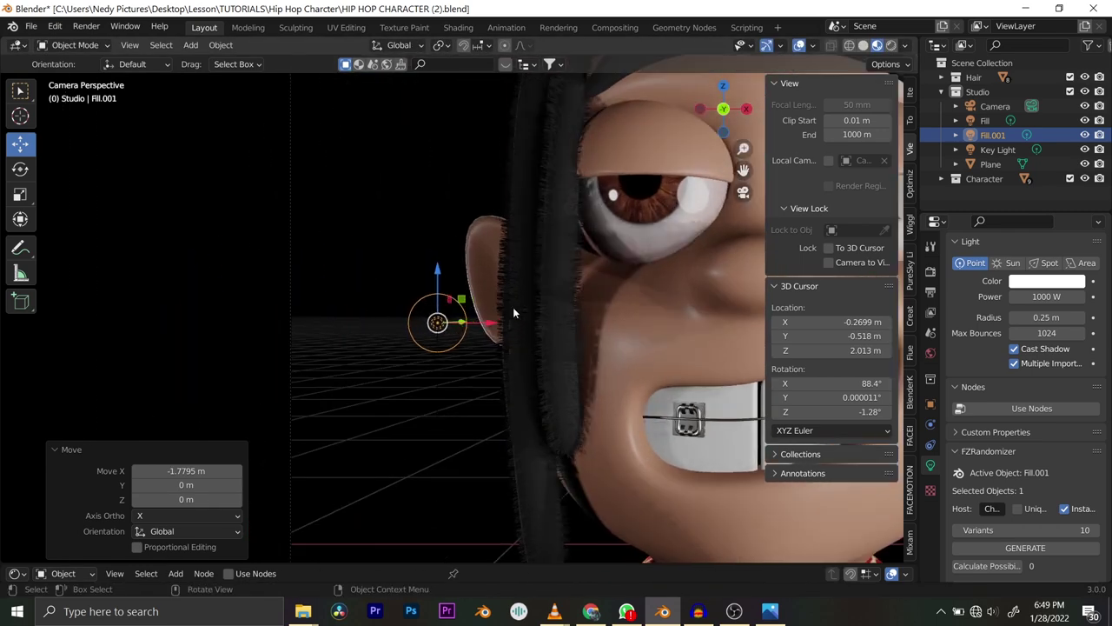
pyautogui.moveTo(481, 329); pyautogui.dragTo(434, 298)
pyautogui.scroll(-3, 427, 298)
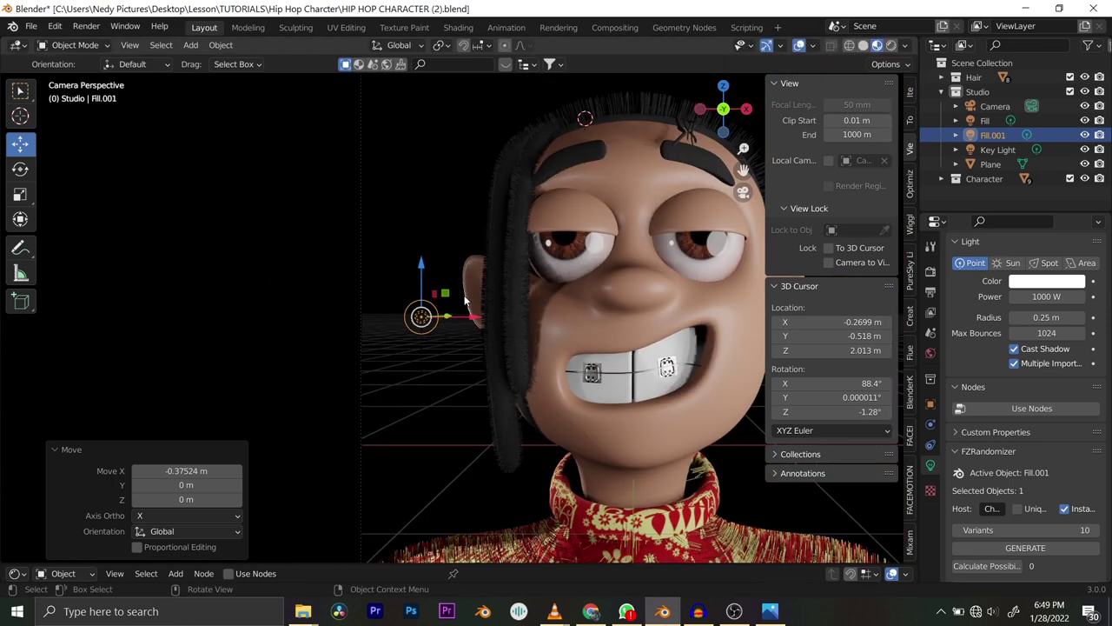
# Move the duplicated light about 1.1 m along negative Y and check its rim lighting through the camera.
pyautogui.scroll(4, 434, 299)
pyautogui.scroll(-4, 541, 293)
pyautogui.moveTo(541, 292); pyautogui.dragTo(359, 379, button='middle')
pyautogui.scroll(-3, 417, 347)
pyautogui.moveTo(303, 325); pyautogui.dragTo(336, 336)
pyautogui.press('KP_0')
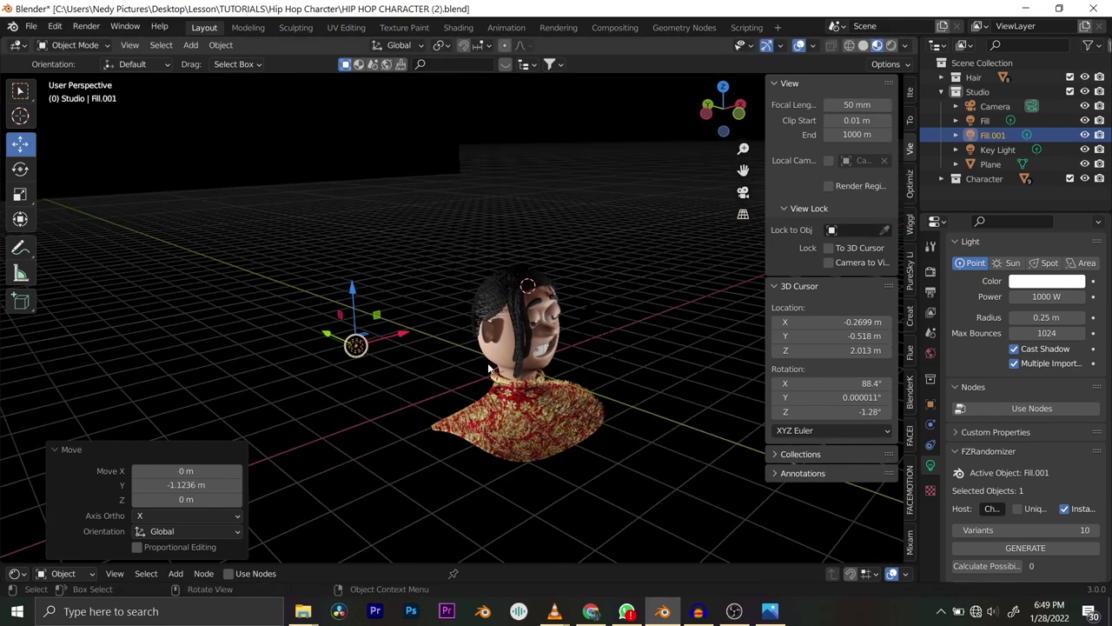
pyautogui.scroll(-4, 558, 323)
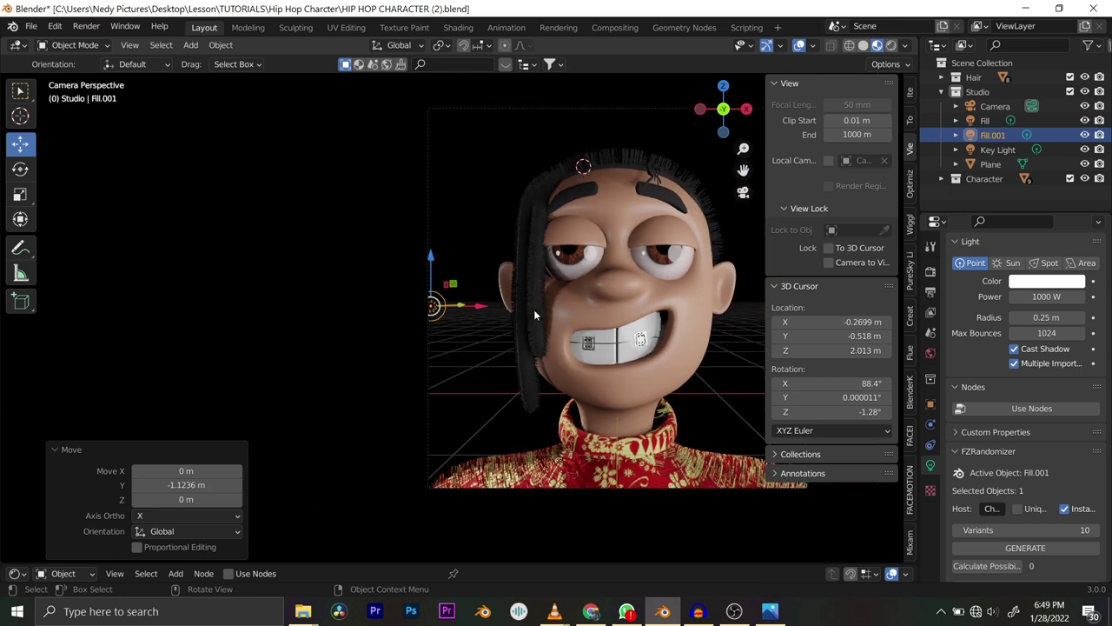
pyautogui.keyDown('shift'); pyautogui.moveTo(559, 333); pyautogui.dragTo(539, 329, button='middle'); pyautogui.keyUp('shift')
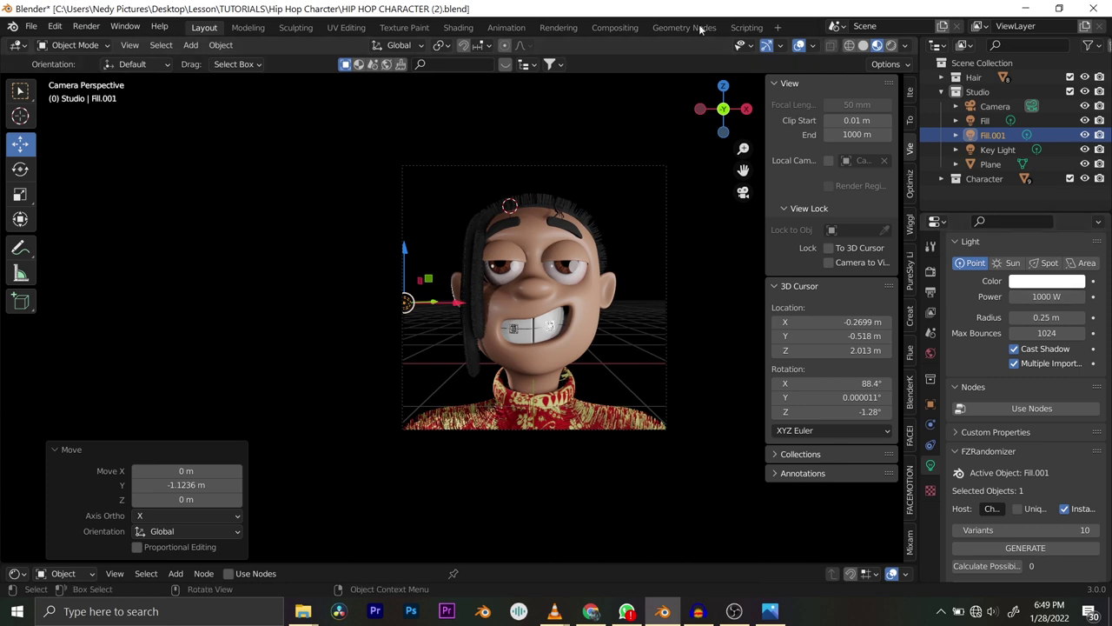
# Return to solid shading and rename the duplicated Fill light as Backlight.
pyautogui.click(862, 45)
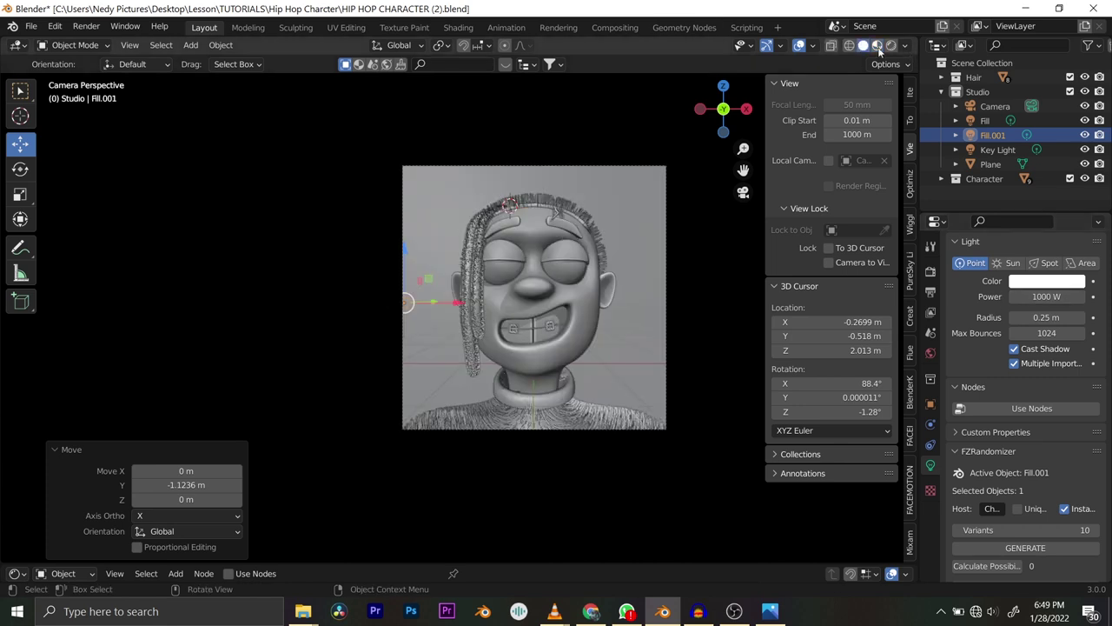
pyautogui.doubleClick(993, 135)
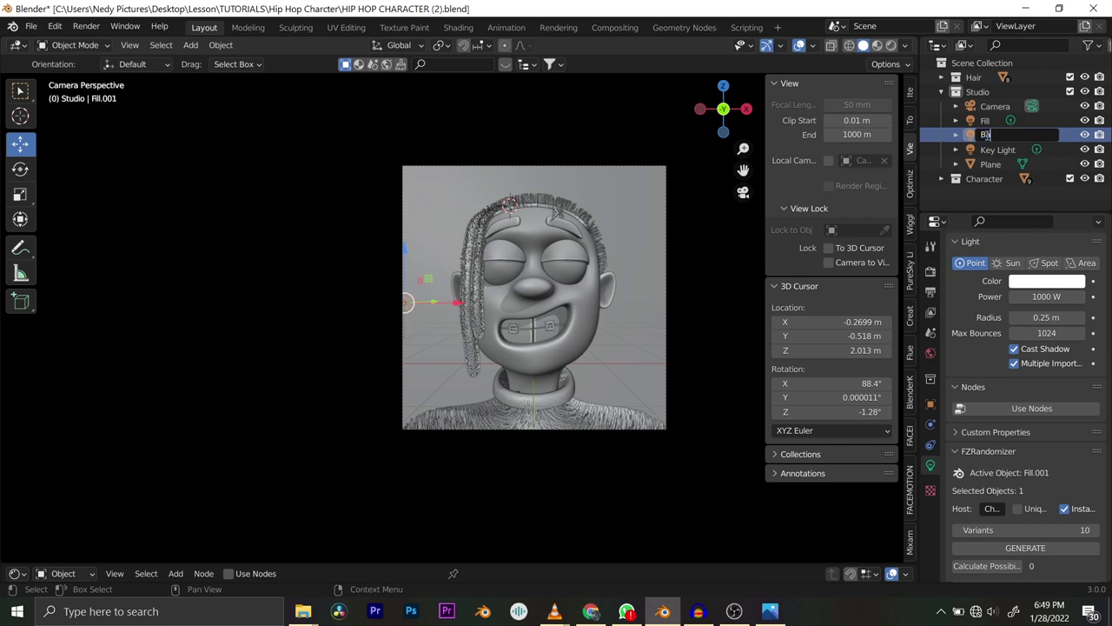
pyautogui.write('Backlight')
pyautogui.press('Return')
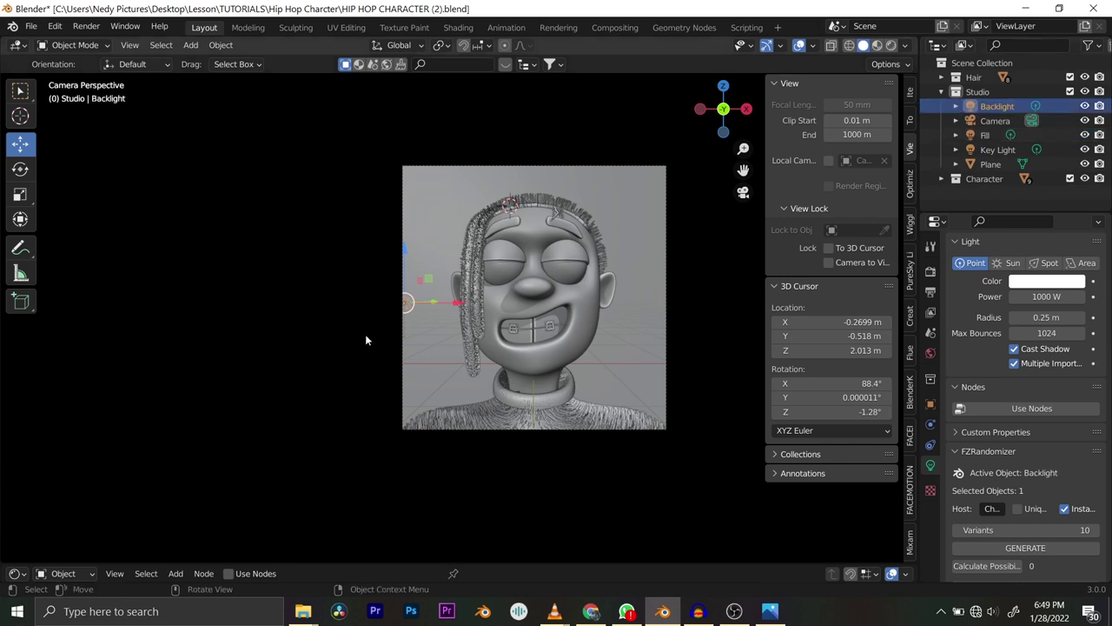
# Duplicate the Backlight and move the copy about 5.4 m along X to the other side of the head.
pyautogui.hotkey('shift', 'd')
pyautogui.press('Escape')
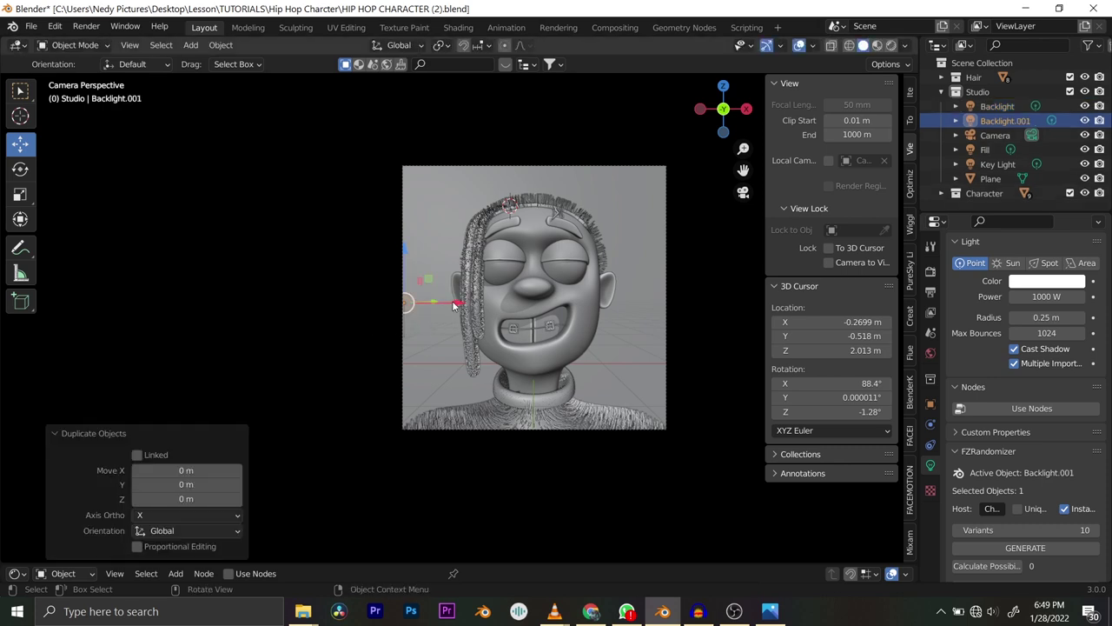
pyautogui.press('g')
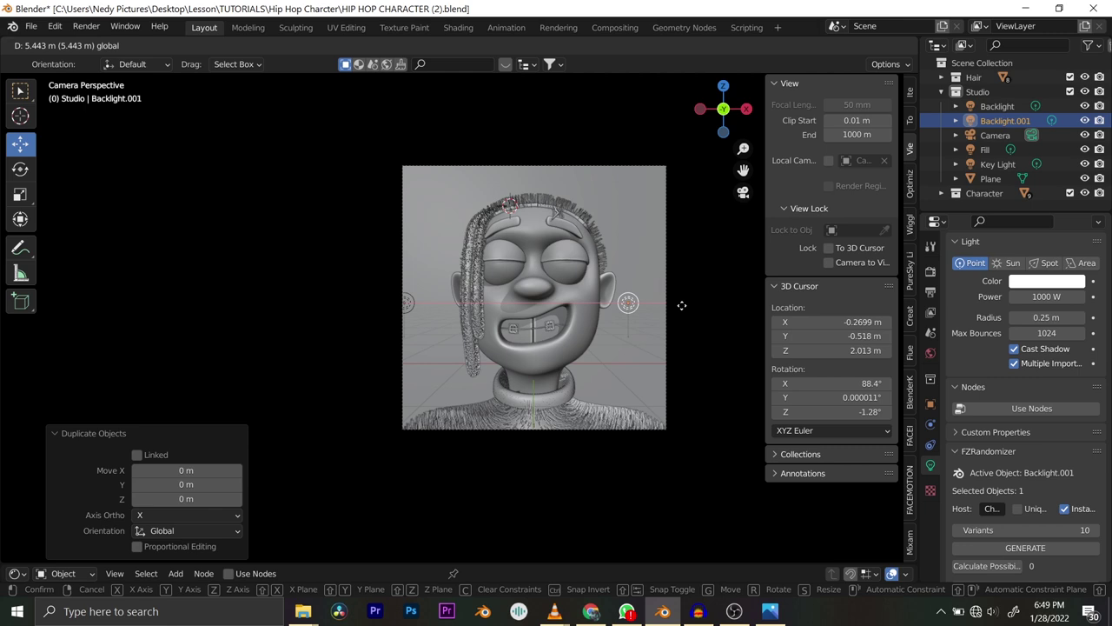
pyautogui.click(682, 305)
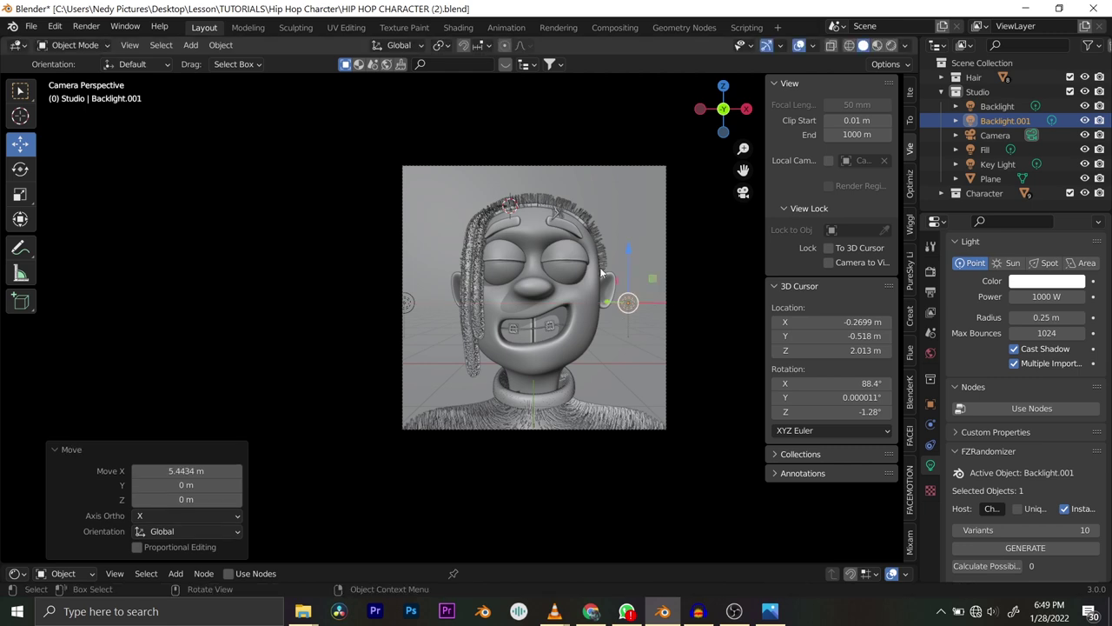
# Examine both backlights in Material Preview shading, hiding and showing the original Backlight to compare its effect.
pyautogui.click(878, 46)
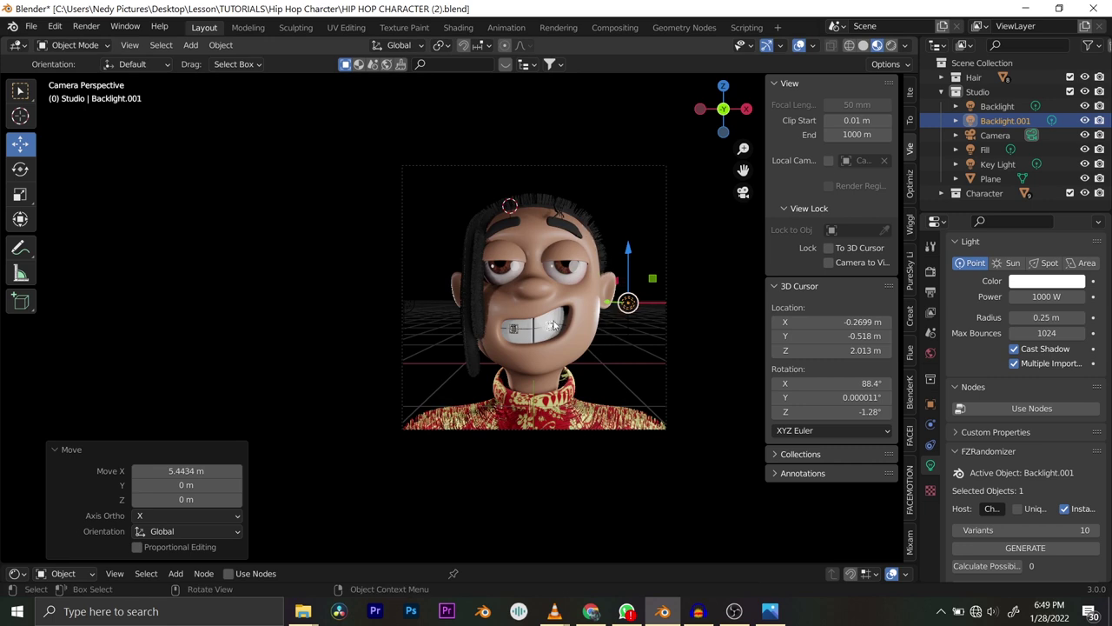
pyautogui.click(672, 300)
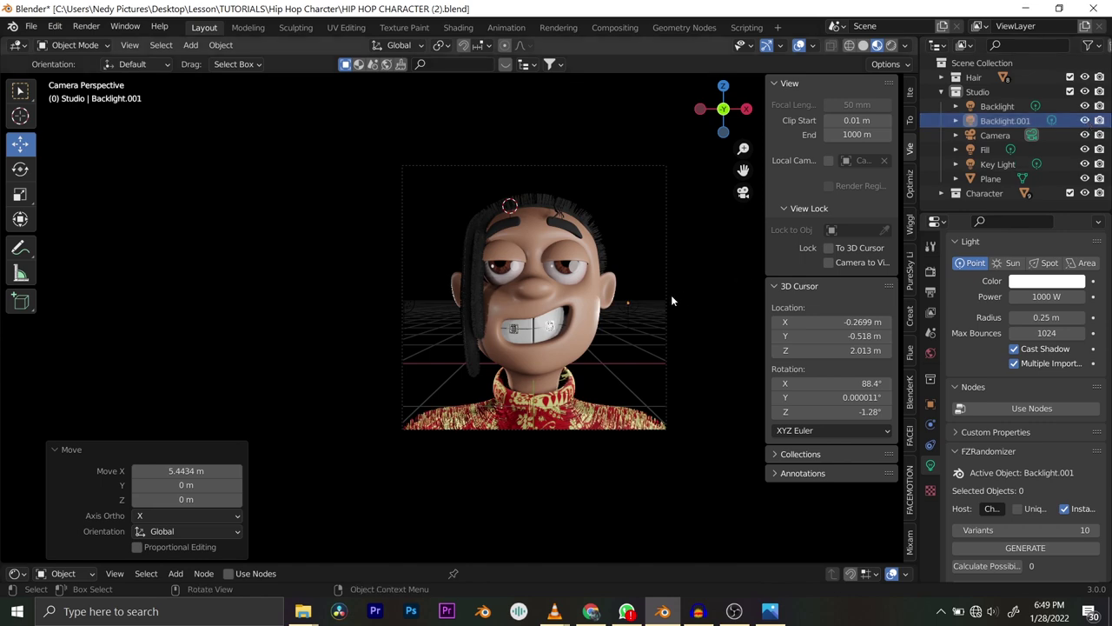
pyautogui.scroll(6, 672, 300)
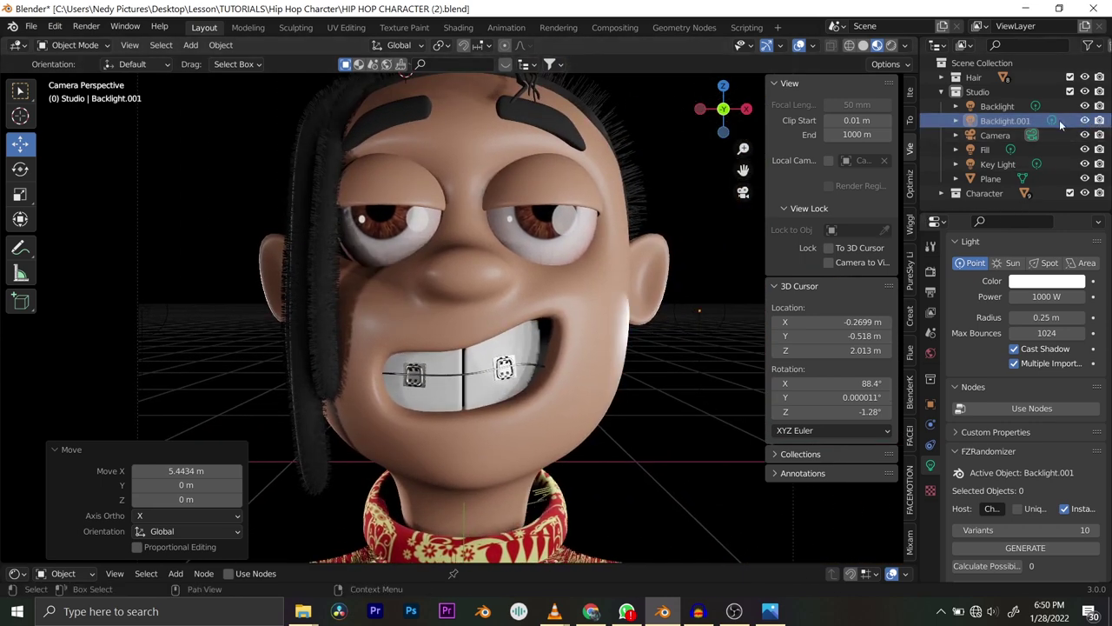
pyautogui.click(1085, 106)
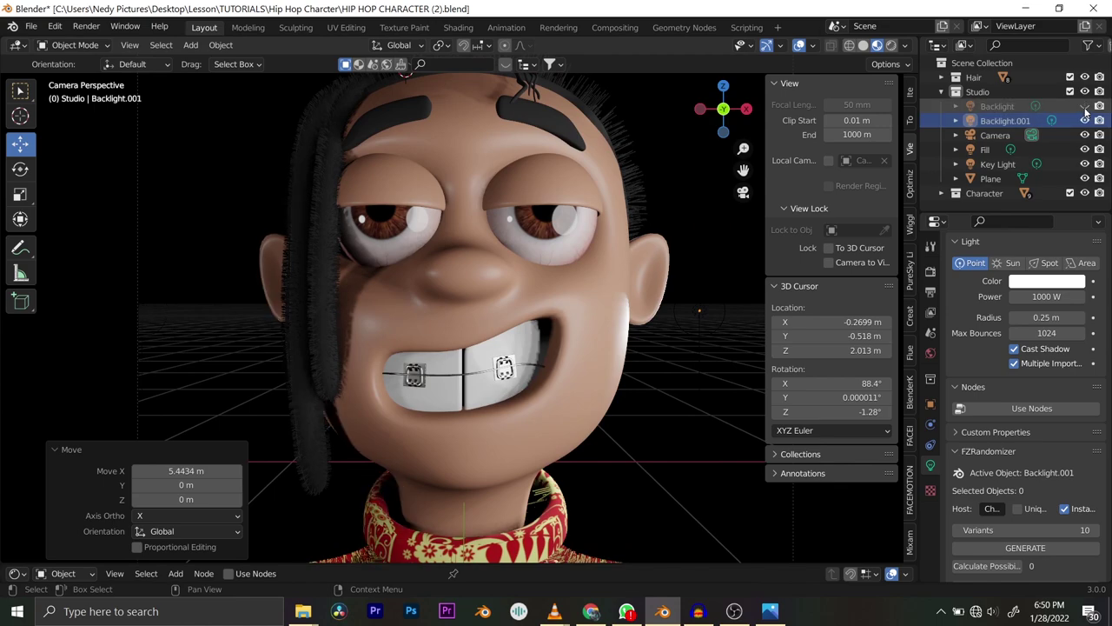
pyautogui.click(1084, 106)
pyautogui.scroll(-5, 472, 233)
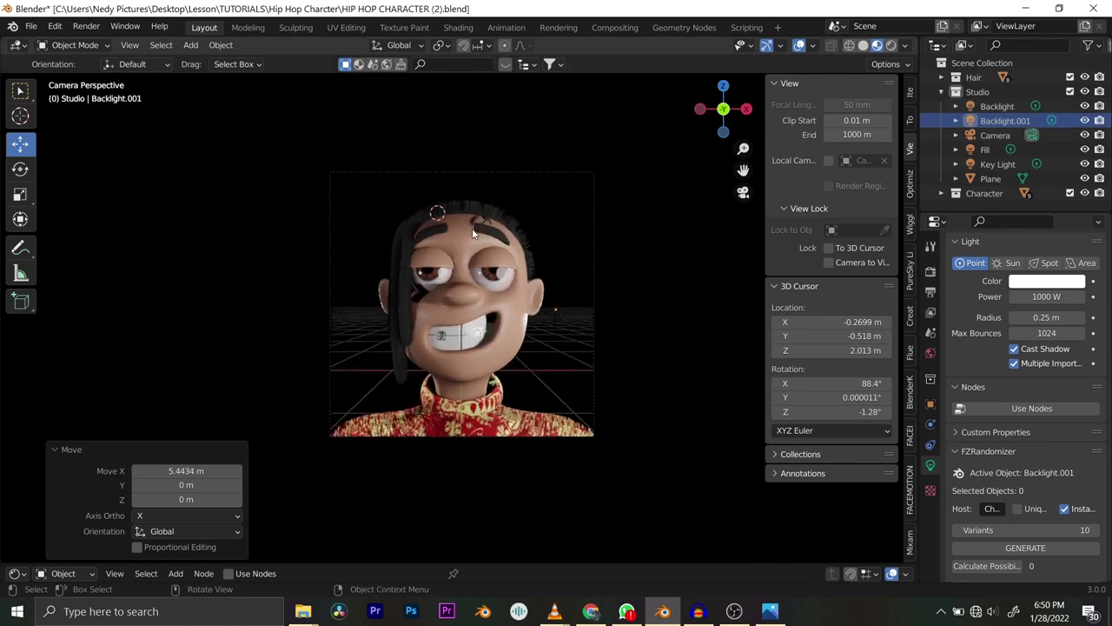
# Switch to solid shading and duplicate the Backlight.001 light in place behind the character.
pyautogui.moveTo(472, 233); pyautogui.dragTo(532, 163, button='middle')
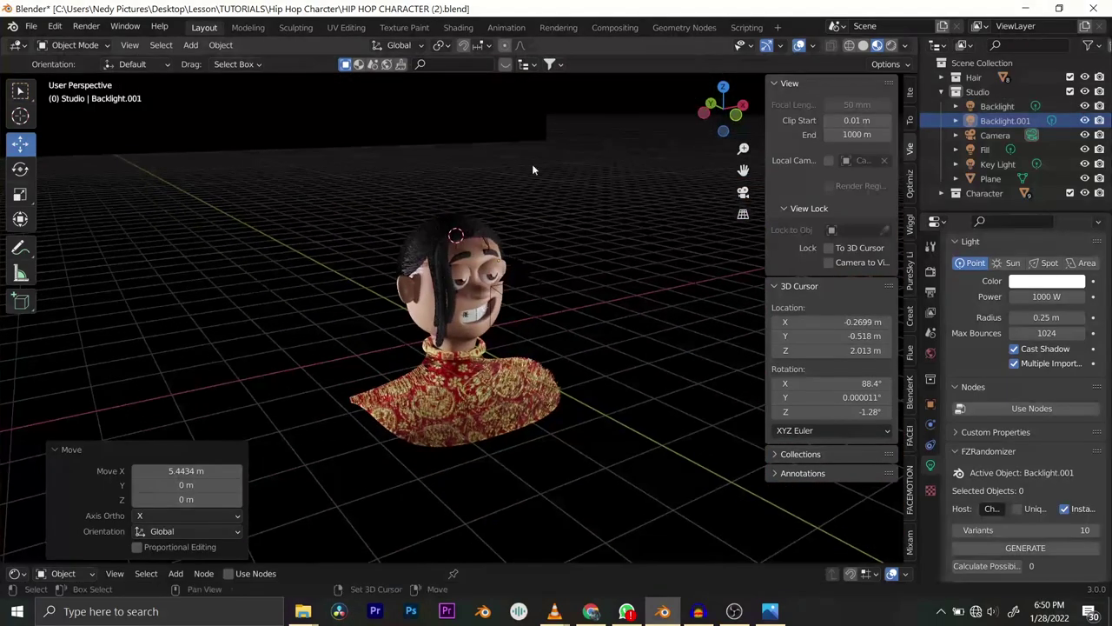
pyautogui.click(863, 45)
pyautogui.moveTo(485, 214)
pyautogui.mouseDown(button='middle')
pyautogui.moveTo(472, 230)
pyautogui.moveTo(497, 237)
pyautogui.mouseUp(button='middle')
pyautogui.click(497, 238)
pyautogui.scroll(-3, 226, 247)
pyautogui.moveTo(226, 247); pyautogui.dragTo(457, 310, button='middle')
pyautogui.click(334, 285)
pyautogui.click(556, 367)
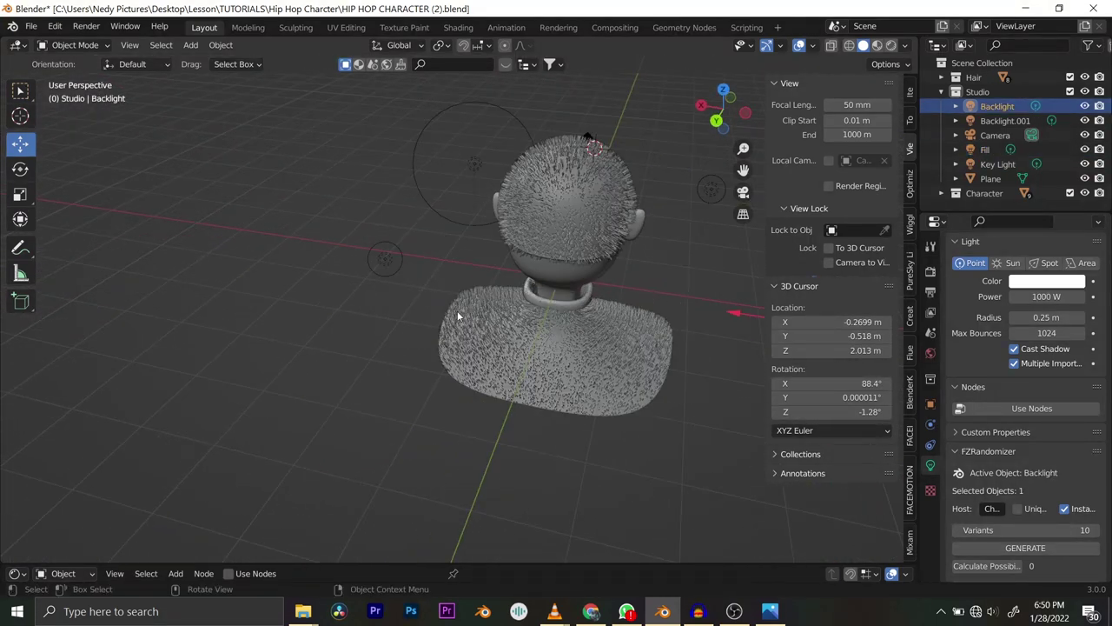
pyautogui.click(384, 261)
pyautogui.scroll(-3, 384, 260)
pyautogui.moveTo(384, 261); pyautogui.dragTo(354, 266, button='middle')
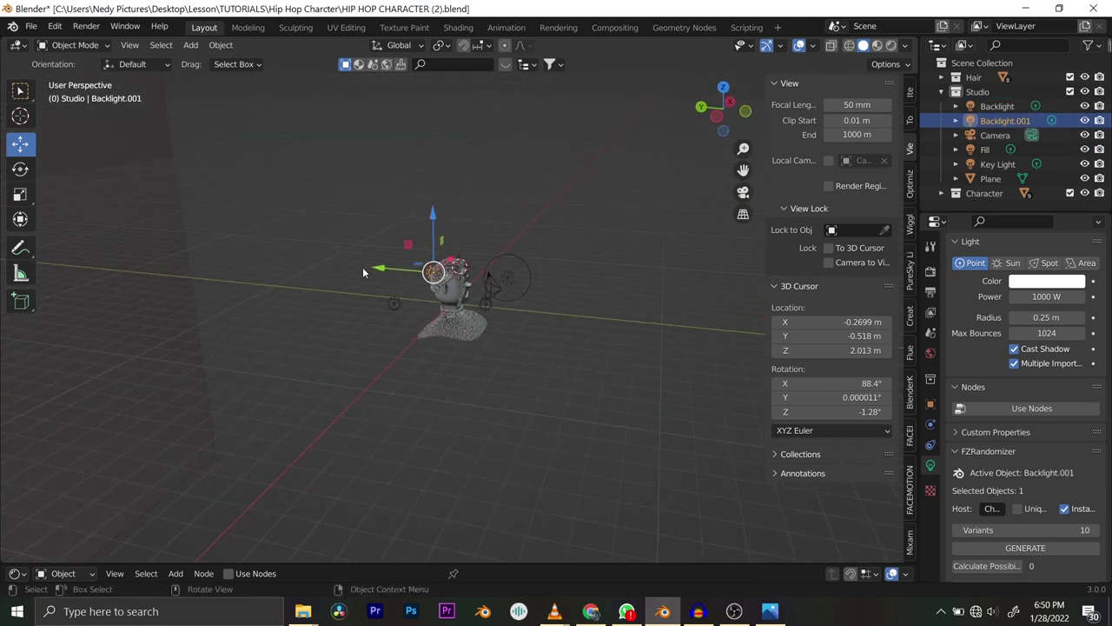
pyautogui.scroll(-2, 362, 272)
pyautogui.moveTo(362, 272); pyautogui.dragTo(391, 302, button='middle')
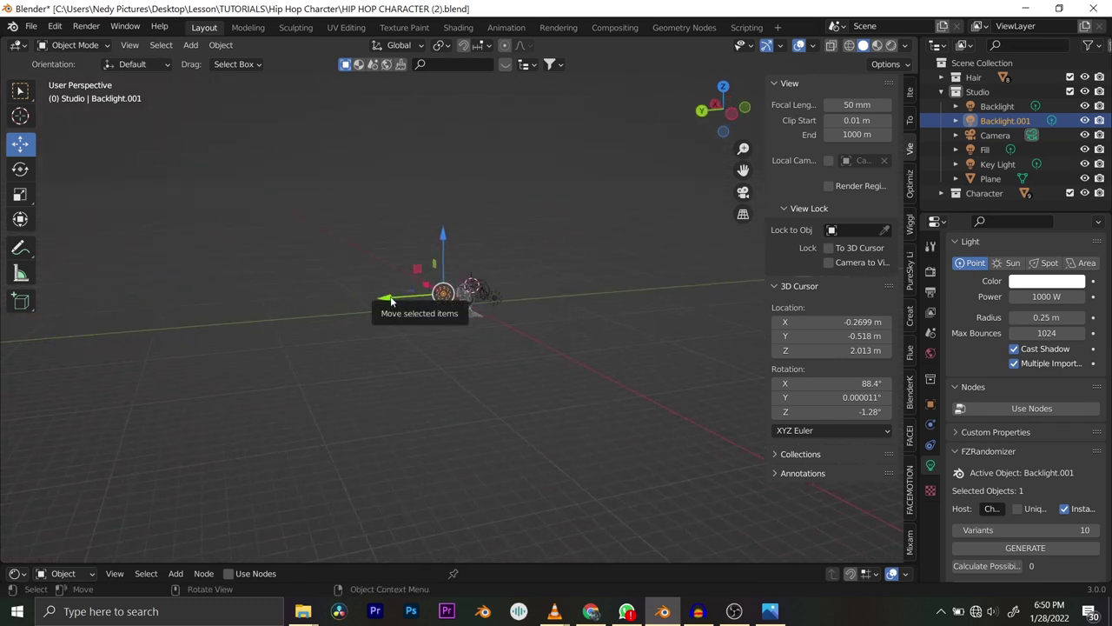
pyautogui.hotkey('shift', 'd')
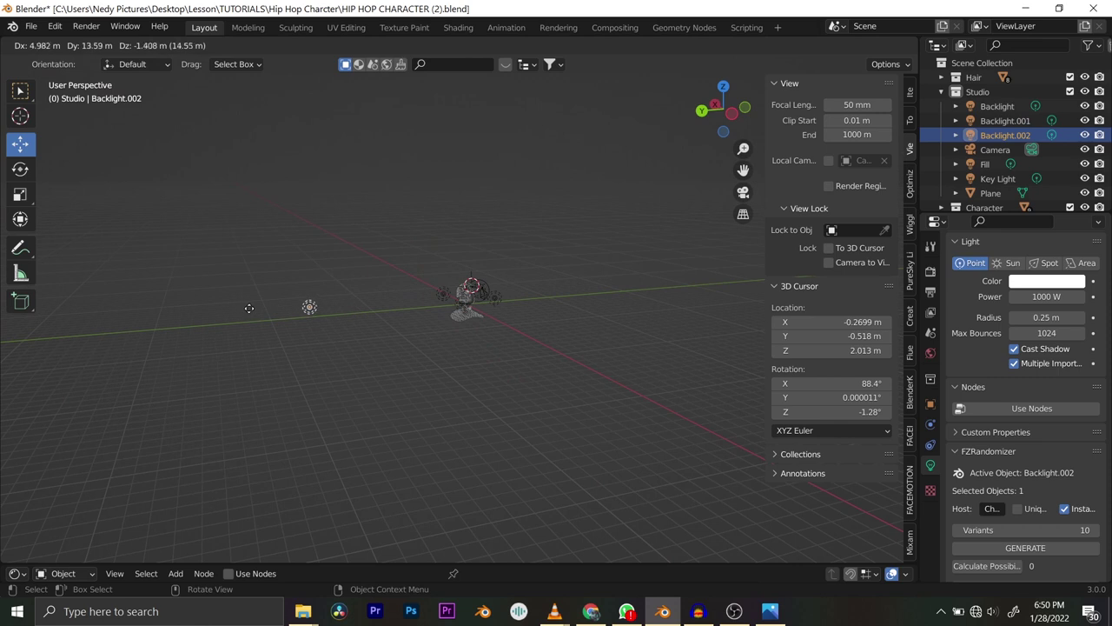
pyautogui.rightClick(258, 310)
# Move Backlight.002 far behind the character along Y toward the backdrop, about 35 m and another 24 m.
pyautogui.keyDown('shift'); pyautogui.moveTo(258, 310); pyautogui.dragTo(520, 309, button='middle'); pyautogui.keyUp('shift')
pyautogui.moveTo(537, 293); pyautogui.dragTo(45, 329)
pyautogui.scroll(-5, 365, 310)
pyautogui.moveTo(365, 310); pyautogui.dragTo(423, 302, button='middle')
pyautogui.moveTo(374, 311); pyautogui.dragTo(269, 289)
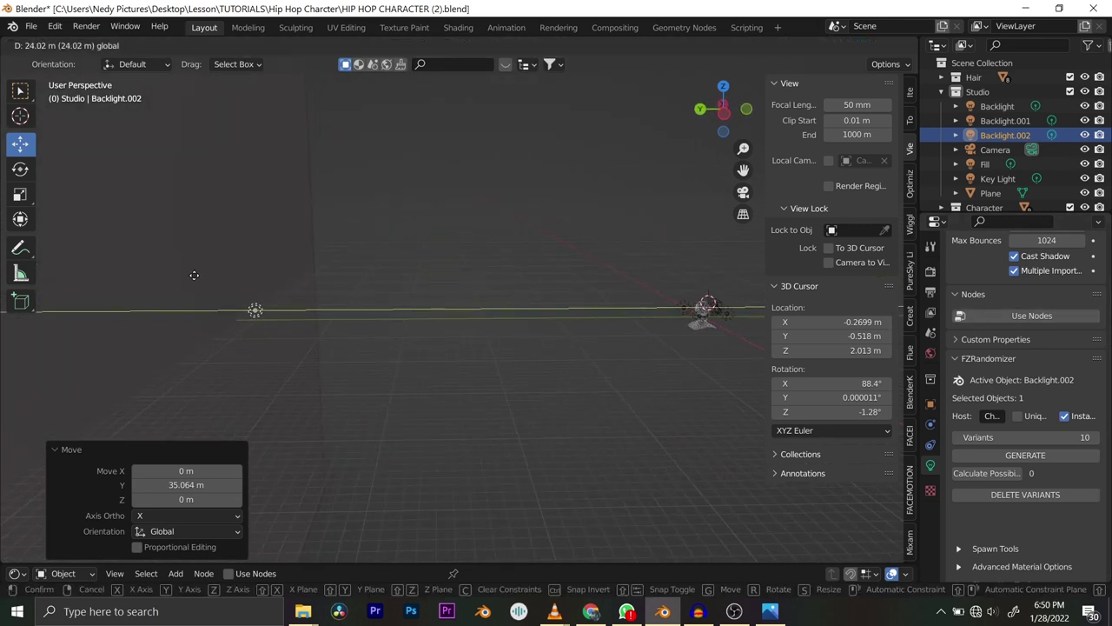
pyautogui.moveTo(187, 269); pyautogui.dragTo(195, 264)
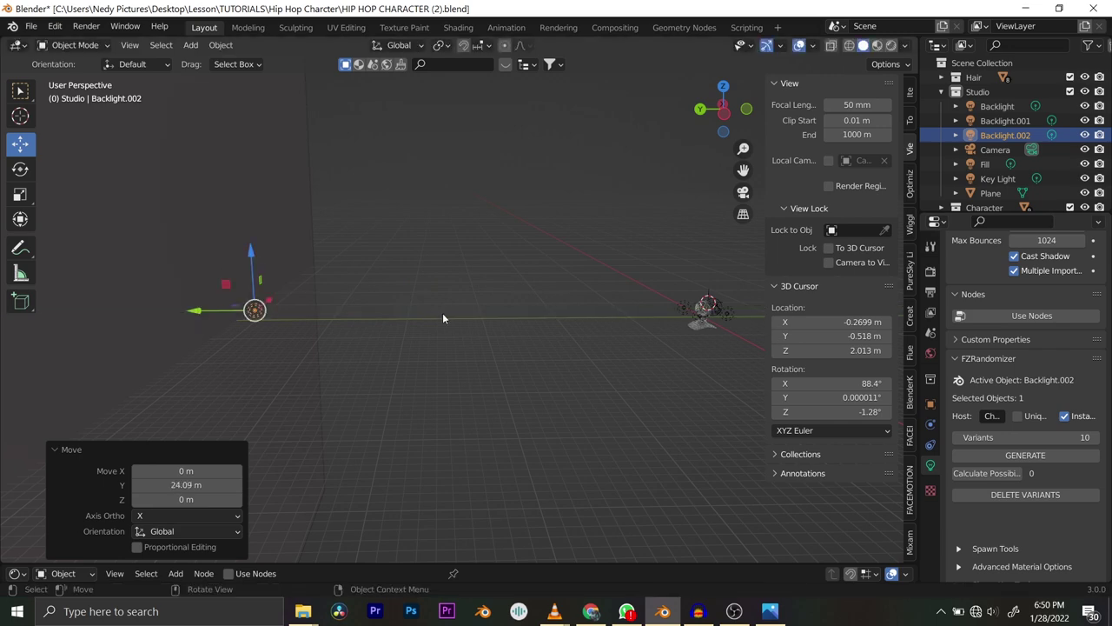
# In camera view, center Backlight.002 behind the head, raise it about 2.7 m along Z, and switch to Material Preview shading.
pyautogui.scroll(-2, 442, 312)
pyautogui.press('KP_0')
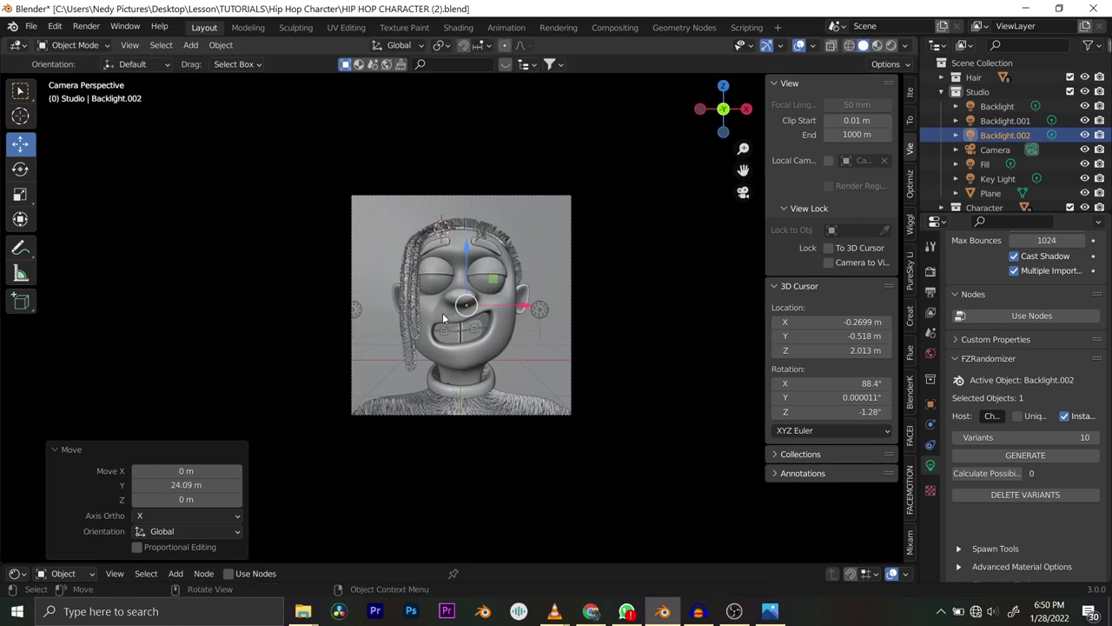
pyautogui.moveTo(526, 306); pyautogui.dragTo(522, 310)
pyautogui.moveTo(465, 268); pyautogui.dragTo(463, 253)
pyautogui.click(878, 49)
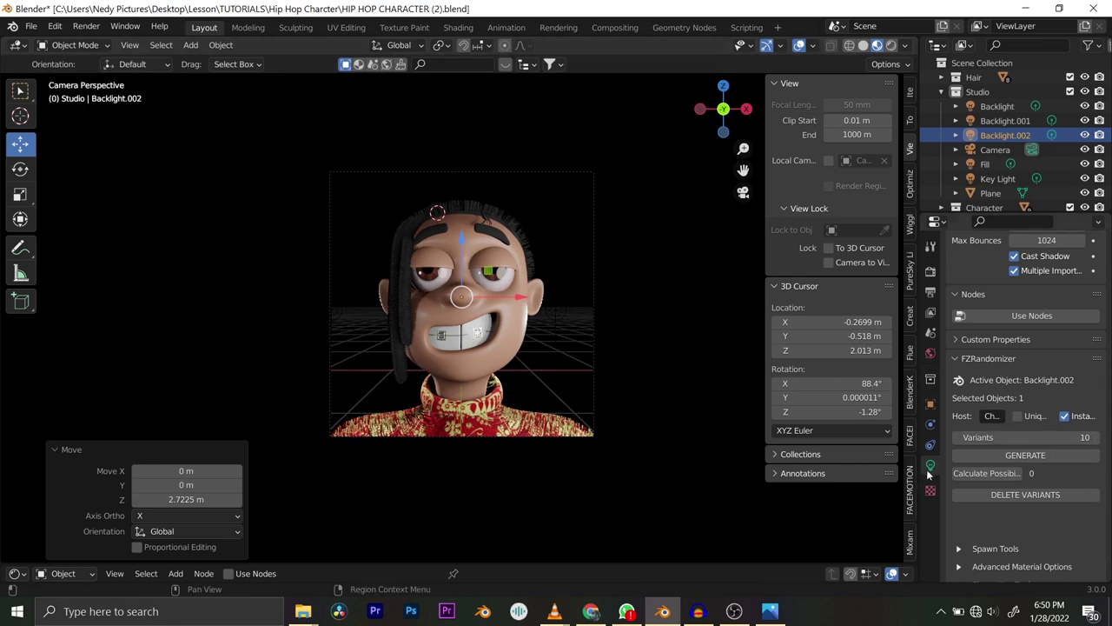
# Try a power of 5000 W and a radius of 1 m on Backlight.002 and check it from the camera.
pyautogui.scroll(5, 1025, 365)
pyautogui.click(1047, 366)
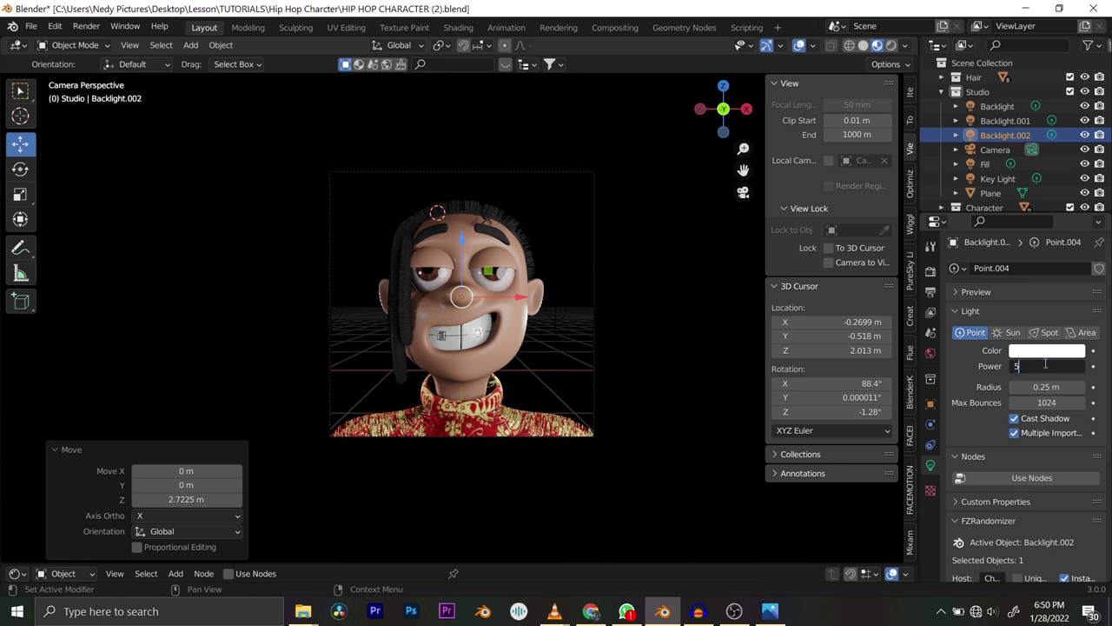
pyautogui.write('5000')
pyautogui.press('Return')
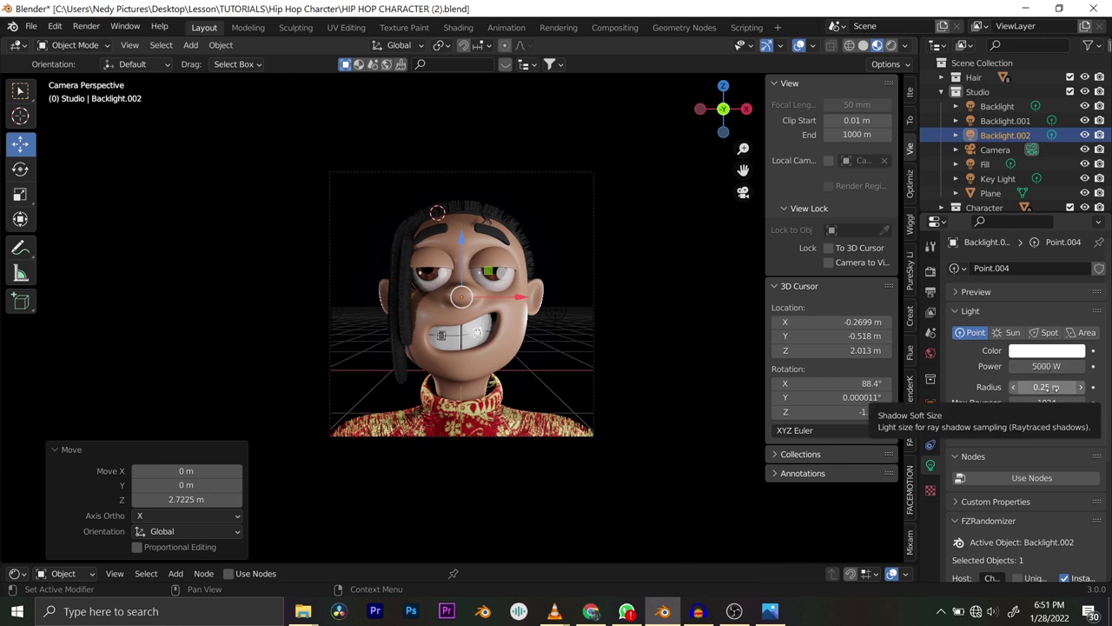
pyautogui.click(1053, 389)
pyautogui.press('Return')
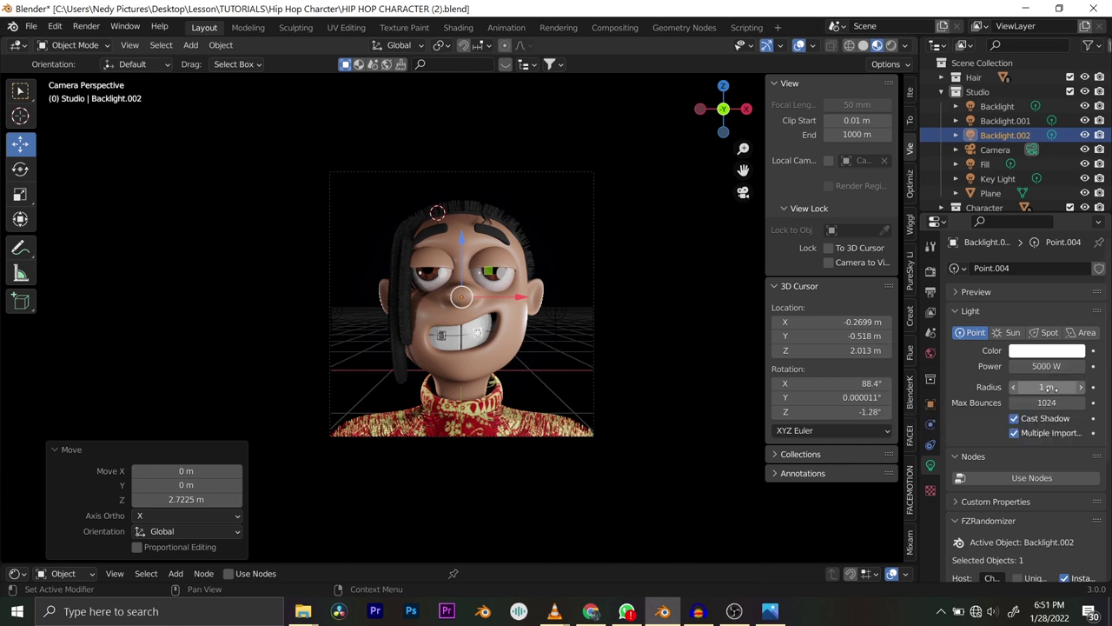
pyautogui.scroll(-3, 506, 313)
pyautogui.moveTo(506, 313); pyautogui.dragTo(332, 276, button='middle')
pyautogui.press('KP_0')
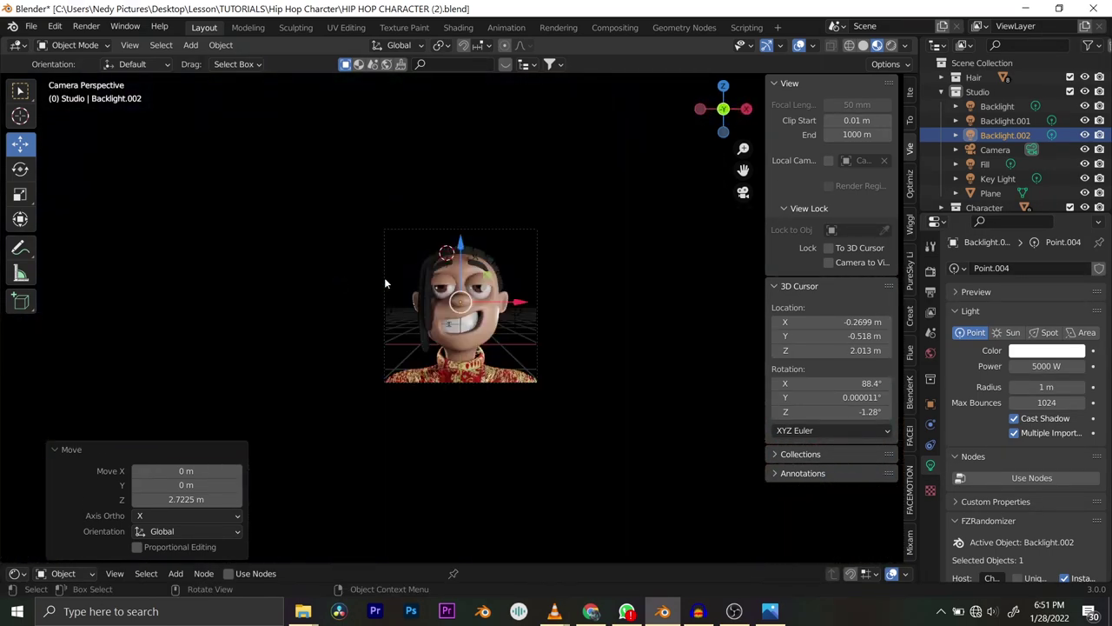
# Try a power of 2000 W and a radius of 5 m on Backlight.002 and inspect its glow on the backdrop.
pyautogui.click(1045, 366)
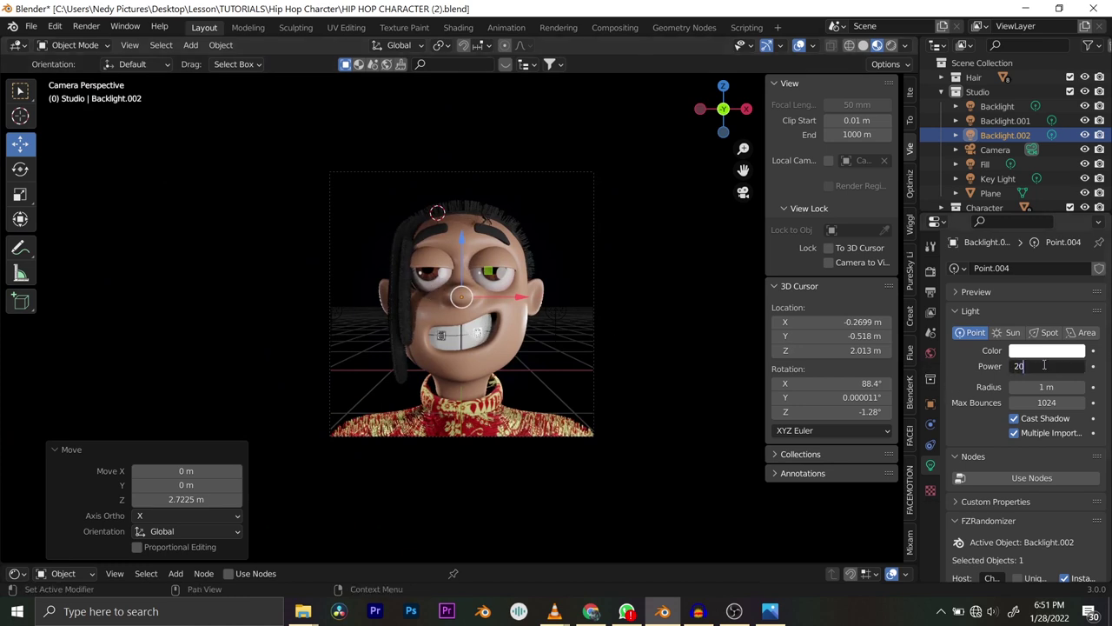
pyautogui.write('2000')
pyautogui.press('Return')
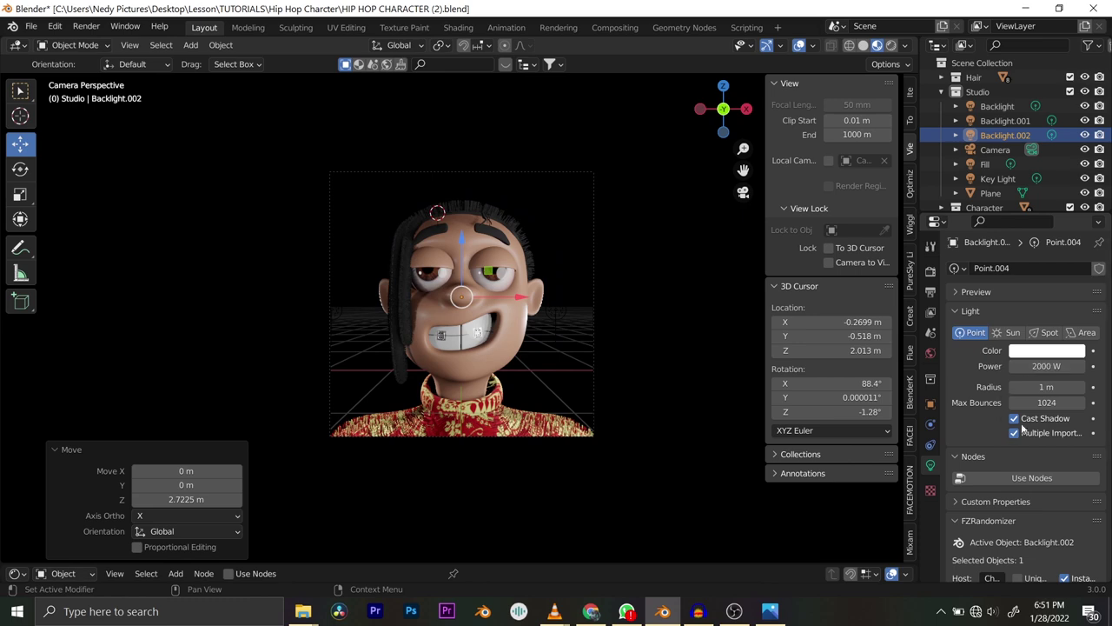
pyautogui.click(1043, 387)
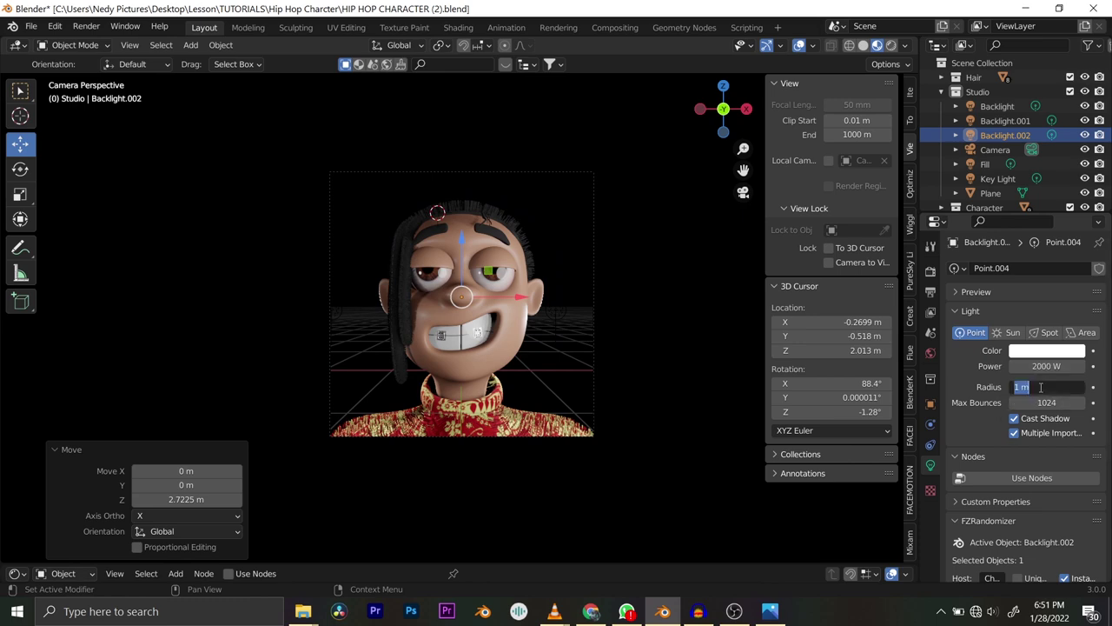
pyautogui.press('Return')
pyautogui.moveTo(303, 288); pyautogui.dragTo(377, 307, button='middle')
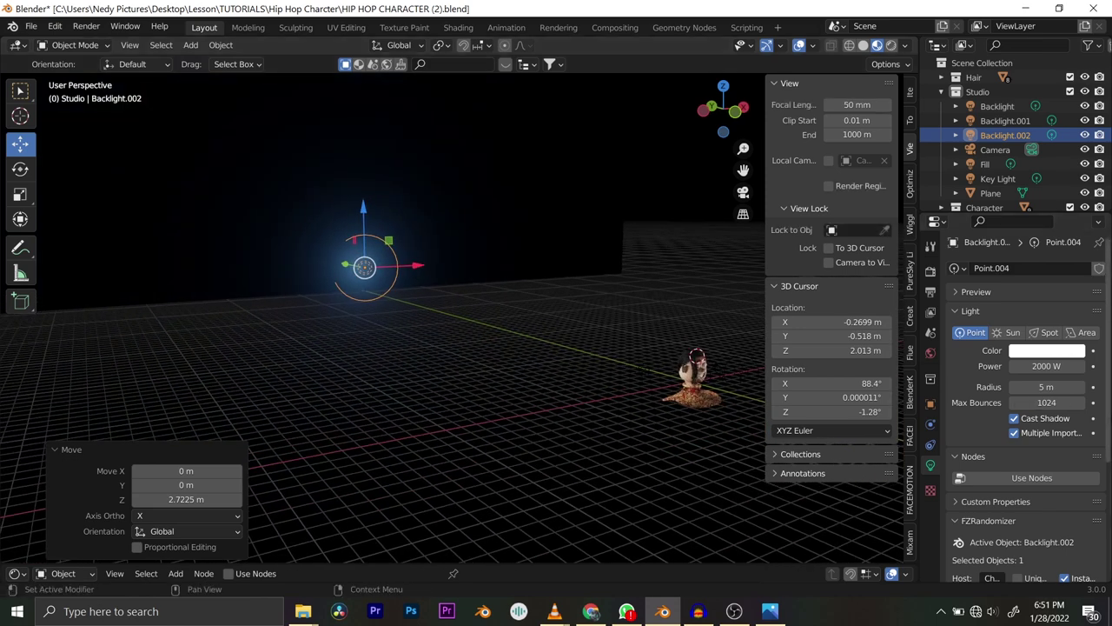
# Set Backlight.002's radius to 1 m and its power to 50000 W, and check the backdrop in camera view.
pyautogui.click(1047, 387)
pyautogui.write('1')
pyautogui.press('Return')
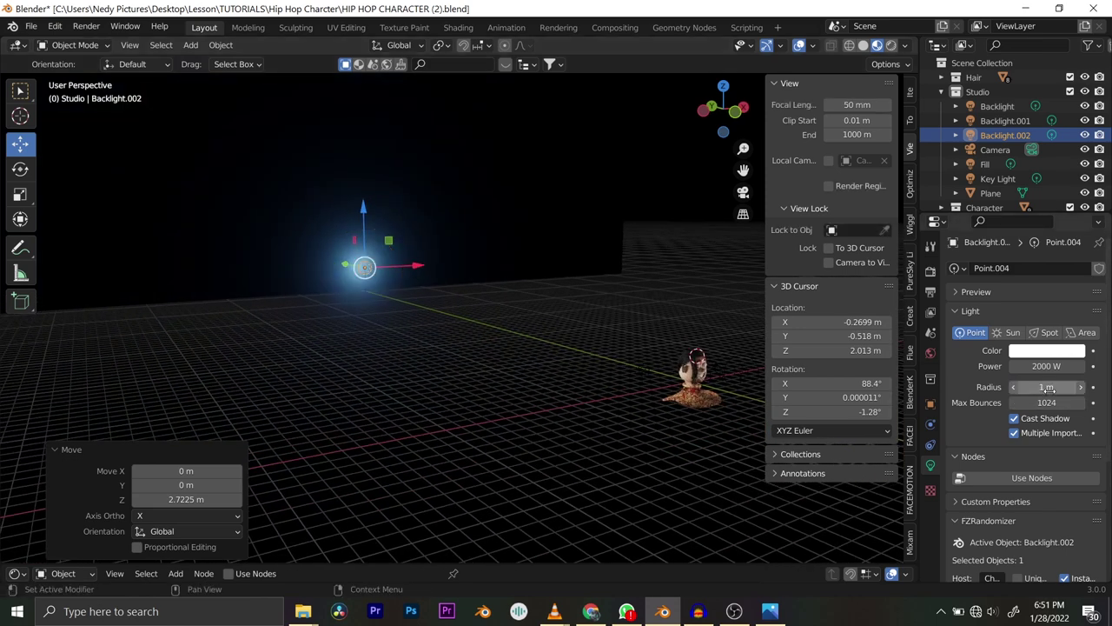
pyautogui.click(1048, 368)
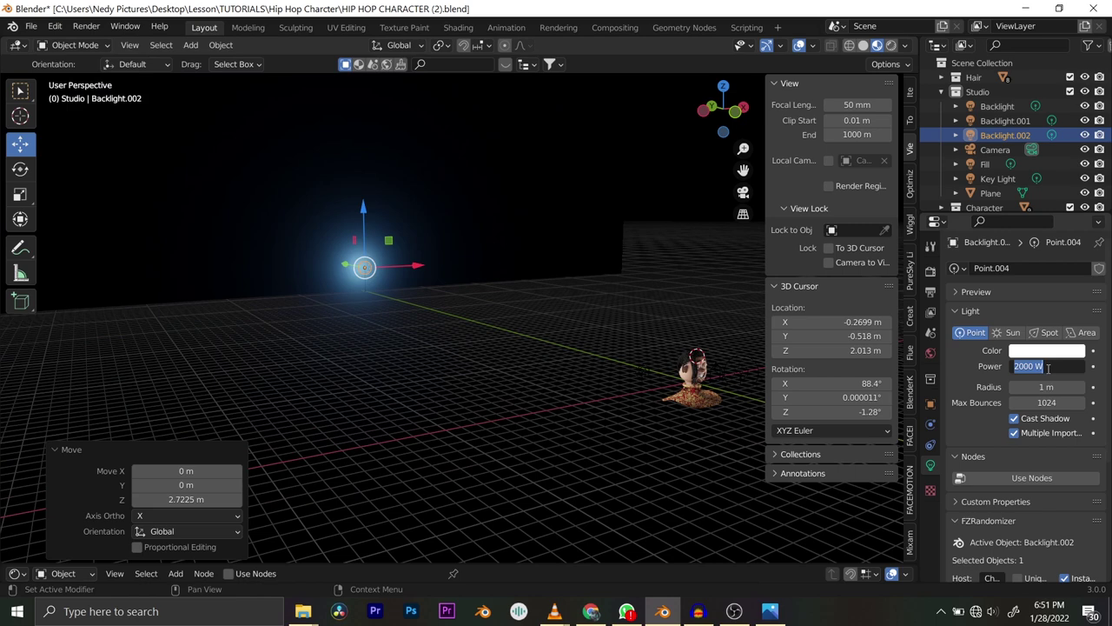
pyautogui.write('5000')
pyautogui.press('Return')
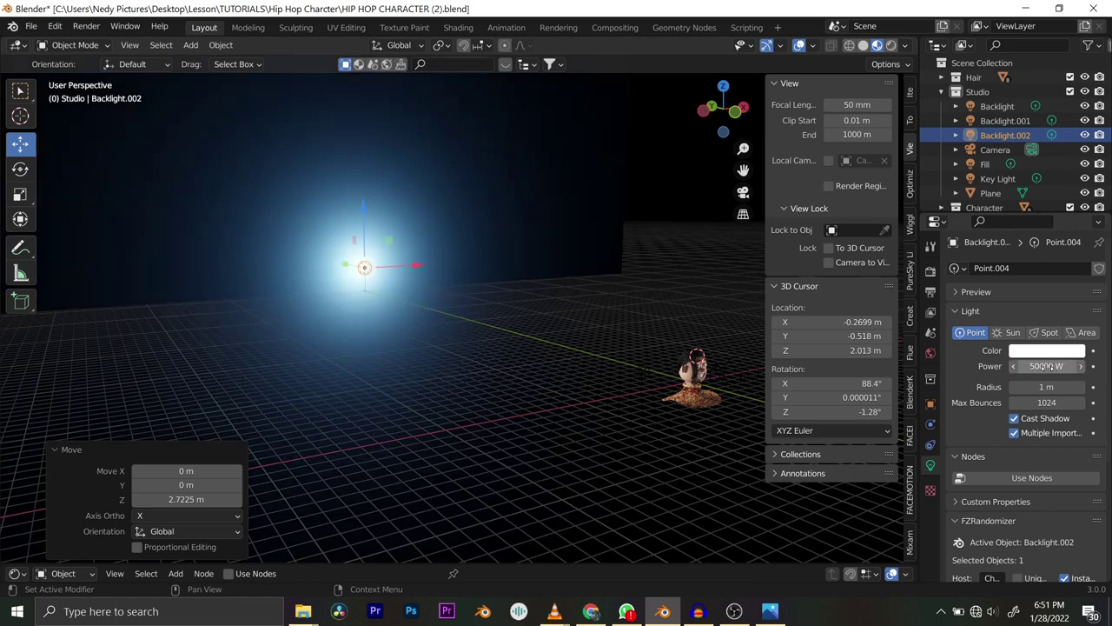
pyautogui.press('KP_0')
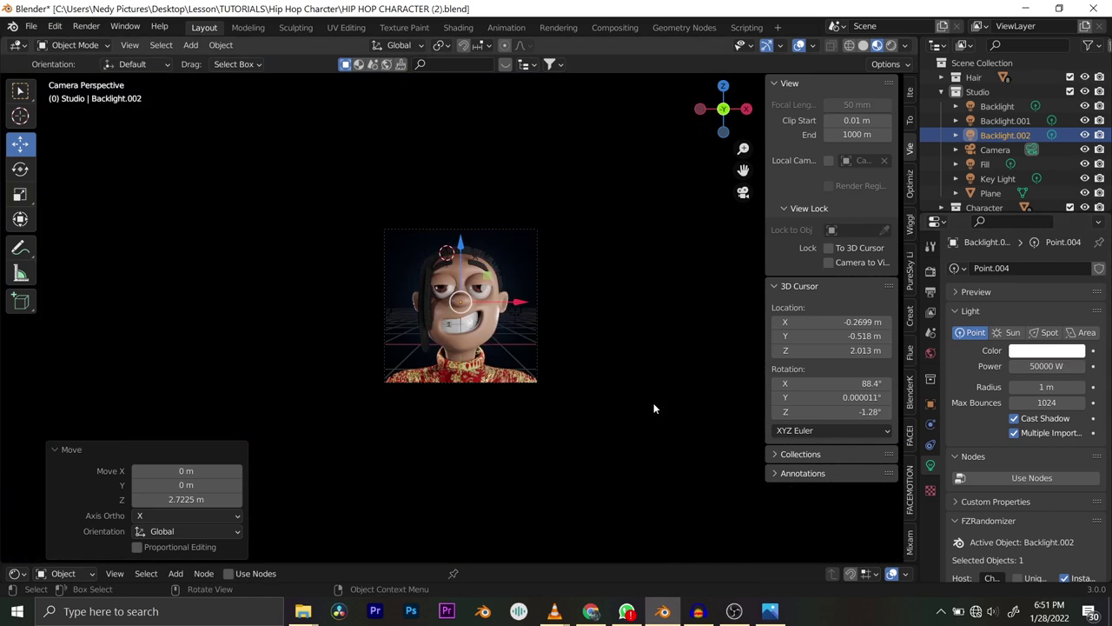
pyautogui.scroll(8, 479, 288)
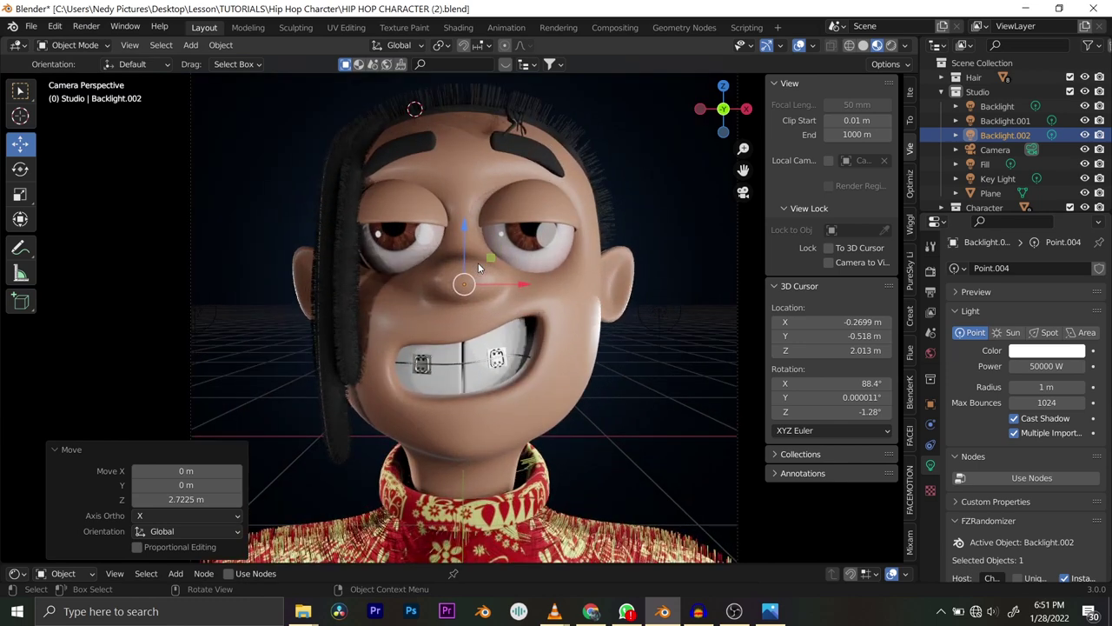
pyautogui.scroll(-1, 478, 263)
# Try a 5 m radius on Backlight.002, raise it to 10 m, and check the softened backdrop glow.
pyautogui.click(1042, 386)
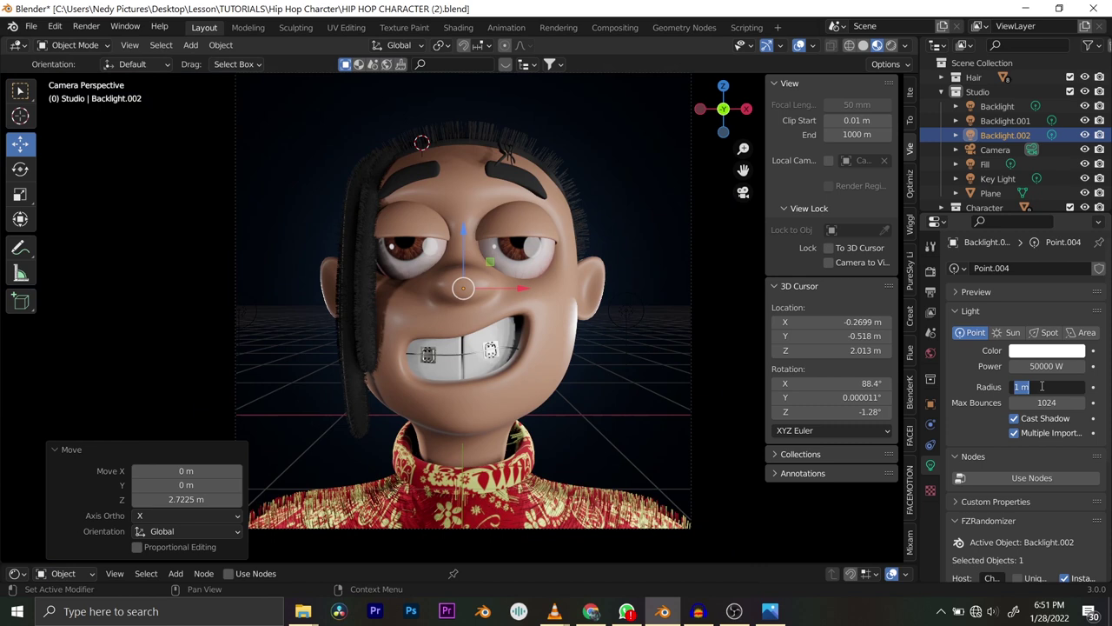
pyautogui.write('5')
pyautogui.press('Return')
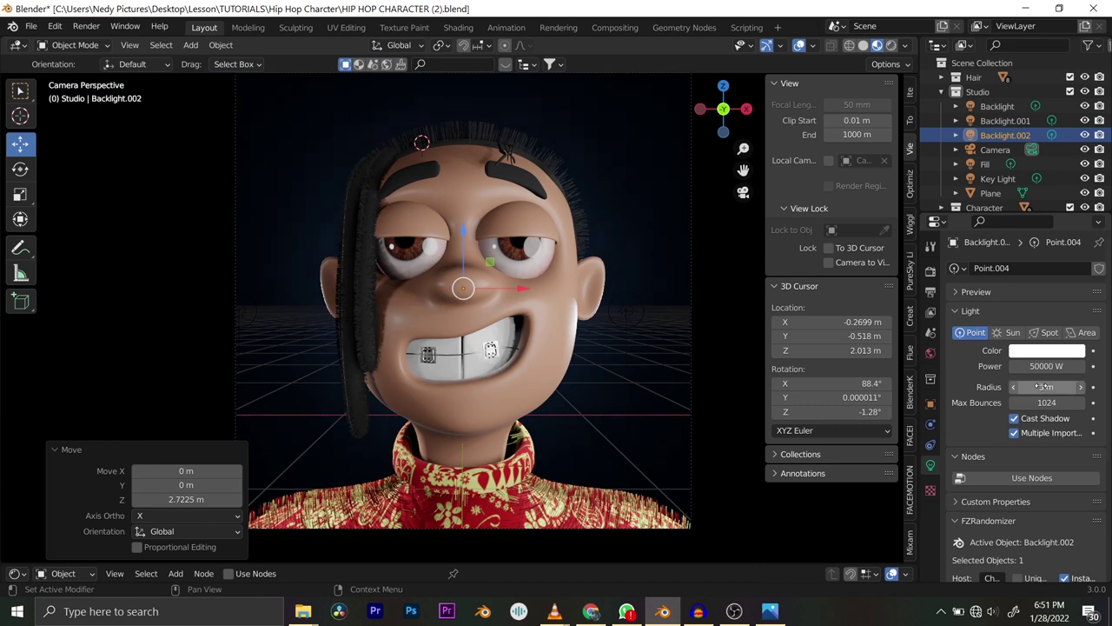
pyautogui.click(1039, 386)
pyautogui.write('10')
pyautogui.press('Return')
pyautogui.scroll(-3, 292, 200)
pyautogui.scroll(1, 445, 264)
pyautogui.scroll(4, 445, 267)
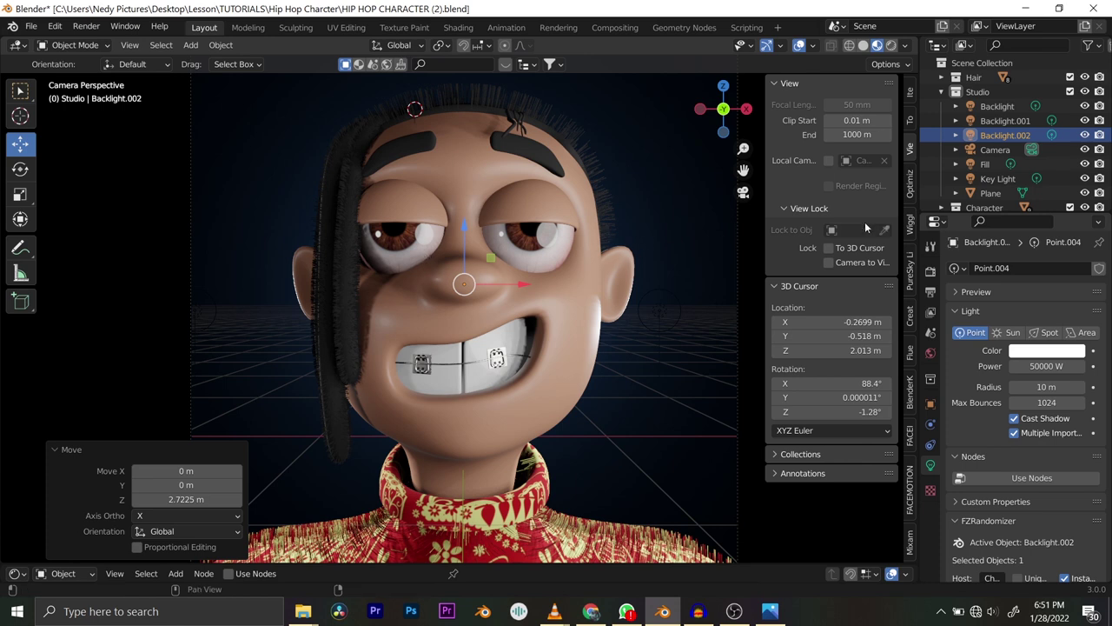
# Keep Cycles as the render engine and preview the camera view in Rendered shading.
pyautogui.click(931, 270)
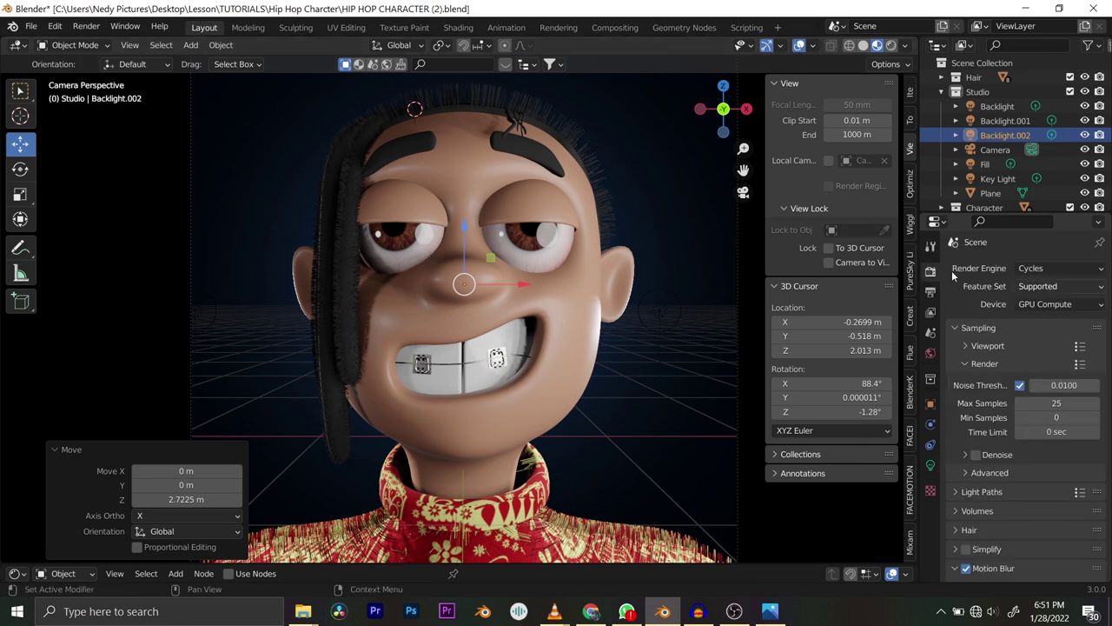
pyautogui.click(1038, 271)
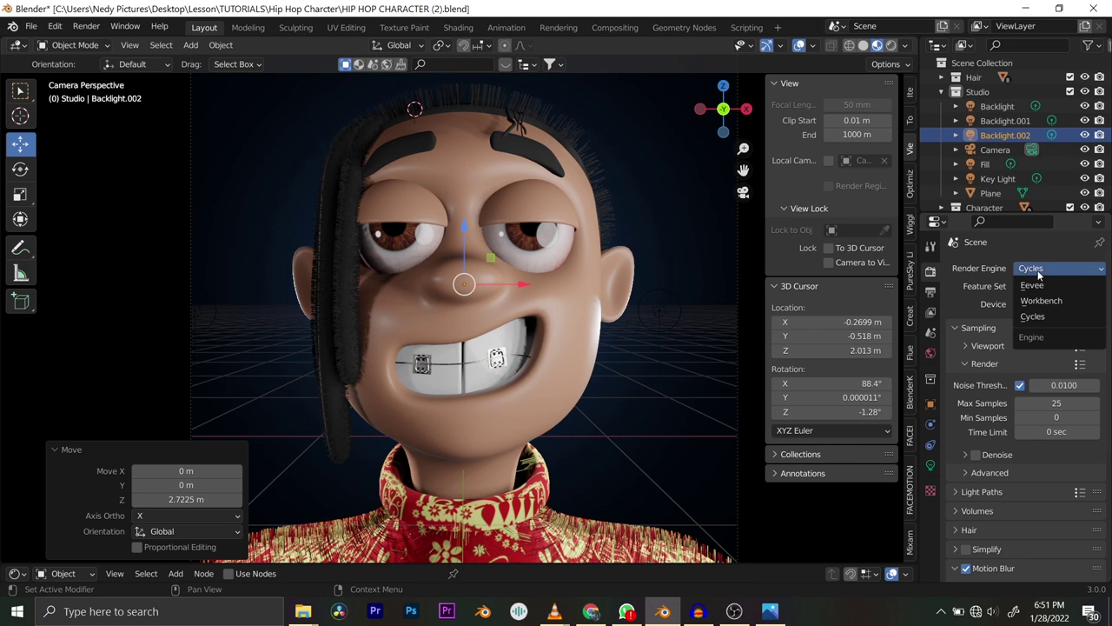
pyautogui.click(1047, 315)
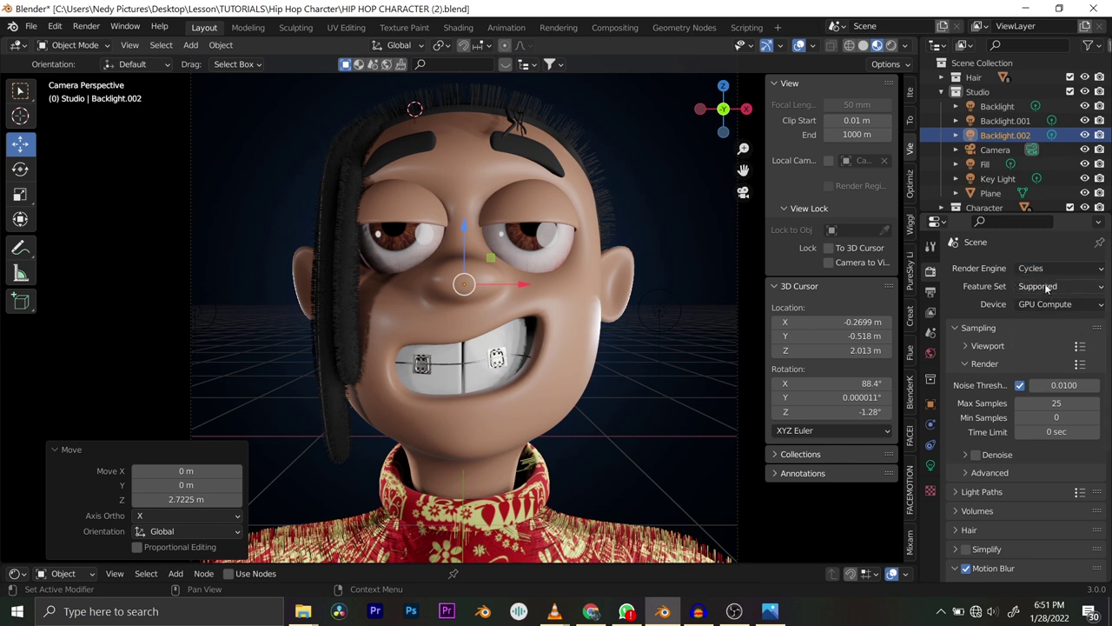
pyautogui.click(891, 48)
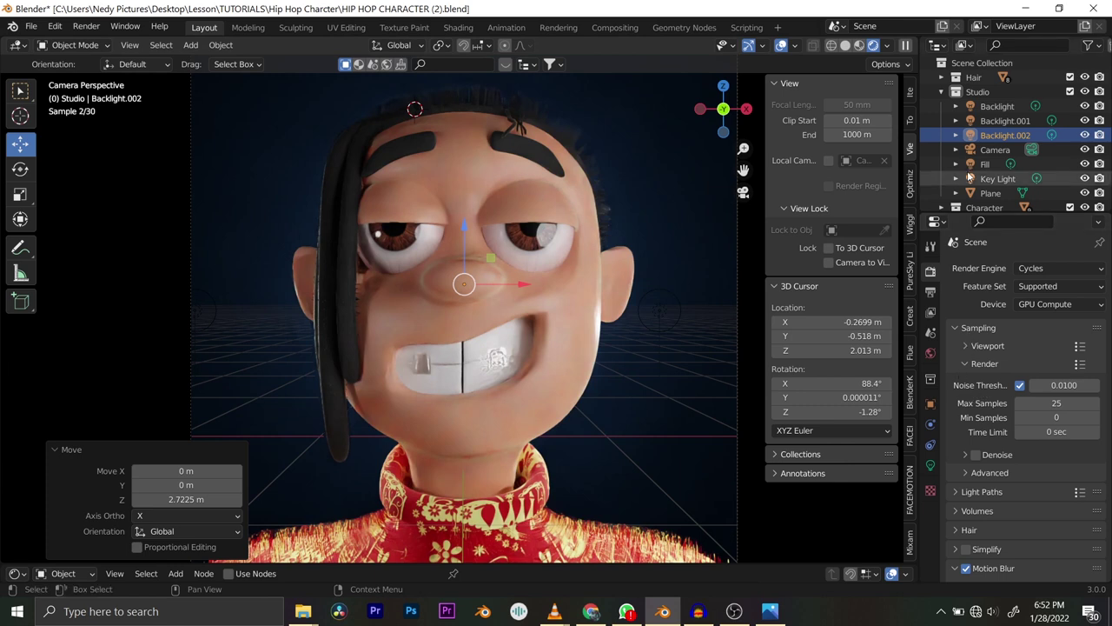
pyautogui.scroll(-6, 973, 382)
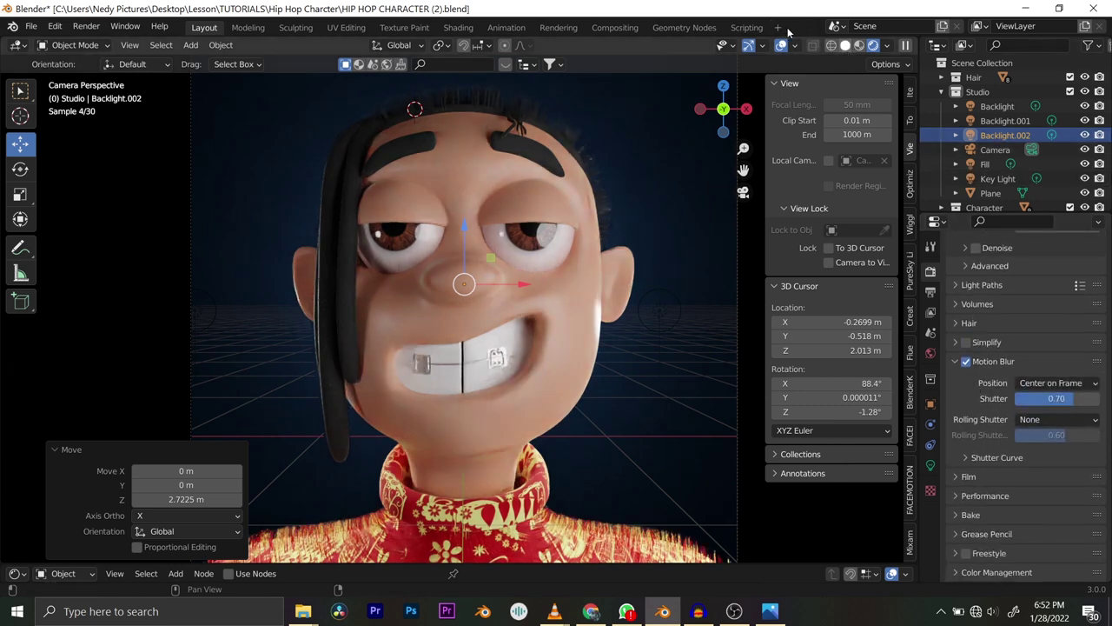
# In solid shading, move the backdrop plane and Backlight.002 together about 22 m along Y toward the character, and preview the camera view rendered.
pyautogui.click(845, 44)
pyautogui.press('KP_Decimal')
pyautogui.moveTo(343, 267); pyautogui.dragTo(372, 292, button='middle')
pyautogui.scroll(-4, 403, 280)
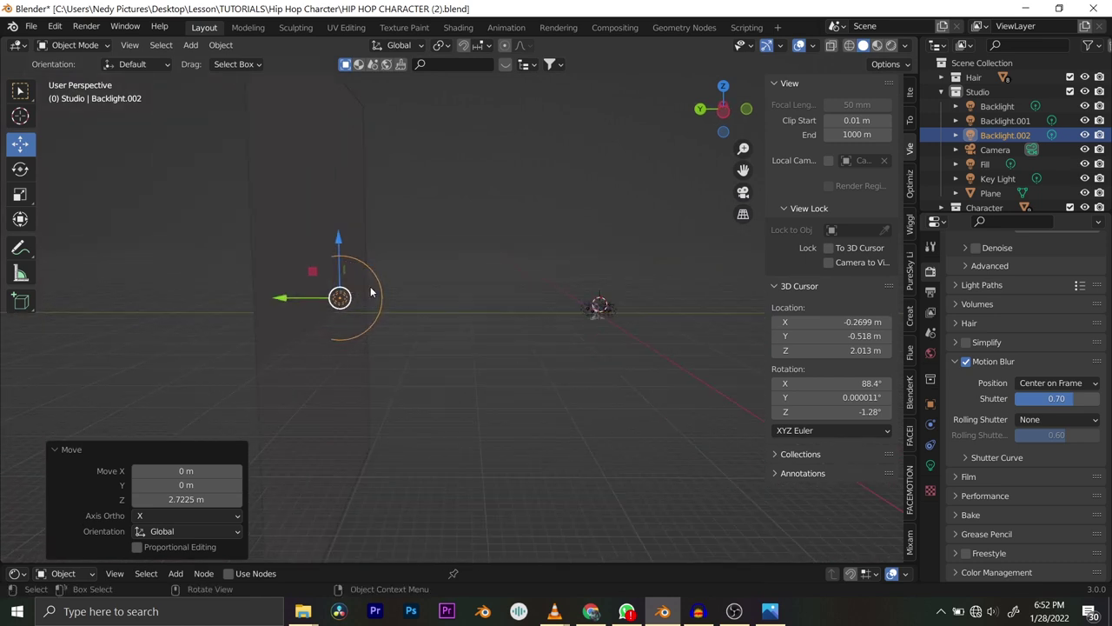
pyautogui.click(320, 327)
pyautogui.moveTo(278, 301); pyautogui.dragTo(372, 302)
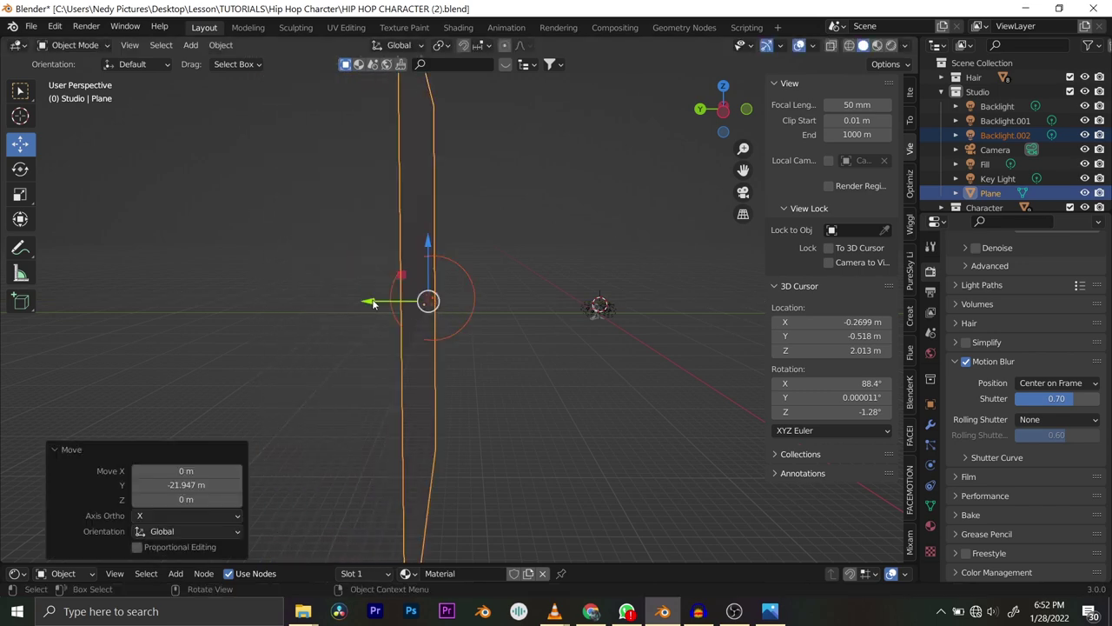
pyautogui.press('KP_0')
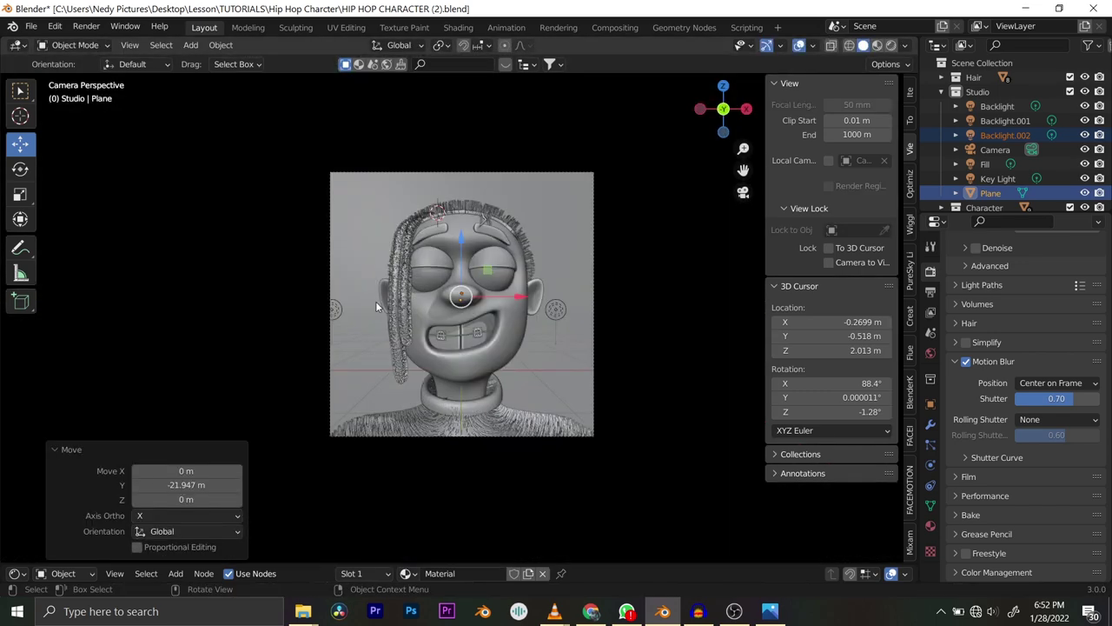
pyautogui.click(892, 46)
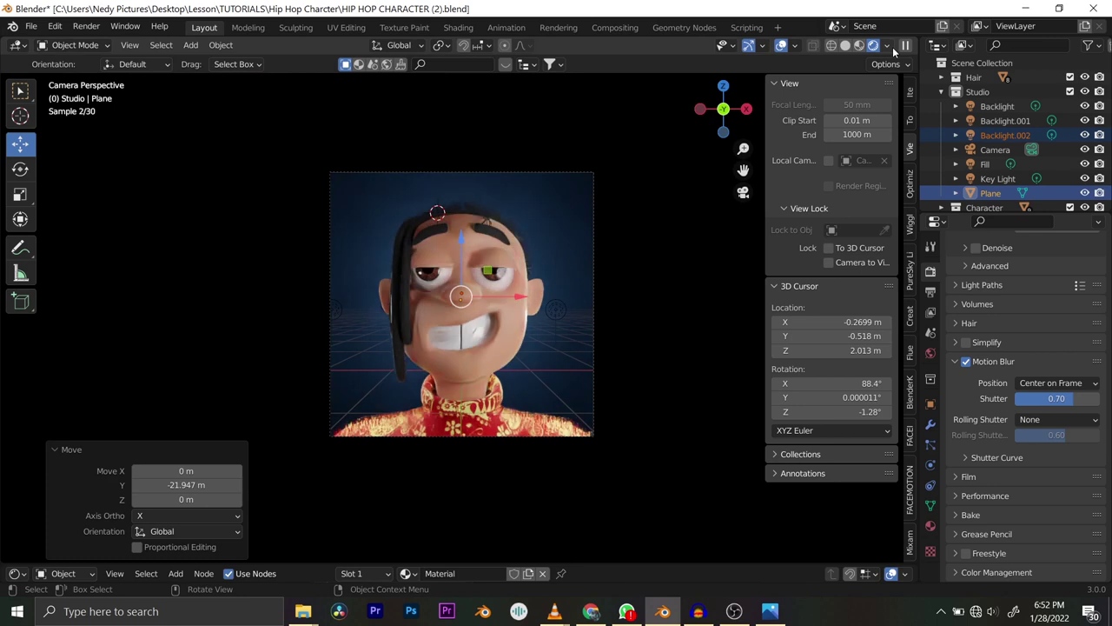
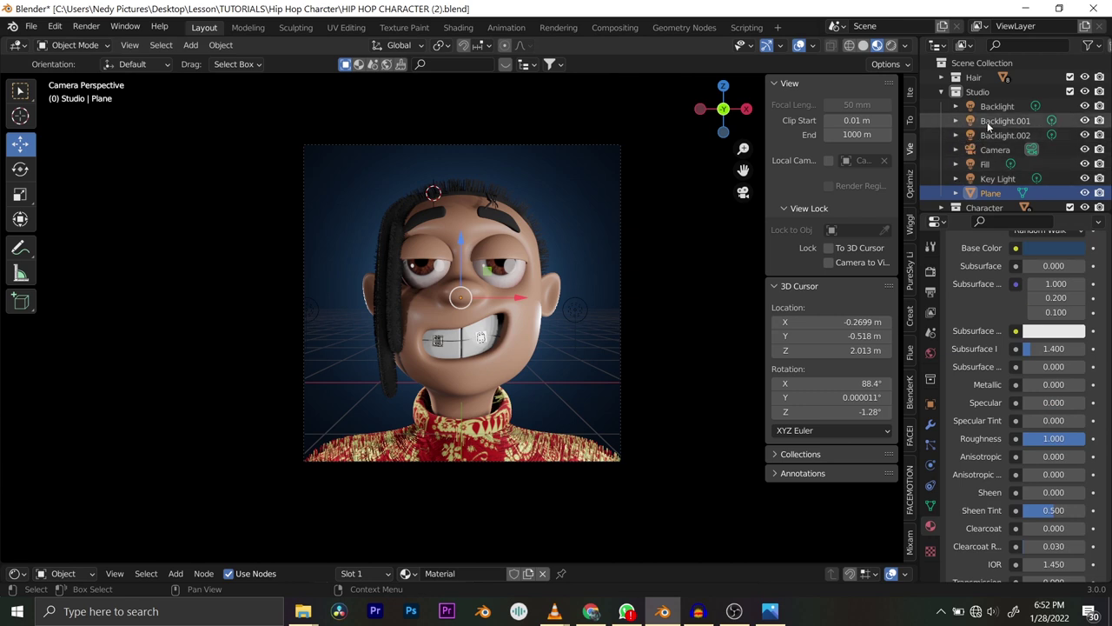
# Hide and show Backlight.001 and Backlight.002 to compare their effect on the character and backdrop.
pyautogui.click(1000, 121)
pyautogui.click(1085, 120)
pyautogui.click(1085, 120)
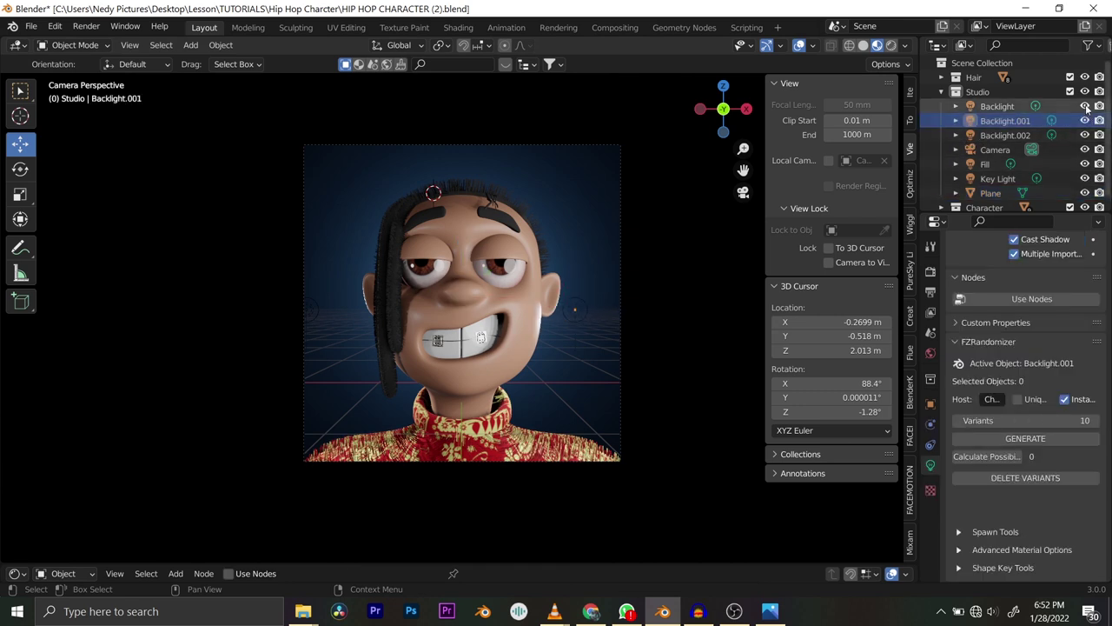
pyautogui.click(1085, 134)
pyautogui.click(1084, 135)
pyautogui.click(1085, 134)
pyautogui.click(1085, 135)
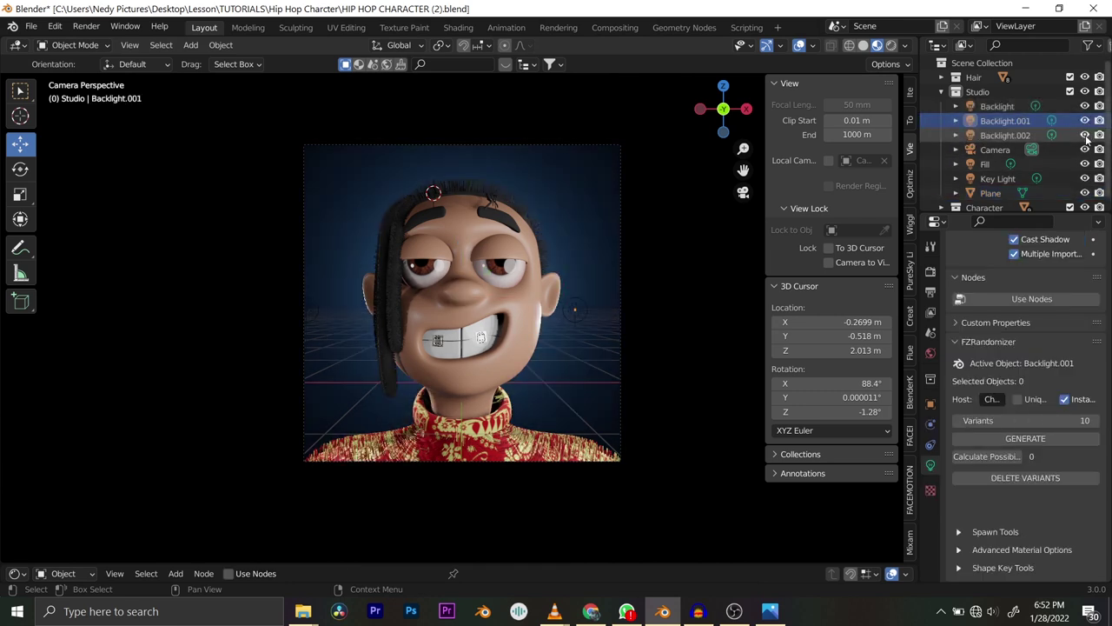
# Rename the Backlight.002 light as Backround Light.
pyautogui.doubleClick(1012, 135)
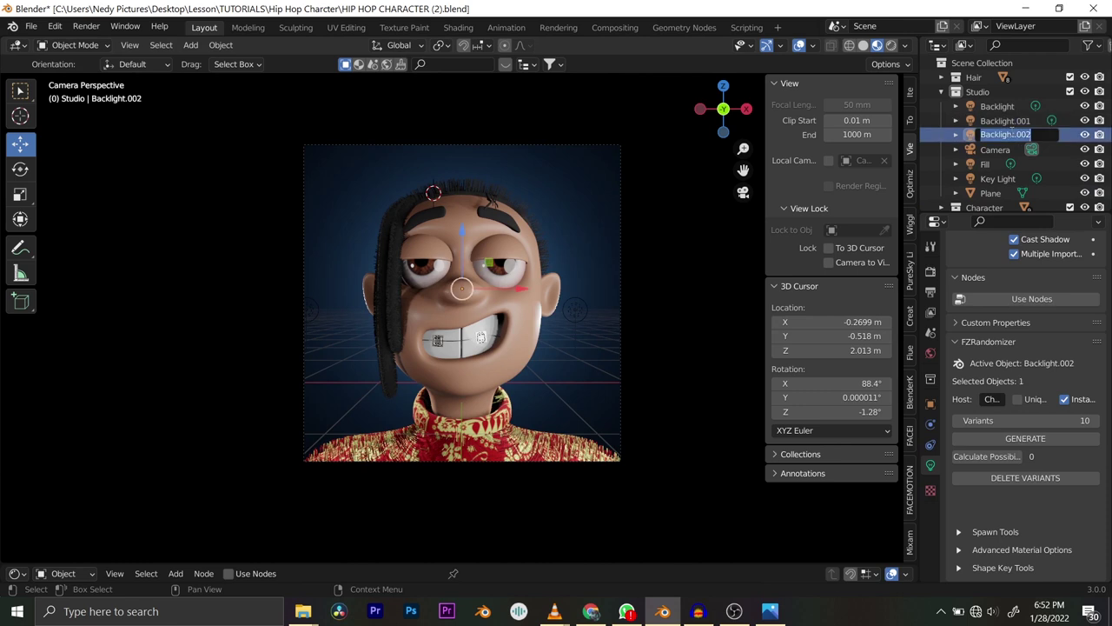
pyautogui.write('Backround')
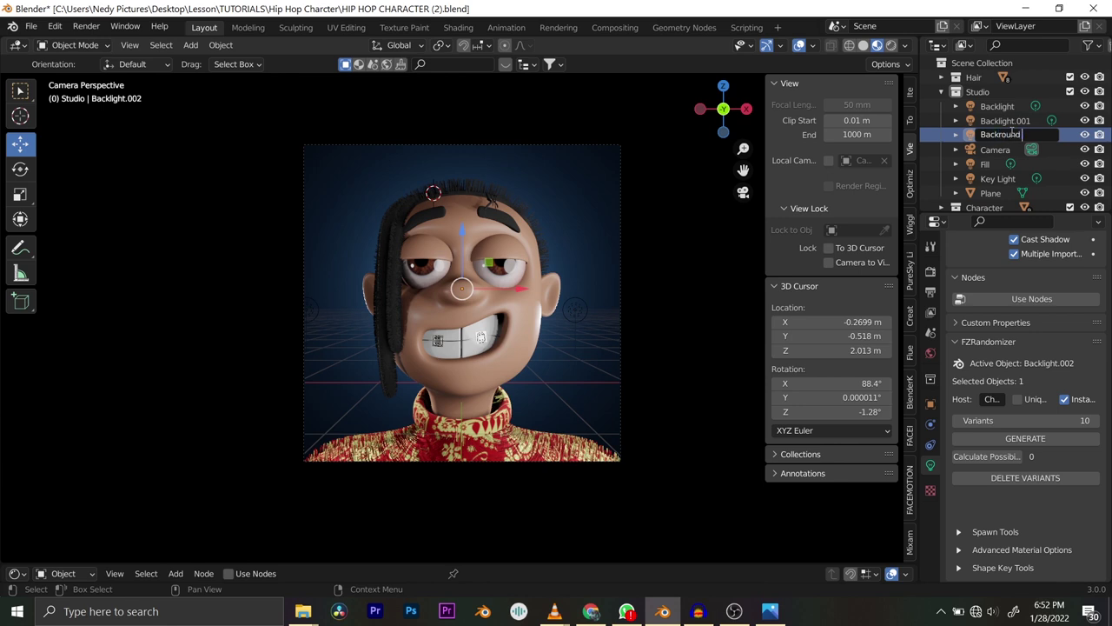
pyautogui.write('Light')
pyautogui.press('Return')
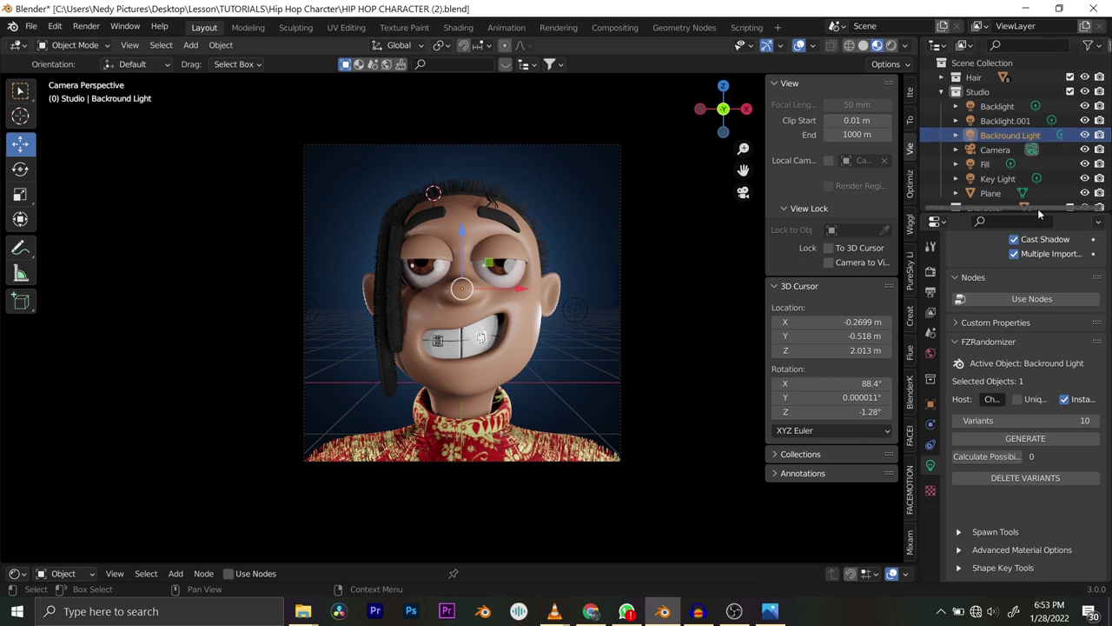
# Reduce the Backround Light's power, trying 20000 W and settling on 30000 W.
pyautogui.scroll(5, 959, 376)
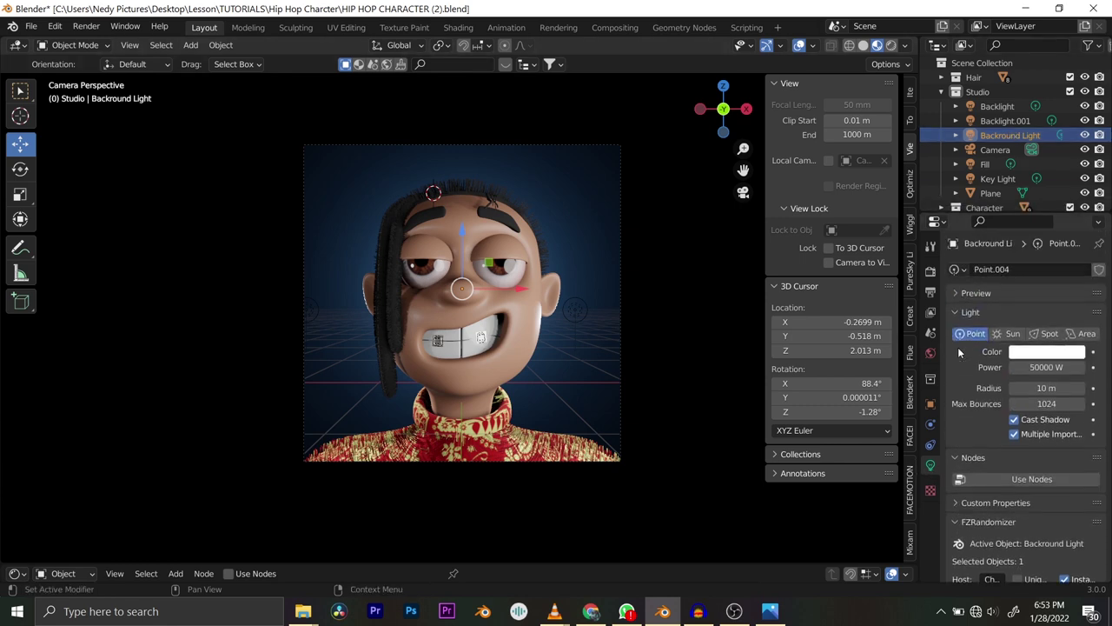
pyautogui.click(1029, 368)
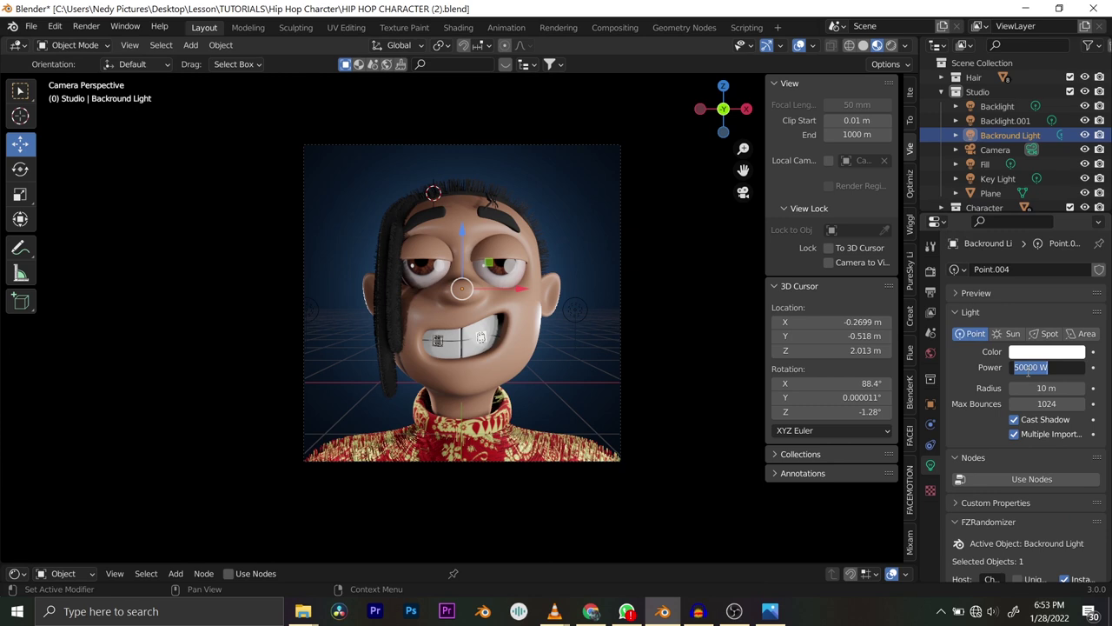
pyautogui.write('20000')
pyautogui.press('Return')
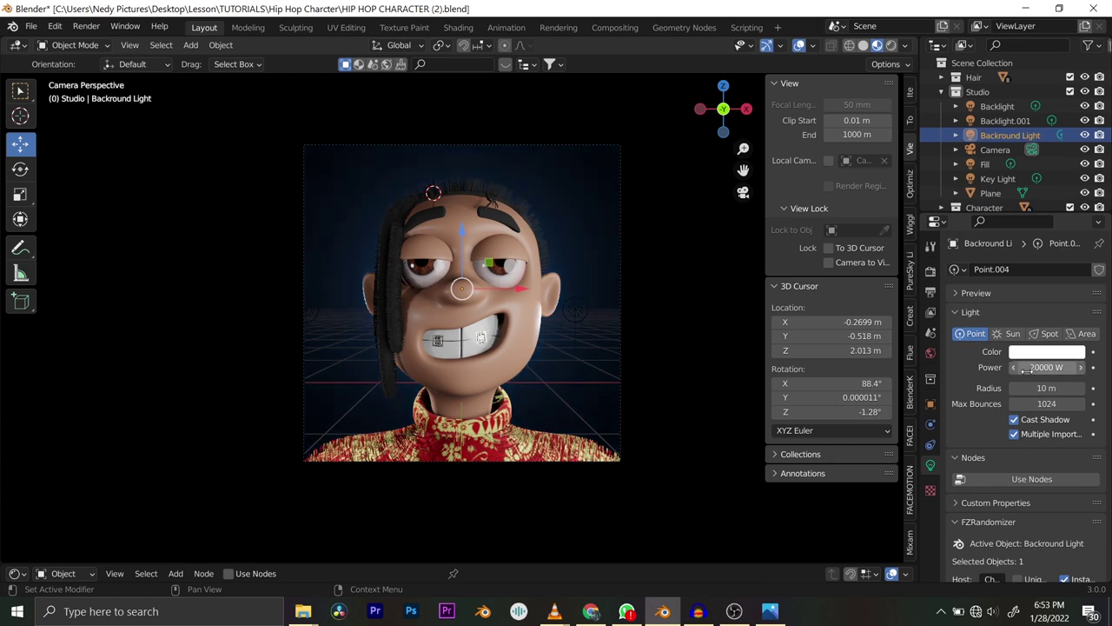
pyautogui.click(1028, 367)
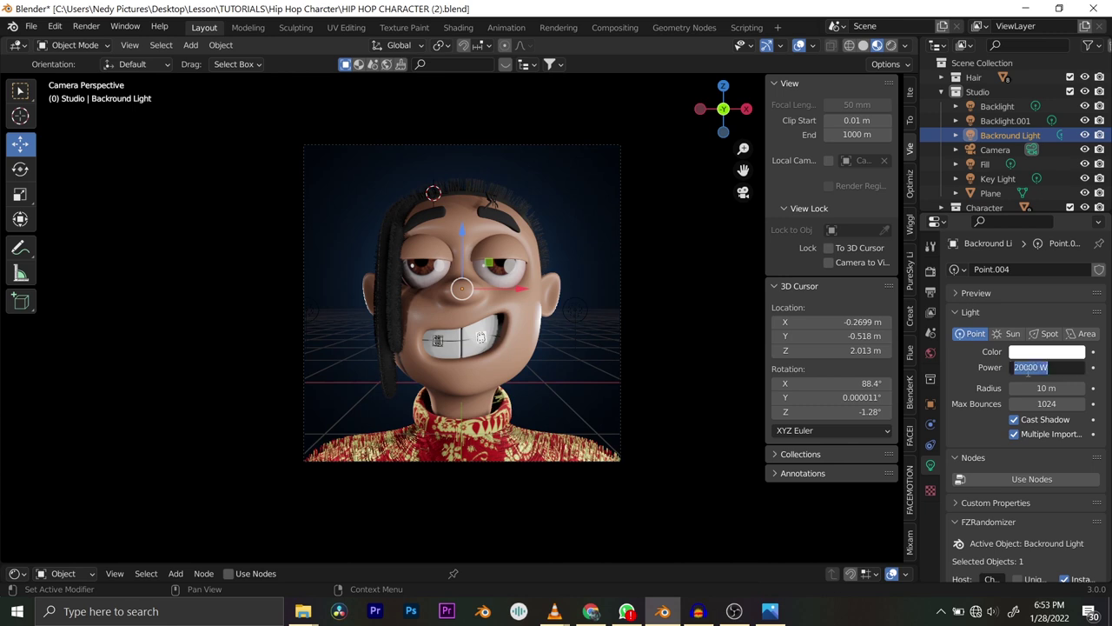
pyautogui.write('30')
pyautogui.press('Return')
pyautogui.hotkey('ctrl', 'z')
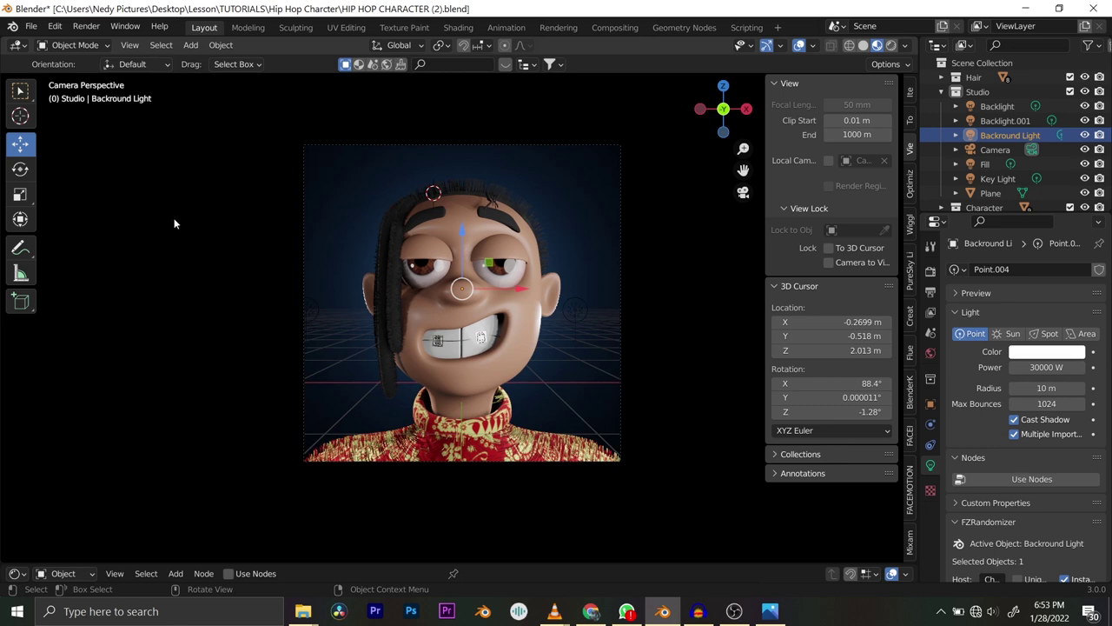
# In solid shading, measure the character's height from the top of the head to the bust in the front view.
pyautogui.click(21, 274)
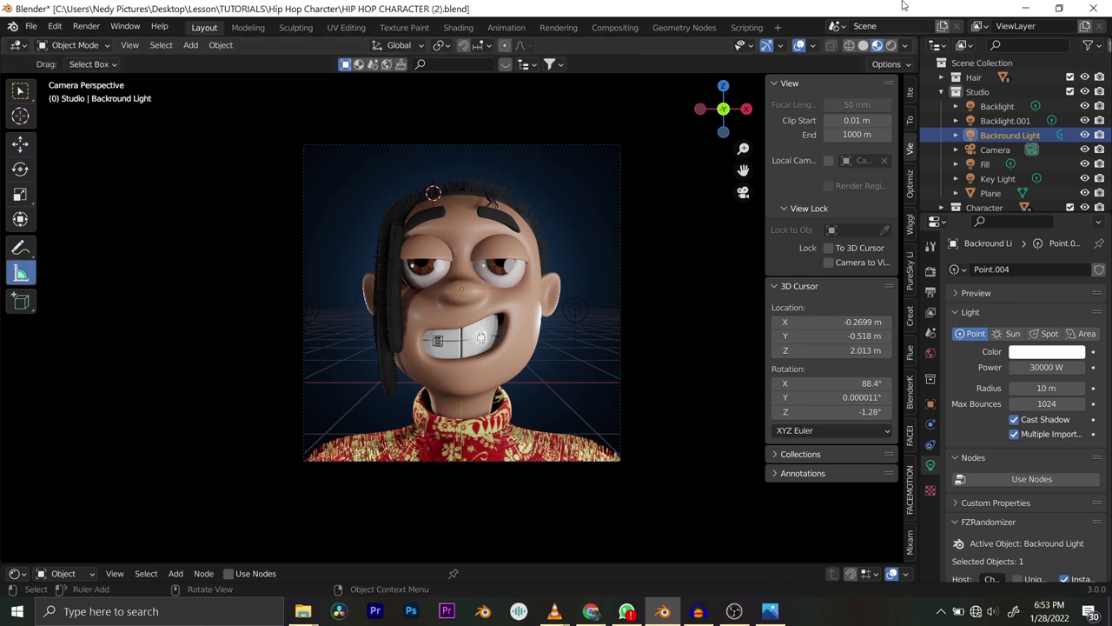
pyautogui.click(863, 45)
pyautogui.scroll(-2, 407, 236)
pyautogui.moveTo(407, 236)
pyautogui.mouseDown(button='middle')
pyautogui.moveTo(426, 246)
pyautogui.moveTo(407, 240)
pyautogui.mouseUp(button='middle')
pyautogui.press('KP_1')
pyautogui.scroll(5, 443, 275)
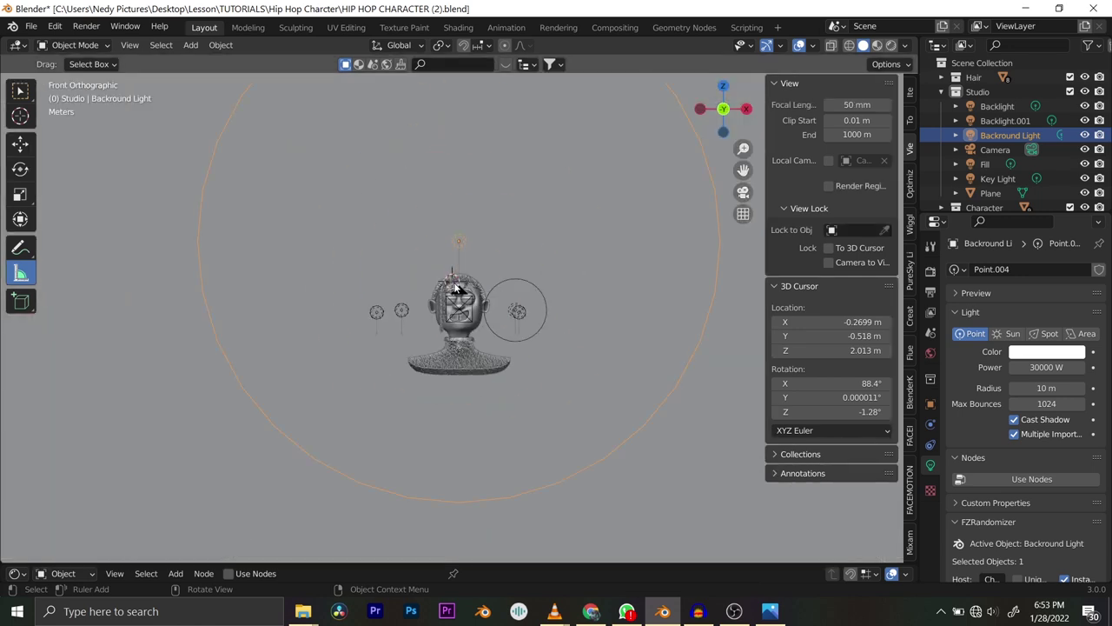
pyautogui.scroll(-1, 454, 288)
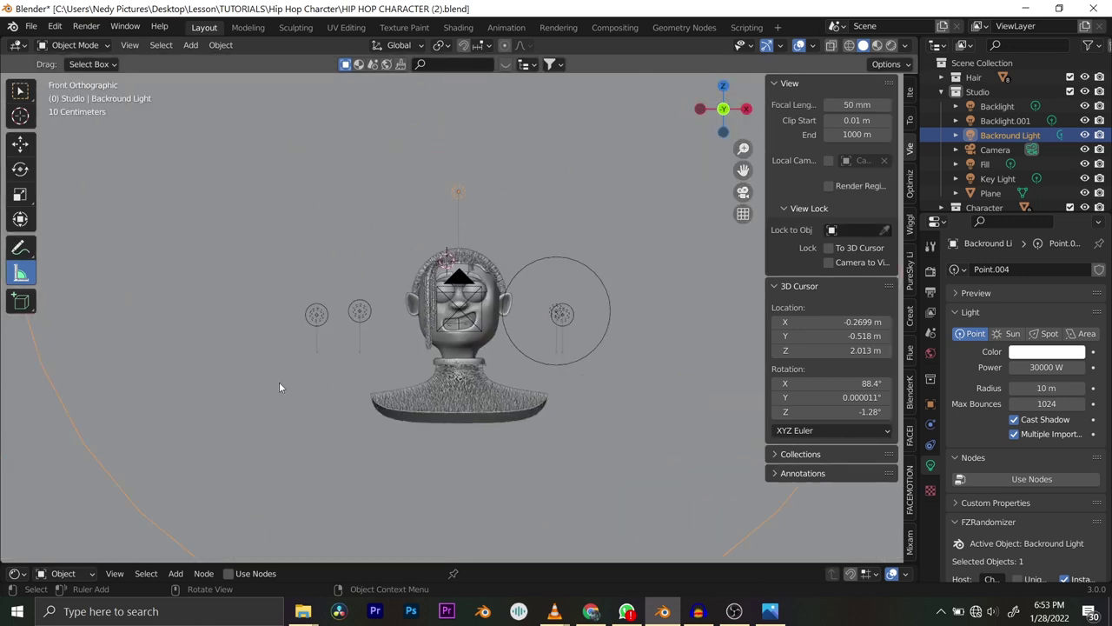
pyautogui.moveTo(404, 260); pyautogui.dragTo(404, 405)
pyautogui.scroll(6, 394, 273)
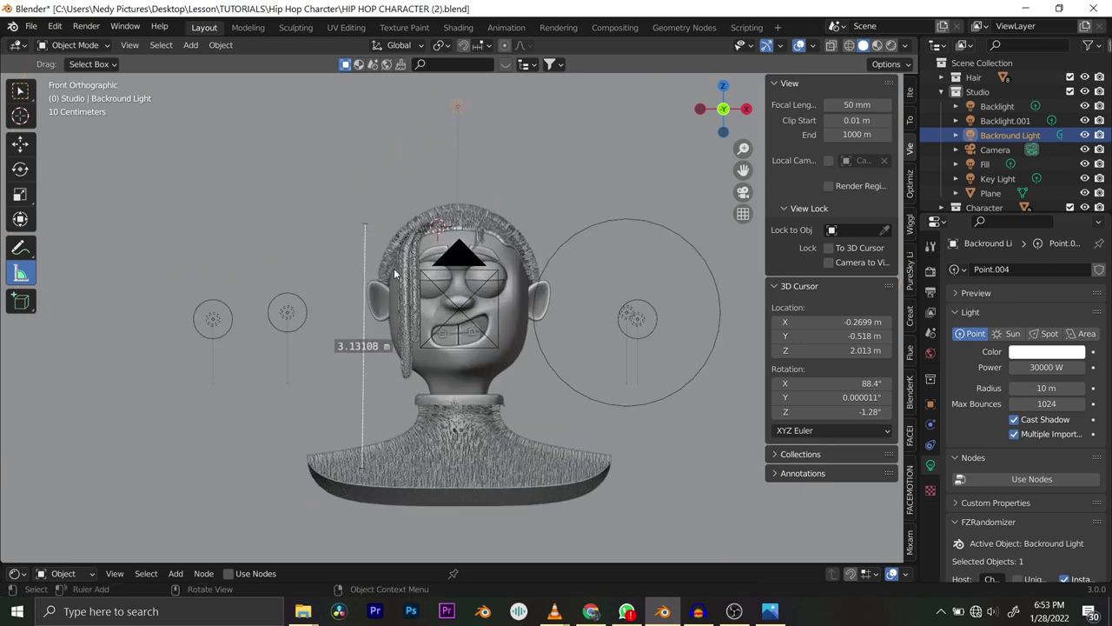
# Examine the measured character's scale against the surrounding lights and backdrop from the front and at an angle.
pyautogui.scroll(-5, 393, 273)
pyautogui.scroll(4, 394, 273)
pyautogui.scroll(-4, 391, 274)
pyautogui.scroll(10, 395, 303)
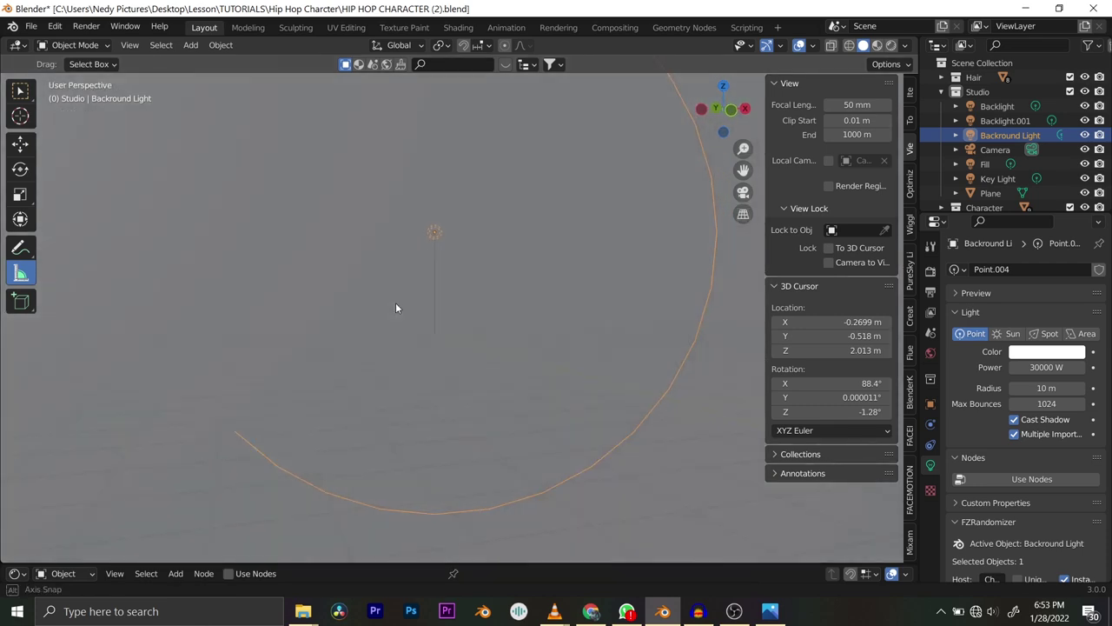
pyautogui.moveTo(396, 302); pyautogui.dragTo(428, 298, button='middle')
pyautogui.scroll(-5, 488, 287)
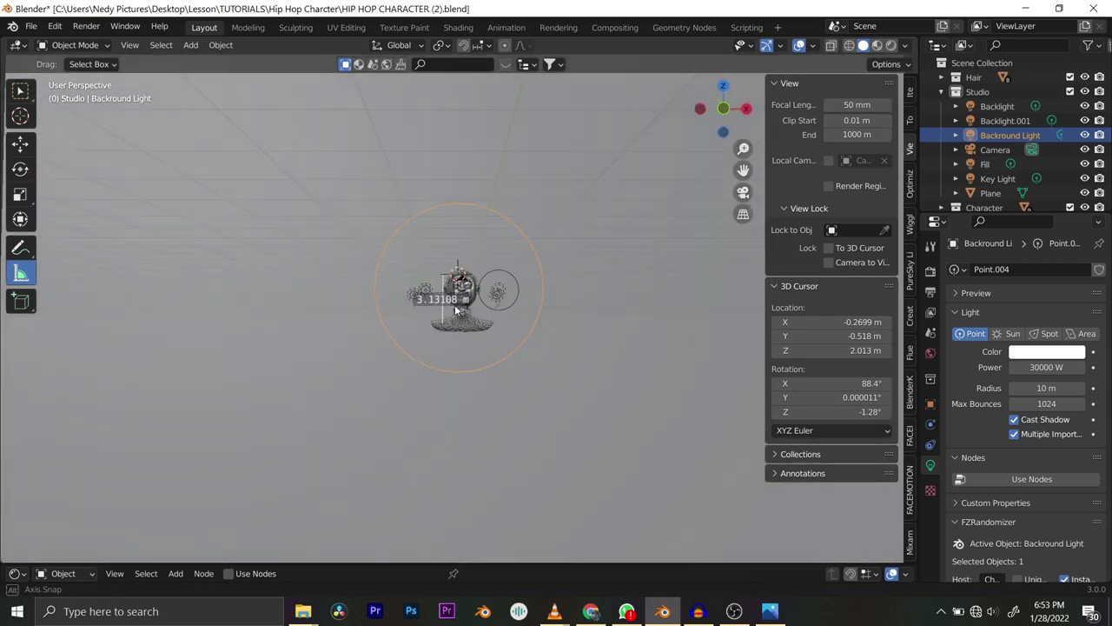
pyautogui.scroll(8, 454, 310)
pyautogui.scroll(-8, 457, 311)
pyautogui.scroll(6, 454, 305)
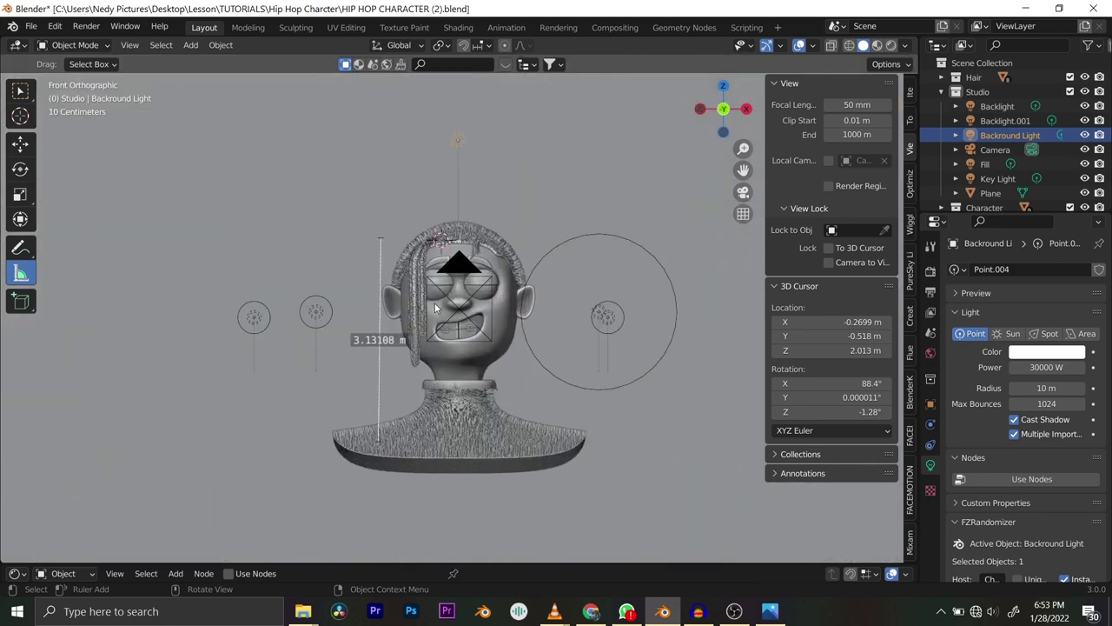
pyautogui.scroll(3, 435, 302)
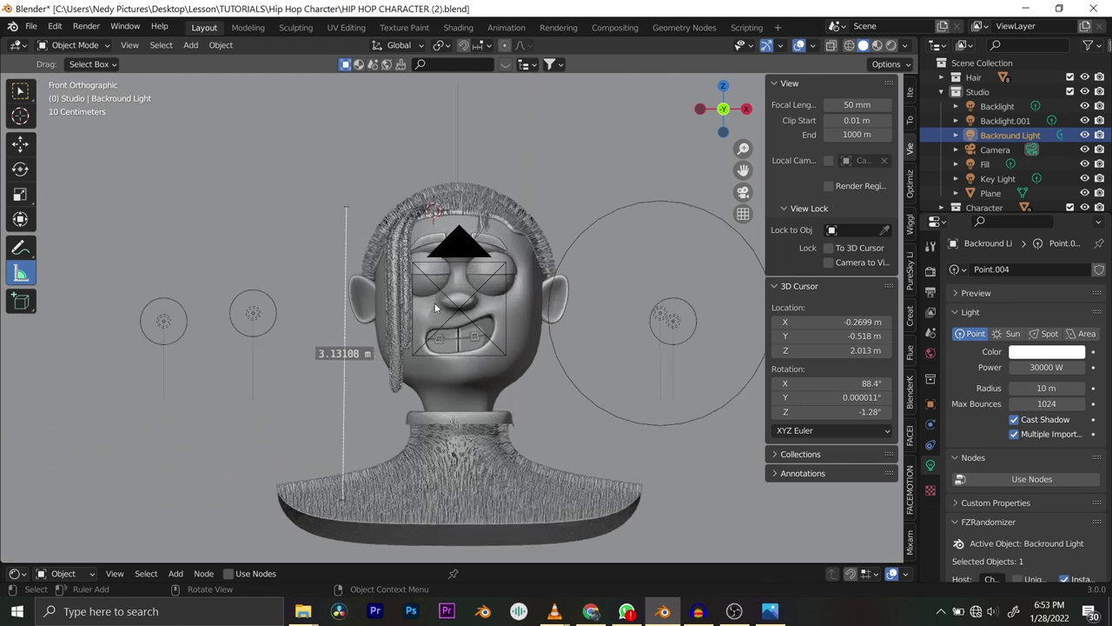
pyautogui.scroll(-2, 434, 303)
pyautogui.scroll(1, 410, 217)
pyautogui.scroll(-5, 422, 220)
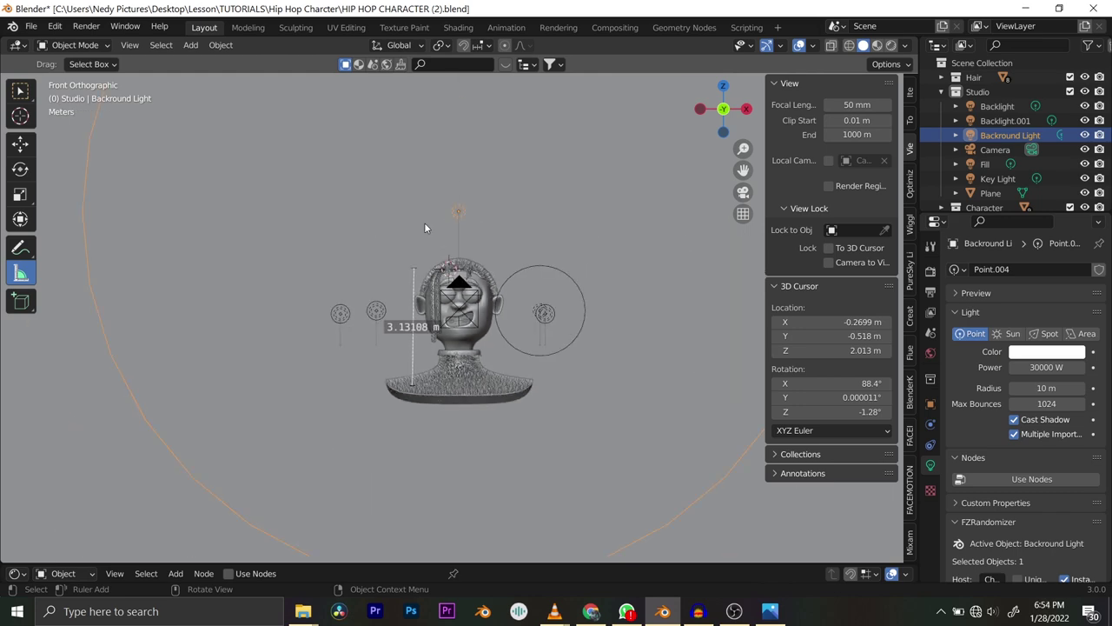
pyautogui.scroll(5, 408, 269)
pyautogui.moveTo(492, 281); pyautogui.dragTo(596, 415, button='middle')
pyautogui.scroll(-4, 513, 273)
pyautogui.scroll(2, 598, 413)
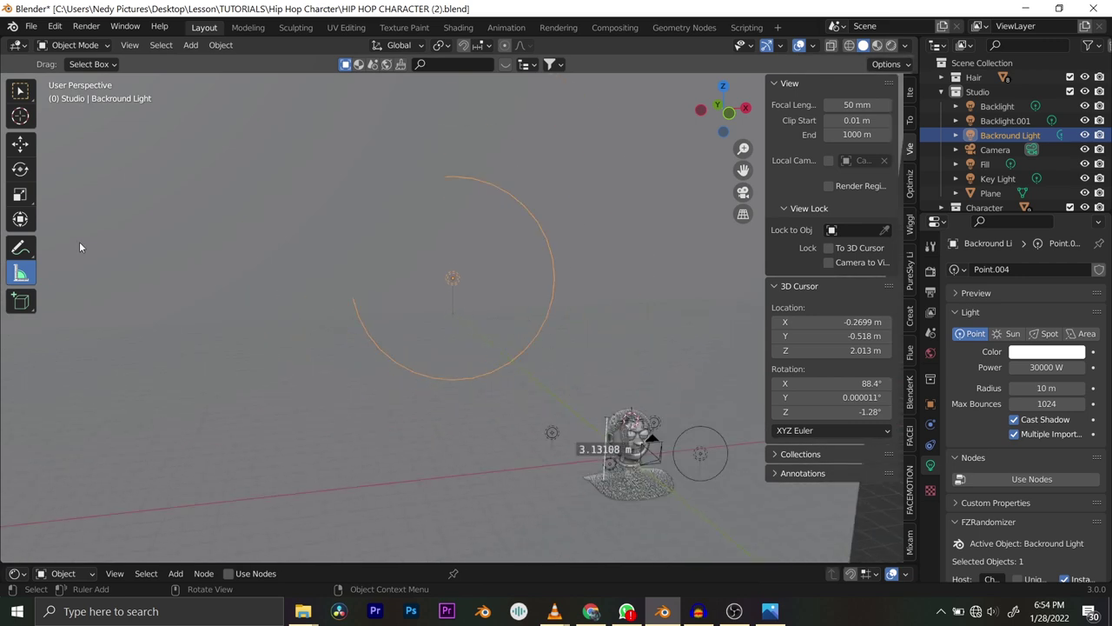
# Return to the Move tool and preview the camera view in Material Preview shading.
pyautogui.click(21, 141)
pyautogui.scroll(-2, 433, 254)
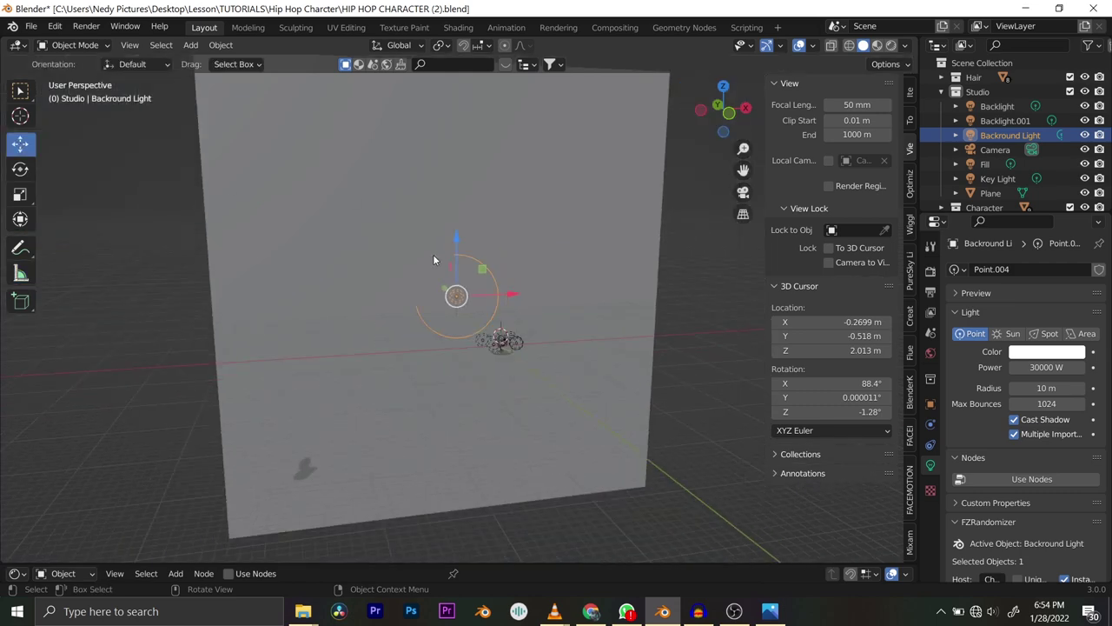
pyautogui.moveTo(420, 276); pyautogui.dragTo(557, 297, button='middle')
pyautogui.press('KP_0')
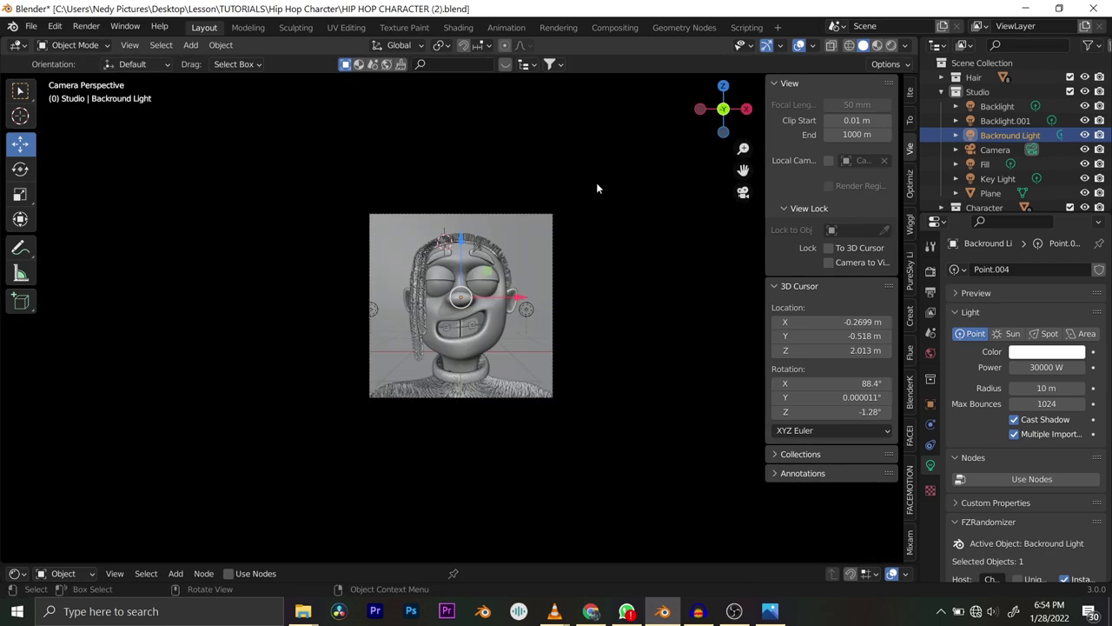
pyautogui.click(876, 46)
pyautogui.scroll(2, 570, 207)
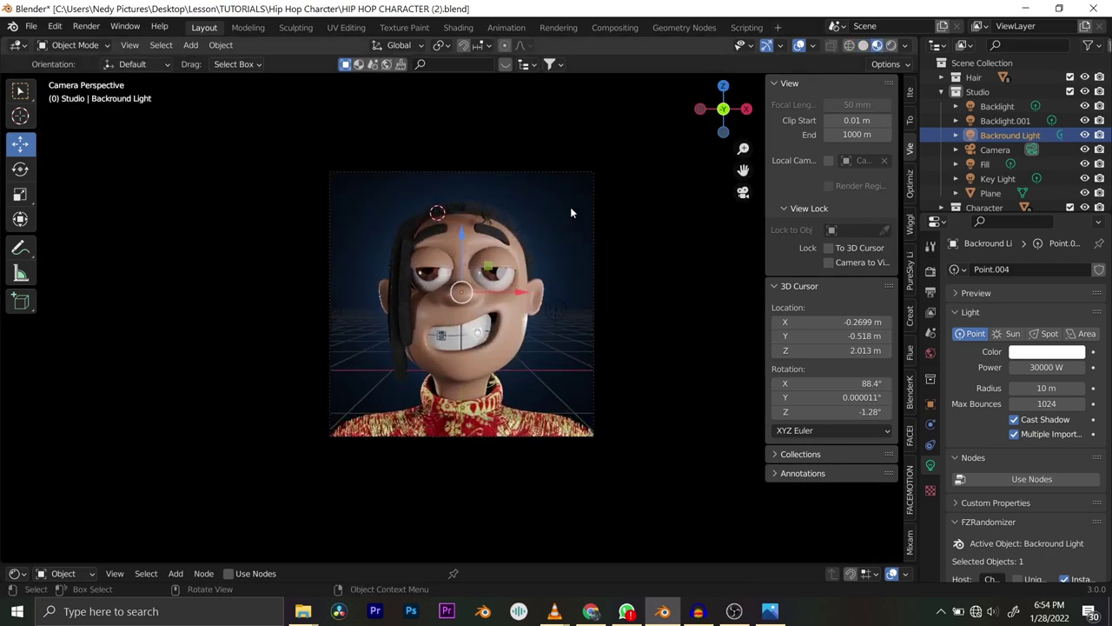
pyautogui.scroll(2, 570, 208)
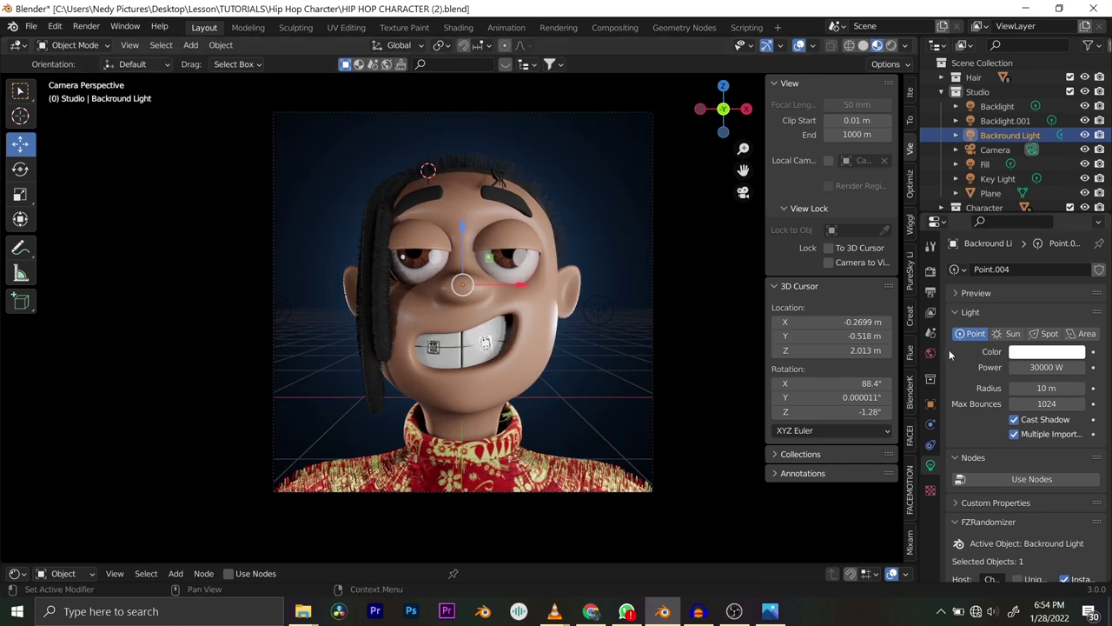
# Select the Camera in the Studio collection and view it beside the character's head in solid shading.
pyautogui.scroll(-1, 952, 122)
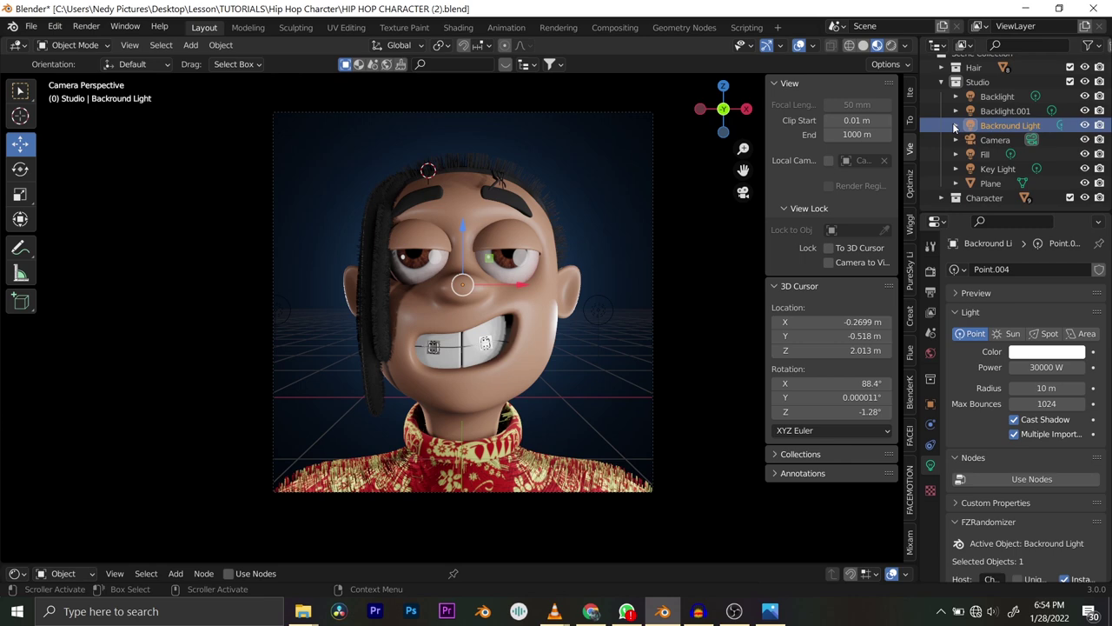
pyautogui.scroll(1, 953, 122)
pyautogui.click(961, 92)
pyautogui.scroll(-1, 967, 162)
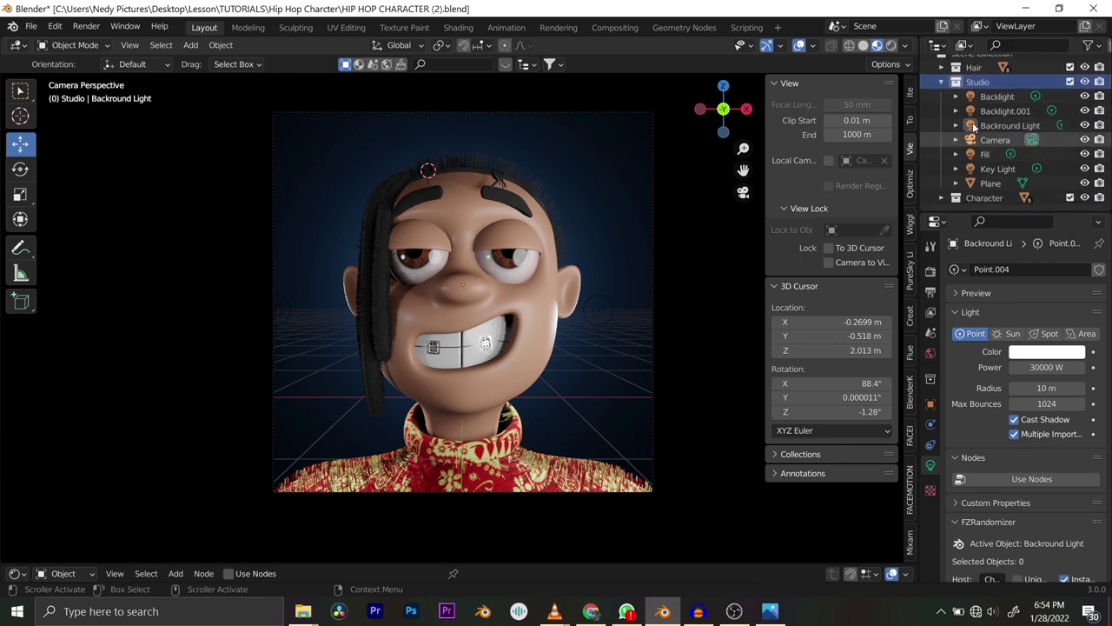
pyautogui.click(993, 140)
pyautogui.click(863, 45)
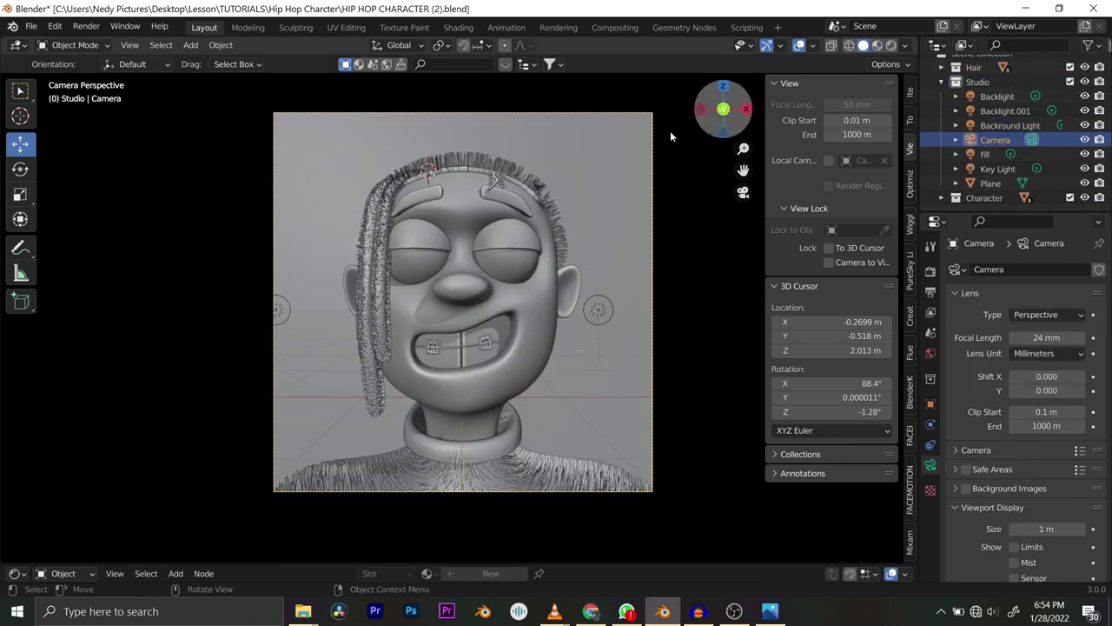
pyautogui.moveTo(670, 130); pyautogui.dragTo(359, 238, button='middle')
pyautogui.scroll(-5, 360, 238)
pyautogui.moveTo(447, 244)
pyautogui.mouseDown(button='middle')
pyautogui.moveTo(478, 268)
pyautogui.moveTo(266, 273)
pyautogui.moveTo(425, 296)
pyautogui.mouseUp(button='middle')
pyautogui.scroll(5, 521, 270)
# Enable Depth of Field on the camera and show its Limits in the viewport.
pyautogui.scroll(-8, 949, 449)
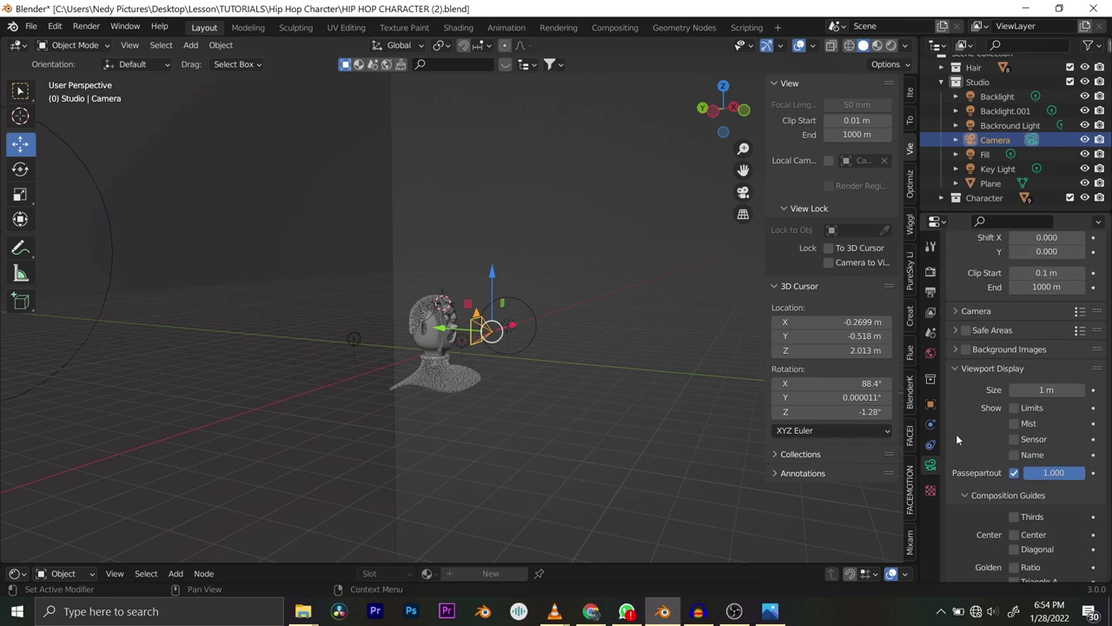
pyautogui.click(976, 302)
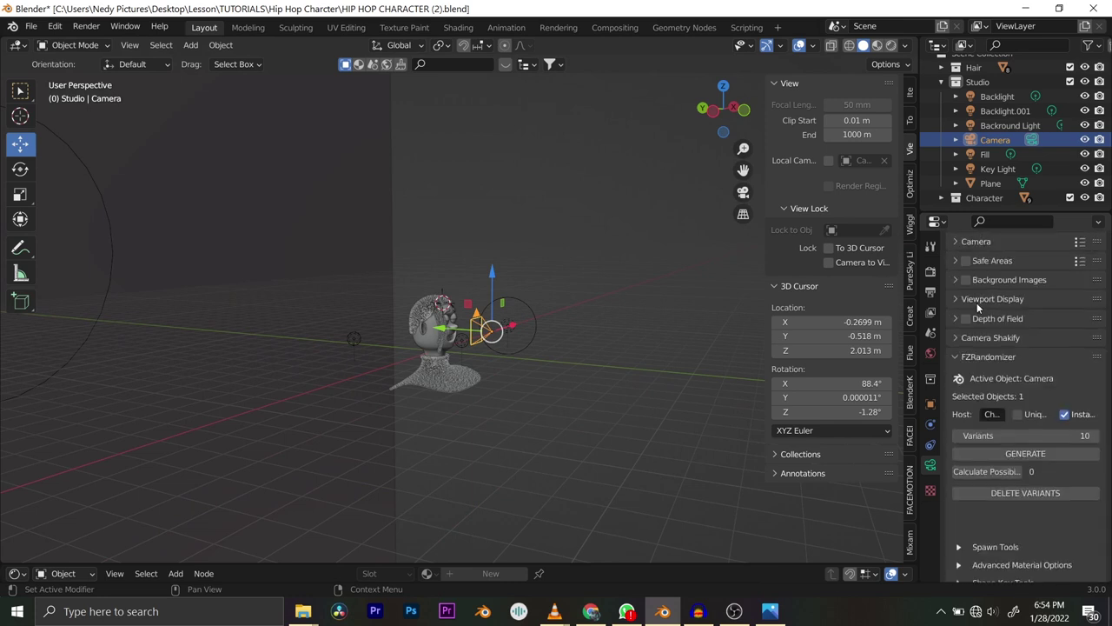
pyautogui.click(965, 318)
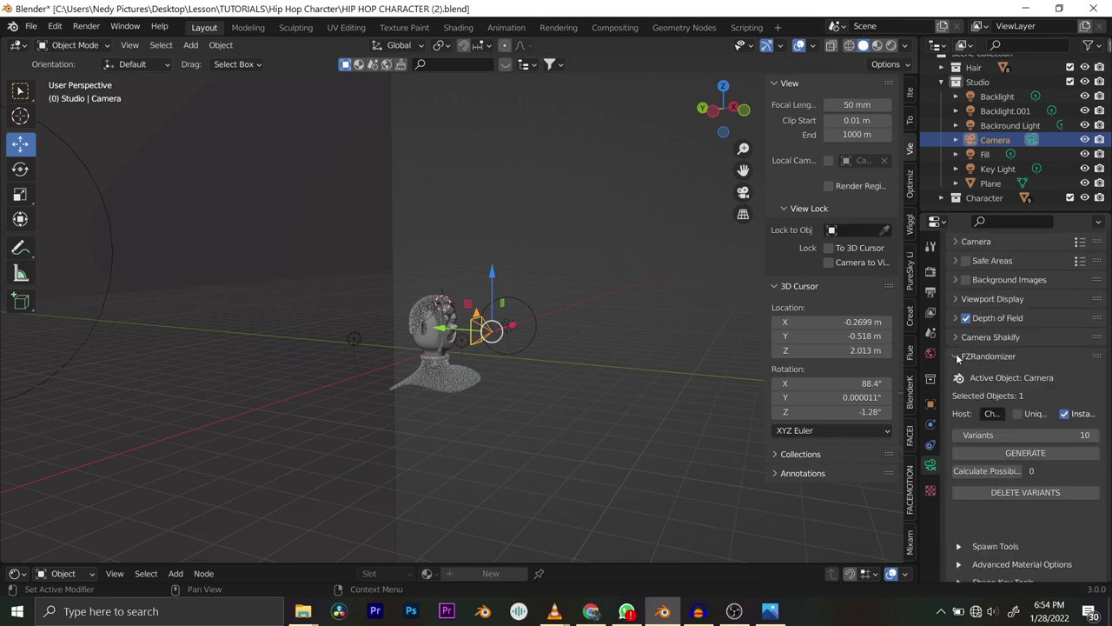
pyautogui.click(956, 299)
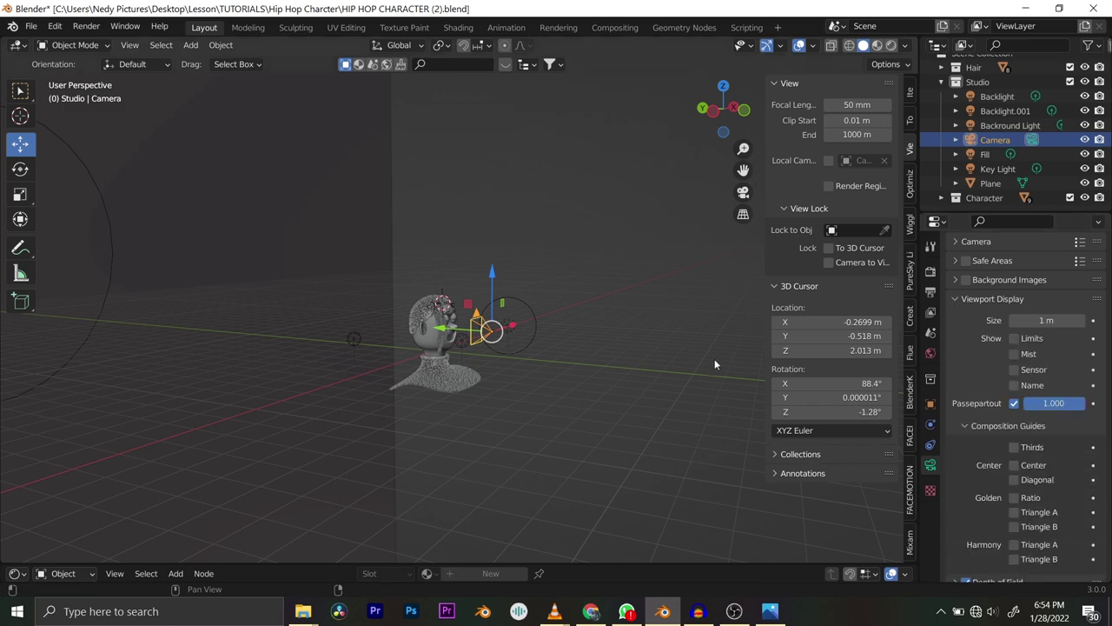
pyautogui.scroll(5, 450, 350)
pyautogui.scroll(-5, 450, 350)
pyautogui.moveTo(450, 350); pyautogui.dragTo(443, 333, button='middle')
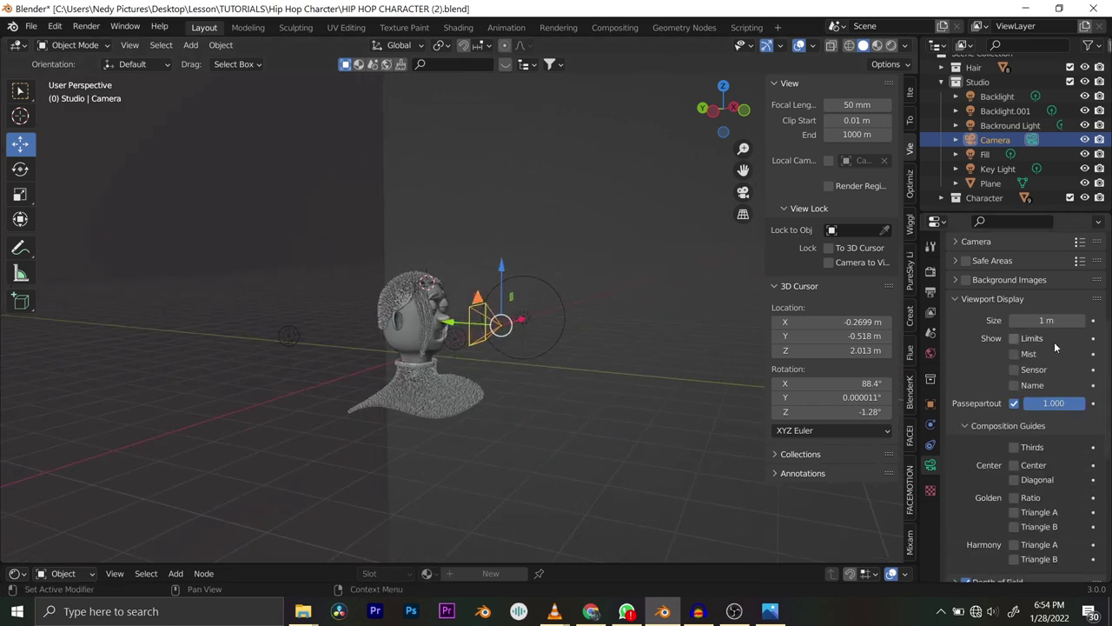
pyautogui.click(1015, 338)
pyautogui.scroll(5, 282, 341)
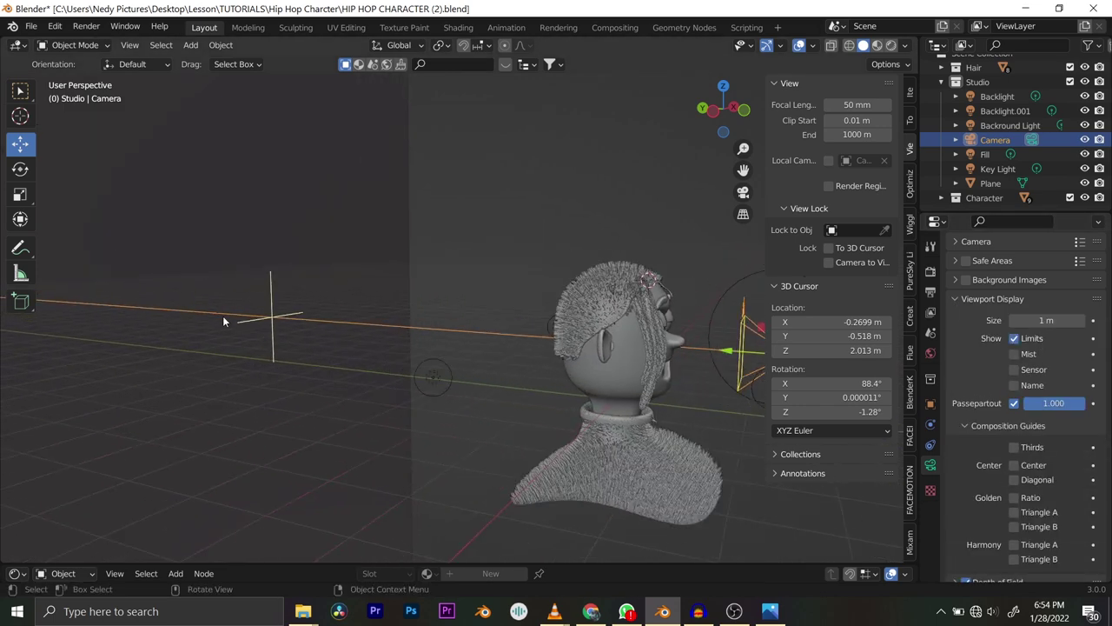
# Move the camera's focus marker along its line of sight to the character's face, at a distance of about 1.8 m.
pyautogui.moveTo(272, 320); pyautogui.dragTo(674, 319)
pyautogui.keyDown('shift'); pyautogui.moveTo(655, 329); pyautogui.dragTo(332, 343, button='middle'); pyautogui.keyUp('shift')
pyautogui.scroll(4, 568, 351)
pyautogui.moveTo(342, 334)
pyautogui.mouseDown()
pyautogui.moveTo(355, 322)
pyautogui.moveTo(337, 327)
pyautogui.mouseUp()
pyautogui.moveTo(338, 327)
pyautogui.mouseDown(button='middle')
pyautogui.moveTo(228, 343)
pyautogui.moveTo(236, 309)
pyautogui.moveTo(317, 320)
pyautogui.mouseUp(button='middle')
pyautogui.scroll(-2, 987, 426)
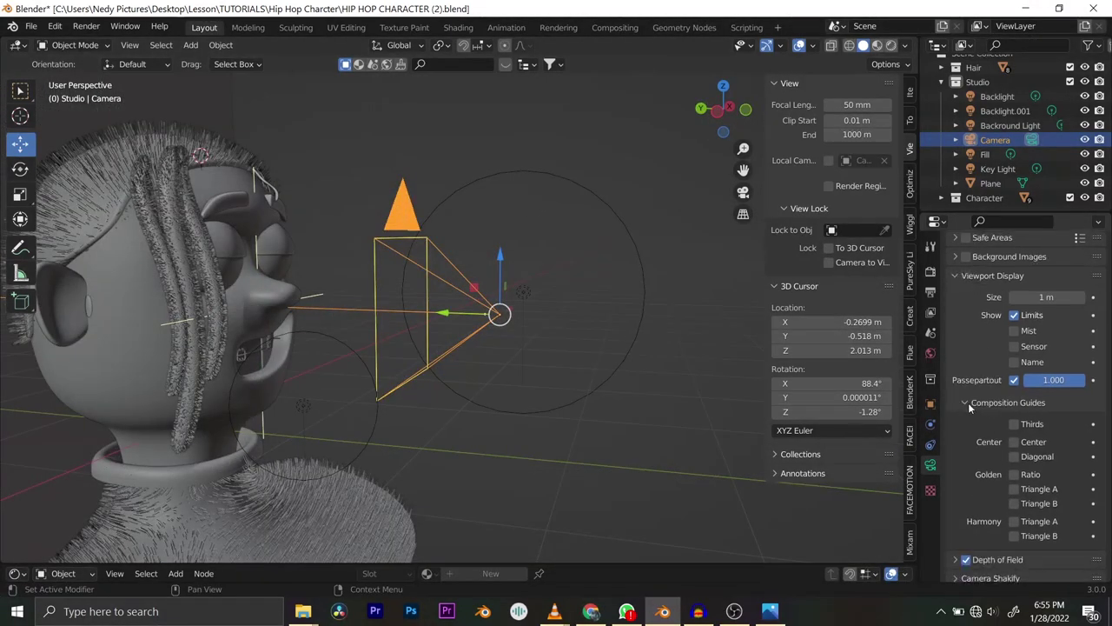
# Adjust the aperture in the camera's Depth of Field settings, ending with an F-Stop of 0.1.
pyautogui.click(966, 380)
pyautogui.click(957, 398)
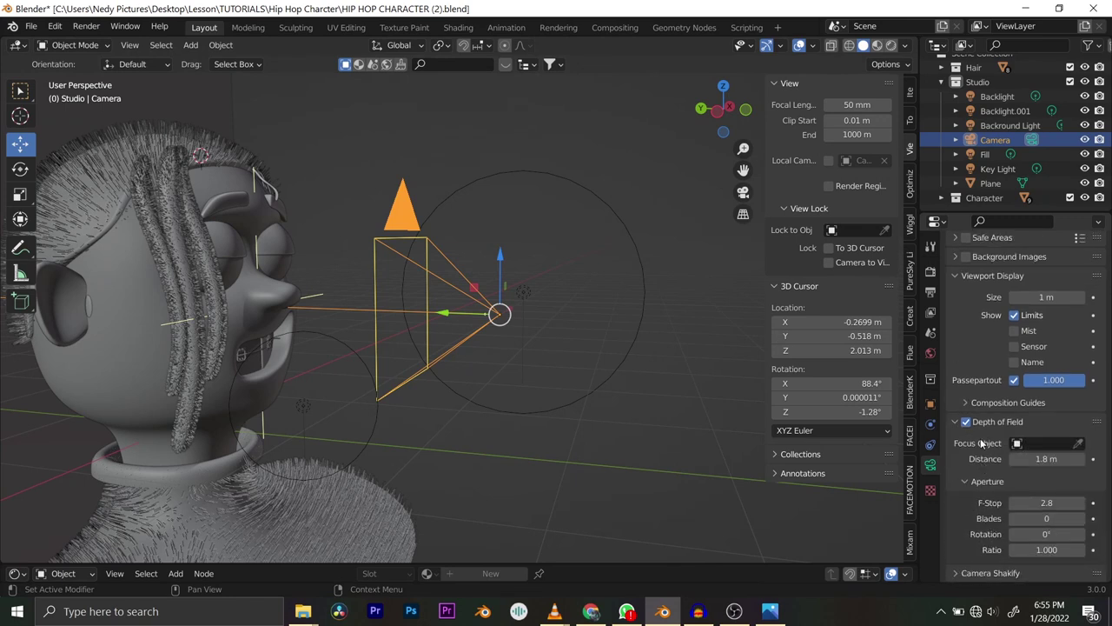
pyautogui.scroll(-2, 1023, 409)
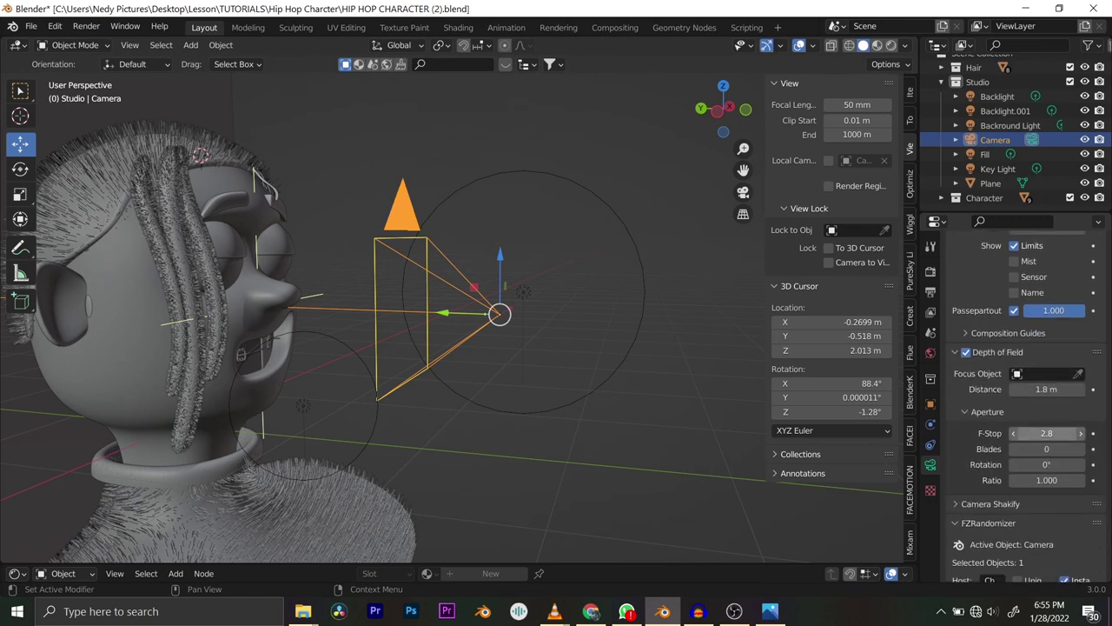
pyautogui.click(1033, 433)
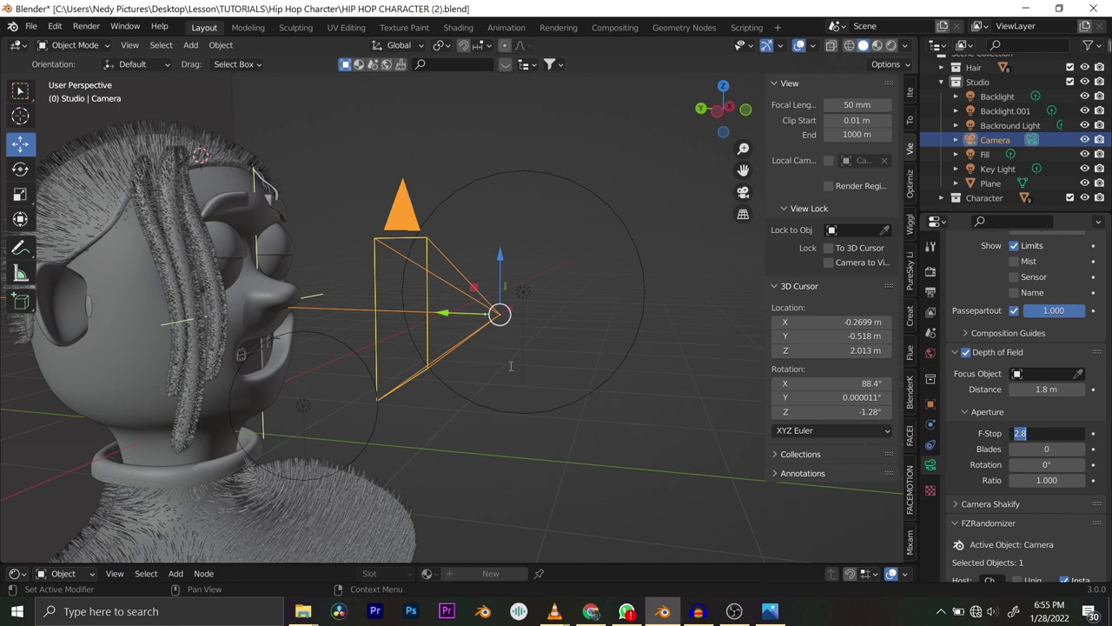
pyautogui.write('19.5')
pyautogui.press('Return')
pyautogui.moveTo(1047, 433); pyautogui.dragTo(1053, 433)
pyautogui.moveTo(1047, 433); pyautogui.dragTo(1026, 433)
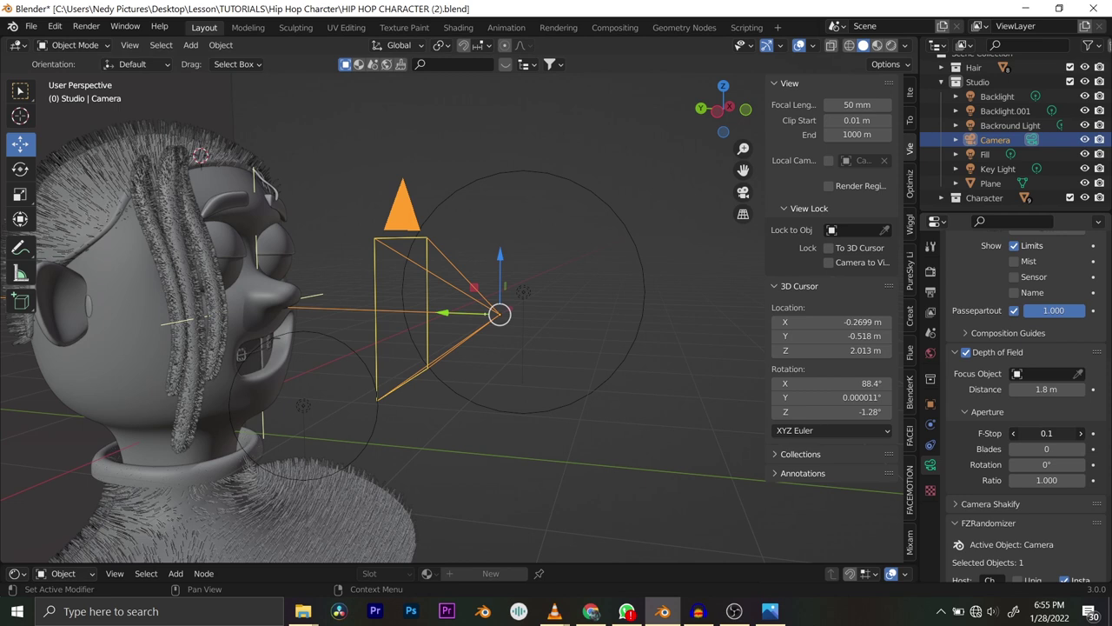
pyautogui.click(1043, 433)
pyautogui.click(1031, 433)
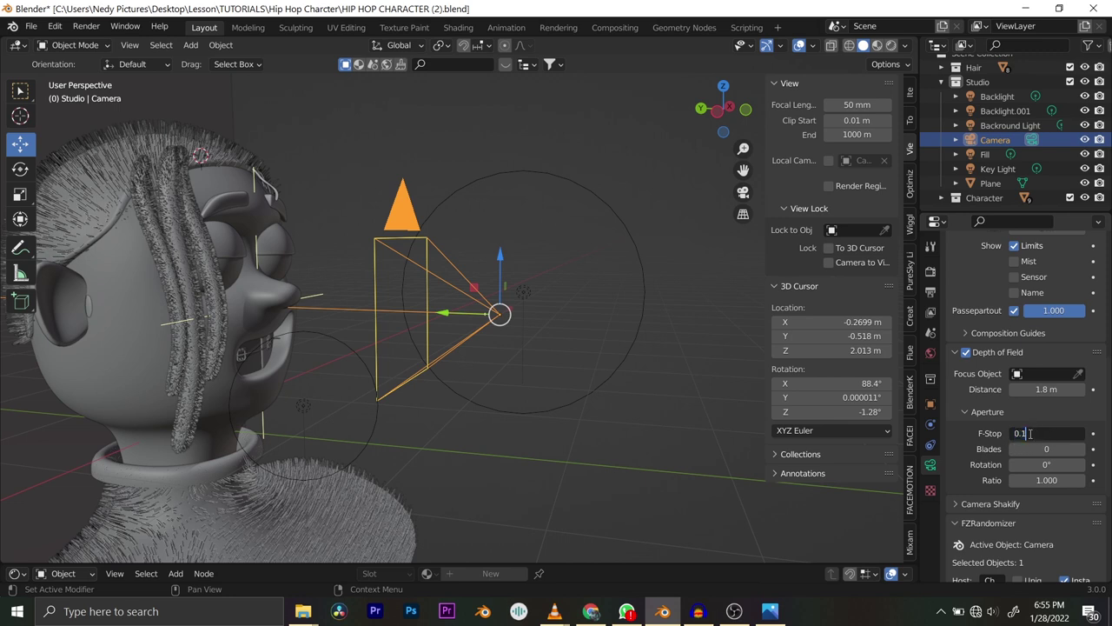
pyautogui.press('Return')
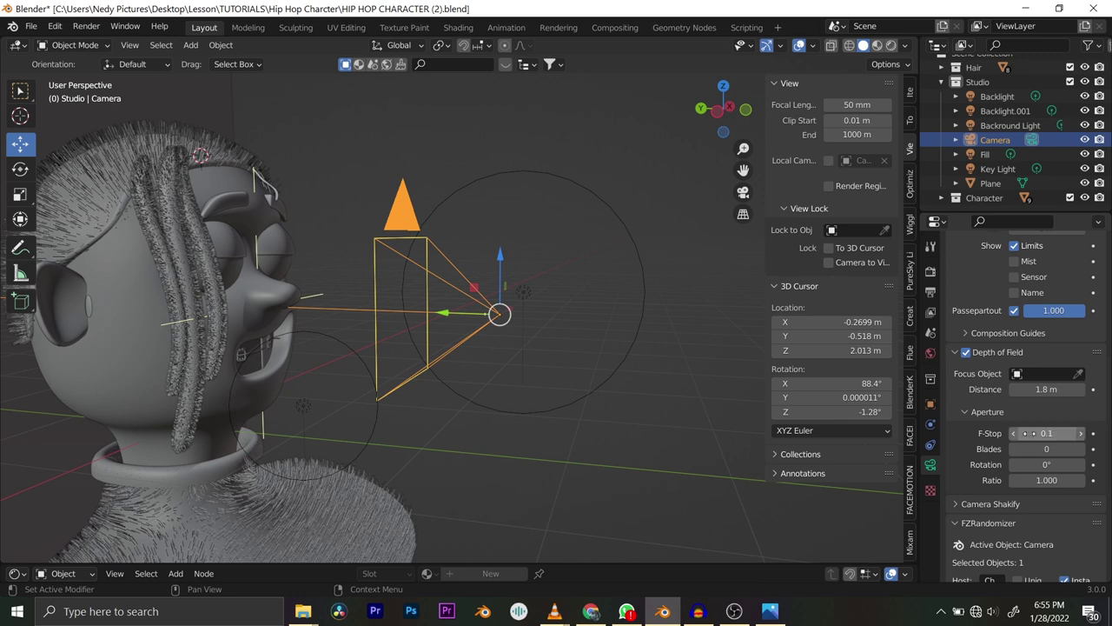
# Set the camera's aperture Ratio to 2 in its Depth of Field settings and save the file.
pyautogui.click(1065, 479)
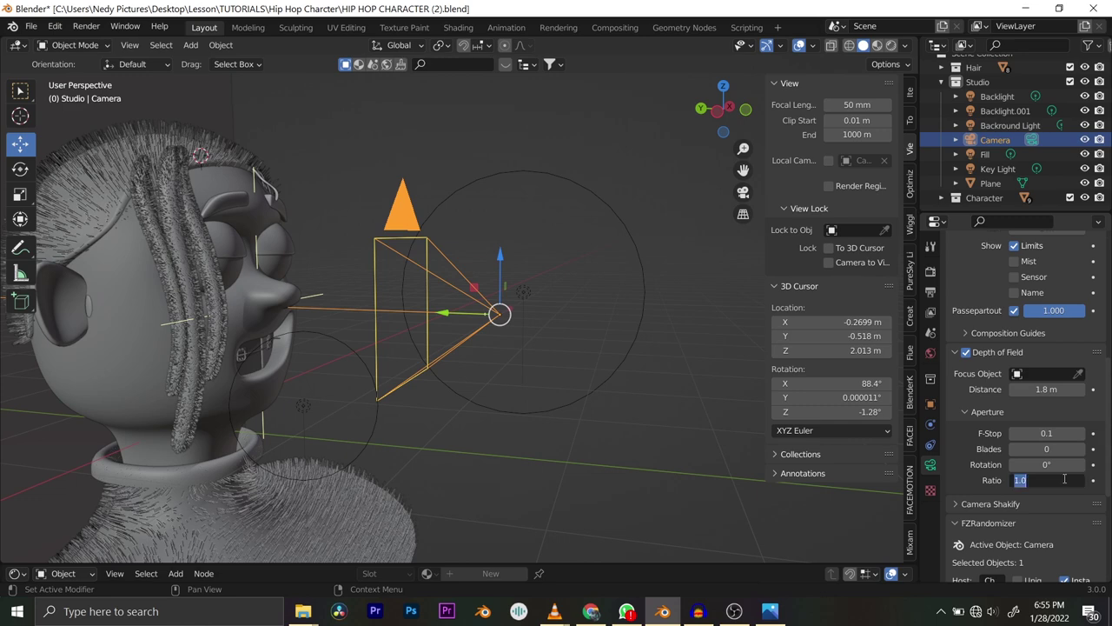
pyautogui.write('2')
pyautogui.press('Return')
pyautogui.hotkey('ctrl', 's')
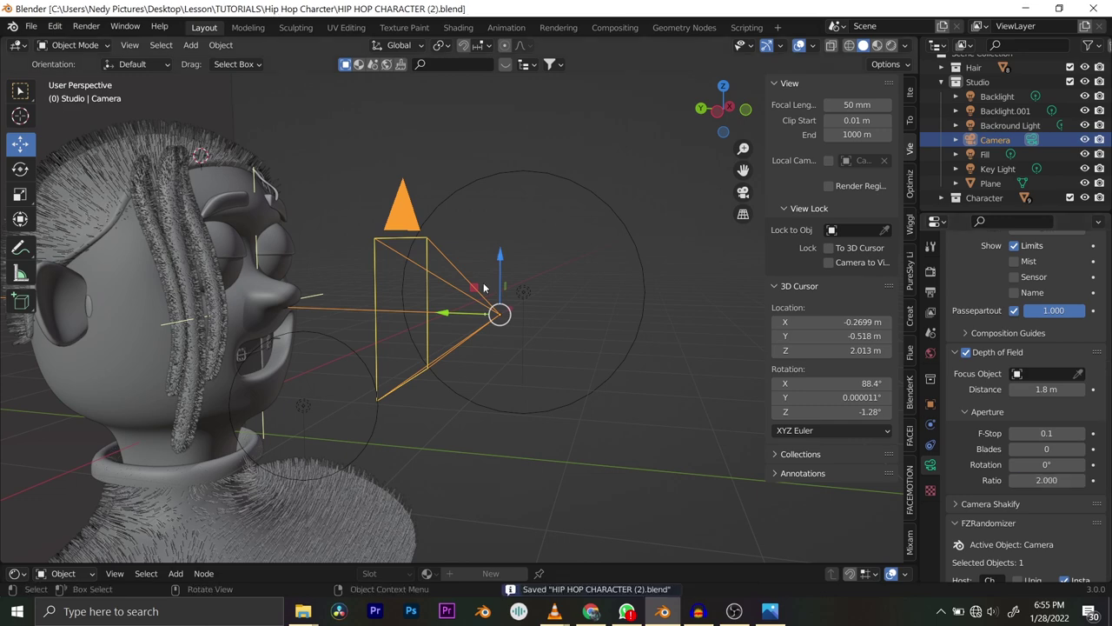
# Look through the camera and set the Cycles render sampling to 50 Max Samples.
pyautogui.moveTo(373, 304); pyautogui.dragTo(441, 281, button='middle')
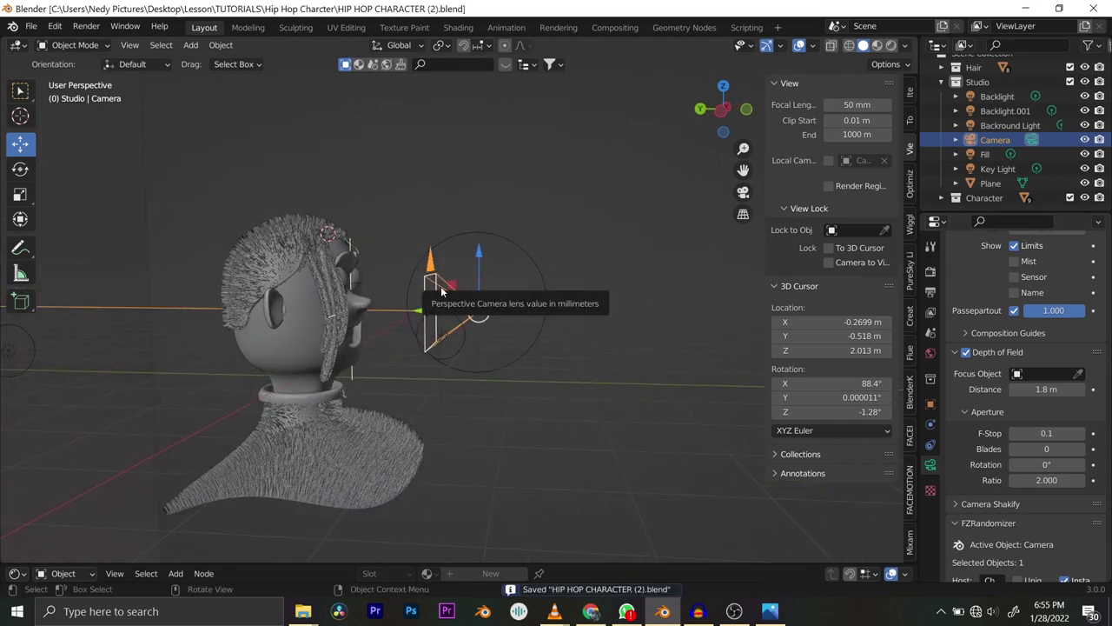
pyautogui.press('KP_0')
pyautogui.scroll(4, 474, 302)
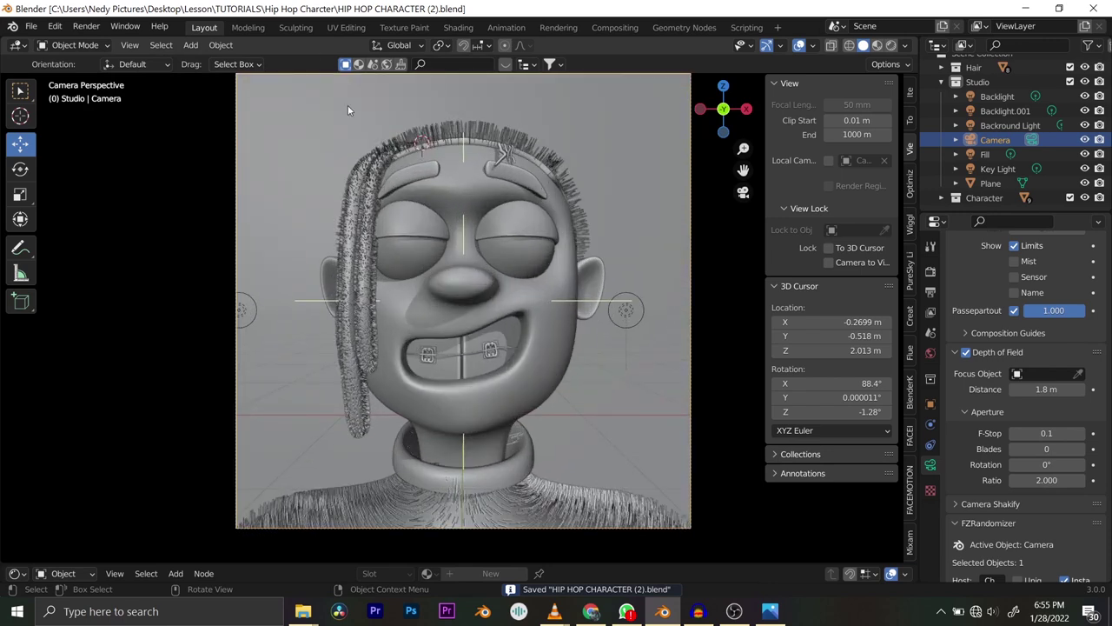
pyautogui.scroll(-1, 393, 134)
pyautogui.click(931, 271)
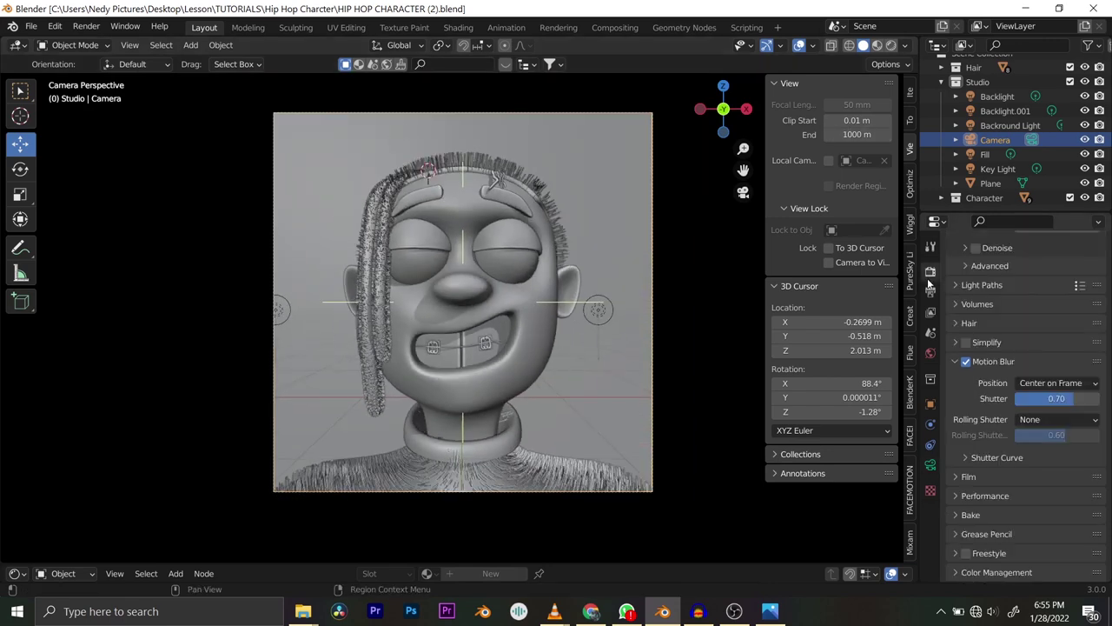
pyautogui.scroll(5, 967, 313)
pyautogui.click(967, 321)
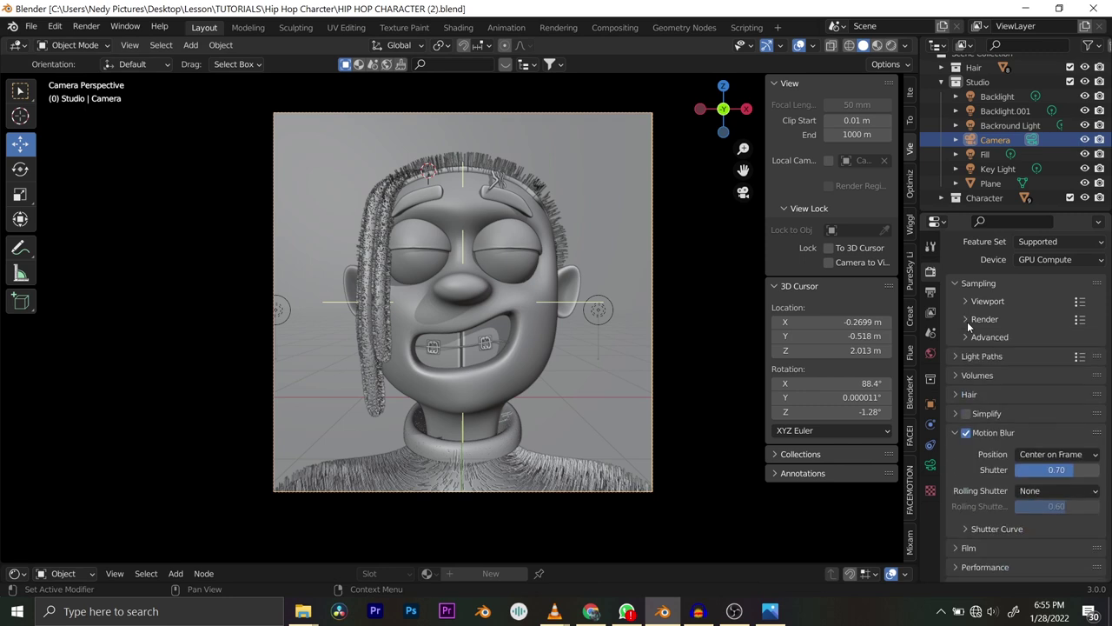
pyautogui.click(966, 321)
pyautogui.scroll(-1, 981, 348)
pyautogui.click(1047, 336)
pyautogui.write('50')
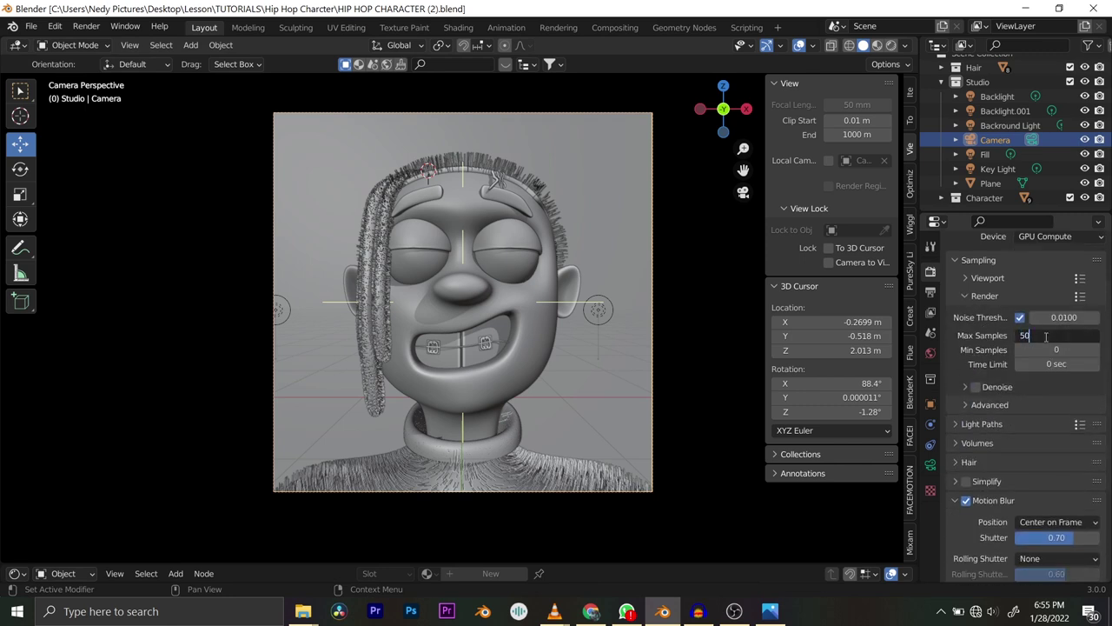
pyautogui.press('Return')
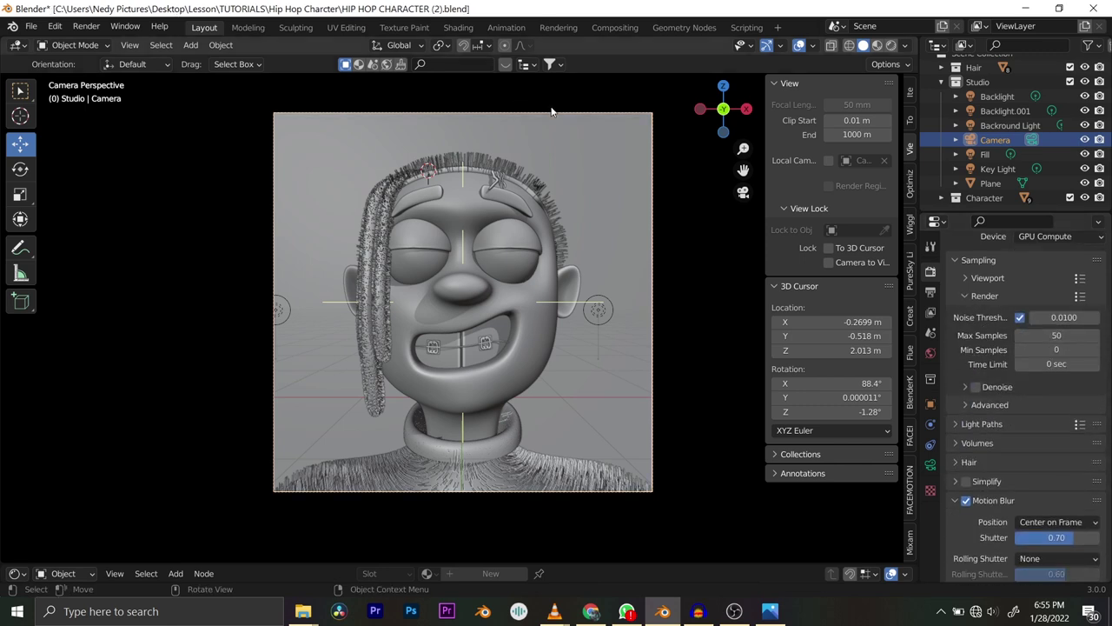
# Enable Denoise for the final render sampling.
pyautogui.scroll(2, 539, 115)
pyautogui.click(987, 386)
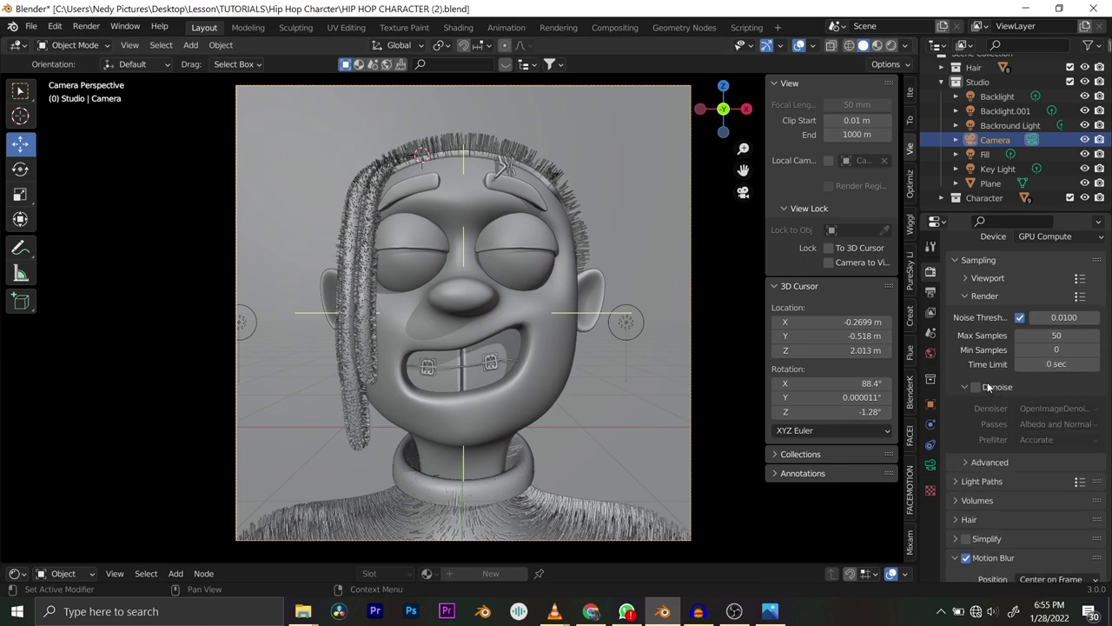
pyautogui.click(982, 388)
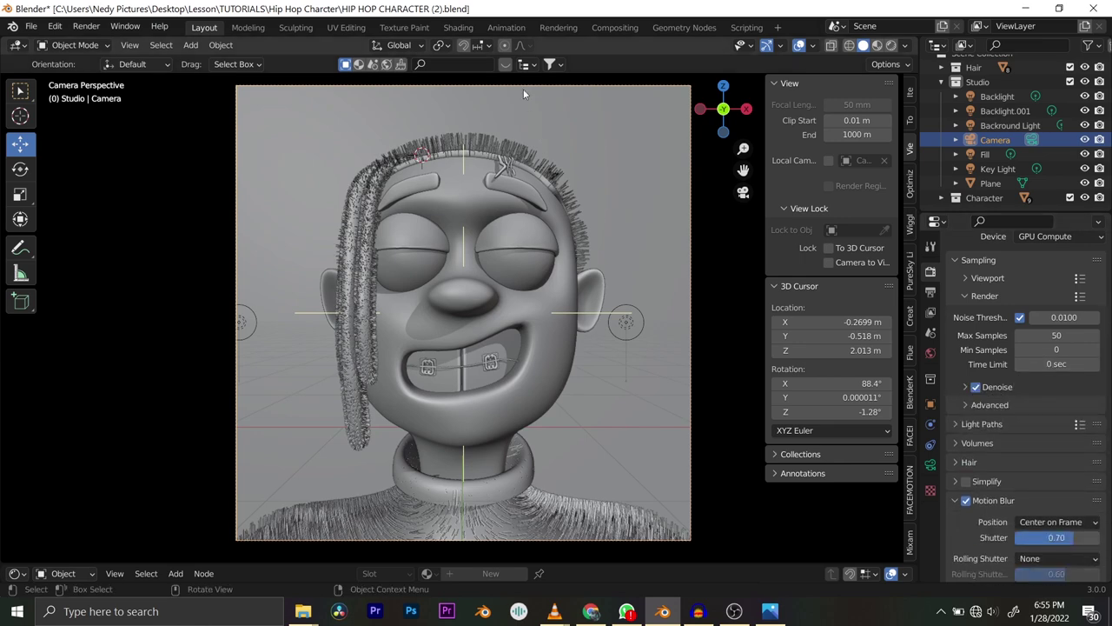
# Delete the Denoise node from the compositing node tree.
pyautogui.click(614, 27)
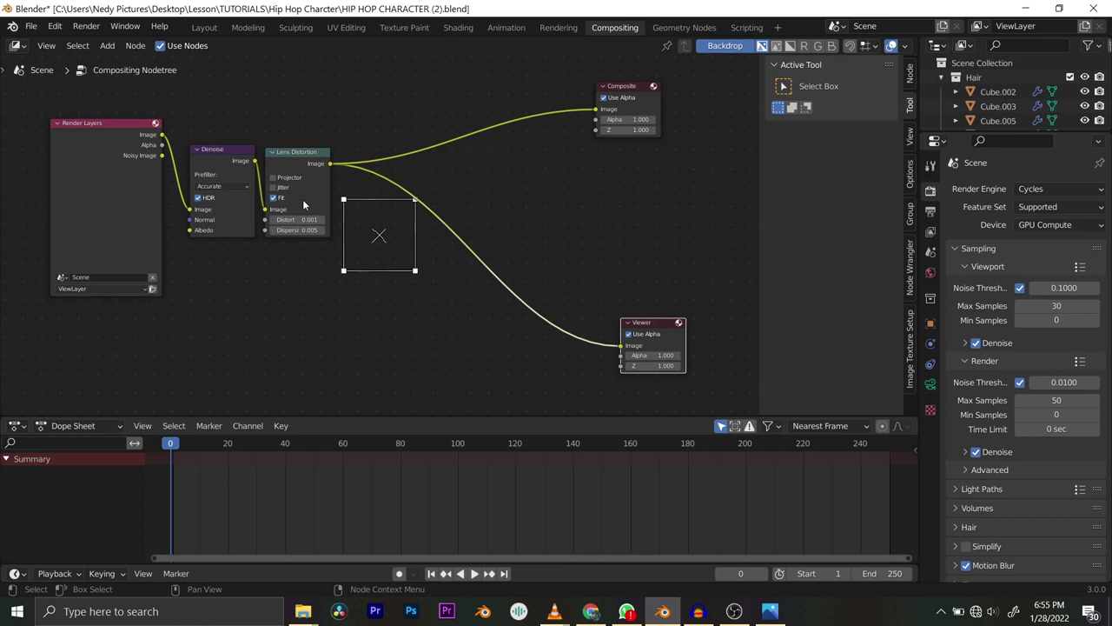
pyautogui.scroll(5, 304, 191)
pyautogui.click(303, 135)
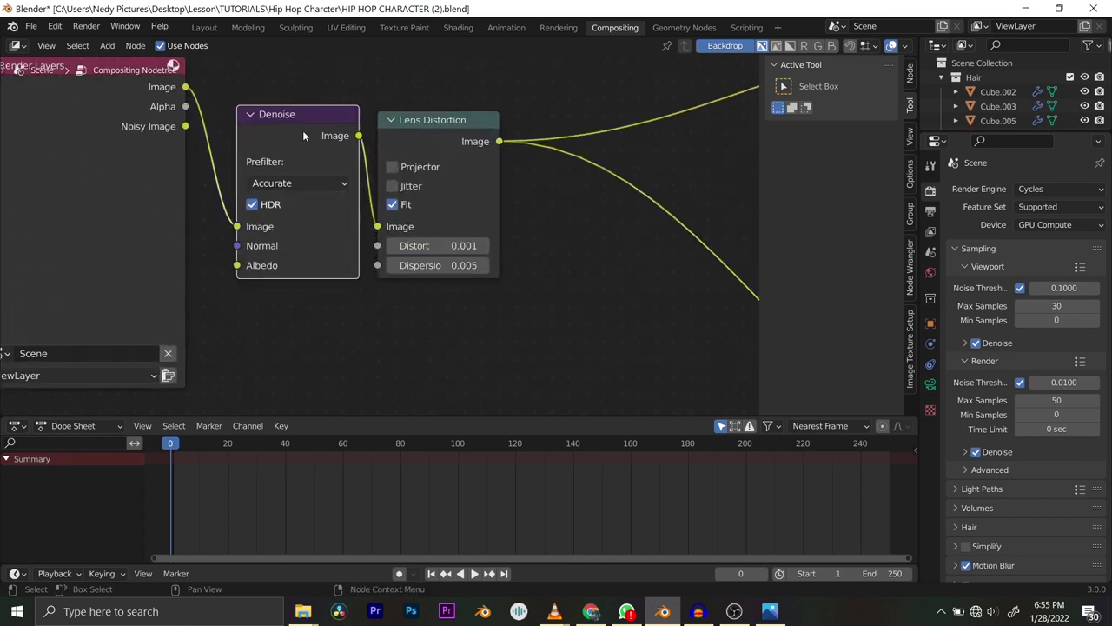
pyautogui.press('x')
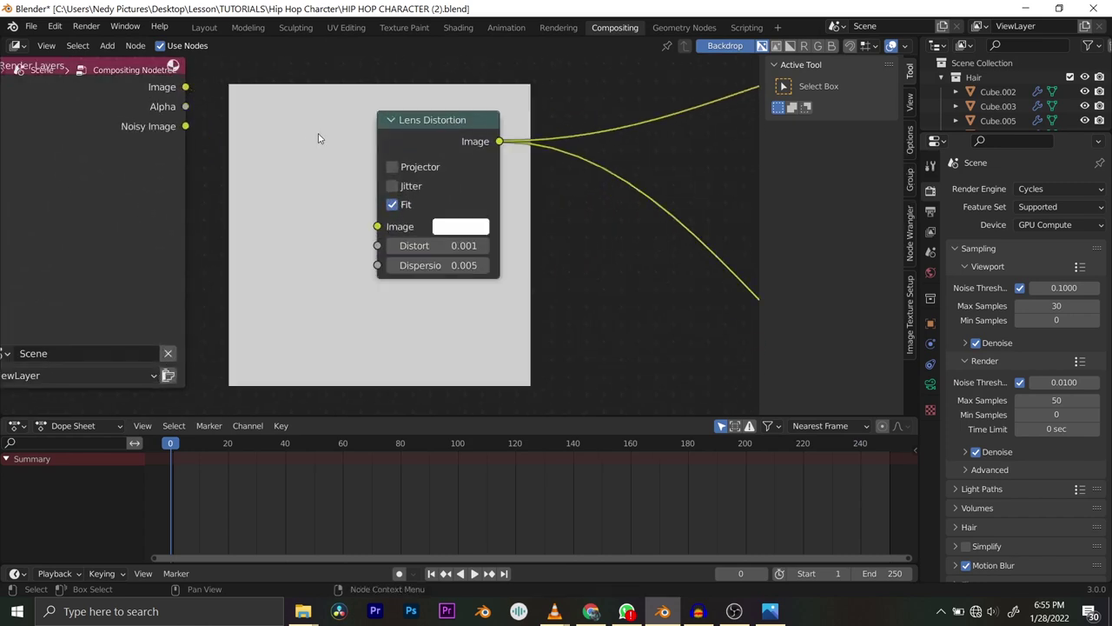
# Link the Image output of Render Layers to the Lens Distortion node's Image input and reposition the Lens Distortion node.
pyautogui.scroll(-4, 410, 150)
pyautogui.moveTo(455, 174); pyautogui.dragTo(410, 155, button='middle')
pyautogui.scroll(2, 256, 166)
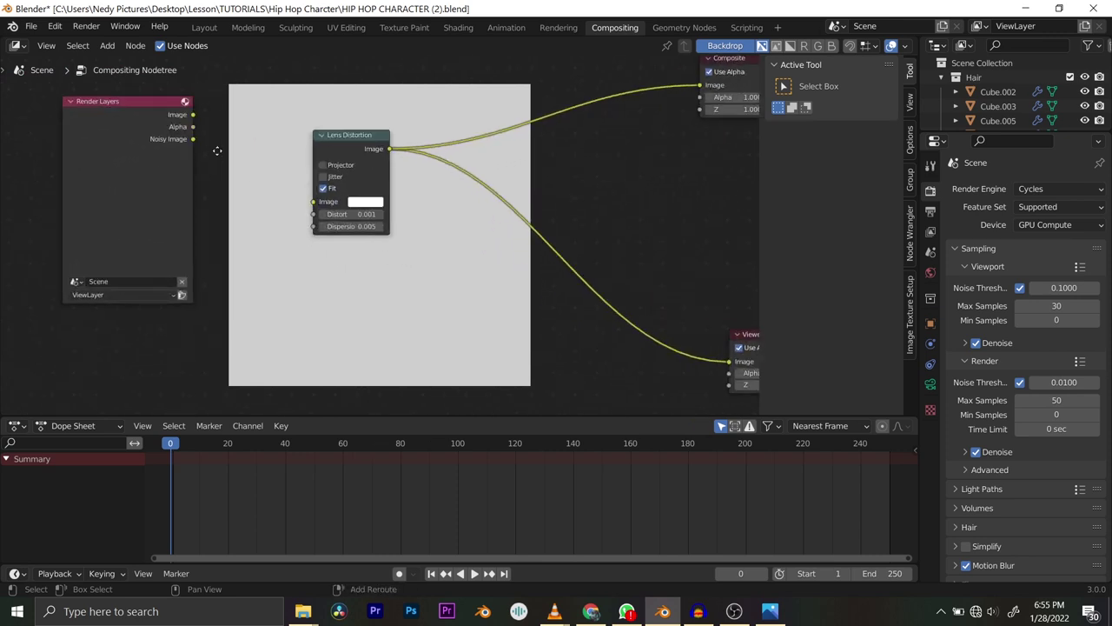
pyautogui.moveTo(218, 152); pyautogui.dragTo(249, 173, button='middle')
pyautogui.scroll(1, 195, 126)
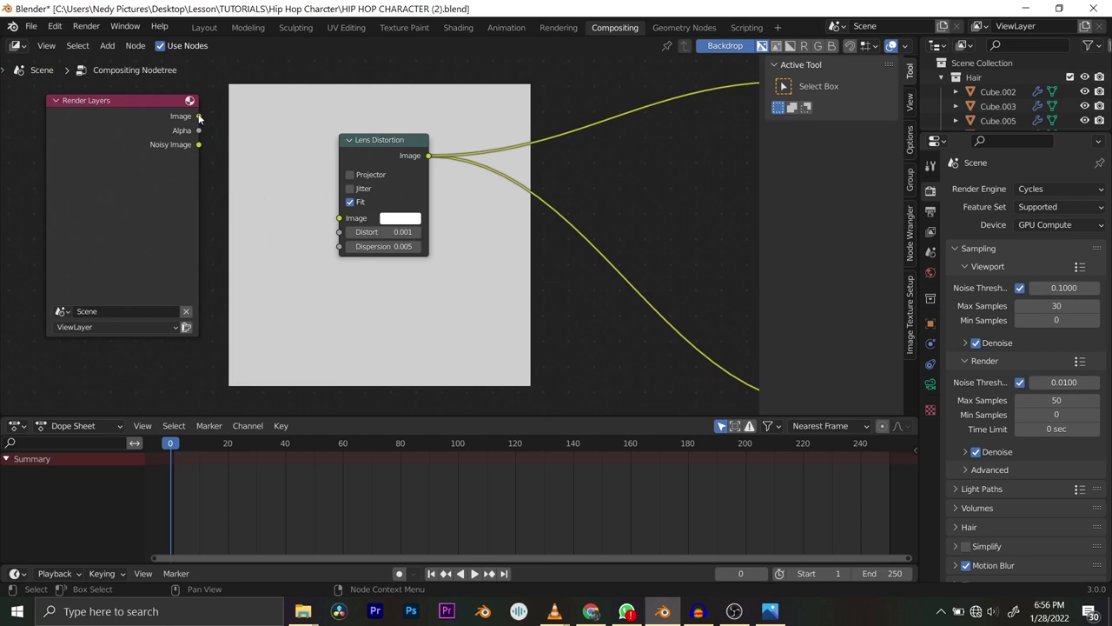
pyautogui.moveTo(199, 115); pyautogui.dragTo(339, 218)
pyautogui.moveTo(371, 160); pyautogui.dragTo(257, 170, button='middle')
pyautogui.moveTo(248, 104); pyautogui.dragTo(244, 136)
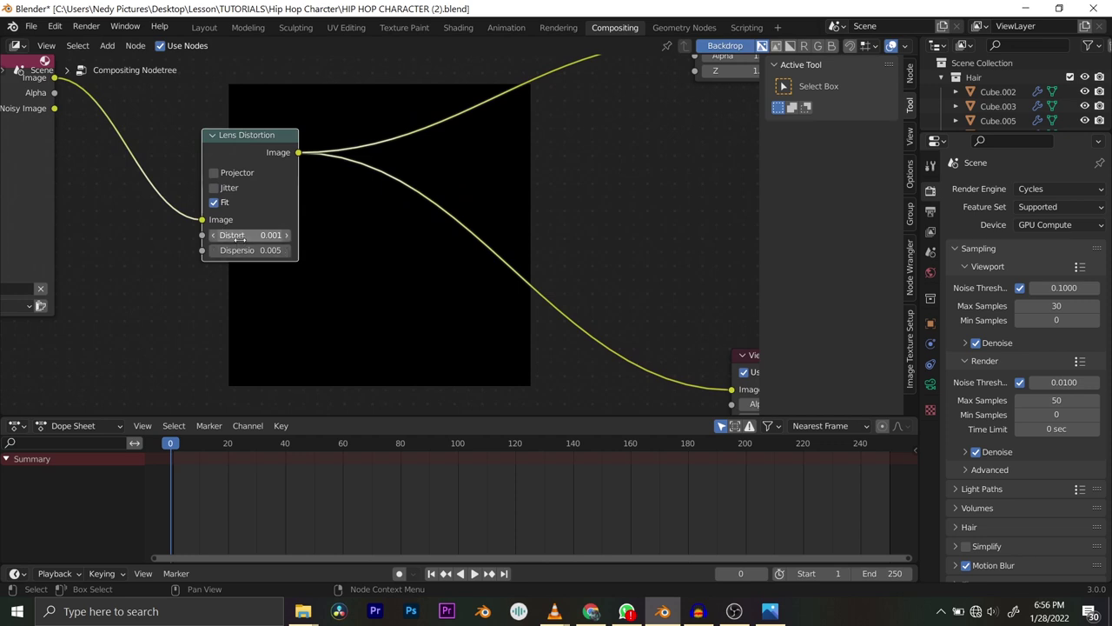
# Set the Lens Distortion node's Dispersion to 0.008 and save the file.
pyautogui.scroll(1, 239, 237)
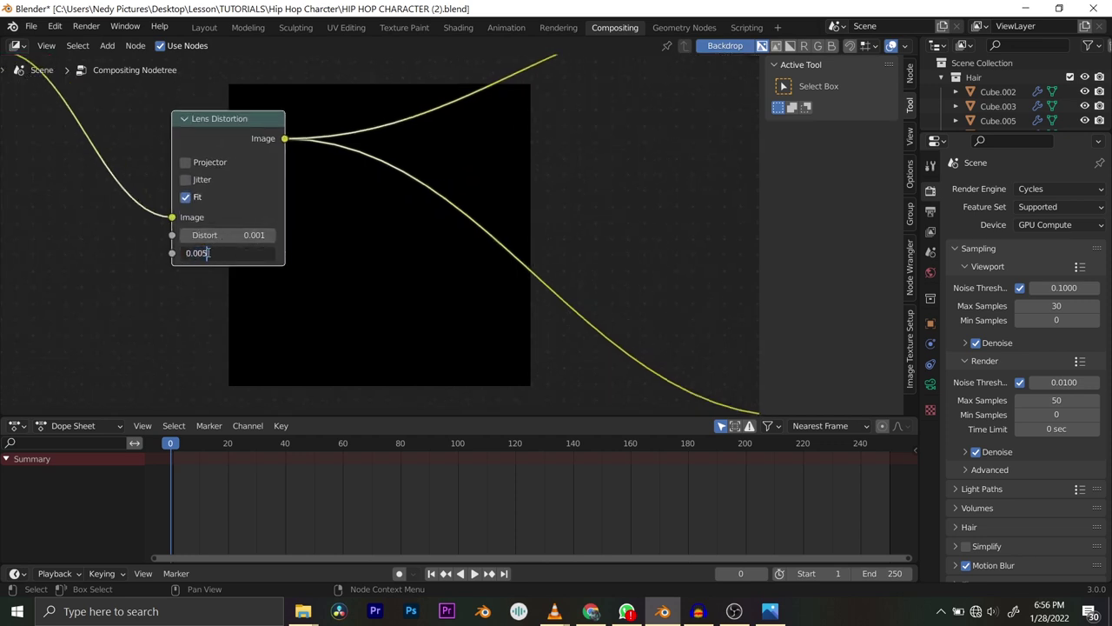
pyautogui.write('8')
pyautogui.press('Return')
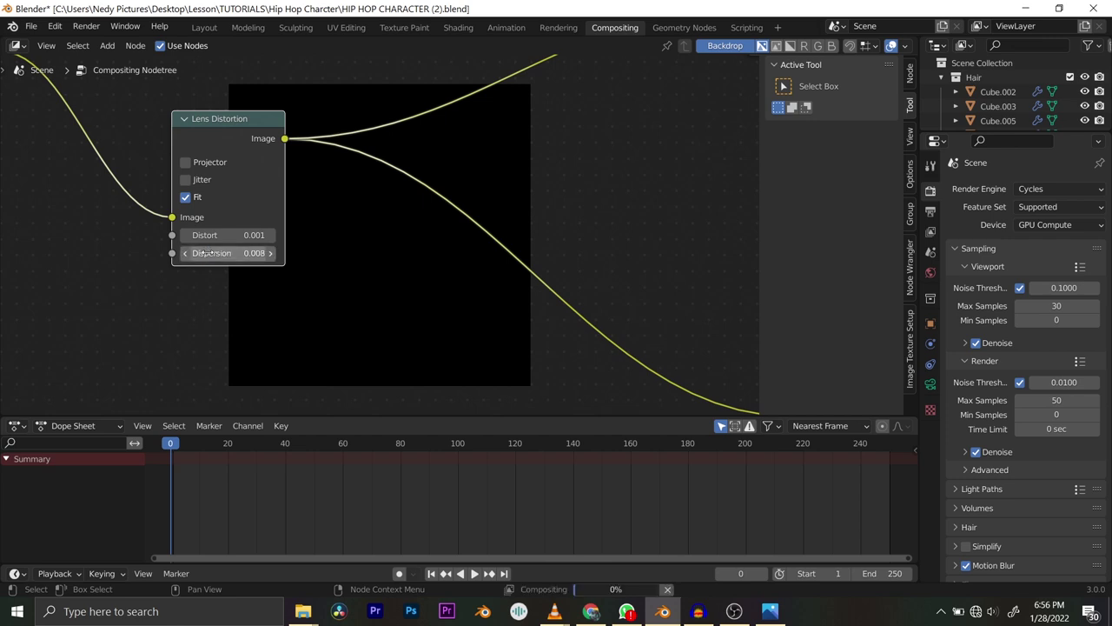
pyautogui.hotkey('ctrl', 's')
pyautogui.scroll(-4, 467, 203)
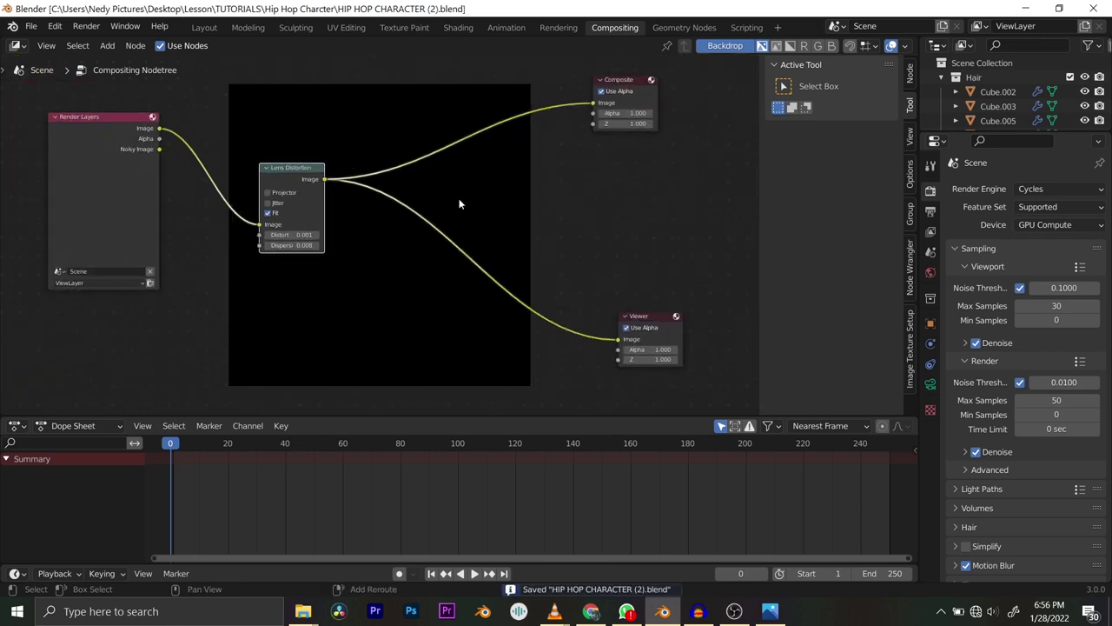
pyautogui.moveTo(459, 203); pyautogui.dragTo(504, 220, button='middle')
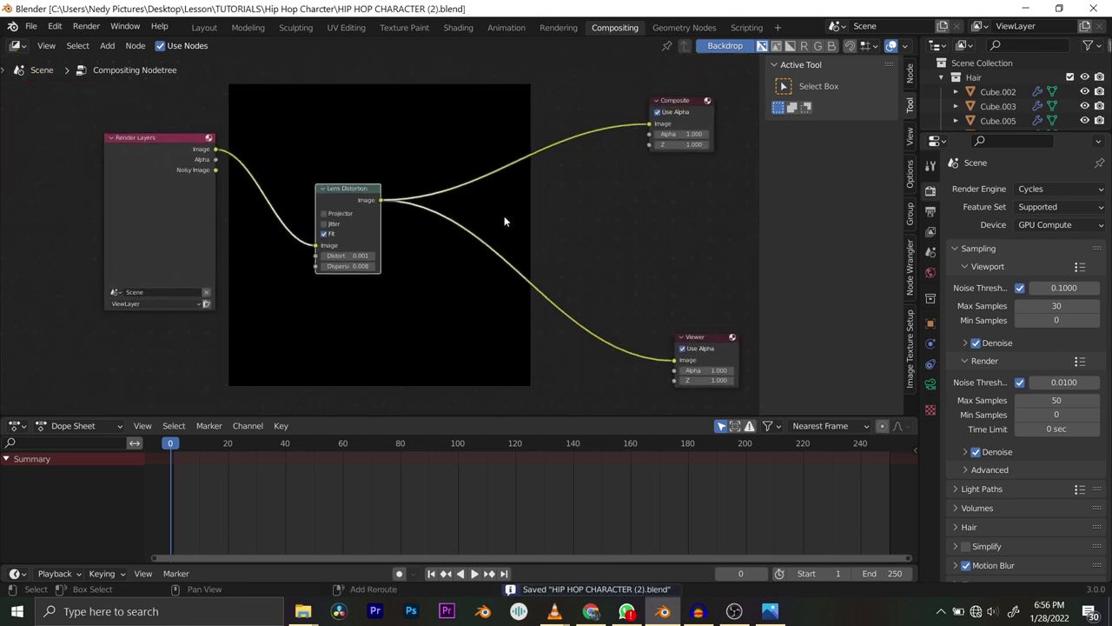
# Return to the Layout workspace and render the image from the camera.
pyautogui.click(200, 28)
pyautogui.scroll(-2, 477, 231)
pyautogui.scroll(1, 476, 231)
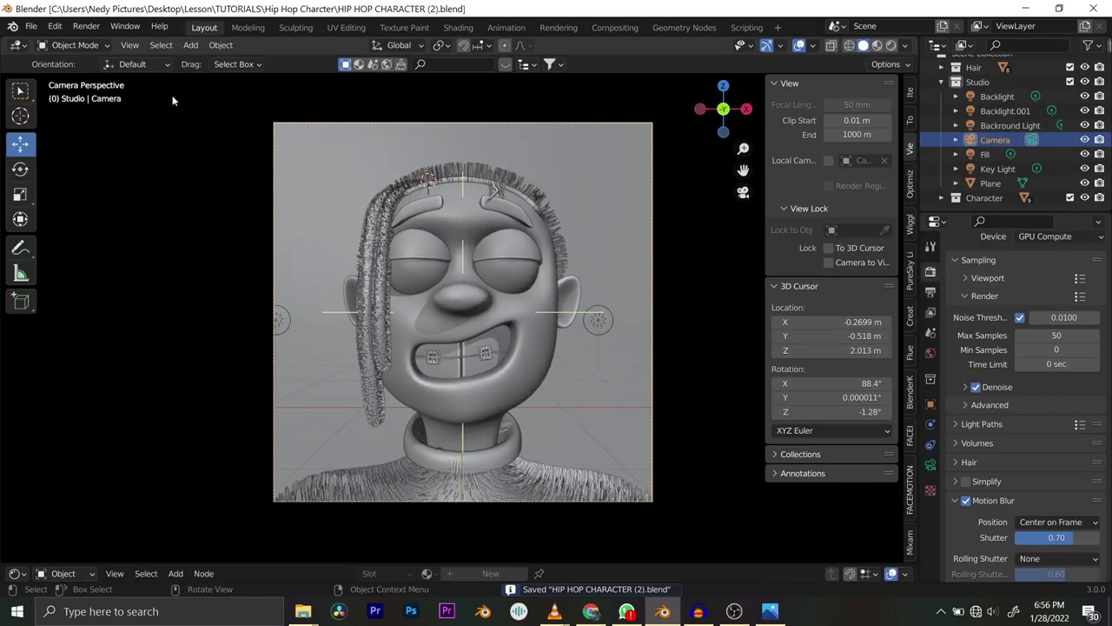
pyautogui.click(87, 27)
pyautogui.click(108, 43)
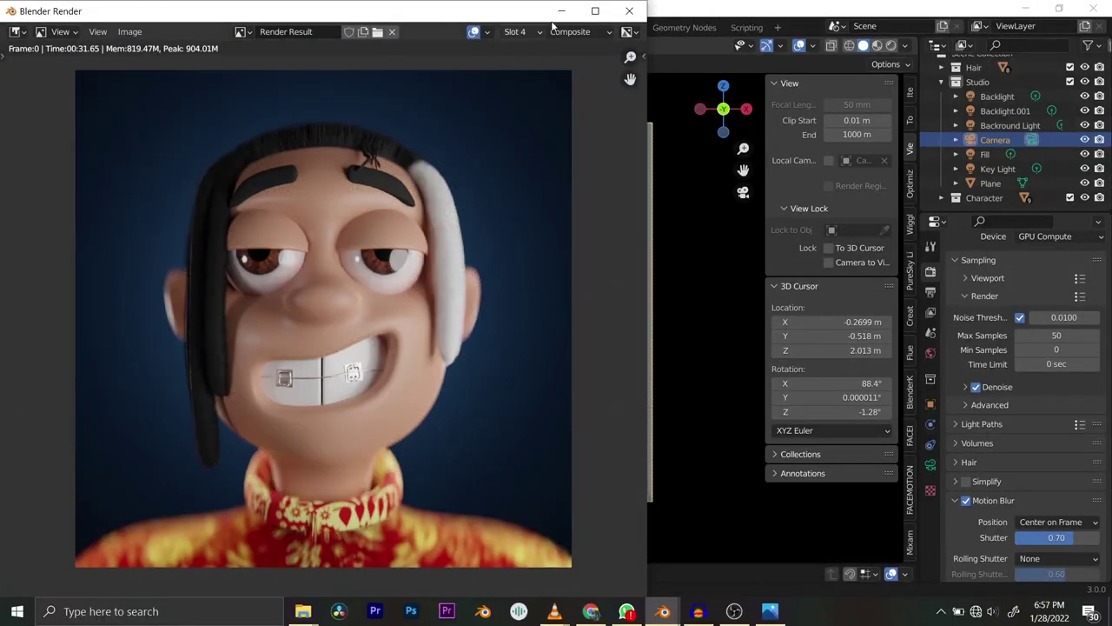
# Examine the maximized render of the character up close, checking the eyes, teeth and hair, and close the render window.
pyautogui.doubleClick(556, 10)
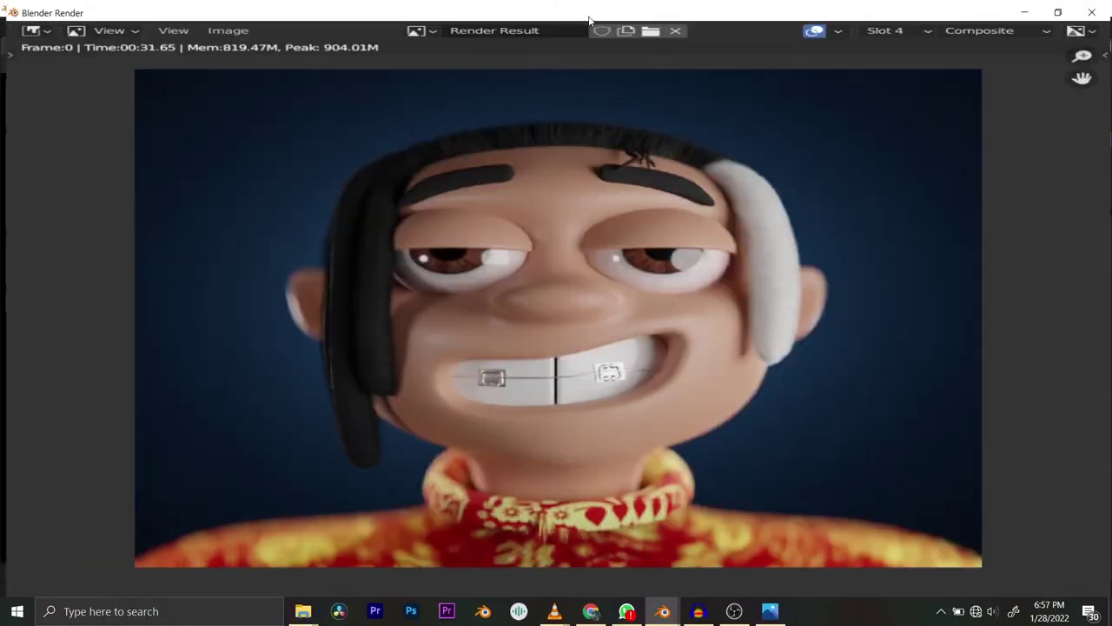
pyautogui.scroll(1, 585, 265)
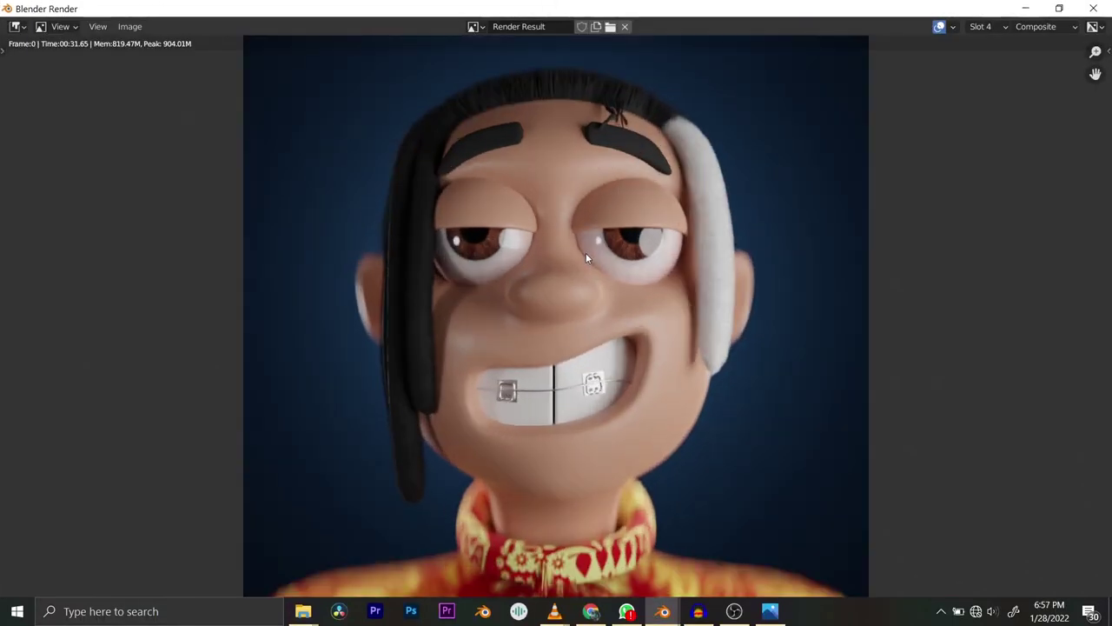
pyautogui.scroll(2, 585, 252)
pyautogui.scroll(-3, 585, 253)
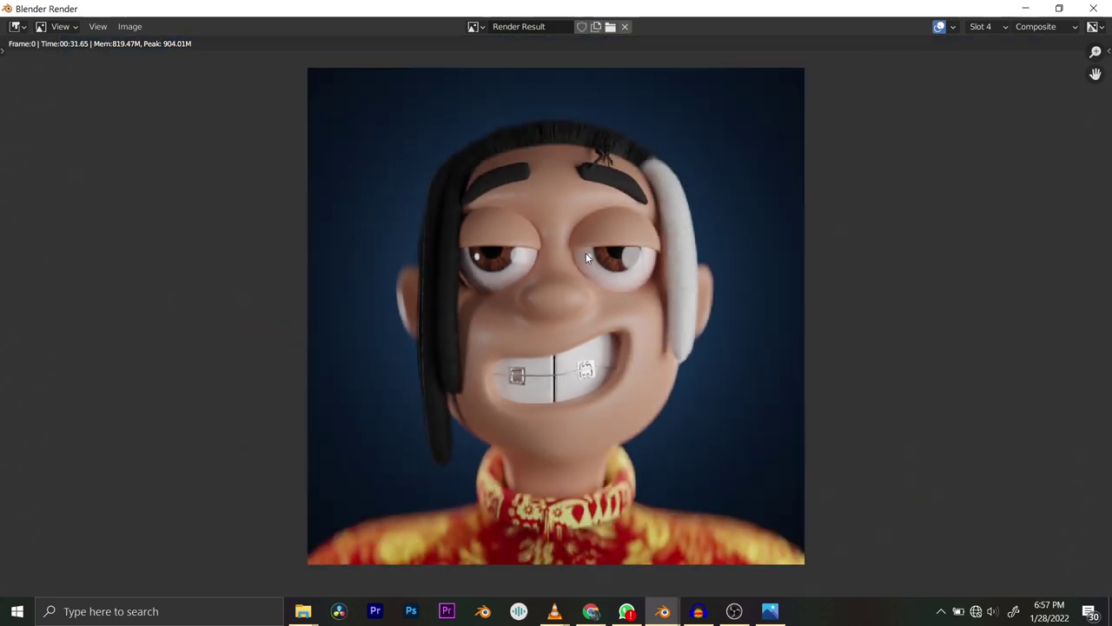
pyautogui.scroll(4, 565, 235)
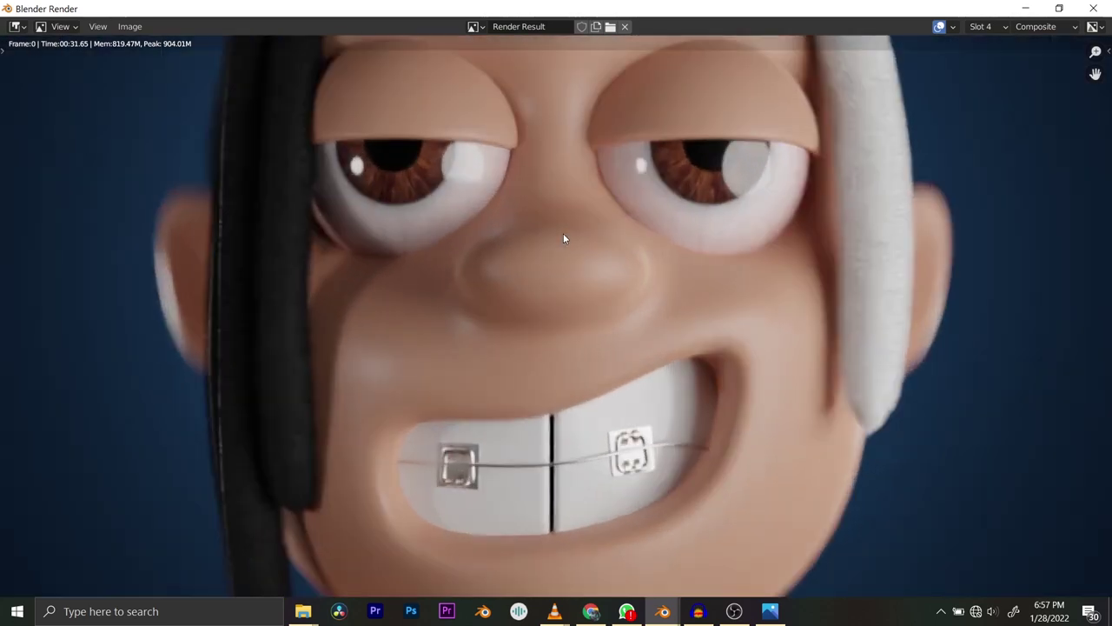
pyautogui.scroll(-4, 563, 235)
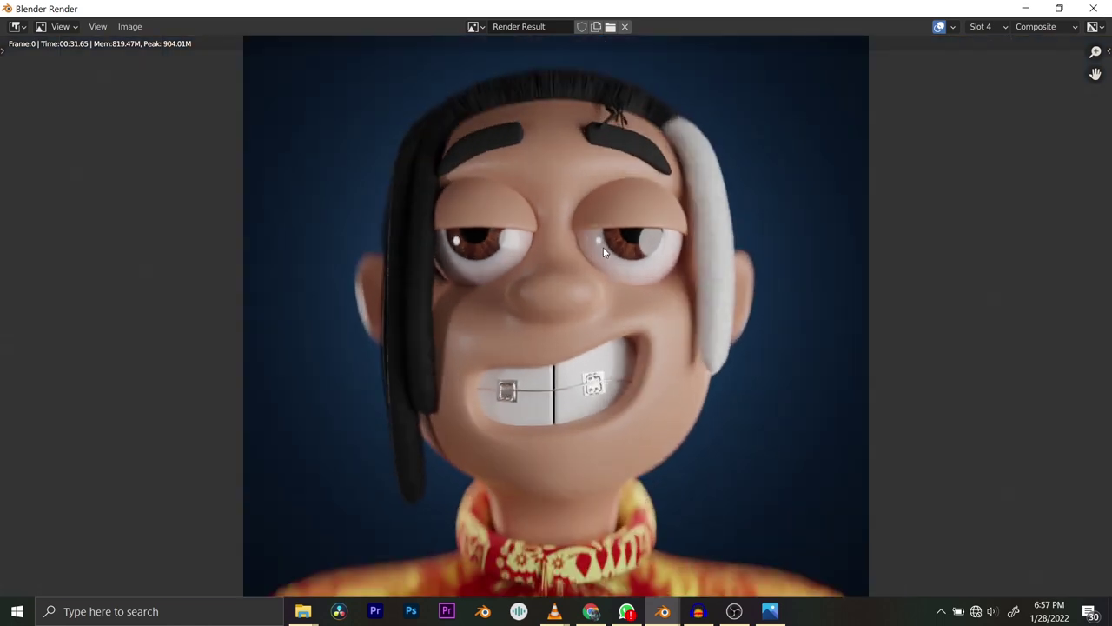
pyautogui.scroll(1, 626, 248)
pyautogui.scroll(2, 747, 174)
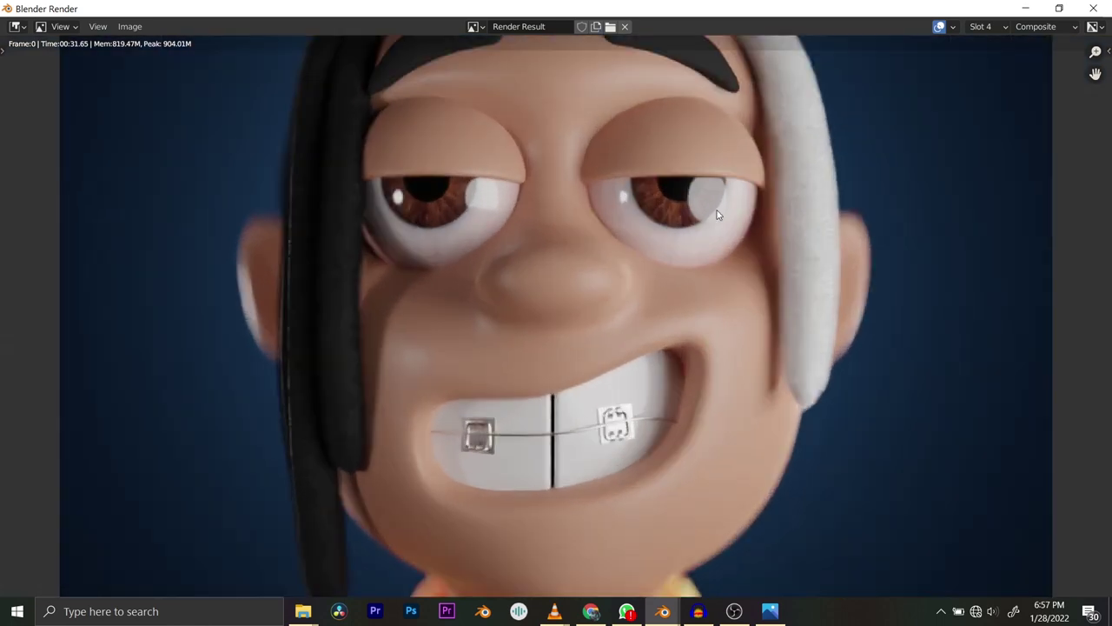
pyautogui.scroll(-3, 753, 200)
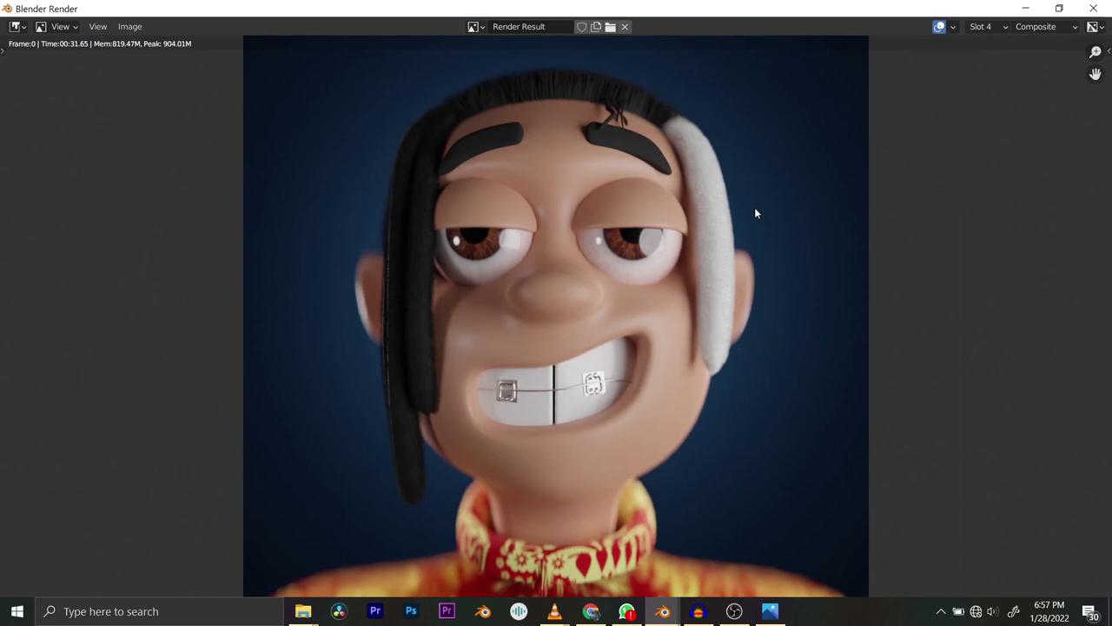
pyautogui.click(1104, 12)
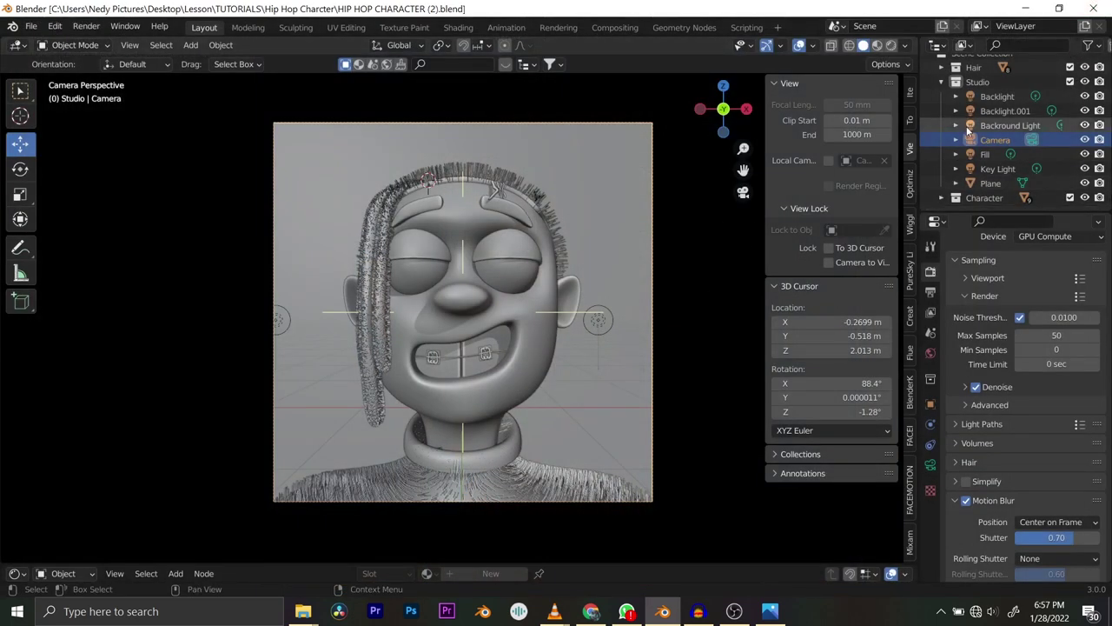
# Unhide the dreadlock object Cube.010 in the Hair collection and select it.
pyautogui.scroll(1, 1008, 130)
pyautogui.click(956, 77)
pyautogui.scroll(-2, 1030, 104)
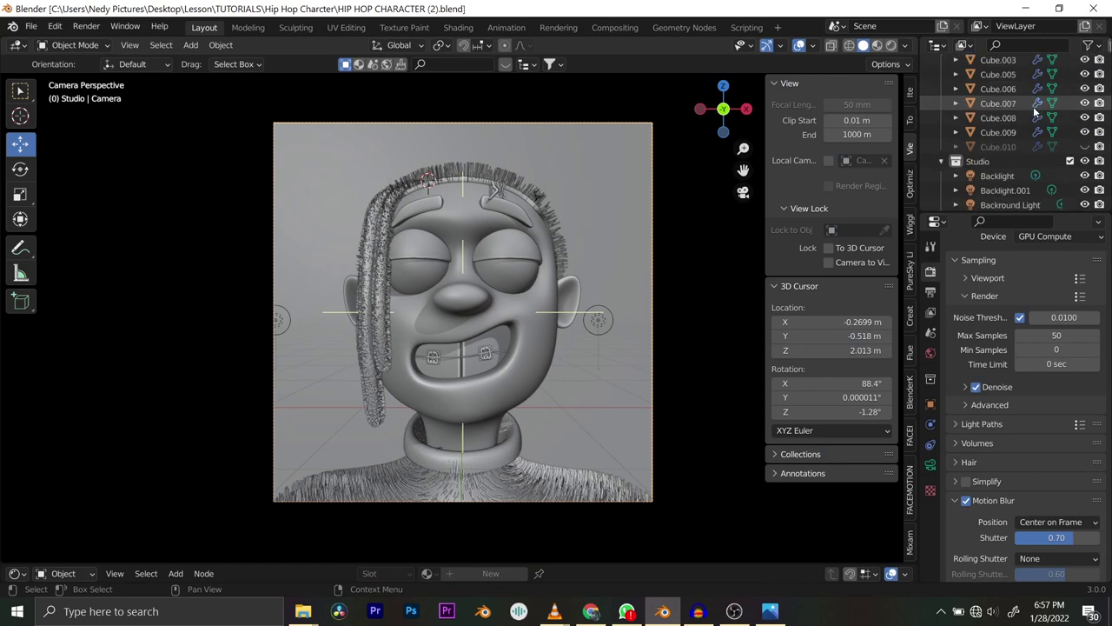
pyautogui.click(1085, 147)
pyautogui.click(997, 147)
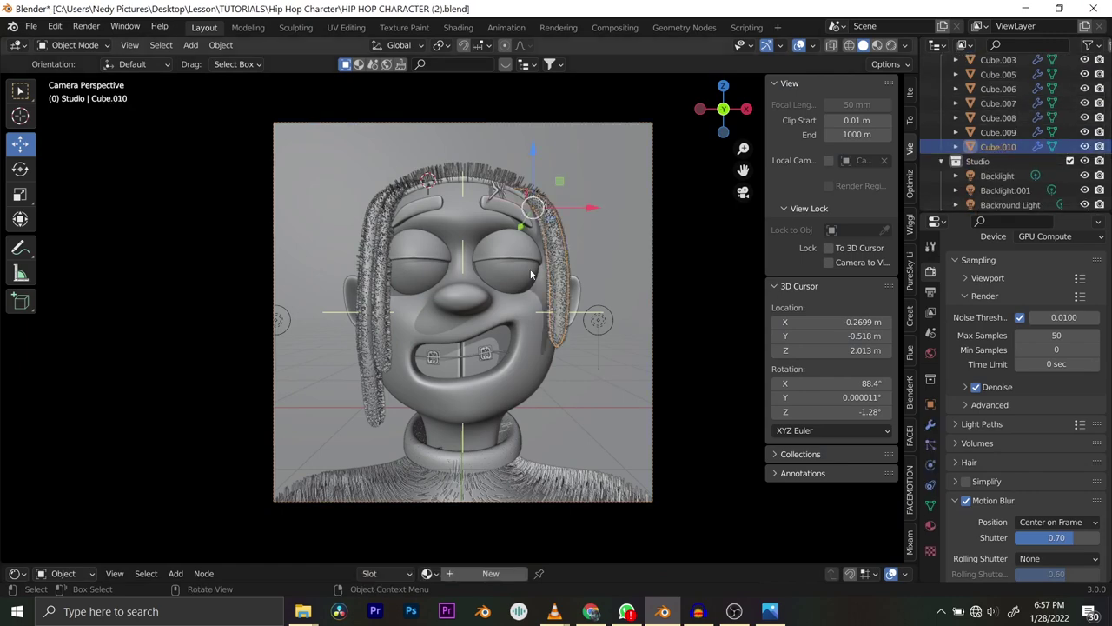
# Assign the existing Hair material to the dreadlock Cube.010.
pyautogui.scroll(3, 607, 266)
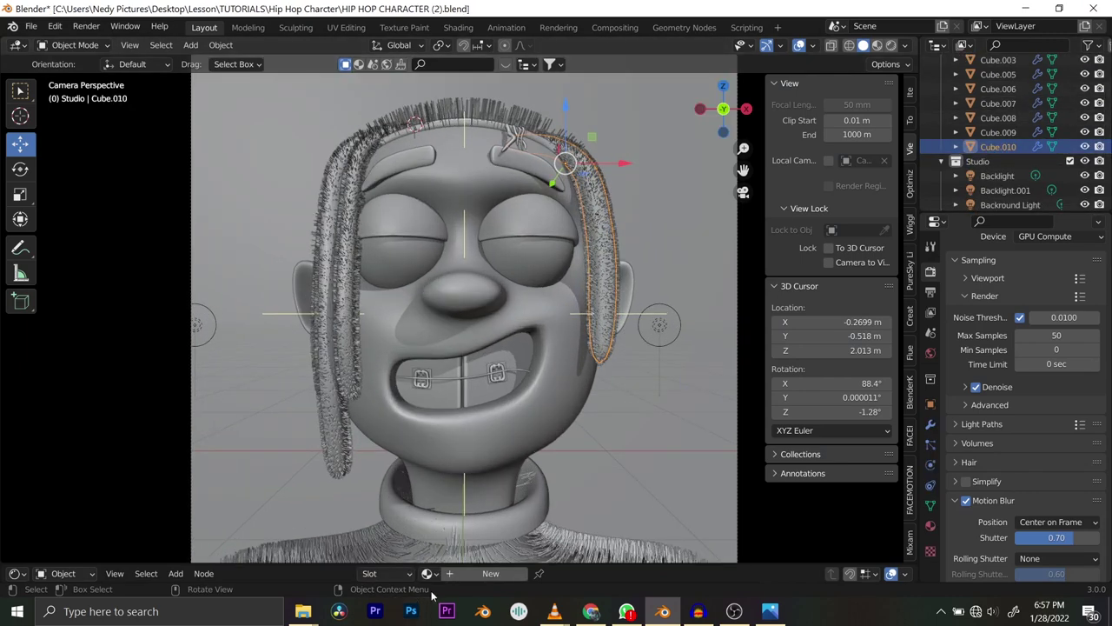
pyautogui.click(428, 574)
pyautogui.click(431, 461)
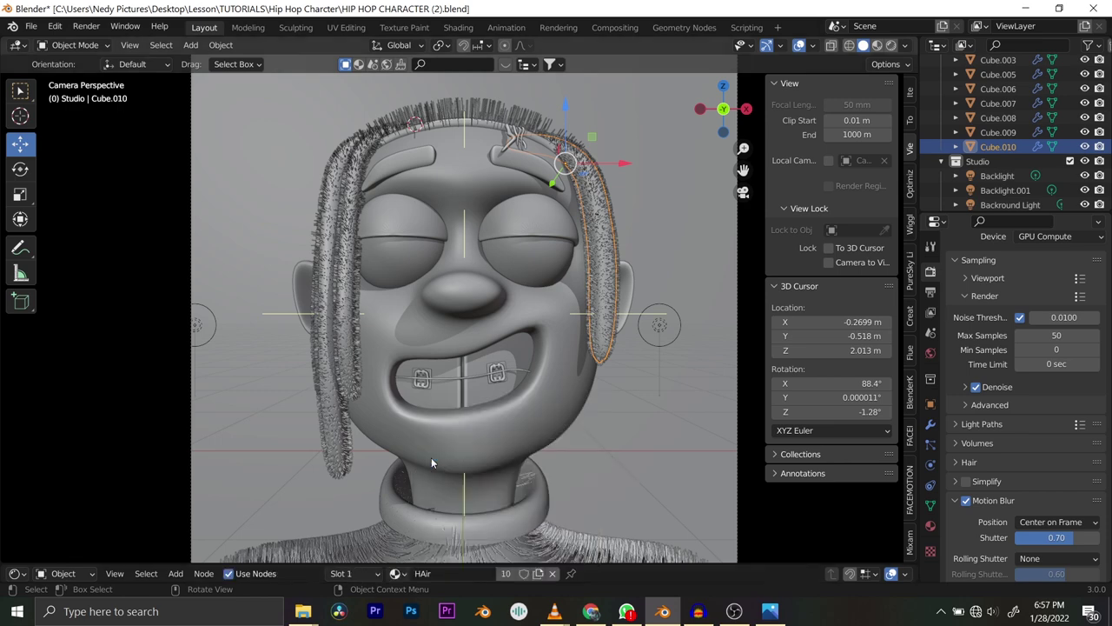
pyautogui.scroll(-5, 418, 307)
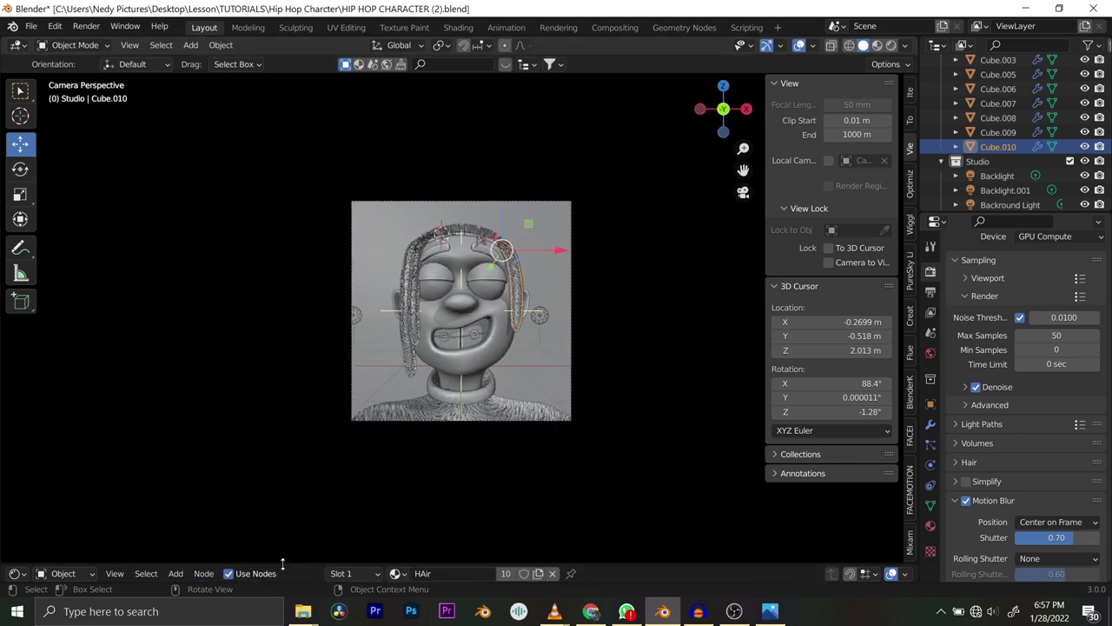
# Set the Hair material's roughness to 1.000 and its specular to about 0.049, and save the file.
pyautogui.moveTo(283, 564); pyautogui.dragTo(282, 305)
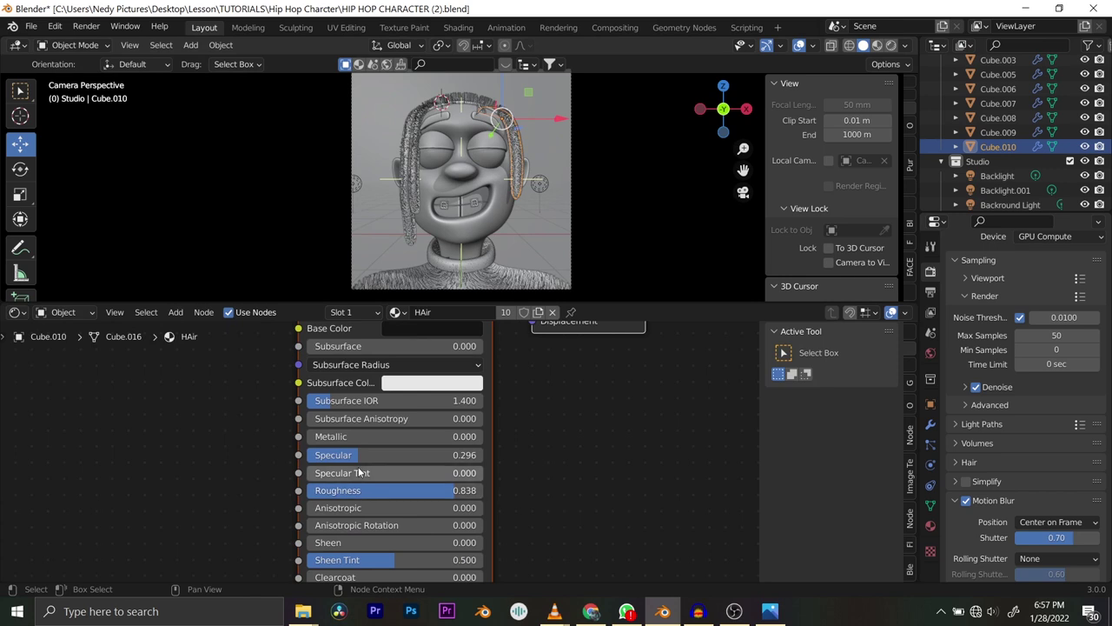
pyautogui.scroll(1, 359, 472)
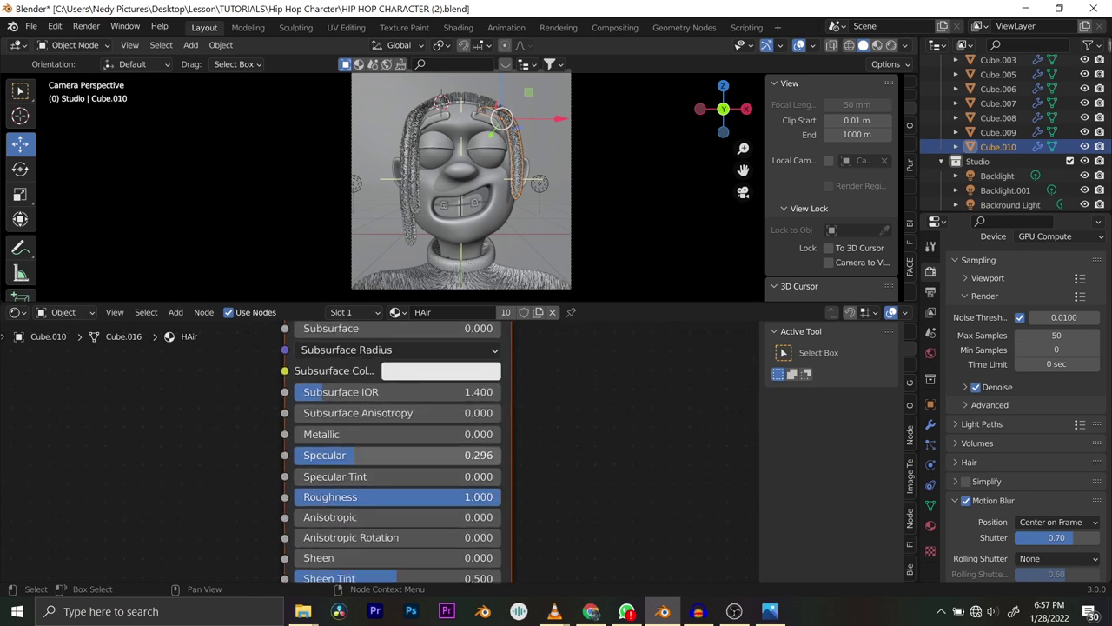
pyautogui.moveTo(435, 455); pyautogui.dragTo(406, 454)
pyautogui.hotkey('ctrl', 's')
# Select the character's Head and bring its entire SKIN shader node into view in an enlarged node editor.
pyautogui.scroll(-2, 433, 207)
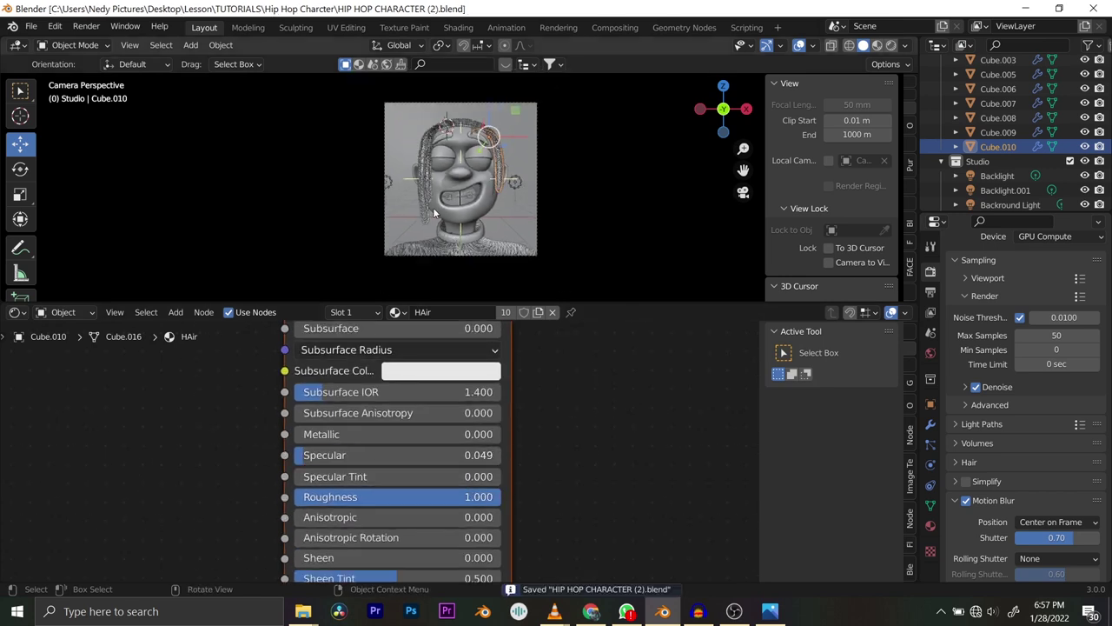
pyautogui.moveTo(414, 299); pyautogui.dragTo(414, 432)
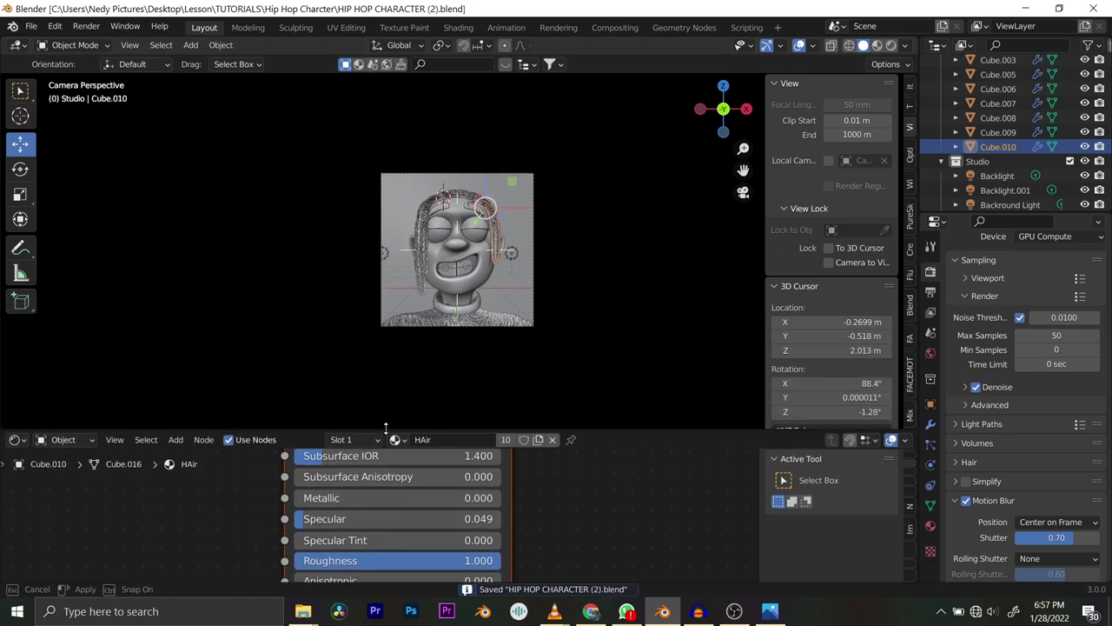
pyautogui.scroll(5, 460, 243)
pyautogui.click(520, 270)
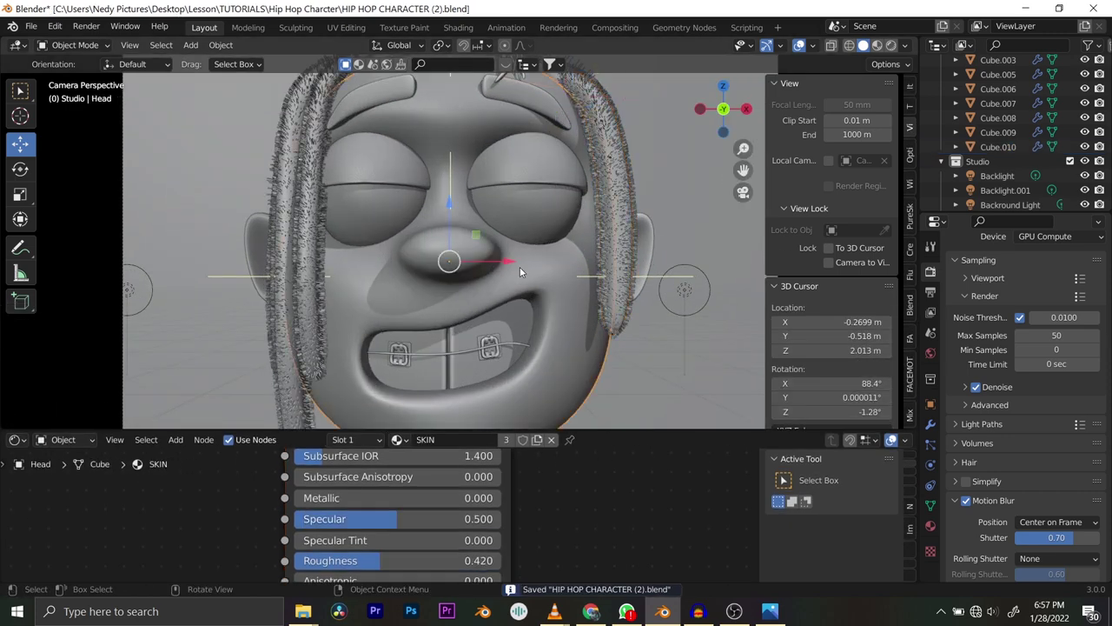
pyautogui.scroll(-5, 520, 267)
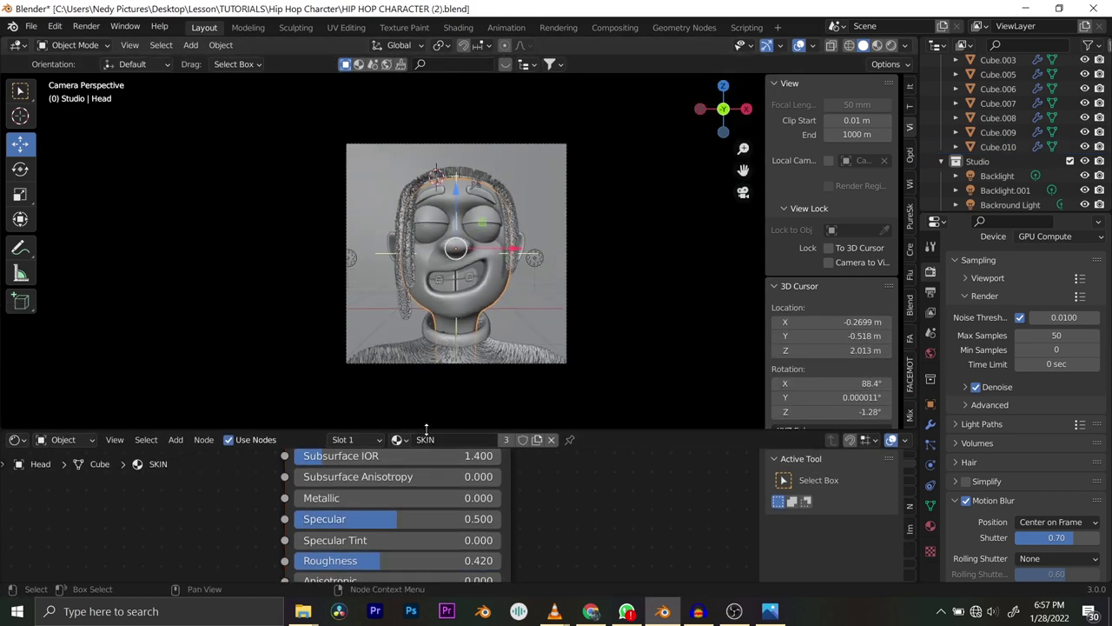
pyautogui.moveTo(426, 432); pyautogui.dragTo(416, 231)
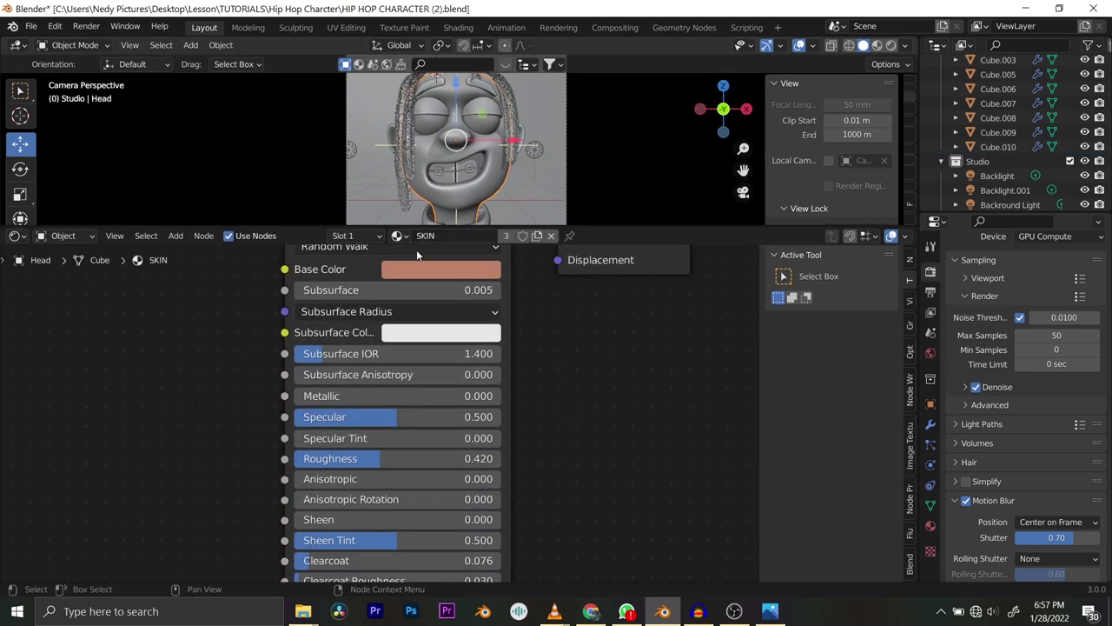
pyautogui.scroll(-5, 383, 418)
pyautogui.moveTo(362, 487); pyautogui.dragTo(398, 434, button='middle')
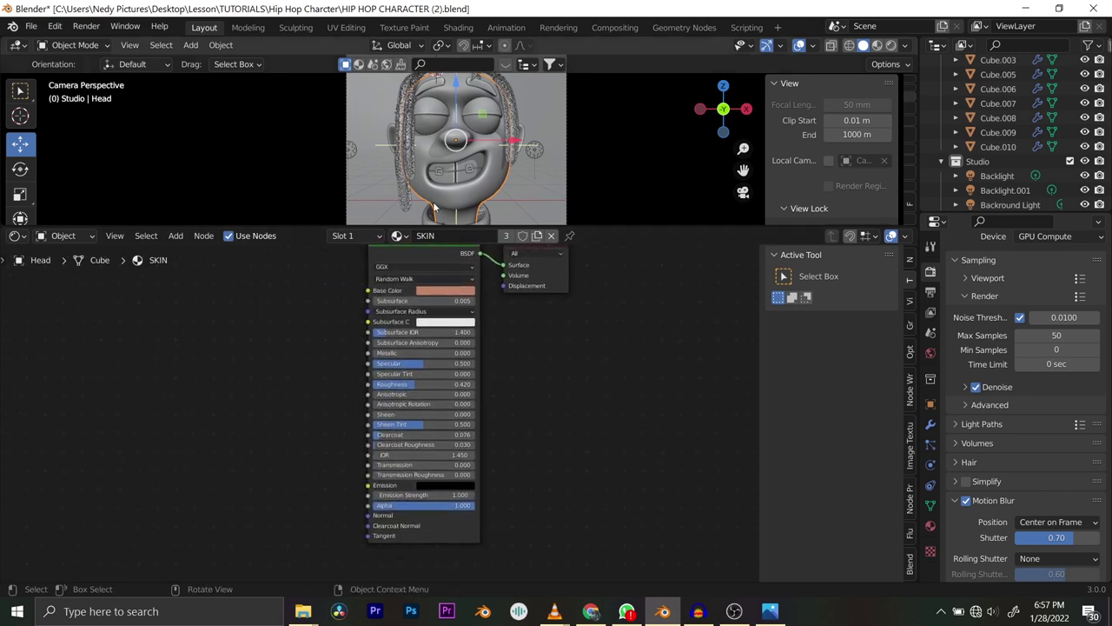
# Switch the viewport to Material Preview shading and frame the skin around the mouth closely.
pyautogui.scroll(5, 644, 84)
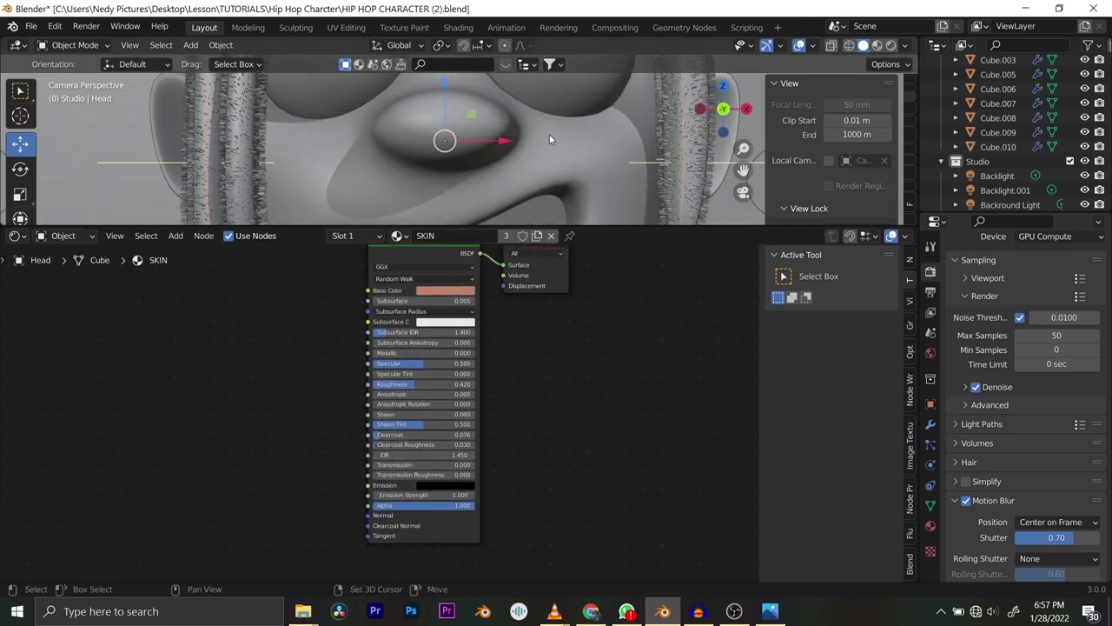
pyautogui.keyDown('shift'); pyautogui.scroll(-2, 549, 134); pyautogui.keyUp('shift')
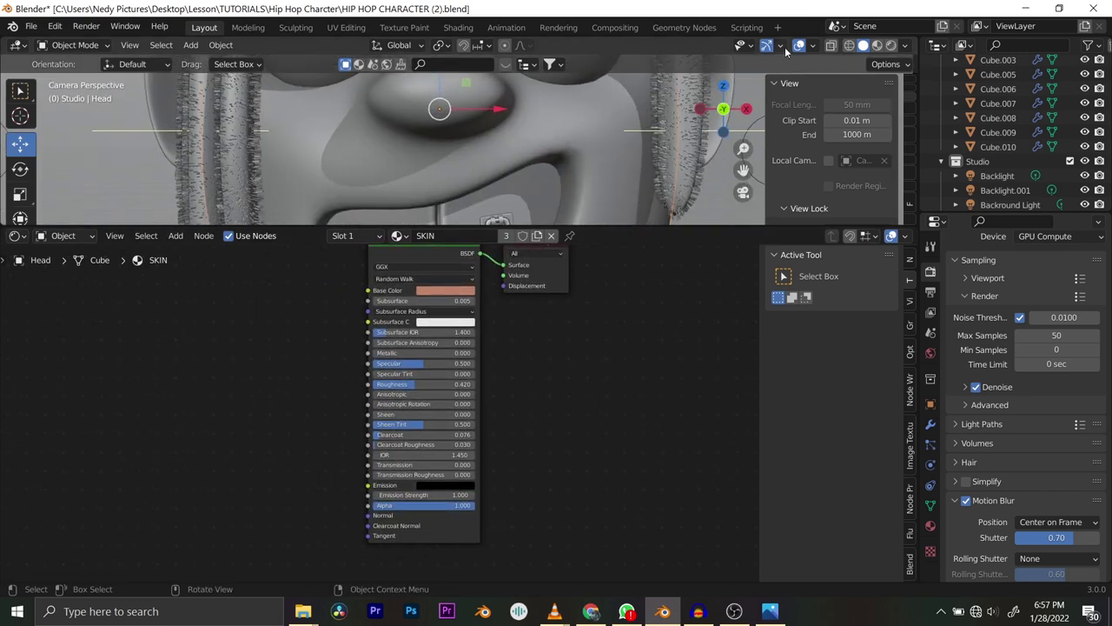
pyautogui.click(877, 45)
pyautogui.scroll(6, 448, 117)
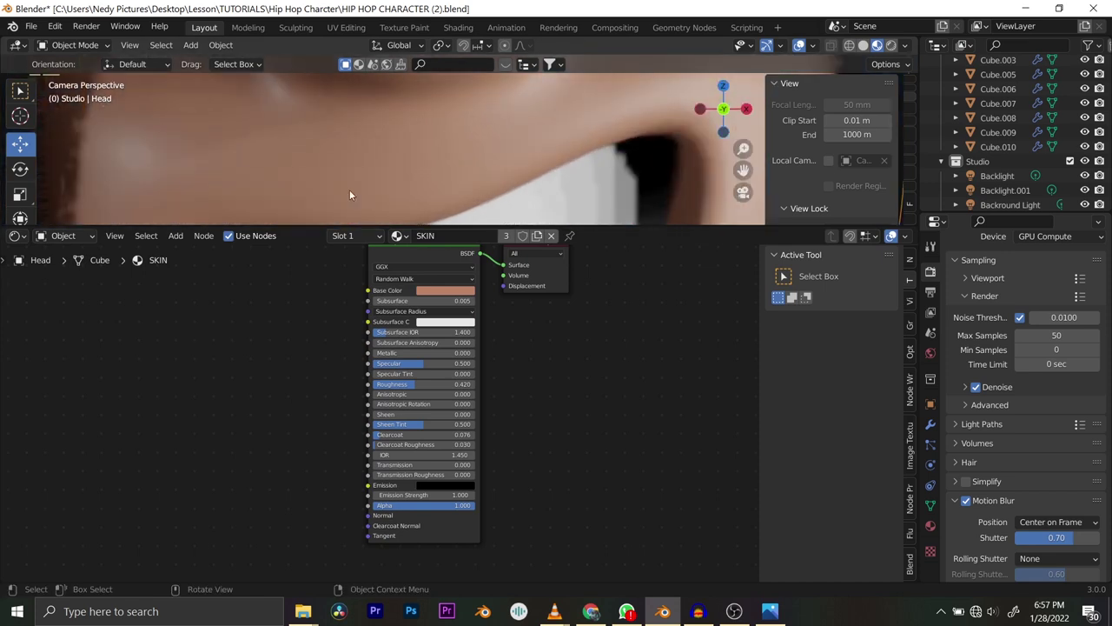
# Add a Noise Texture node to the SKIN material and connect its Color output to the shader's Normal input.
pyautogui.scroll(2, 314, 461)
pyautogui.keyDown('shift'); pyautogui.scroll(-3, 261, 482); pyautogui.keyUp('shift')
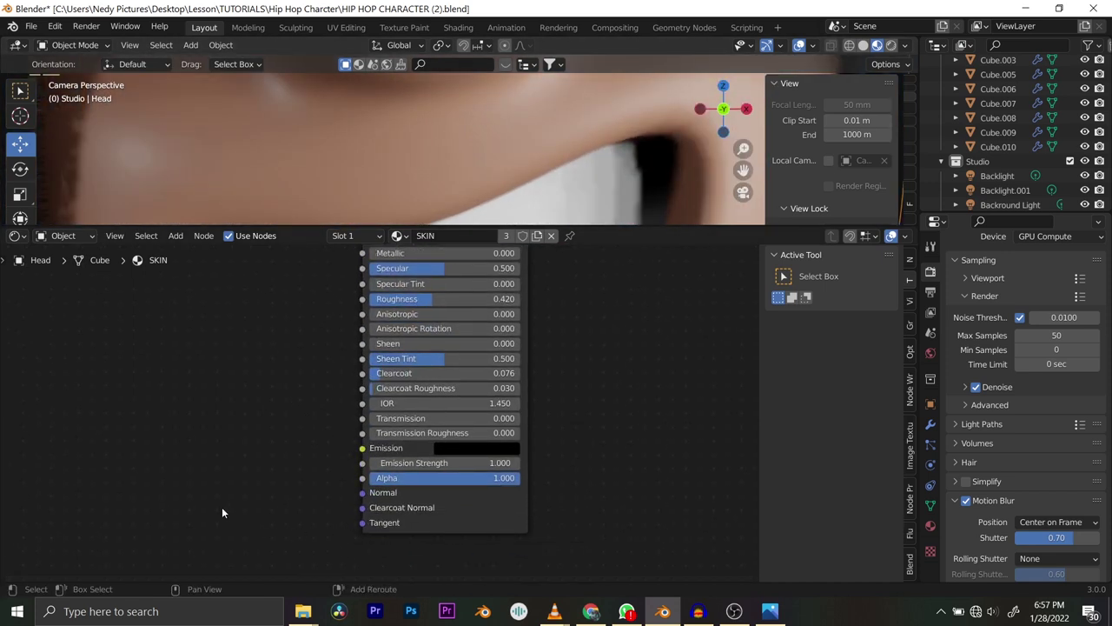
pyautogui.hotkey('shift', 'a')
pyautogui.click(206, 426)
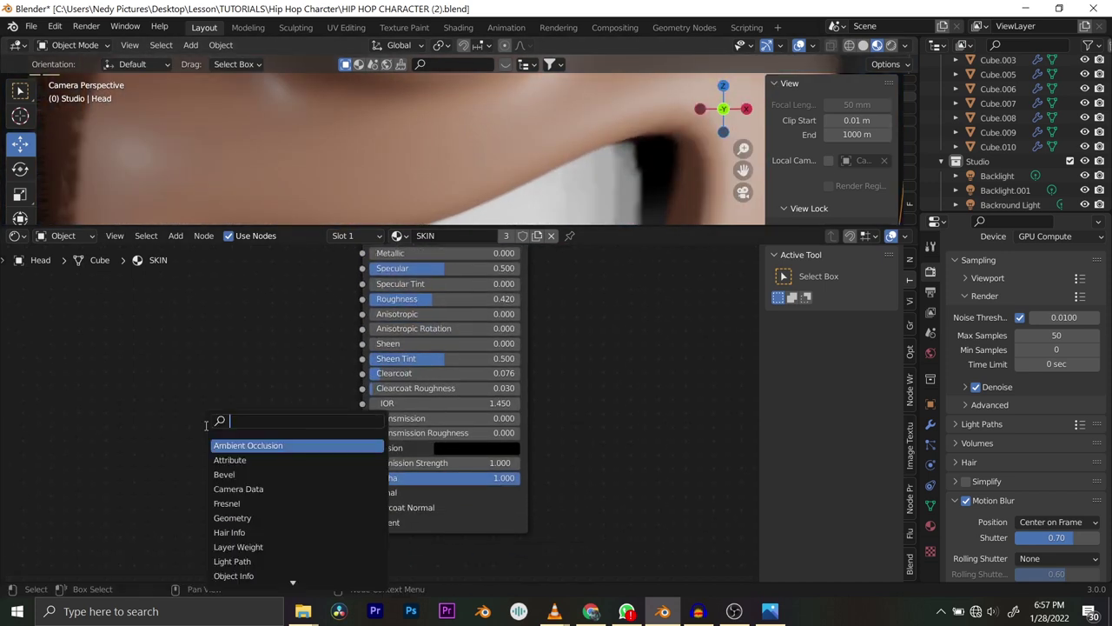
pyautogui.write('Noise')
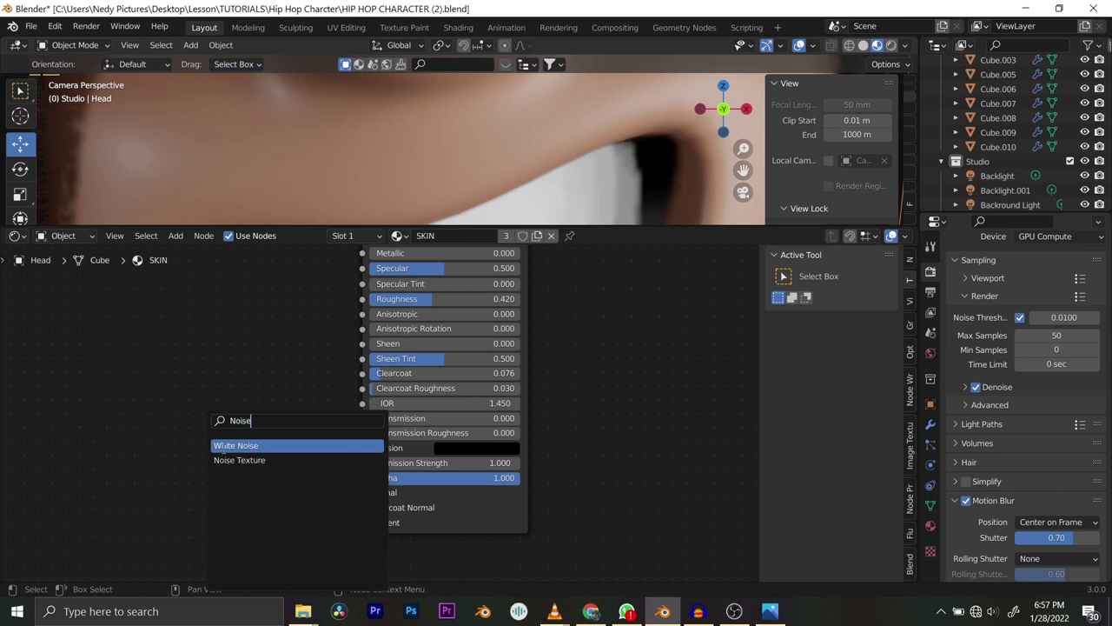
pyautogui.click(239, 460)
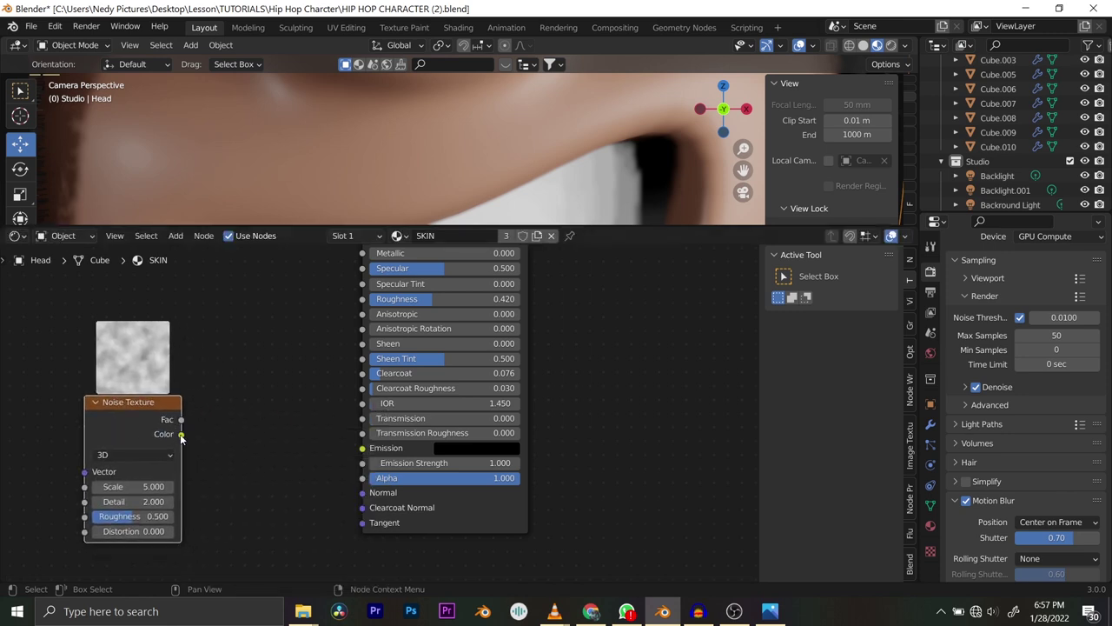
pyautogui.moveTo(356, 492); pyautogui.dragTo(361, 493)
# Insert a Bump node between the Noise Texture and the shader's Normal, feeding the noise Color into its Height input.
pyautogui.hotkey('shift', 'a')
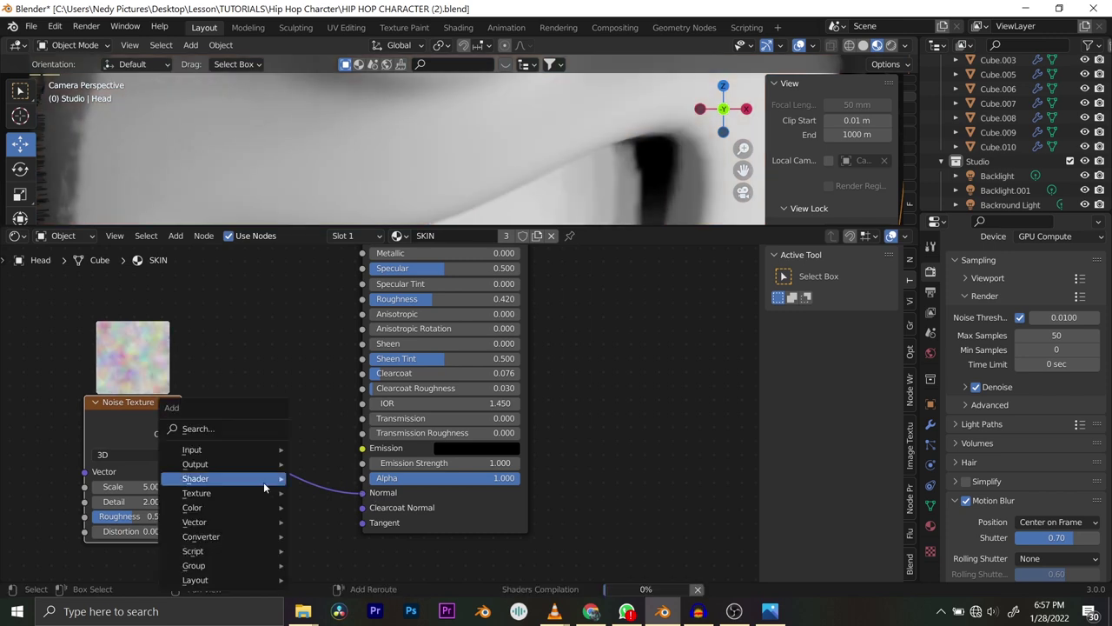
pyautogui.click(225, 431)
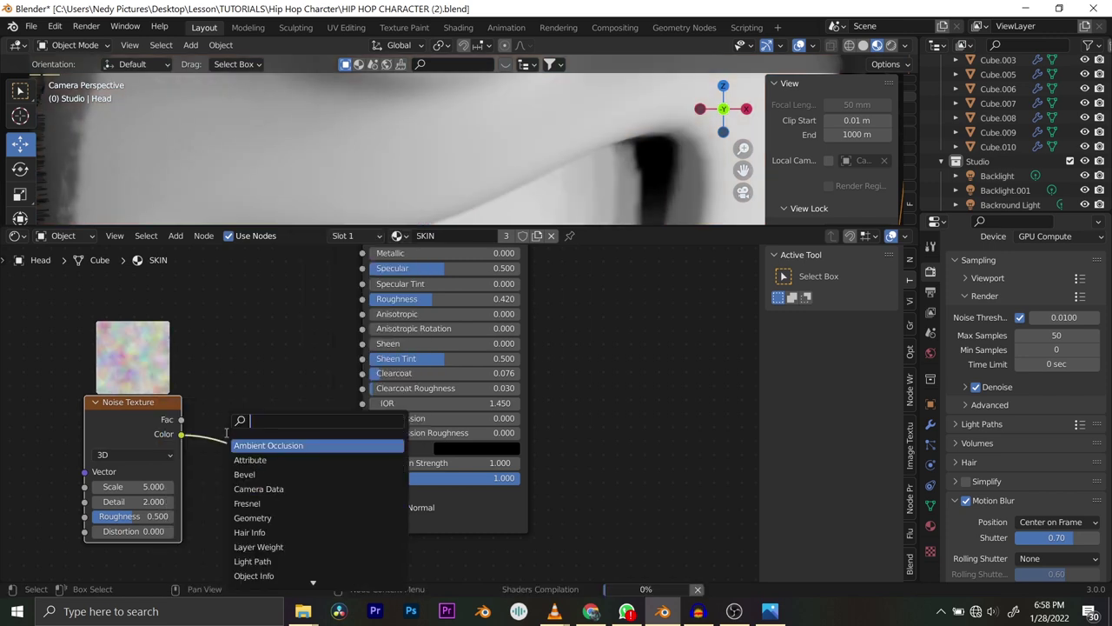
pyautogui.write('Bumb')
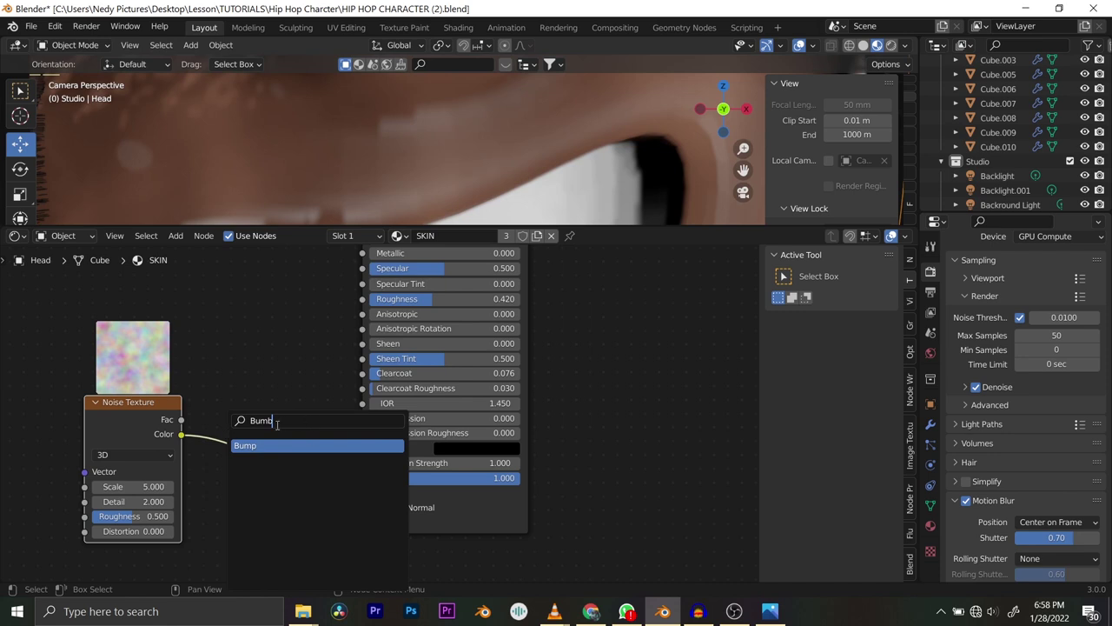
pyautogui.press('Return')
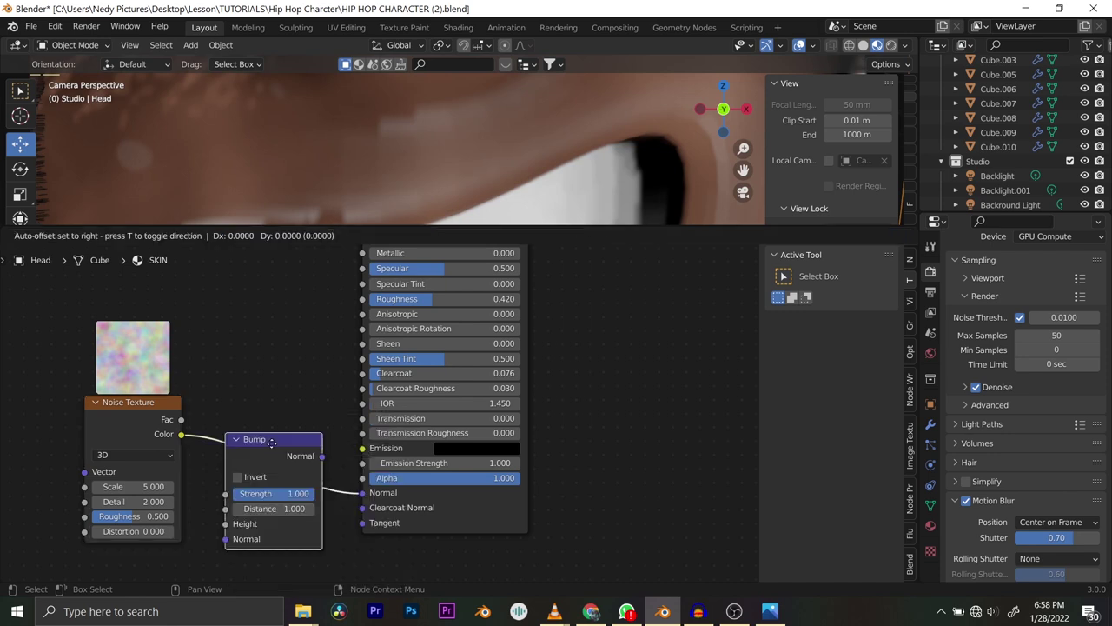
pyautogui.click(275, 436)
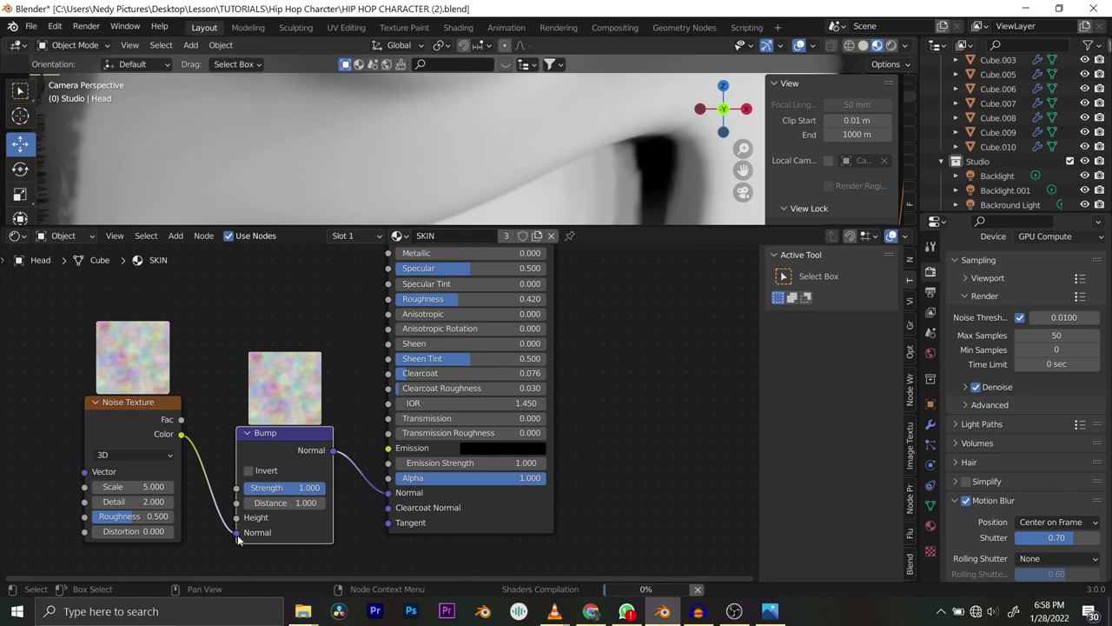
pyautogui.moveTo(238, 533); pyautogui.dragTo(236, 517)
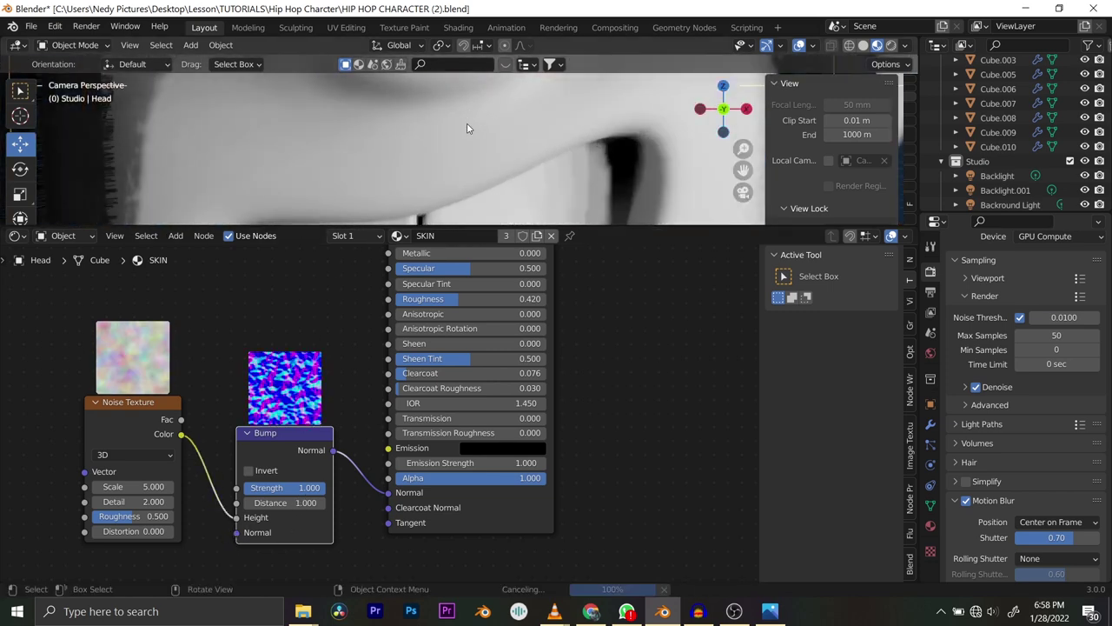
# Set the Noise Texture's scale to 50 in the SKIN material.
pyautogui.scroll(1, 285, 417)
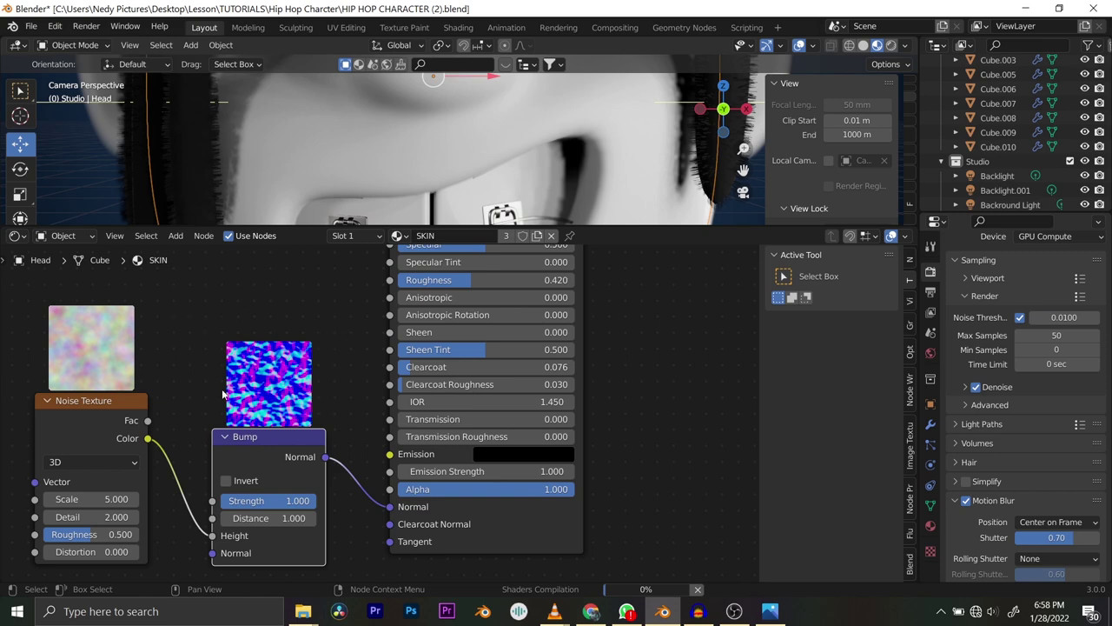
pyautogui.scroll(-2, 210, 383)
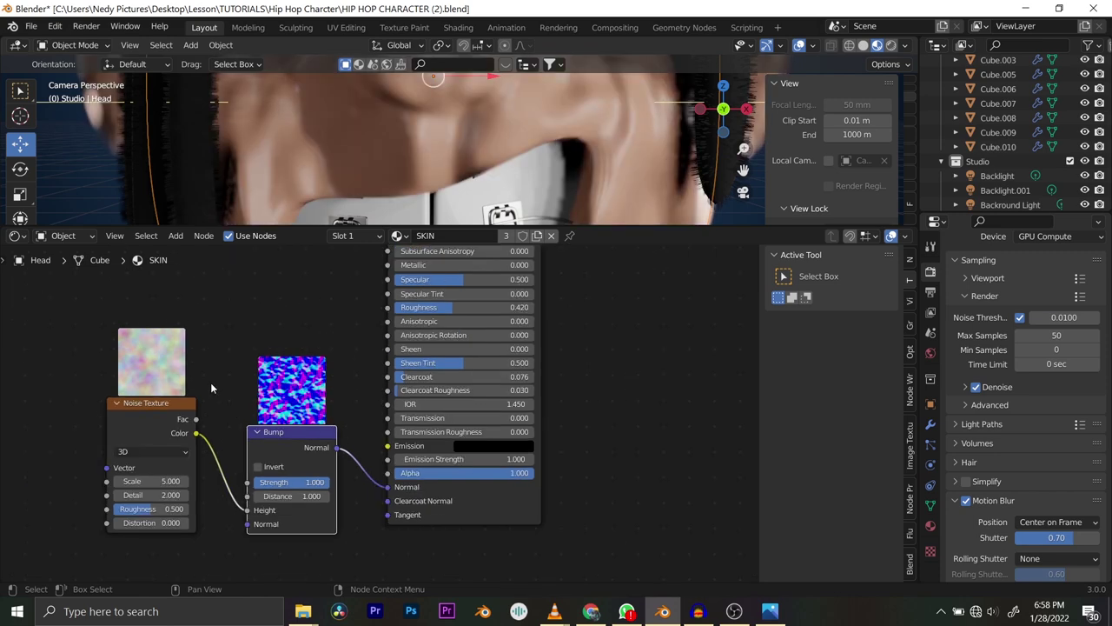
pyautogui.scroll(1, 212, 405)
pyautogui.moveTo(389, 111); pyautogui.dragTo(348, 109, button='middle')
pyautogui.moveTo(131, 491); pyautogui.dragTo(461, 491)
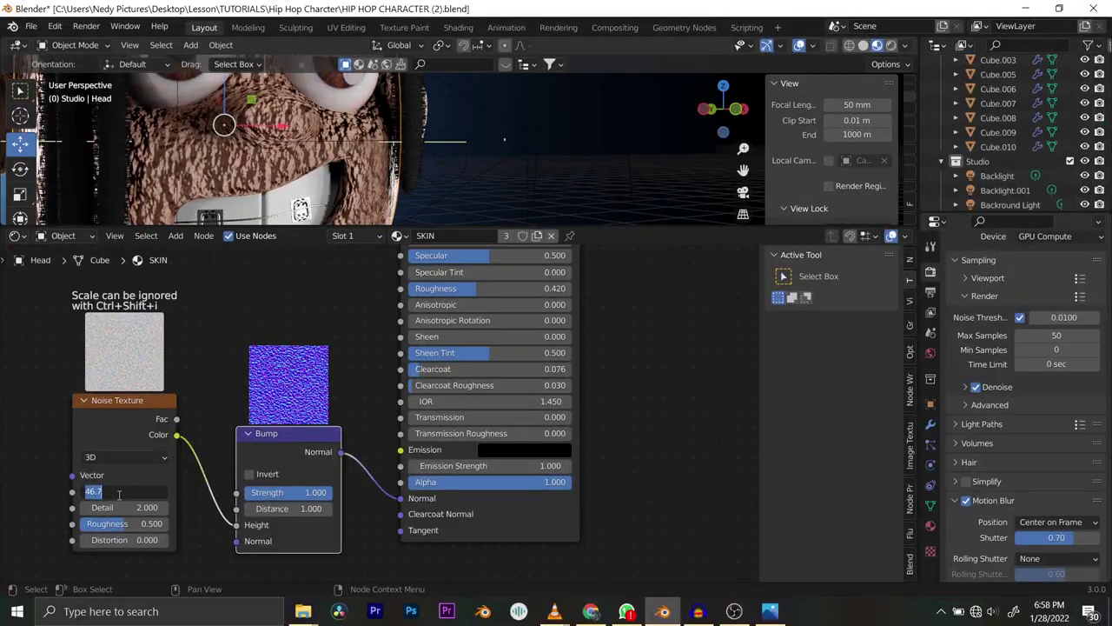
pyautogui.write('0')
pyautogui.press('Return')
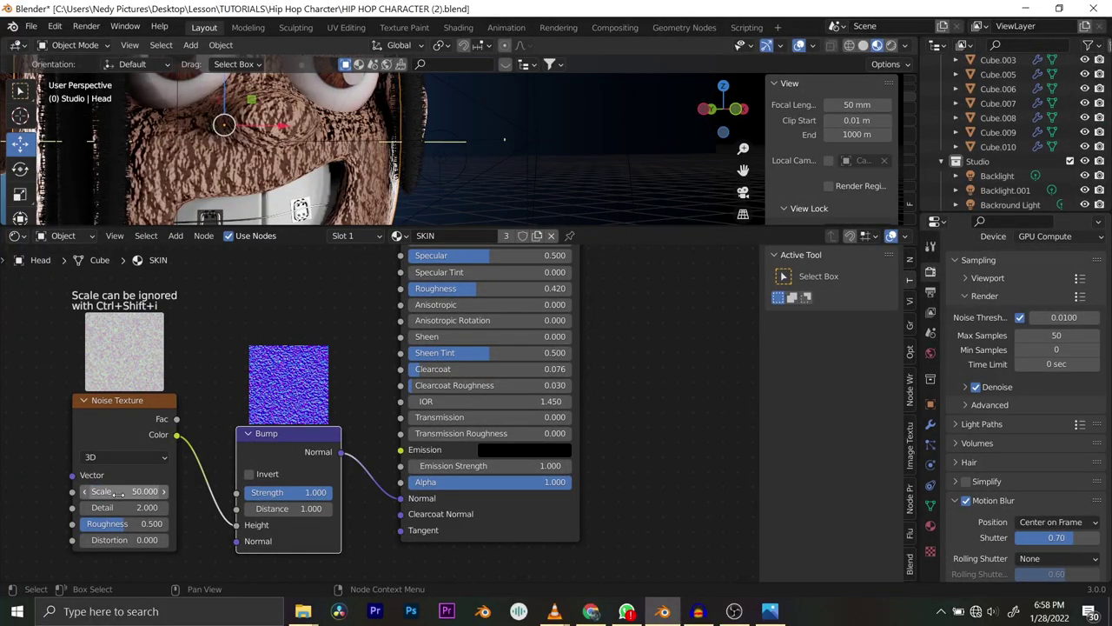
# Set the Noise Texture's detail to 10 and its scale to 100.
pyautogui.moveTo(130, 507); pyautogui.dragTo(200, 508)
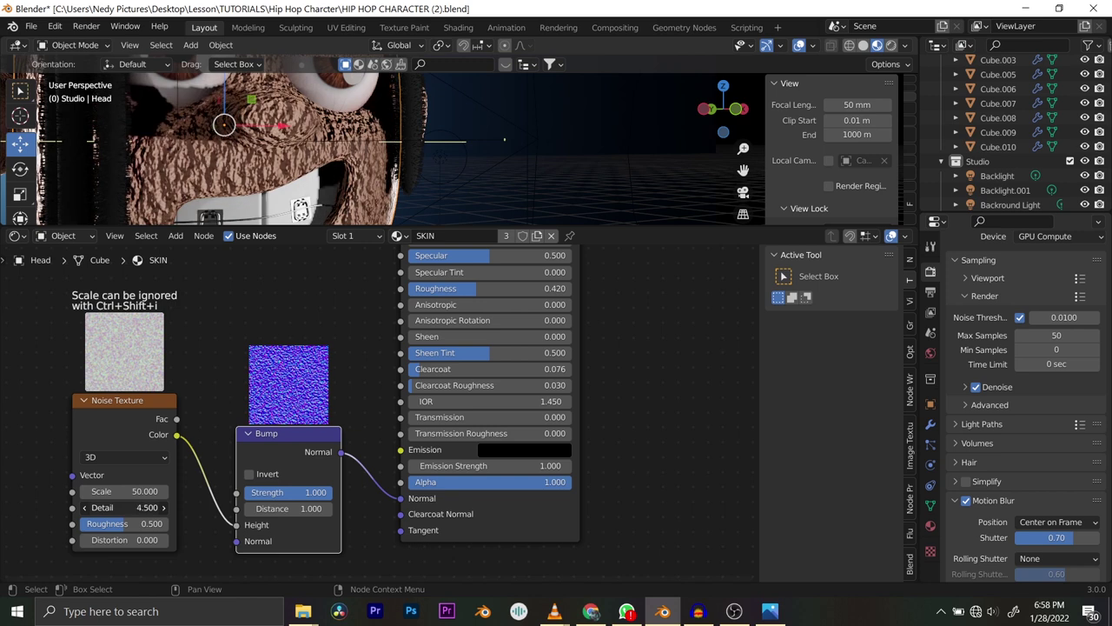
pyautogui.click(128, 508)
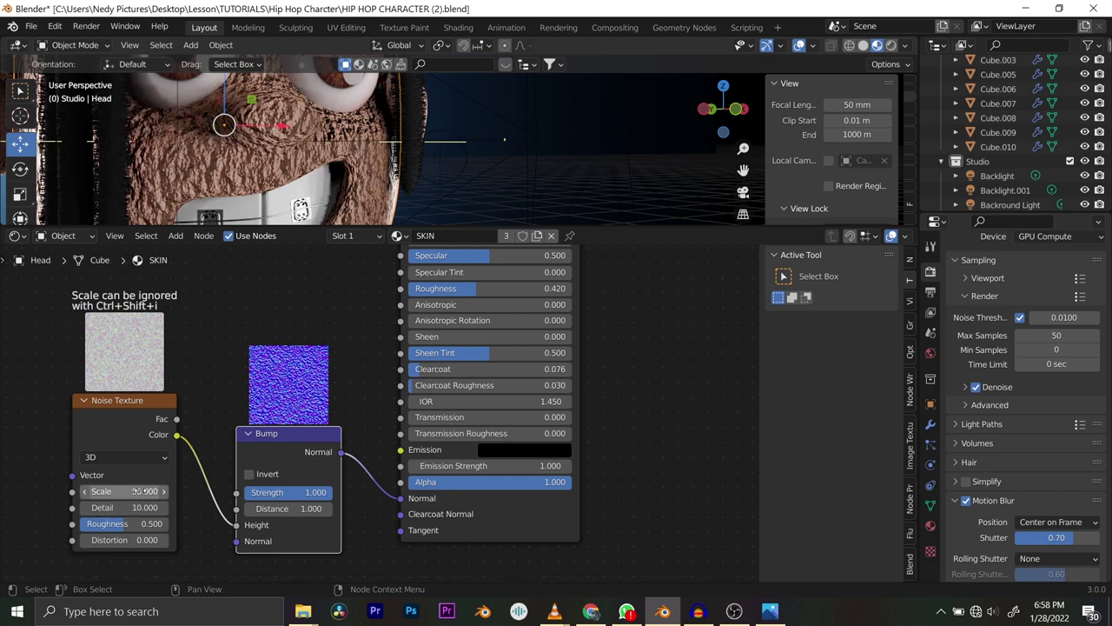
pyautogui.write('100')
pyautogui.press('Return')
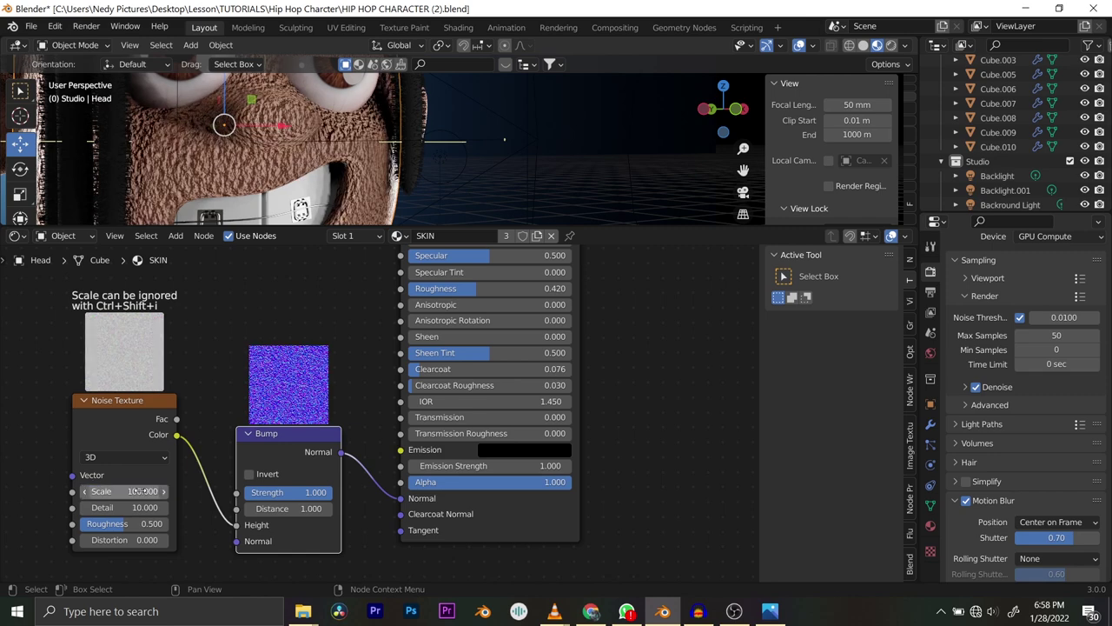
# Reduce the Bump node's strength to 0.1 while judging the skin texture around the mouth.
pyautogui.moveTo(237, 174); pyautogui.dragTo(496, 165, button='middle')
pyautogui.scroll(2, 483, 166)
pyautogui.scroll(5, 497, 165)
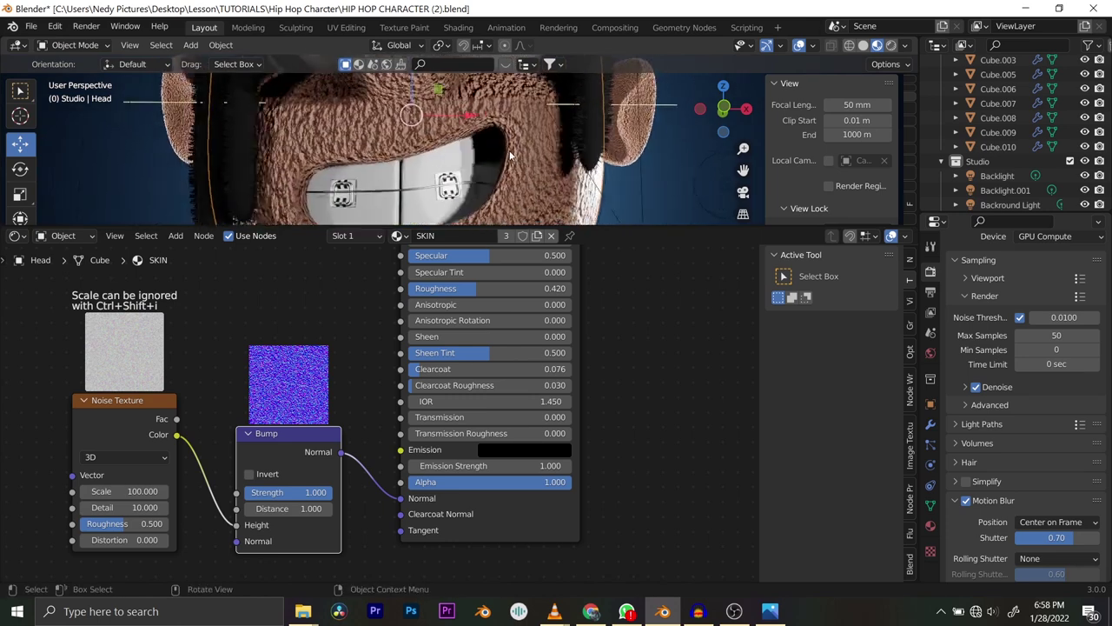
pyautogui.scroll(3, 274, 482)
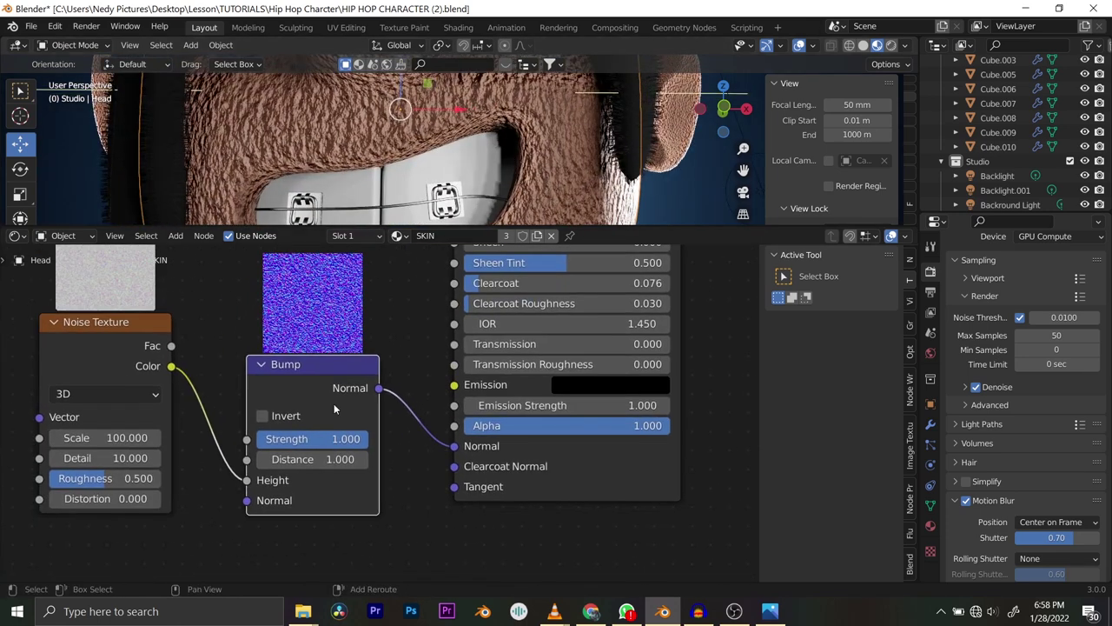
pyautogui.moveTo(300, 444); pyautogui.dragTo(187, 443)
pyautogui.click(265, 445)
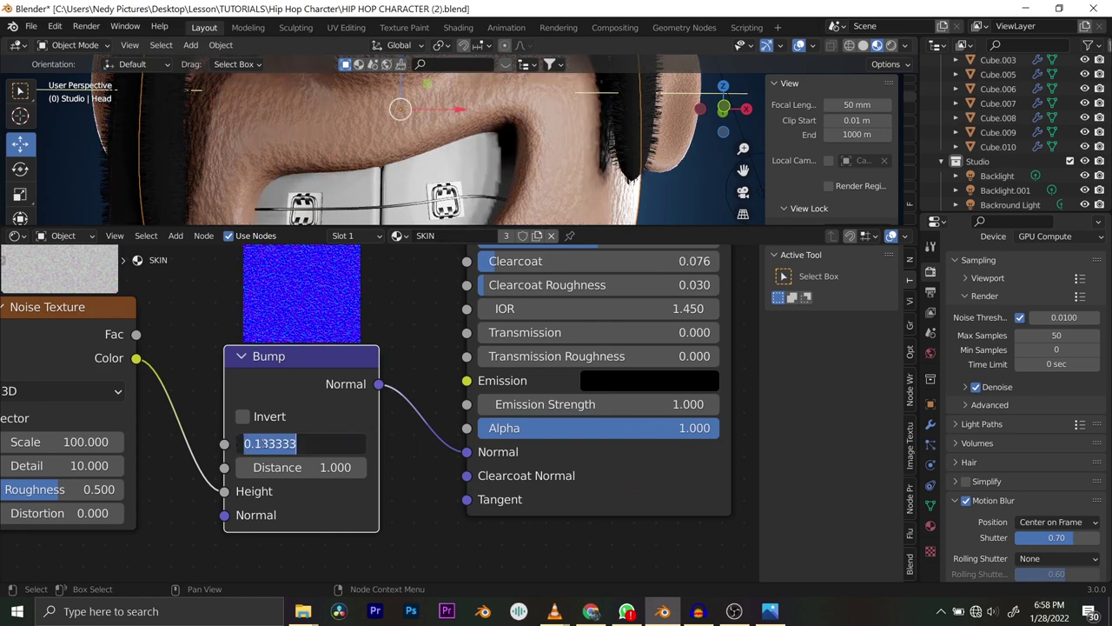
pyautogui.write('0.1')
pyautogui.press('Return')
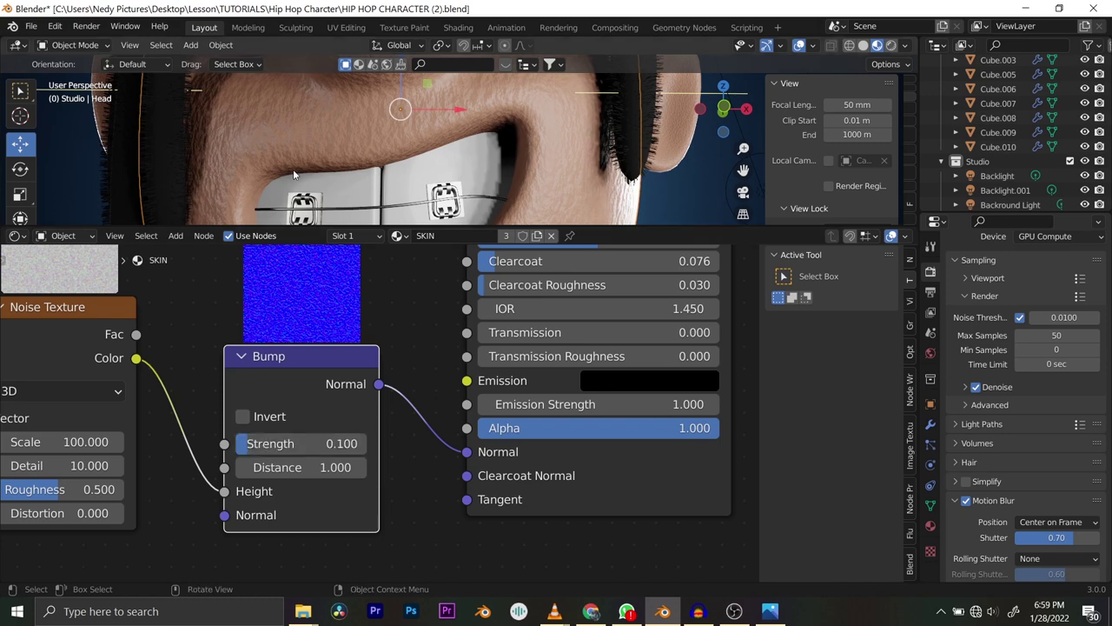
# Reposition the Noise Texture and Bump nodes closer to the skin shader and set the noise scale to 500.
pyautogui.moveTo(293, 169); pyautogui.dragTo(239, 142, button='middle')
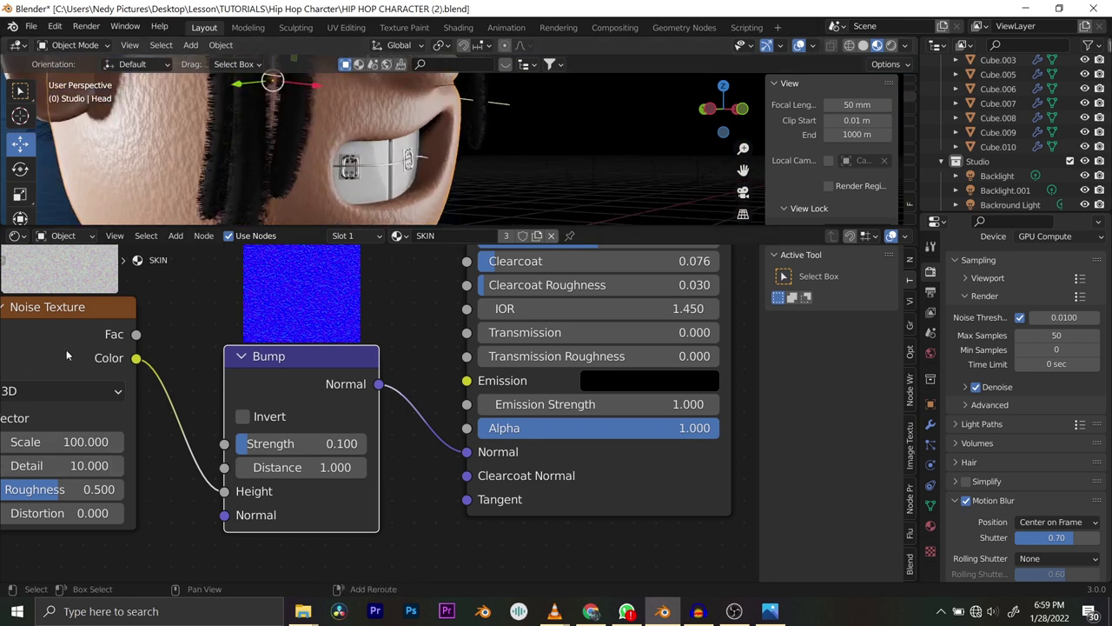
pyautogui.keyDown('shift'); pyautogui.click(85, 309); pyautogui.keyUp('shift')
pyautogui.moveTo(76, 306); pyautogui.dragTo(113, 304)
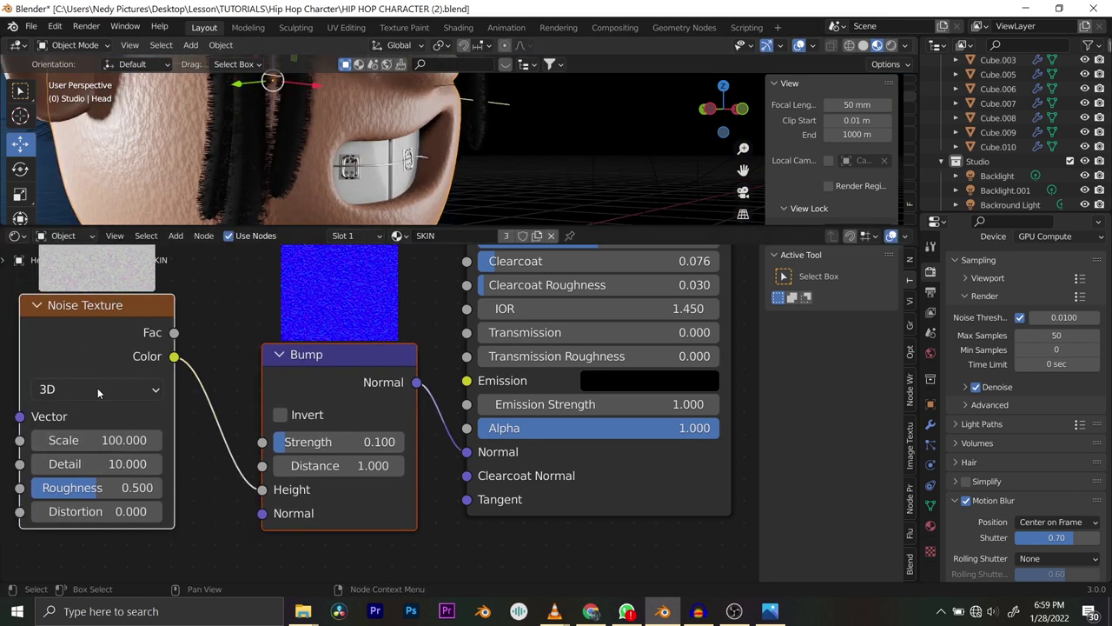
pyautogui.click(116, 440)
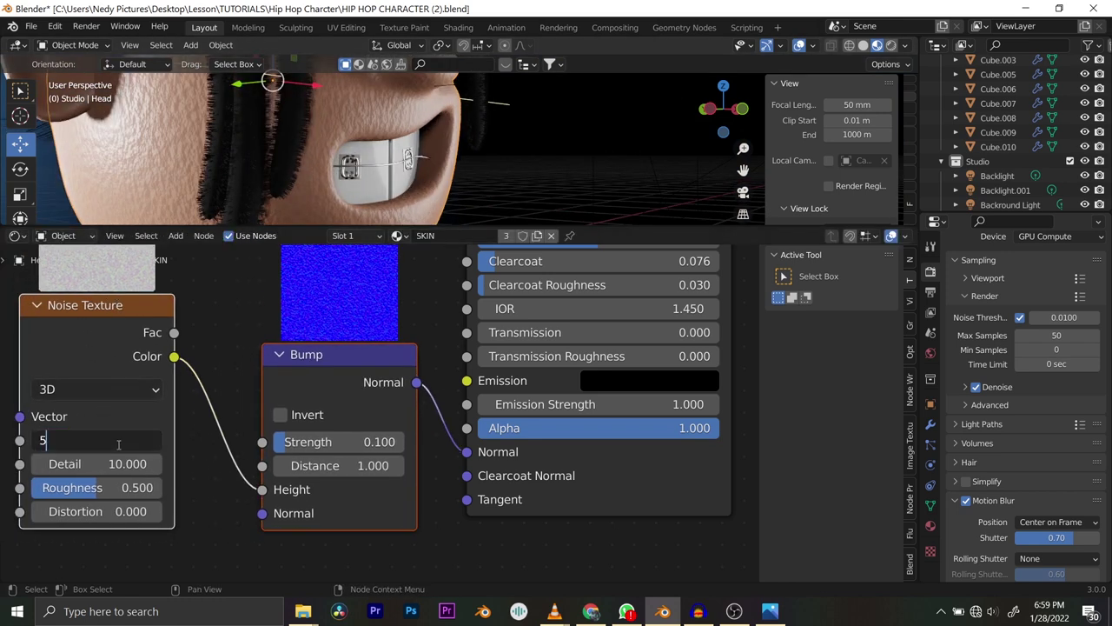
pyautogui.write('500')
pyautogui.press('Return')
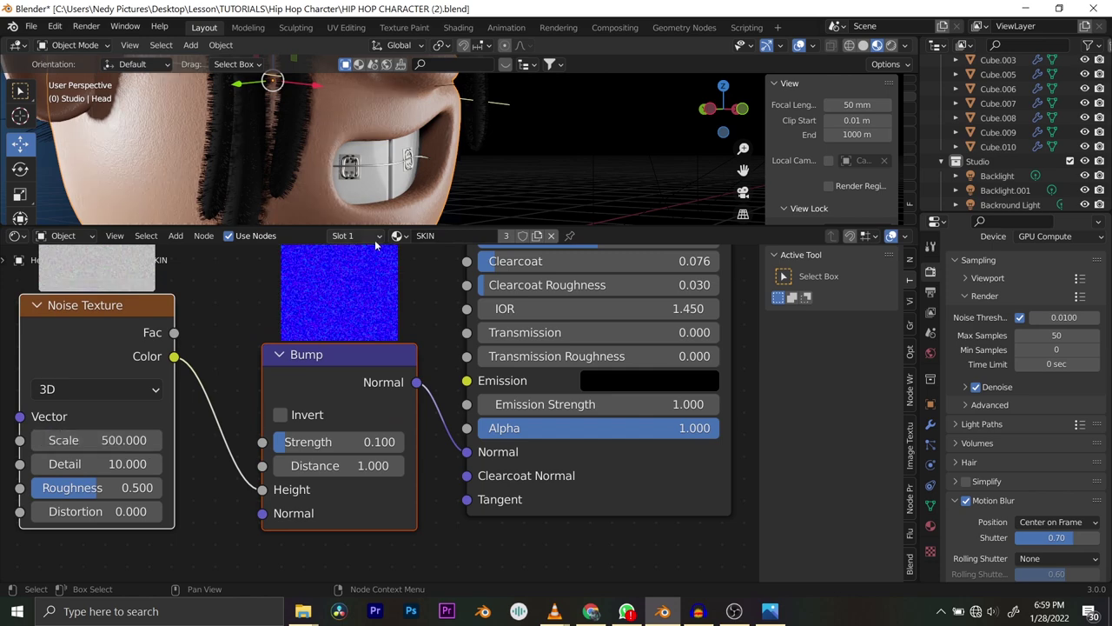
# Enlarge the 3D viewport over the shader editor and frame the front of the character's face.
pyautogui.scroll(5, 328, 94)
pyautogui.moveTo(331, 124); pyautogui.dragTo(395, 265, button='middle')
pyautogui.moveTo(409, 225); pyautogui.dragTo(408, 423)
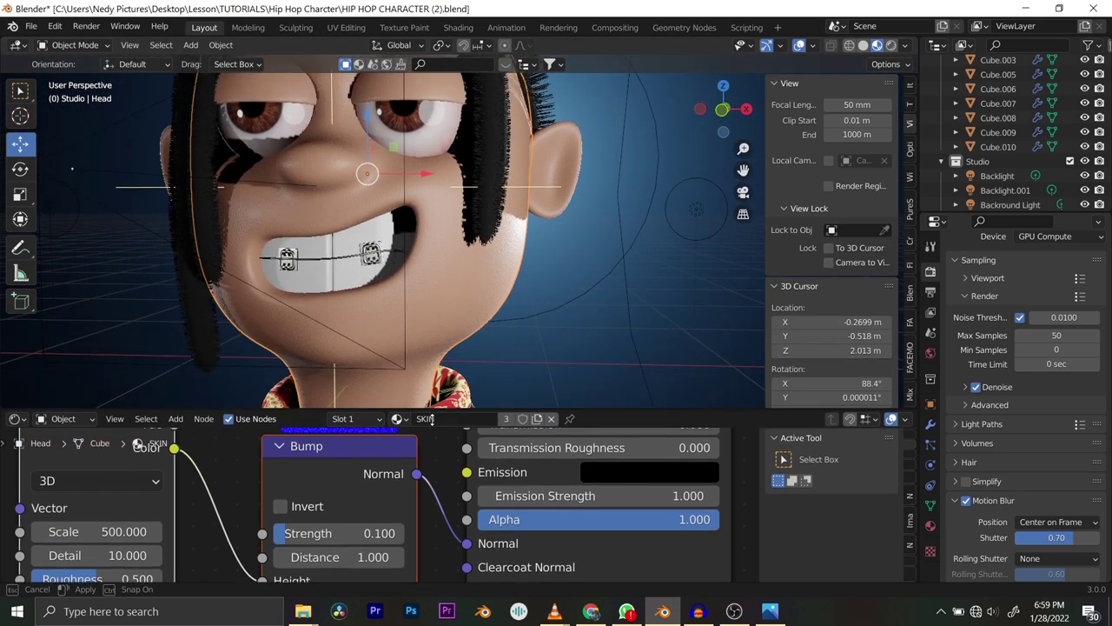
# Set the Bump node's strength to 0.5 and inspect the skin texture around the mouth and cheek.
pyautogui.scroll(5, 474, 318)
pyautogui.moveTo(410, 301); pyautogui.dragTo(414, 211, button='middle')
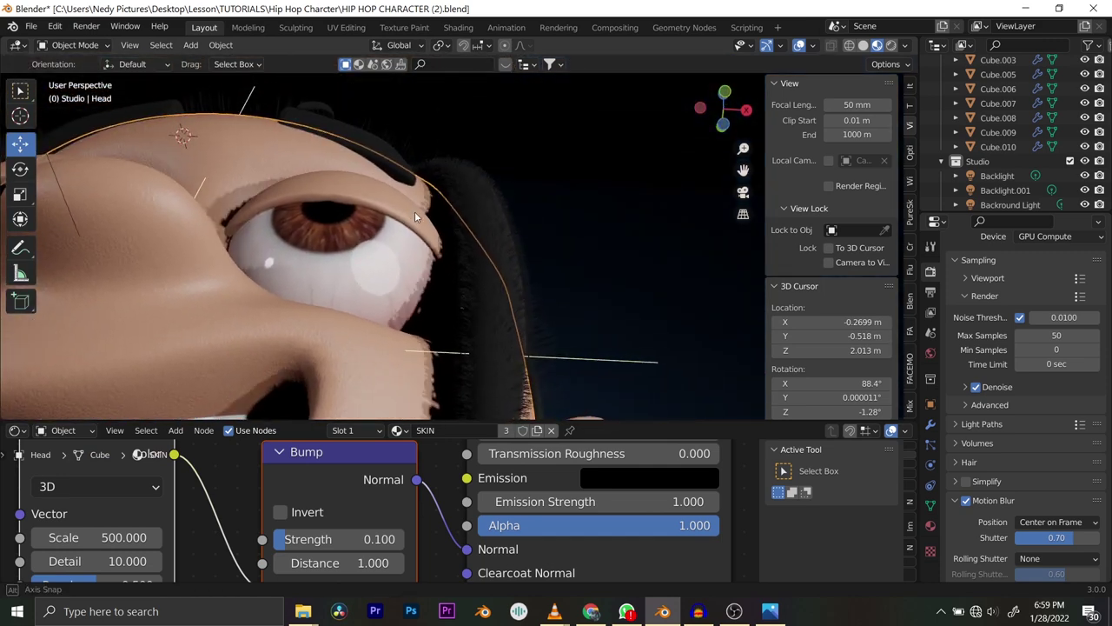
pyautogui.keyDown('shift'); pyautogui.moveTo(351, 343); pyautogui.dragTo(390, 180, button='middle'); pyautogui.keyUp('shift')
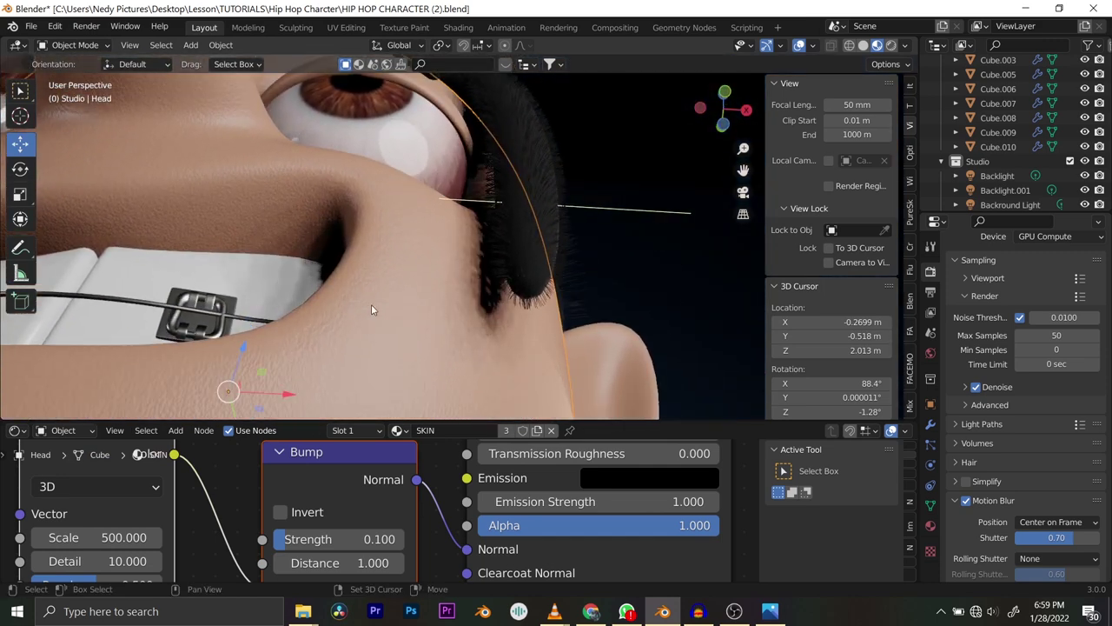
pyautogui.keyDown('shift'); pyautogui.moveTo(371, 304); pyautogui.dragTo(333, 500, button='middle'); pyautogui.keyUp('shift')
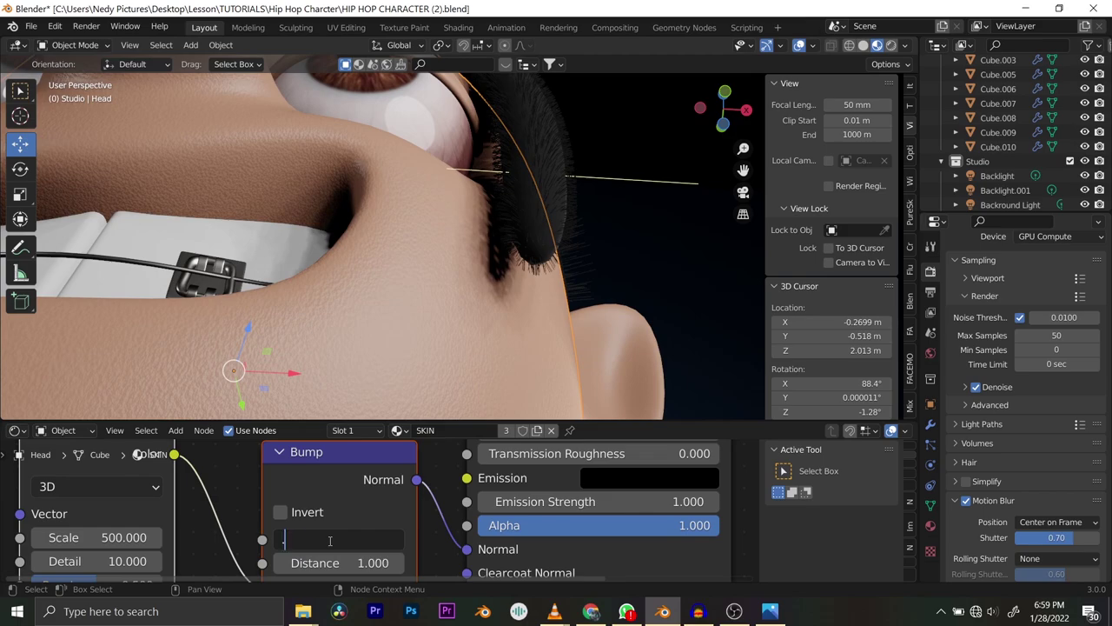
pyautogui.scroll(-5, 184, 222)
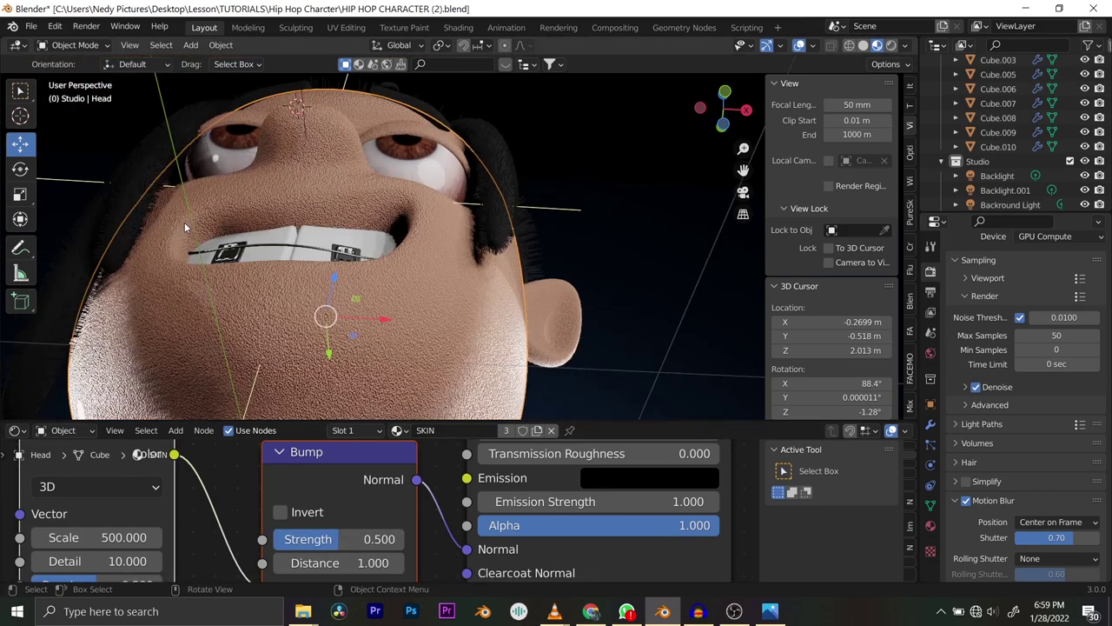
pyautogui.moveTo(184, 227); pyautogui.dragTo(478, 282, button='middle')
pyautogui.scroll(5, 453, 330)
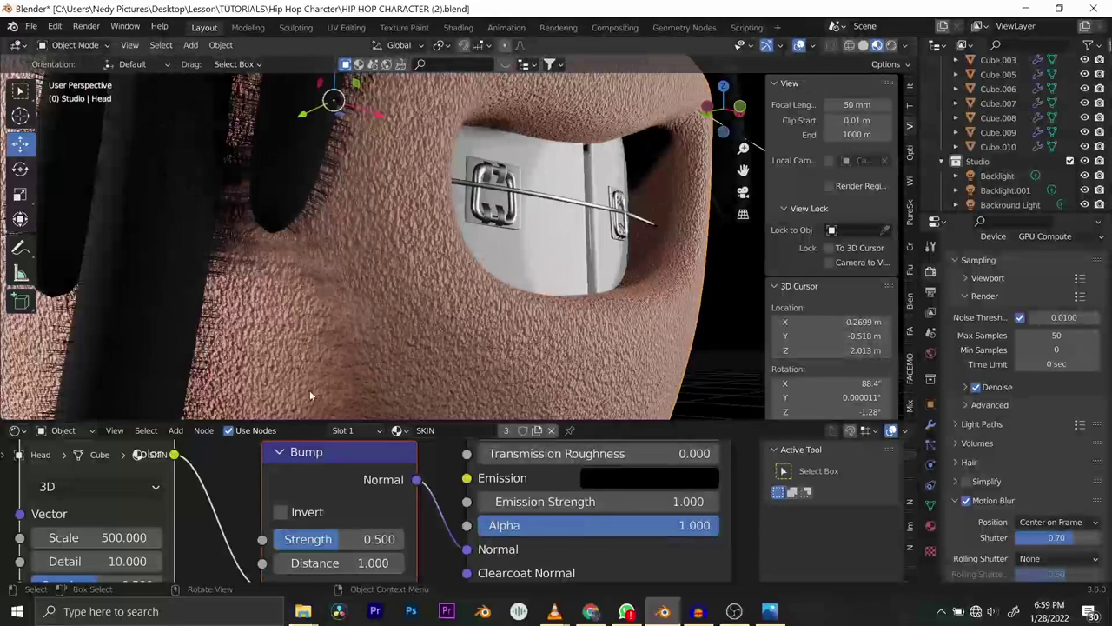
# Set the Bump node's strength to 0.22 and check the skin on the whole head.
pyautogui.doubleClick(326, 539)
pyautogui.write('.2')
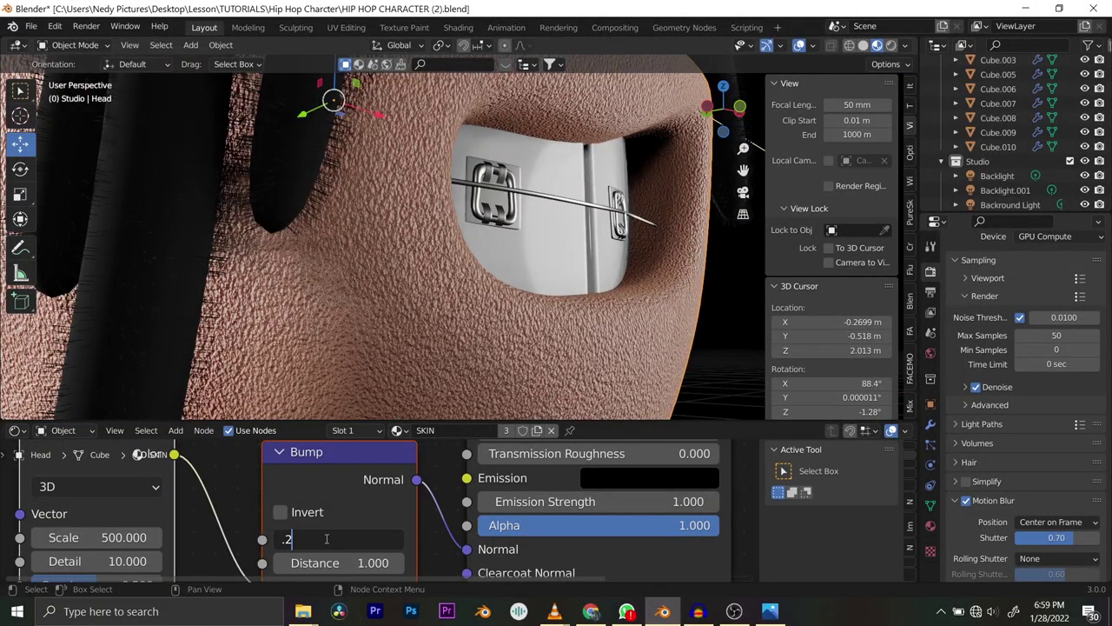
pyautogui.write('2')
pyautogui.press('Return')
pyautogui.scroll(-8, 372, 242)
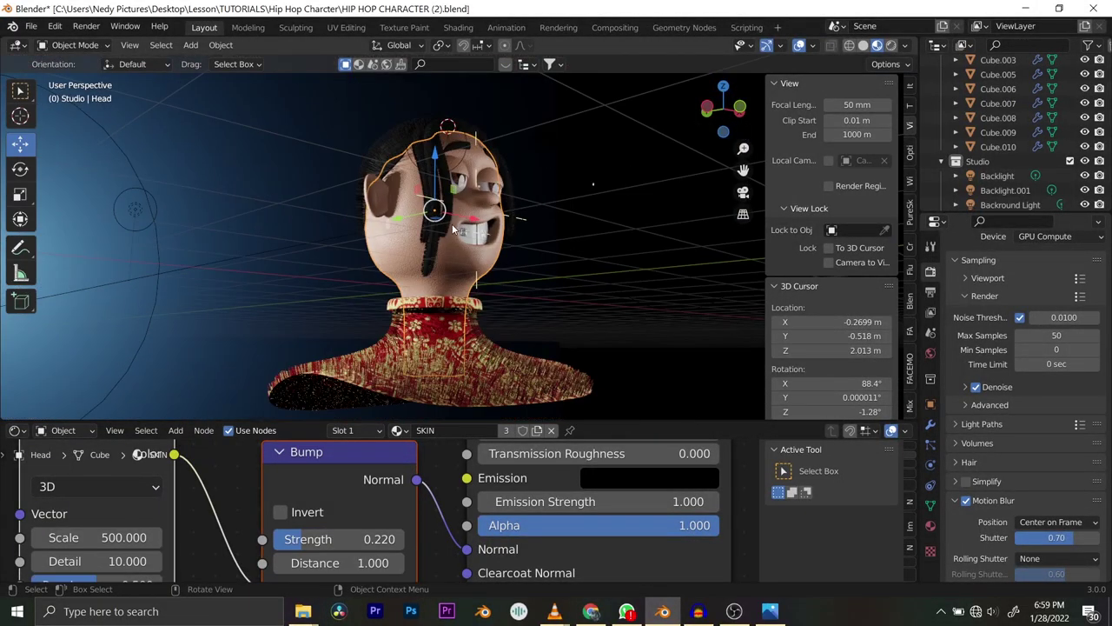
pyautogui.moveTo(453, 229); pyautogui.dragTo(458, 260, button='middle')
pyautogui.scroll(5, 459, 278)
# Look through the camera and set the Bump node's strength to 0.1 while judging the skin up close.
pyautogui.press('KP_0')
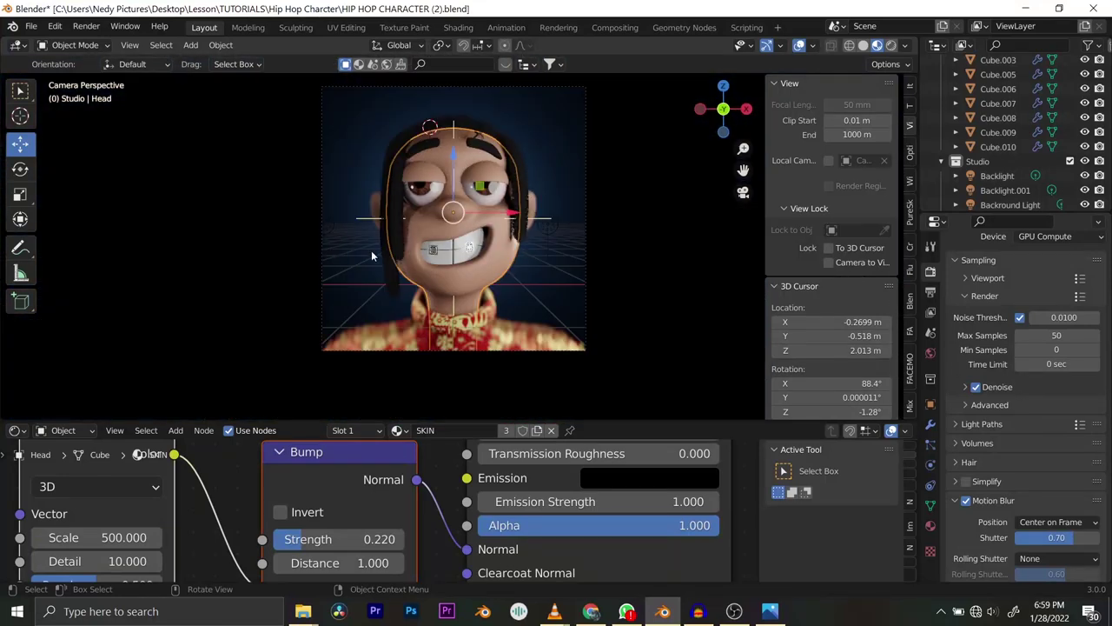
pyautogui.scroll(4, 372, 257)
pyautogui.doubleClick(352, 539)
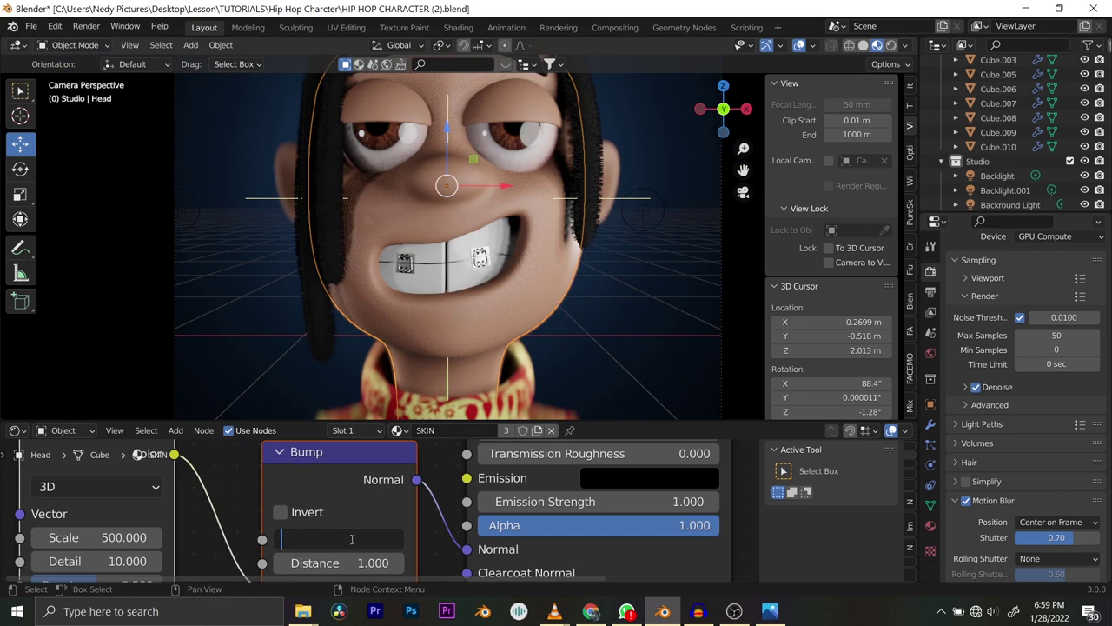
pyautogui.write('.1')
pyautogui.press('Return')
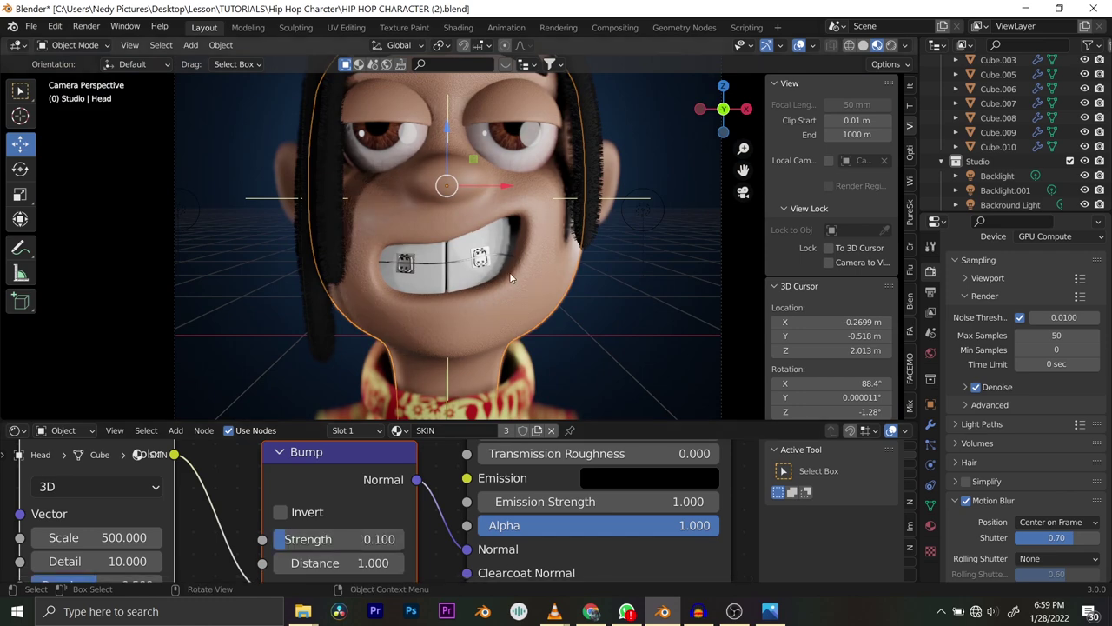
pyautogui.scroll(5, 513, 278)
pyautogui.scroll(-3, 504, 276)
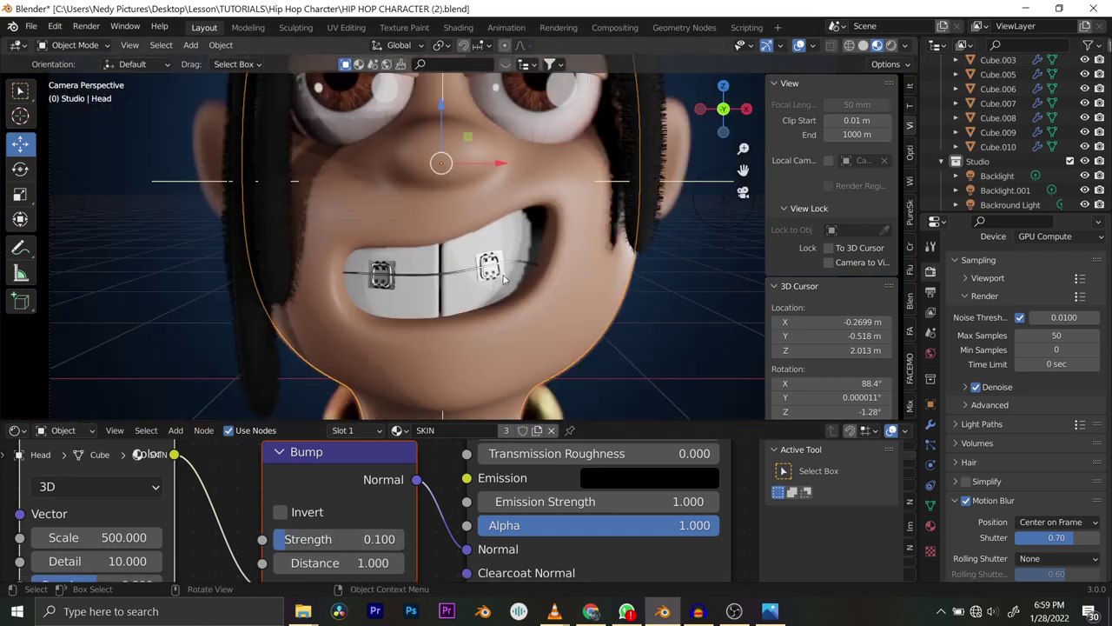
pyautogui.scroll(2, 505, 278)
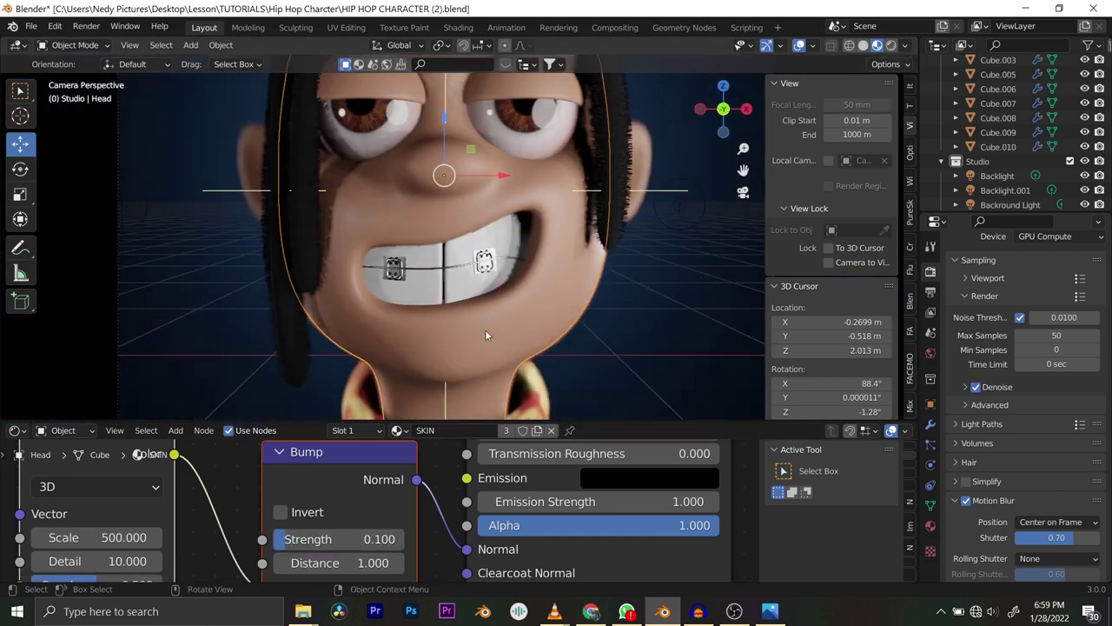
# Try a Bump strength of 0.2, settle on 0.15, and save the file.
pyautogui.doubleClick(344, 538)
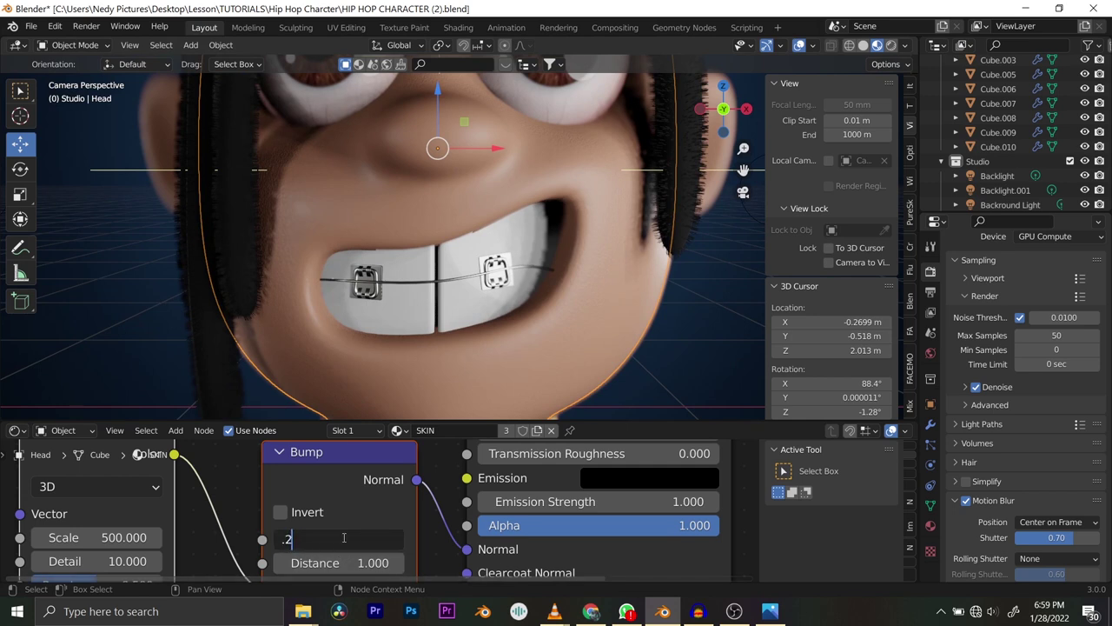
pyautogui.write('.2')
pyautogui.press('Return')
pyautogui.doubleClick(344, 538)
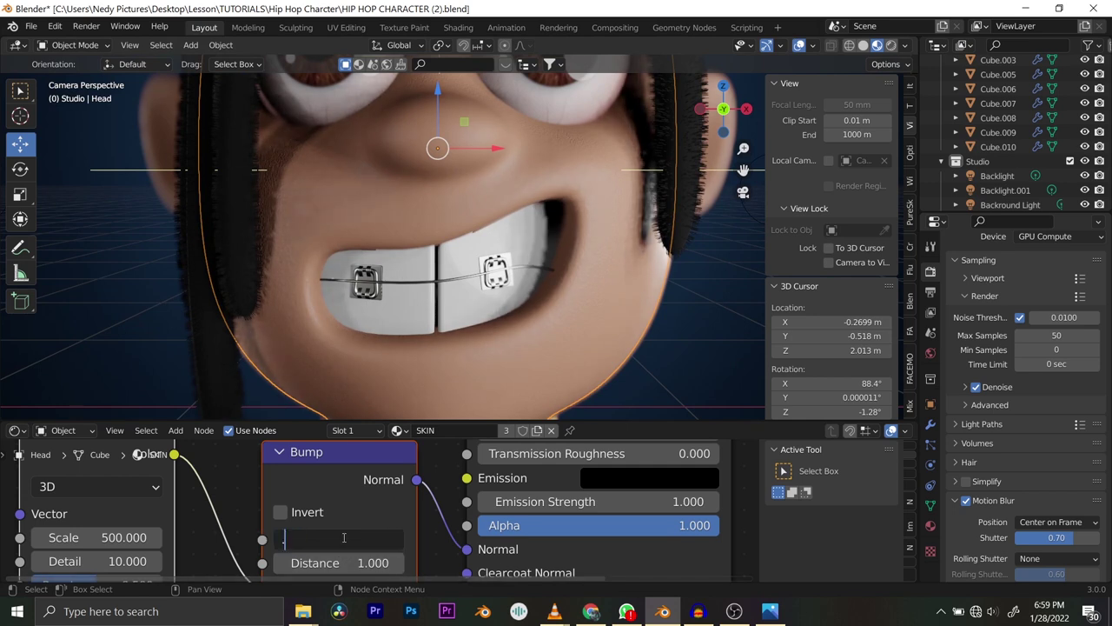
pyautogui.write('.15')
pyautogui.press('Return')
pyautogui.hotkey('ctrl', 's')
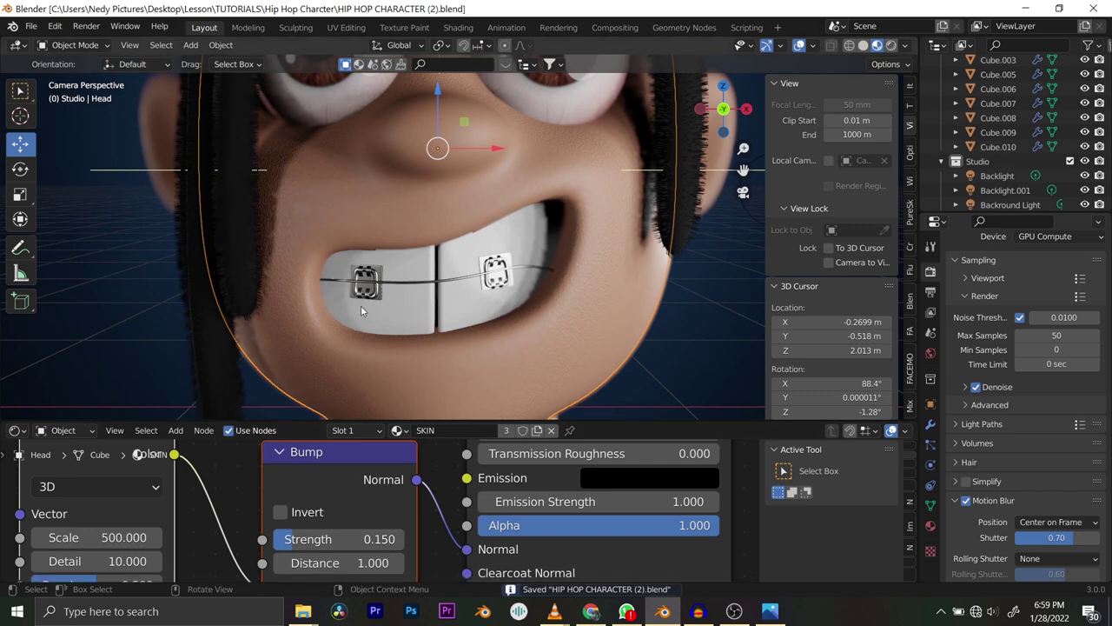
# Set the SKIN shader's Roughness to about 0.984.
pyautogui.scroll(-5, 376, 274)
pyautogui.scroll(2, 358, 278)
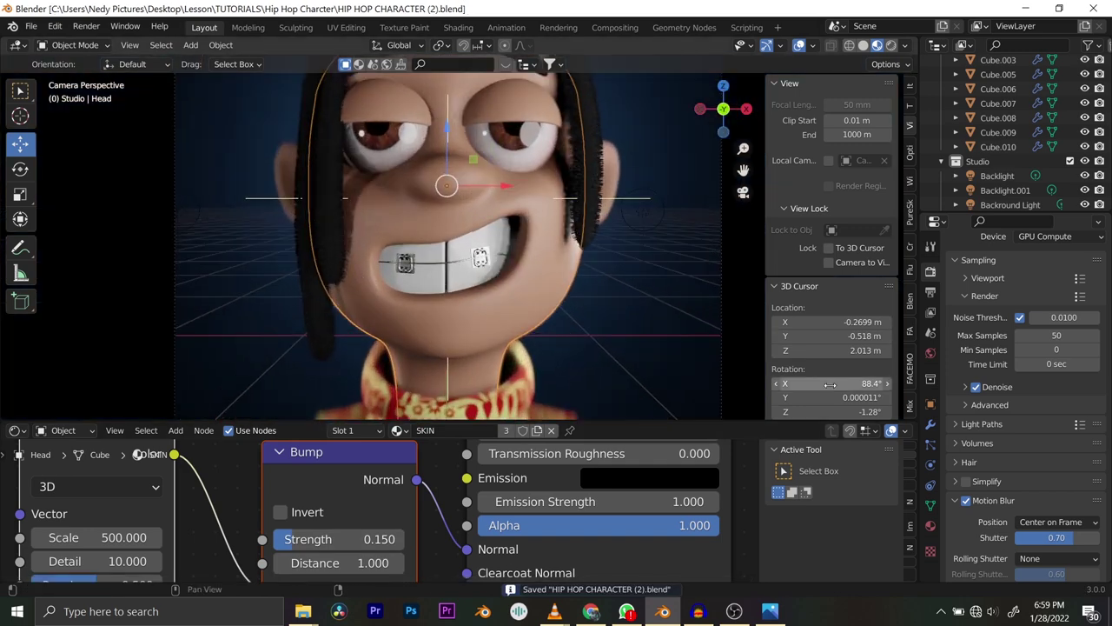
pyautogui.scroll(2, 388, 311)
pyautogui.scroll(-2, 339, 458)
pyautogui.scroll(-5, 339, 458)
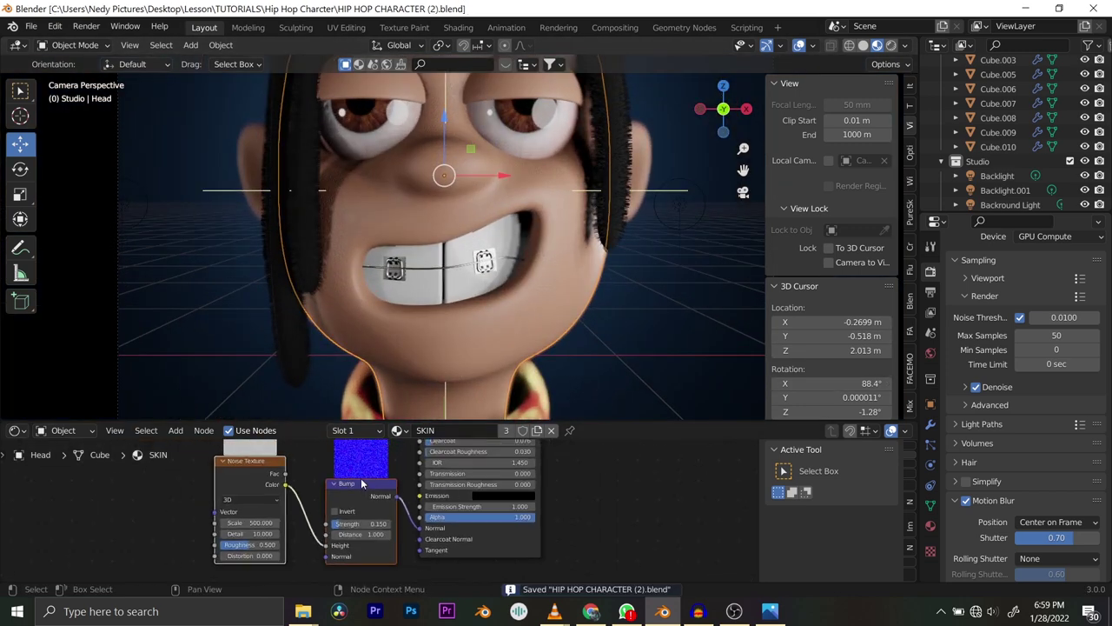
pyautogui.scroll(5, 348, 493)
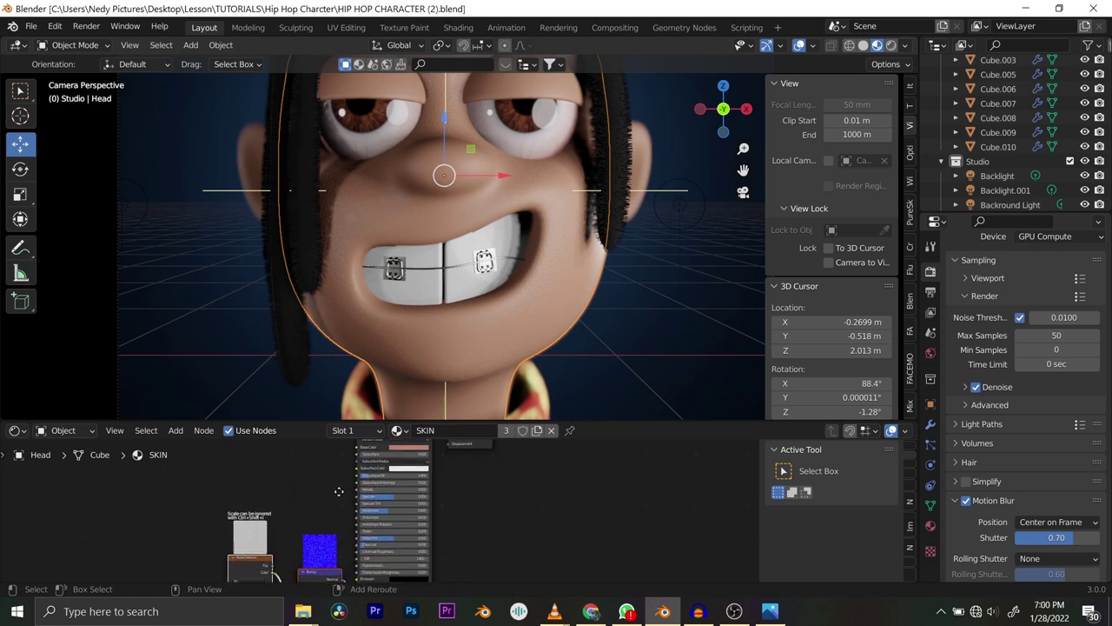
pyautogui.moveTo(393, 514); pyautogui.dragTo(519, 513)
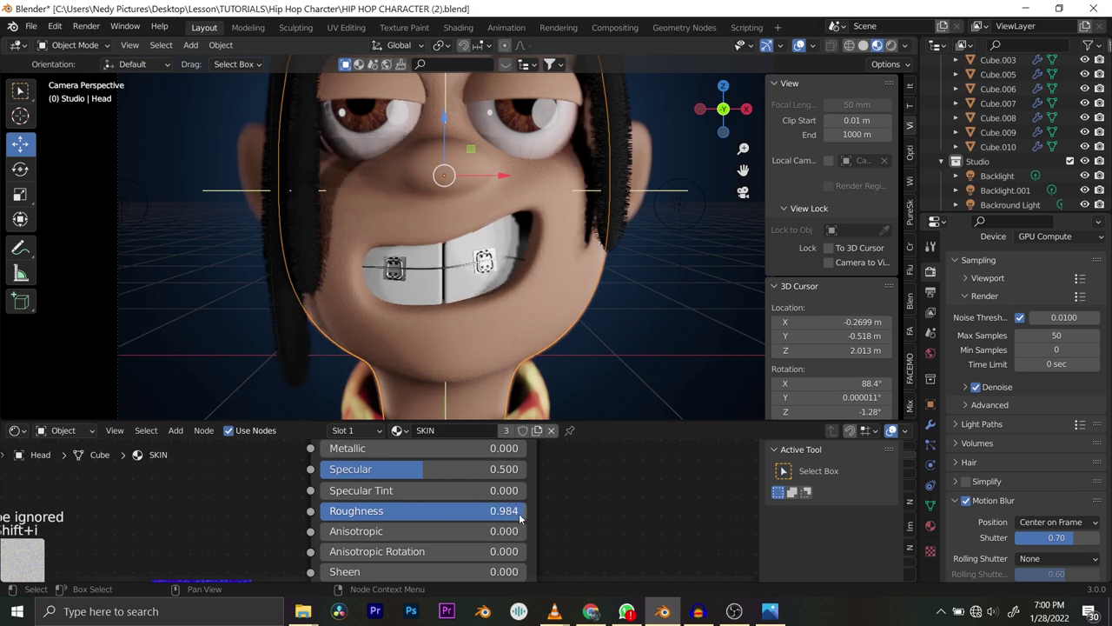
# Lower the SKIN shader's Specular to about 0.198 and save the file.
pyautogui.scroll(-4, 474, 514)
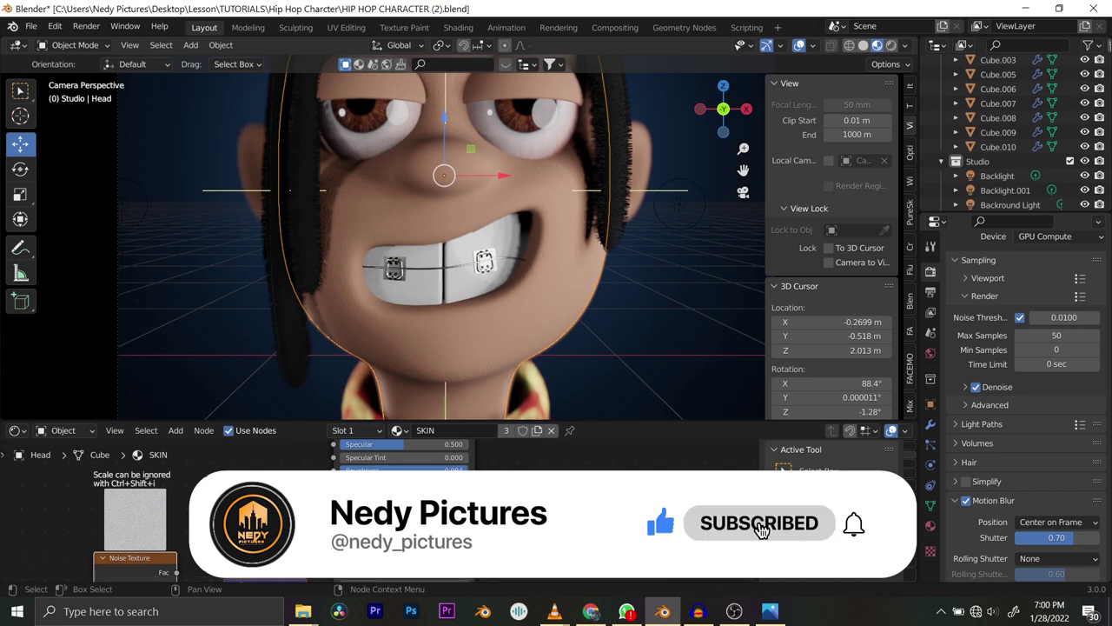
pyautogui.scroll(3, 473, 515)
pyautogui.scroll(1, 474, 515)
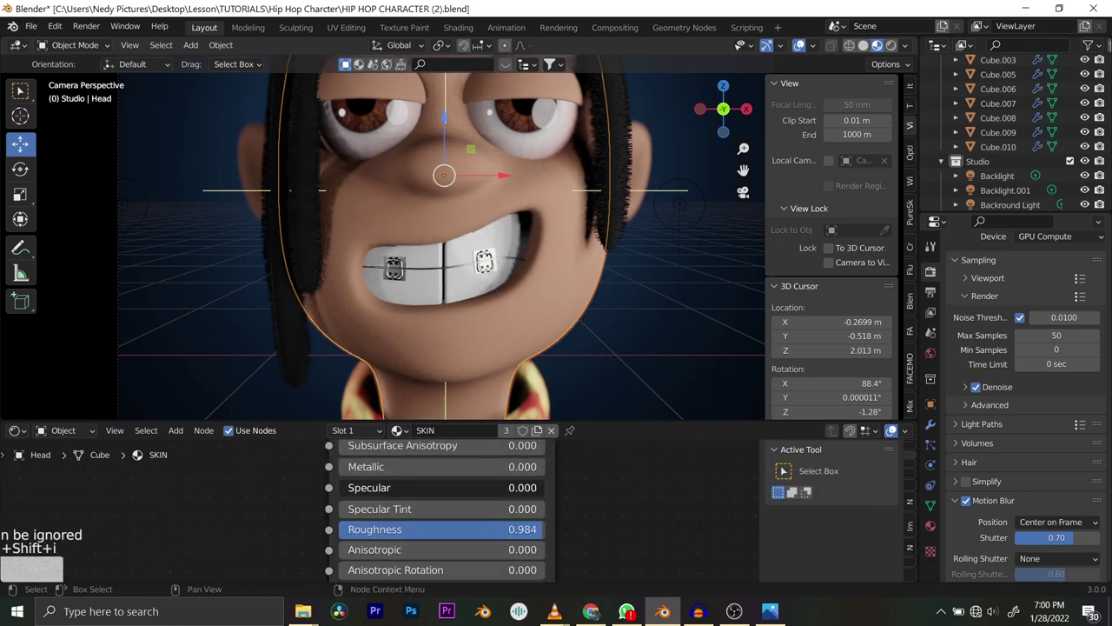
pyautogui.moveTo(434, 487); pyautogui.dragTo(476, 488)
pyautogui.moveTo(469, 529); pyautogui.dragTo(443, 489)
pyautogui.scroll(-2, 513, 528)
pyautogui.hotkey('ctrl', 's')
# Set the SKIN shader's Subsurface to 0.008 and save the file.
pyautogui.scroll(1, 373, 504)
pyautogui.keyDown('ctrl'); pyautogui.scroll(4, 367, 517); pyautogui.keyUp('ctrl')
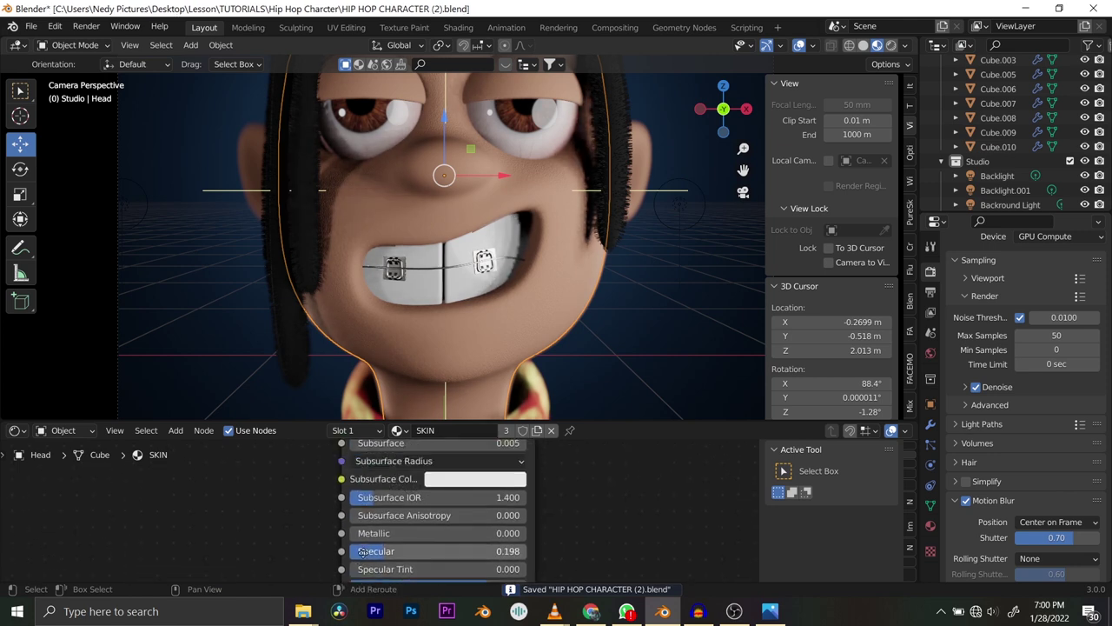
pyautogui.keyDown('ctrl'); pyautogui.scroll(2, 368, 516); pyautogui.keyUp('ctrl')
pyautogui.scroll(2, 412, 482)
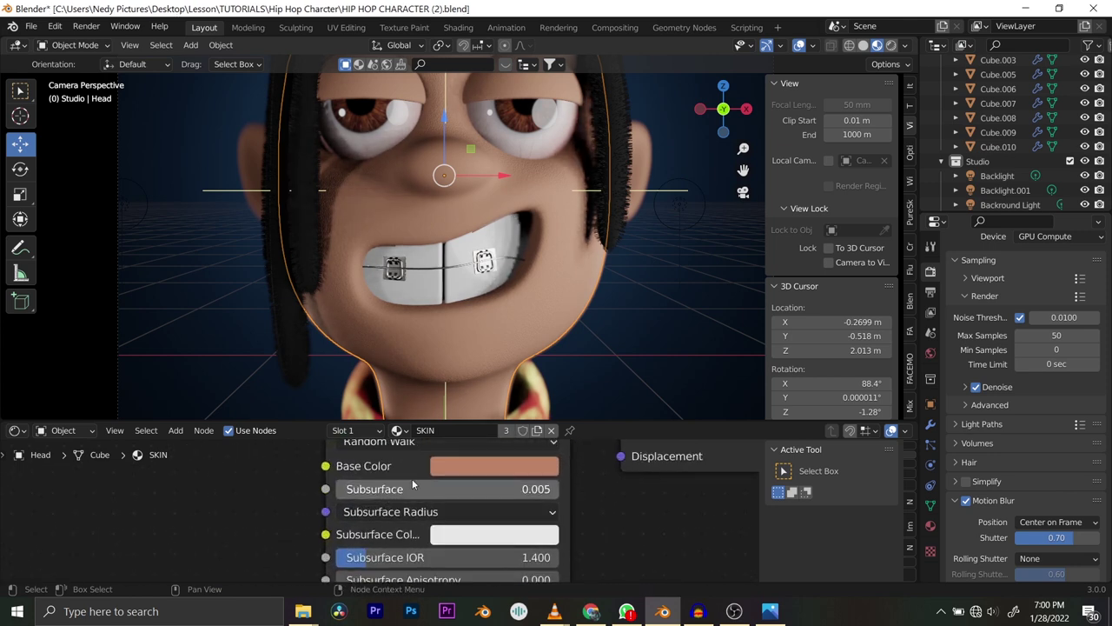
pyautogui.click(421, 488)
pyautogui.click(438, 484)
pyautogui.press('BackSpace')
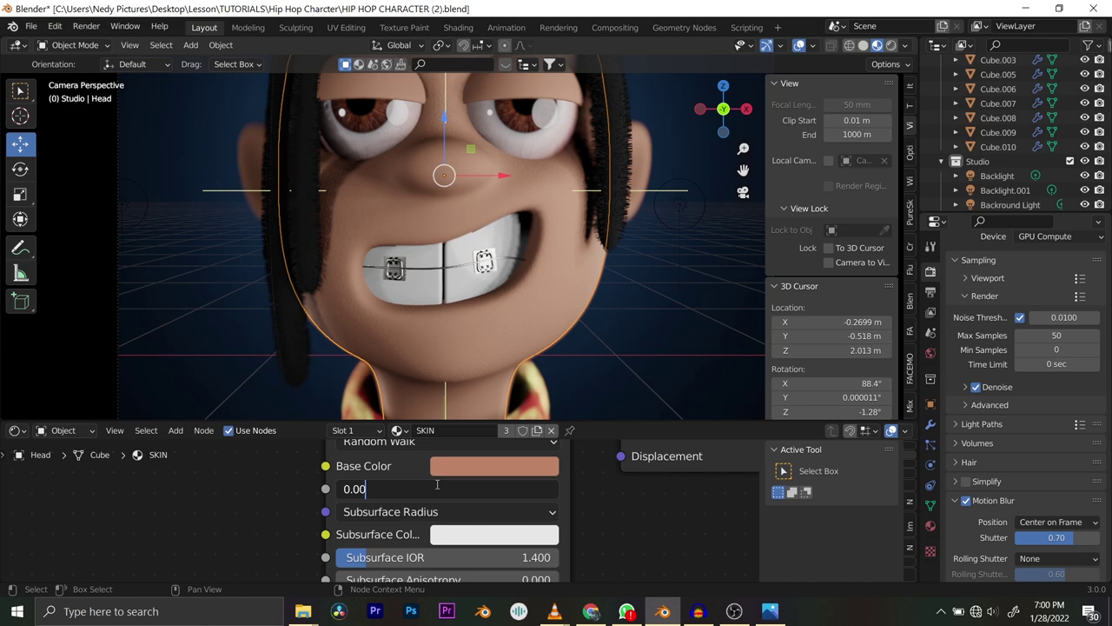
pyautogui.write('8')
pyautogui.press('Return')
pyautogui.hotkey('ctrl', 's')
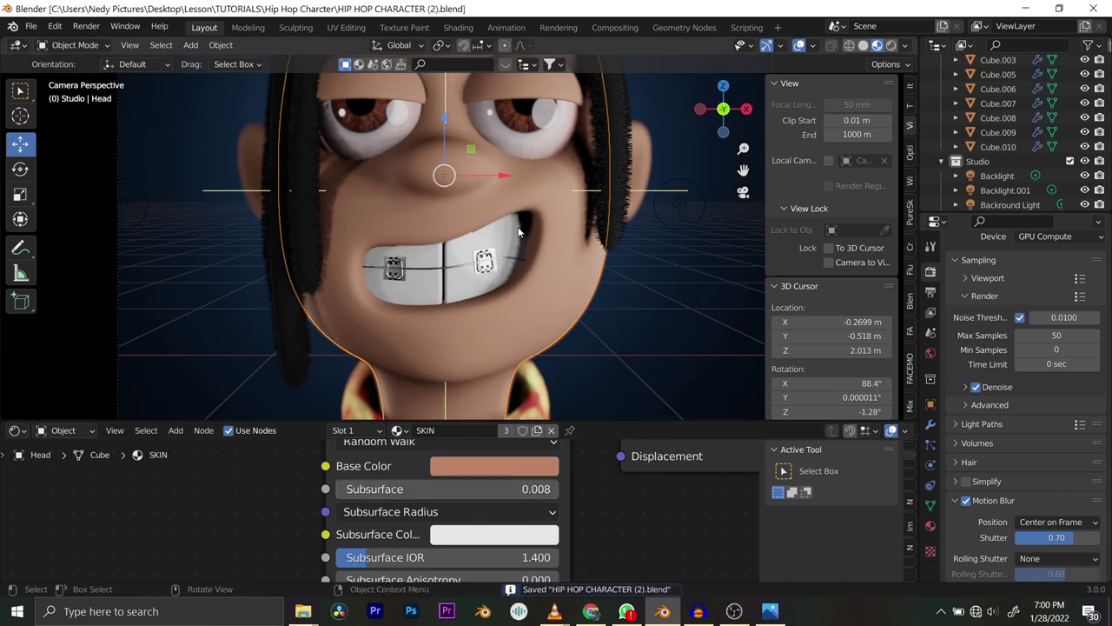
# Select the Camera in the Studio collection and show its lens and depth-of-field settings.
pyautogui.scroll(-3, 520, 243)
pyautogui.scroll(2, 521, 243)
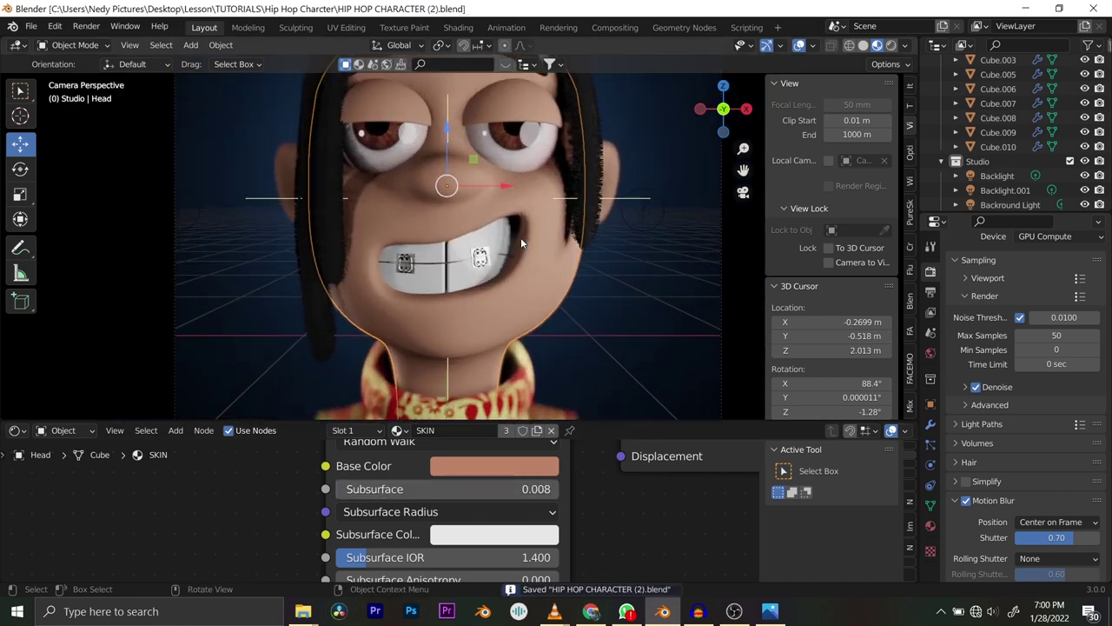
pyautogui.scroll(-2, 520, 242)
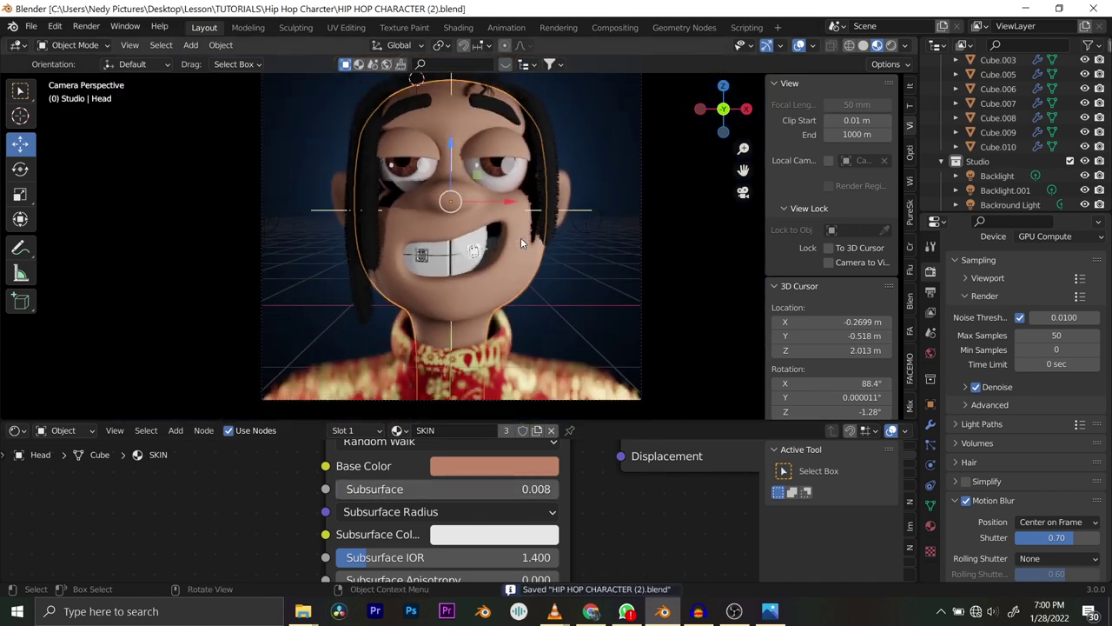
pyautogui.scroll(1, 575, 243)
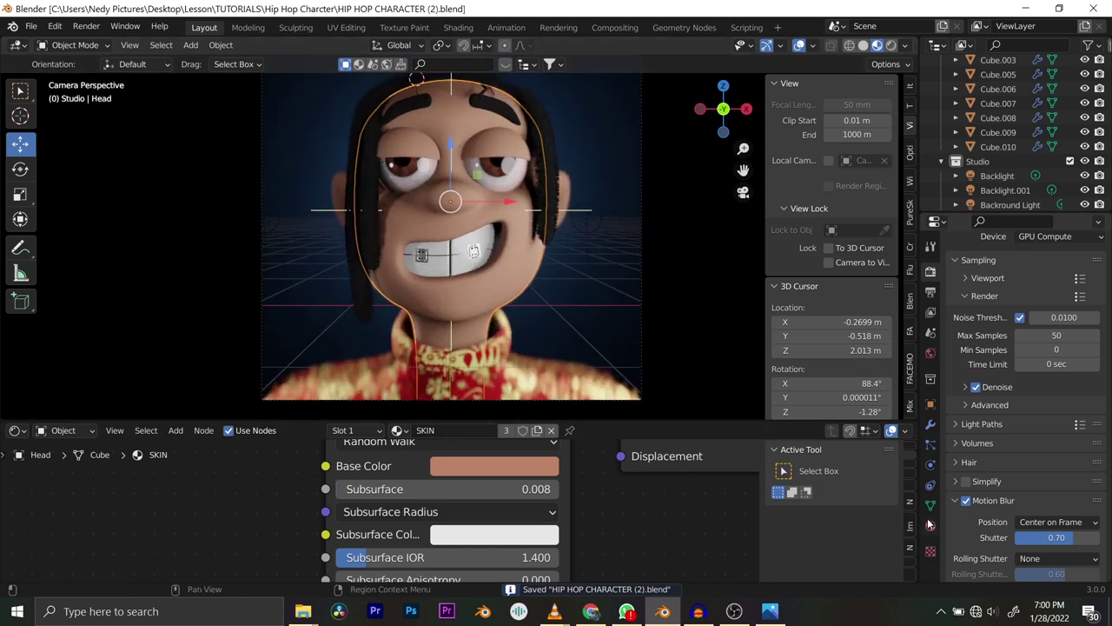
pyautogui.scroll(-5, 977, 110)
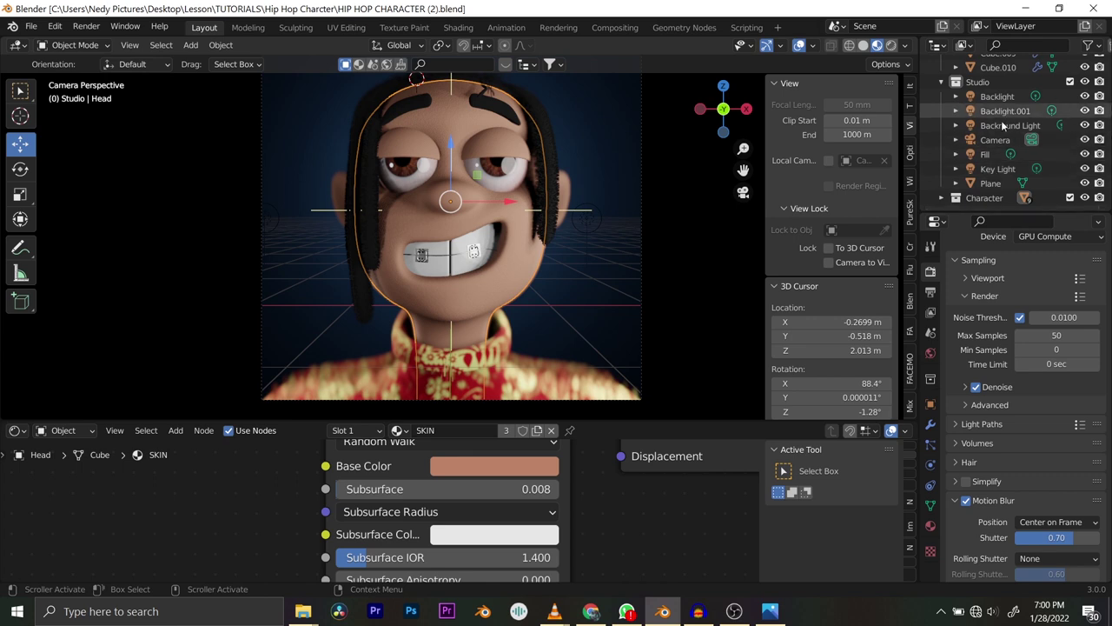
pyautogui.scroll(5, 991, 152)
pyautogui.scroll(-4, 983, 124)
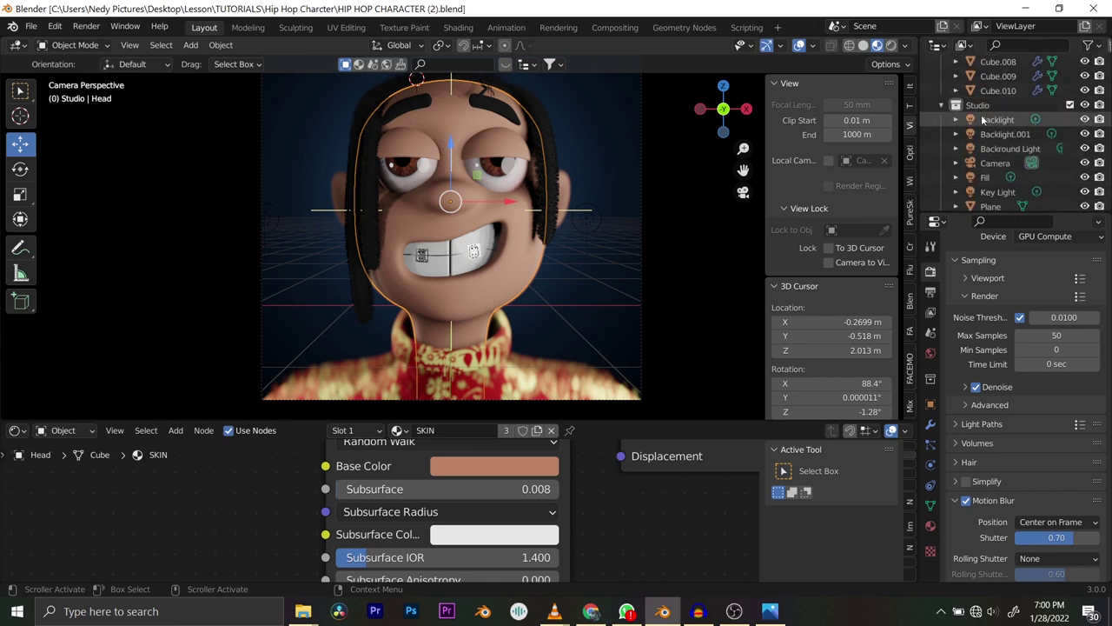
pyautogui.click(996, 162)
pyautogui.click(930, 465)
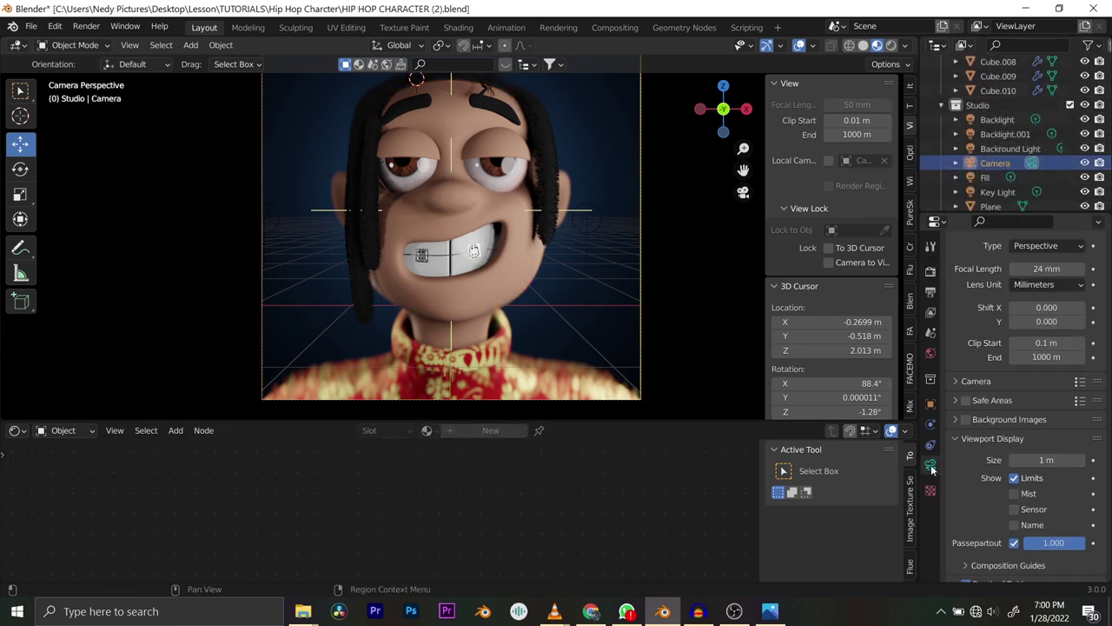
# Try an F-Stop of 0.8 for the camera's depth of field.
pyautogui.scroll(-5, 1028, 502)
pyautogui.click(1028, 502)
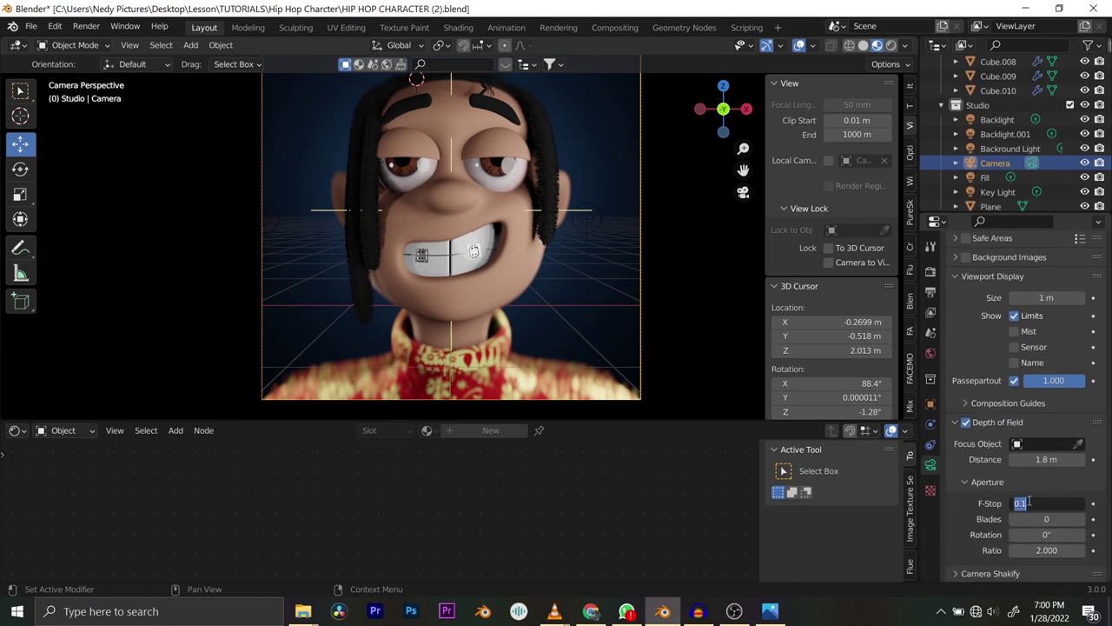
pyautogui.press('BackSpace')
pyautogui.press('Return')
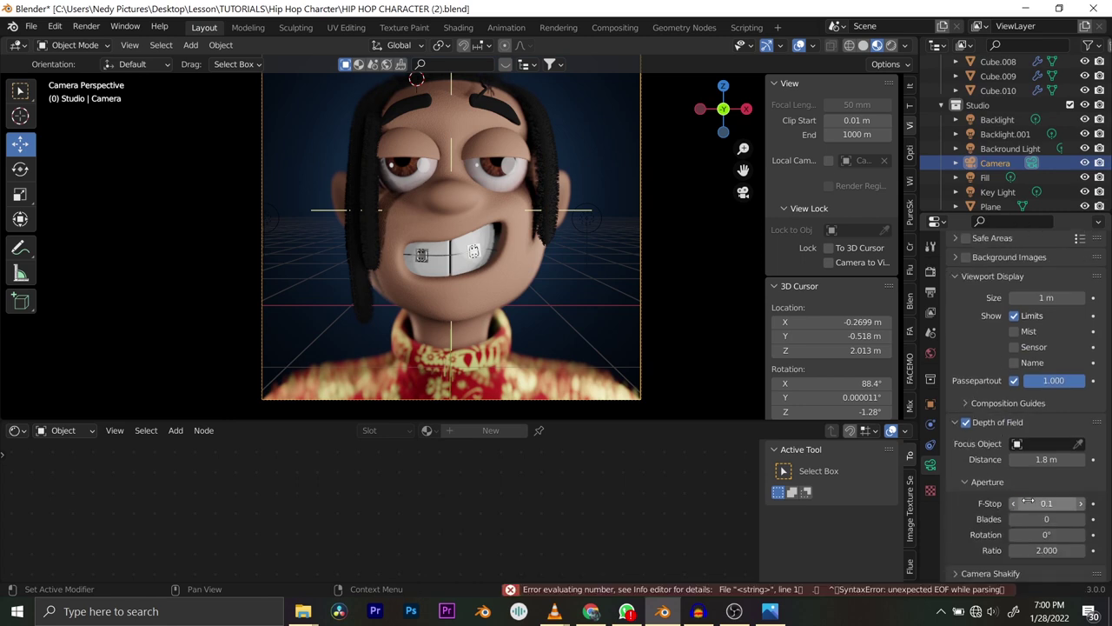
pyautogui.doubleClick(1028, 503)
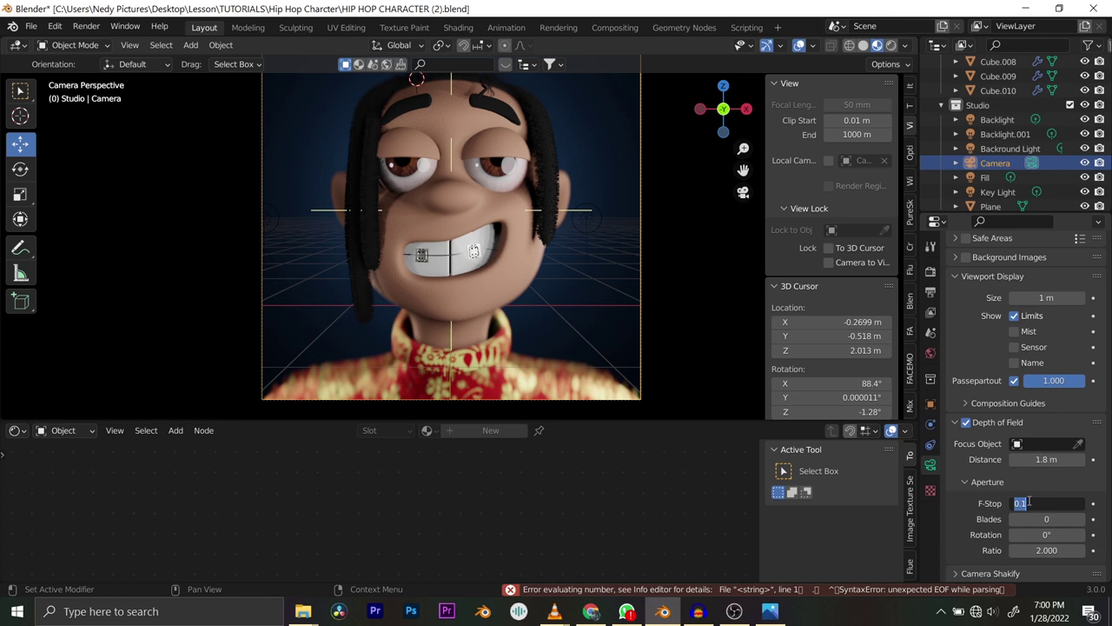
pyautogui.write('0.8')
pyautogui.press('Return')
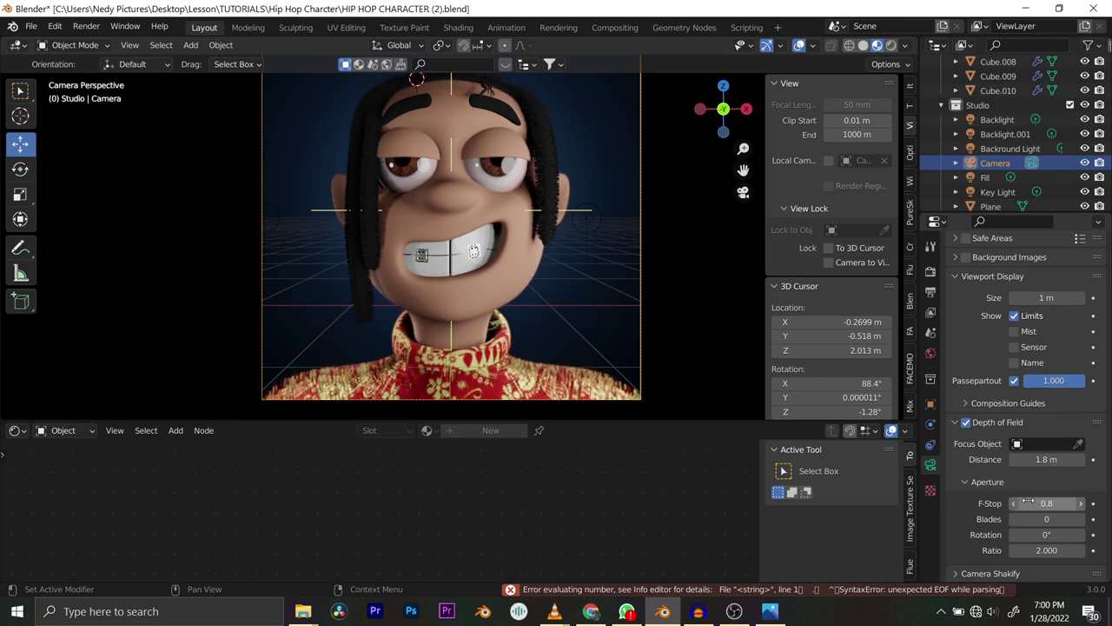
# Try an F-Stop of 0.5 for the camera, settle on 0.6, and save the file.
pyautogui.doubleClick(1028, 502)
pyautogui.write('0.5')
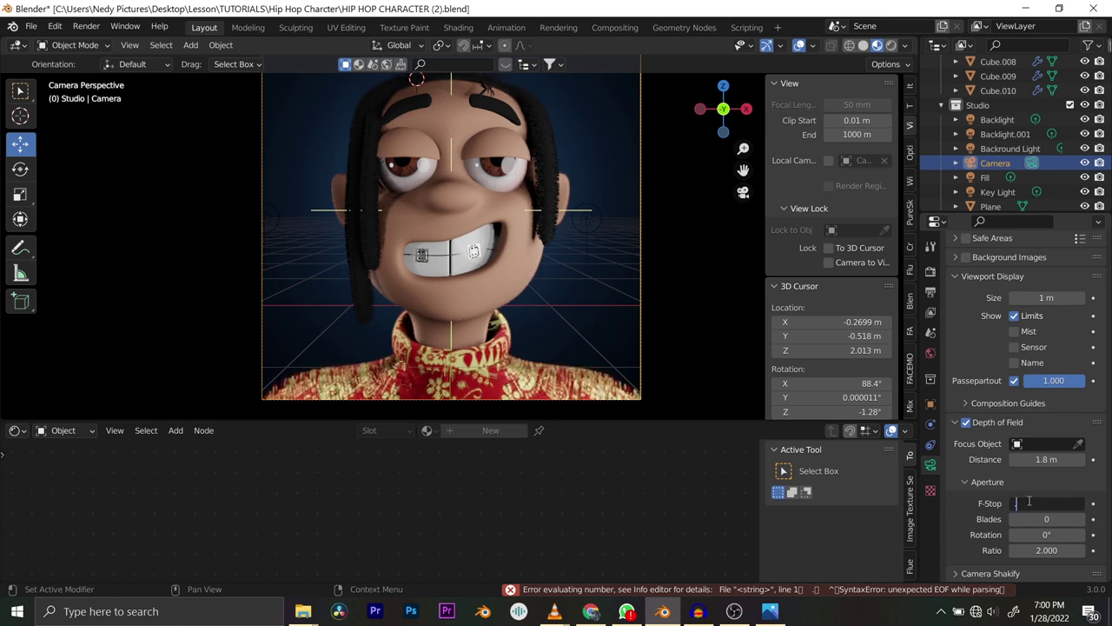
pyautogui.press('Return')
pyautogui.doubleClick(1028, 502)
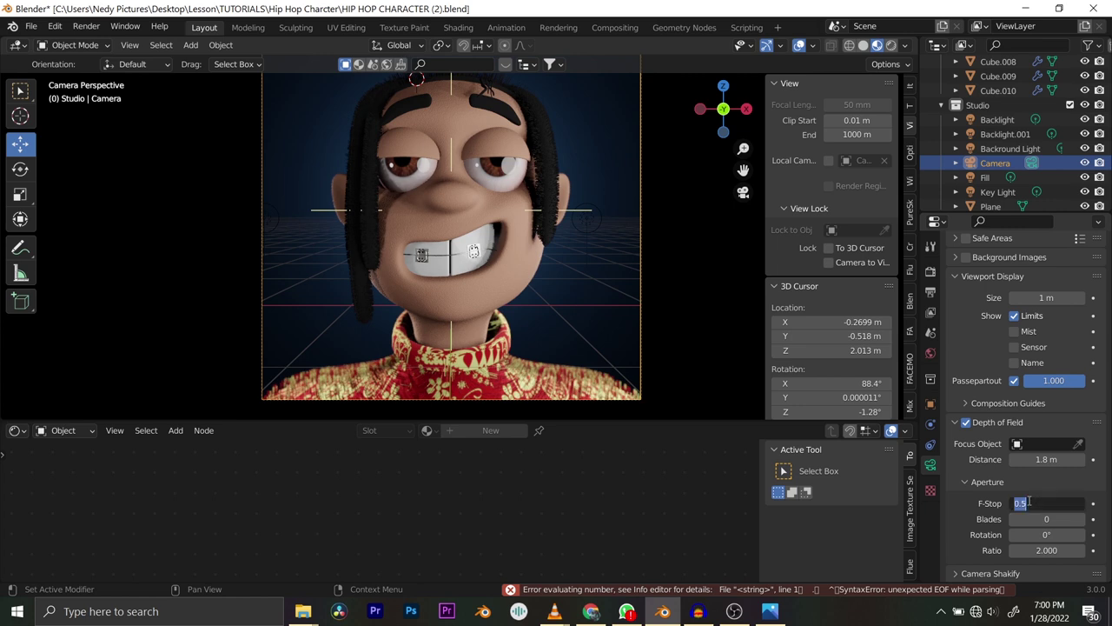
pyautogui.press('BackSpace')
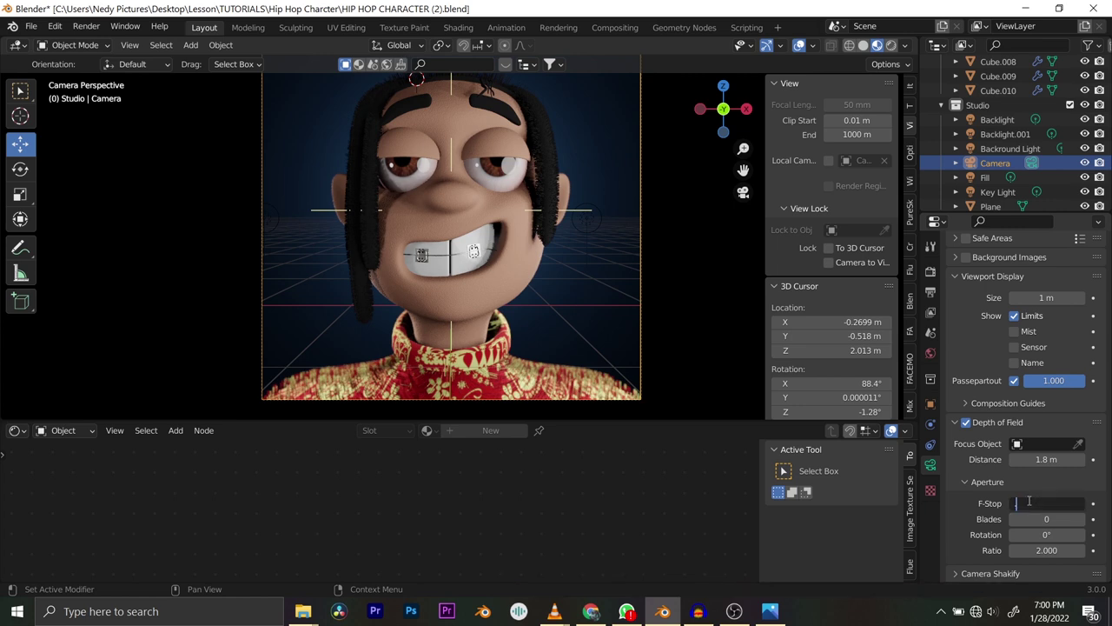
pyautogui.write('0.6')
pyautogui.press('Return')
pyautogui.hotkey('ctrl', 's')
# Render a still image of the character portrait from the studio camera.
pyautogui.scroll(-4, 399, 262)
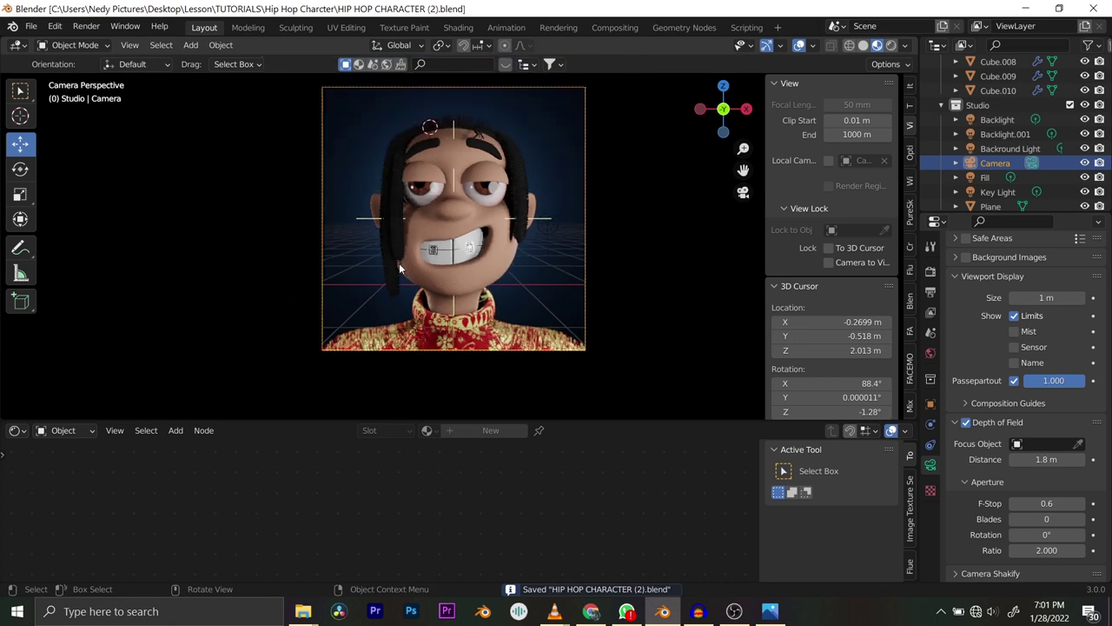
pyautogui.scroll(3, 414, 270)
pyautogui.moveTo(414, 271)
pyautogui.keyDown('shift'); pyautogui.mouseDown(button='middle')
pyautogui.moveTo(404, 272)
pyautogui.moveTo(416, 259)
pyautogui.mouseUp(button='middle'); pyautogui.keyUp('shift')
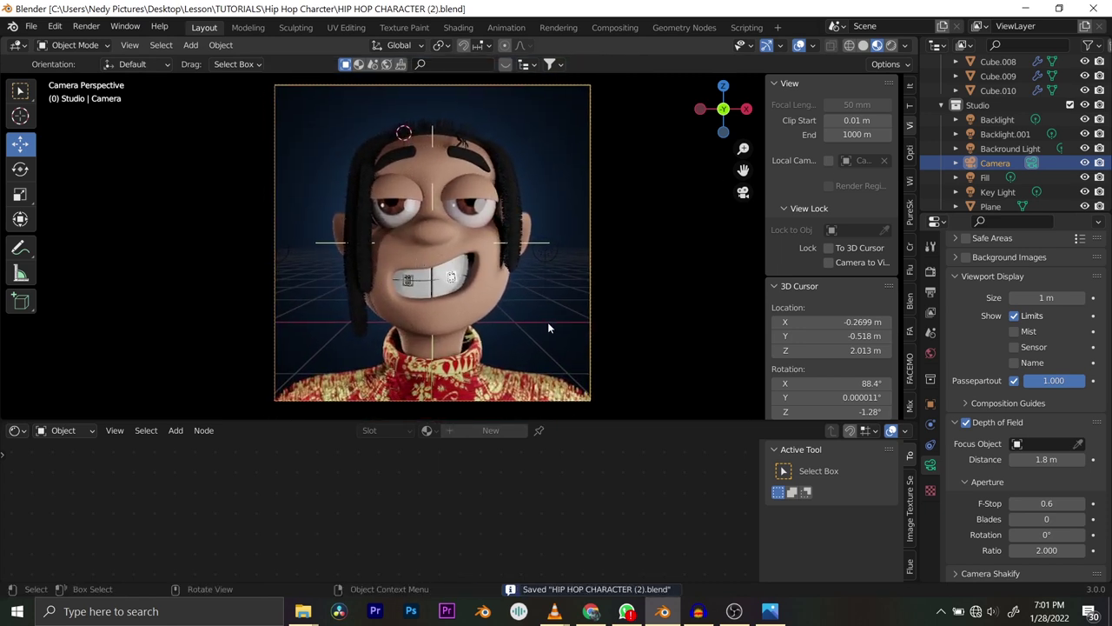
pyautogui.click(83, 27)
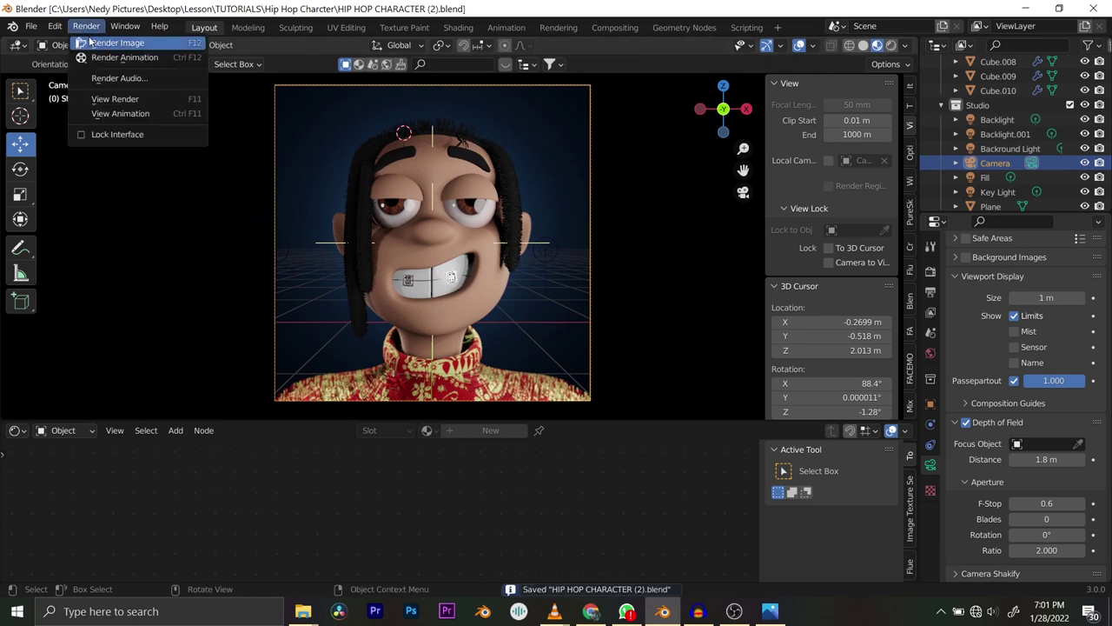
pyautogui.click(91, 42)
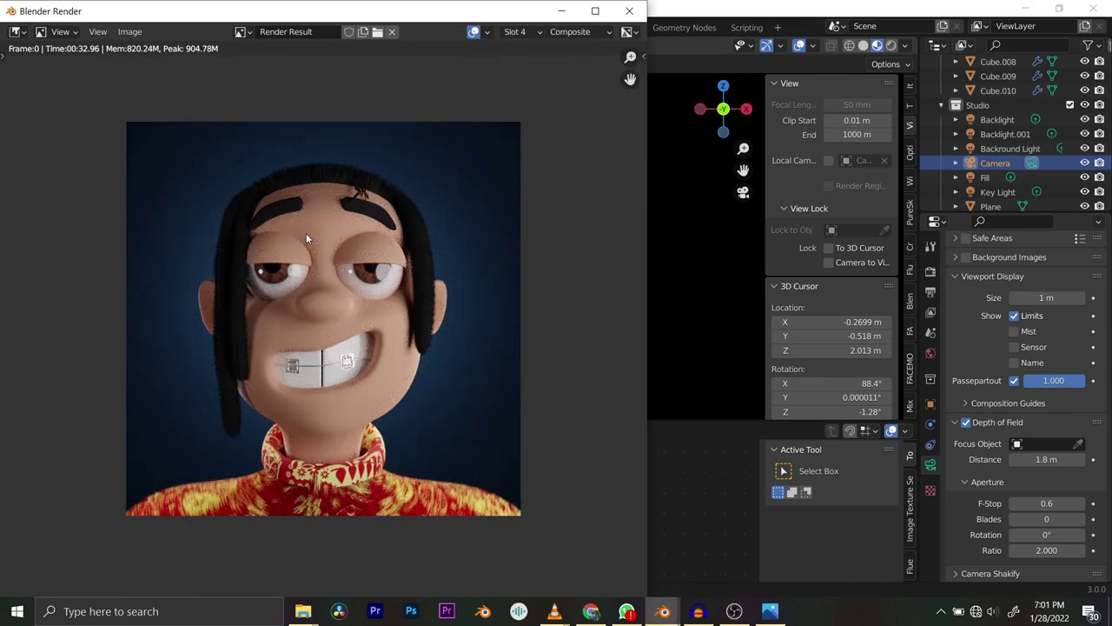
# Examine the rendered skin, eyes, teeth and hair up close, and close the render window.
pyautogui.scroll(1, 306, 233)
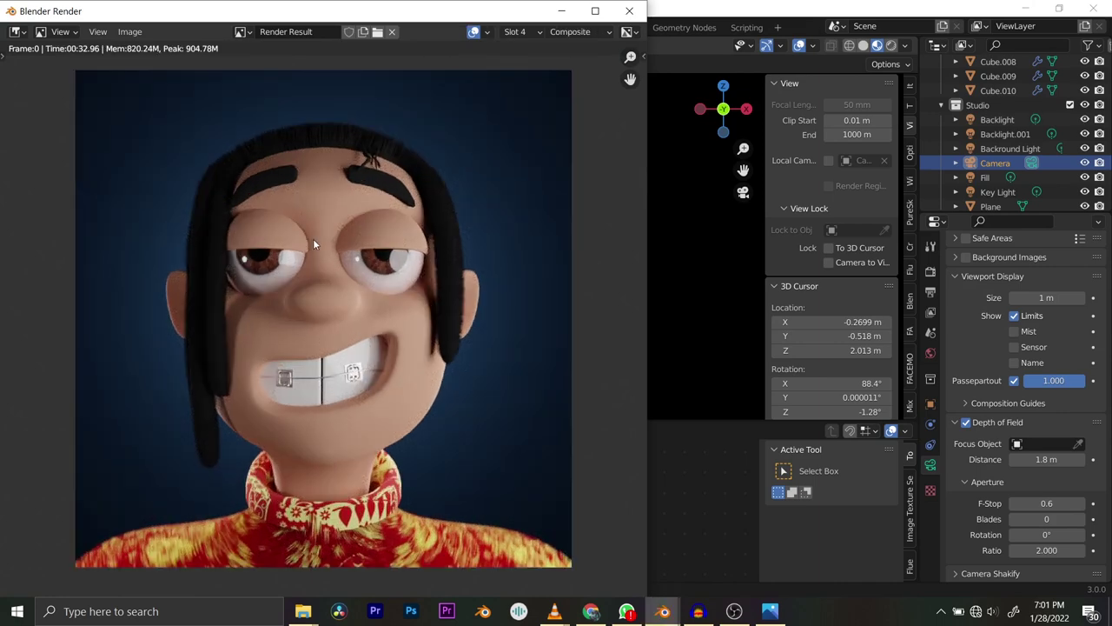
pyautogui.scroll(-1, 315, 245)
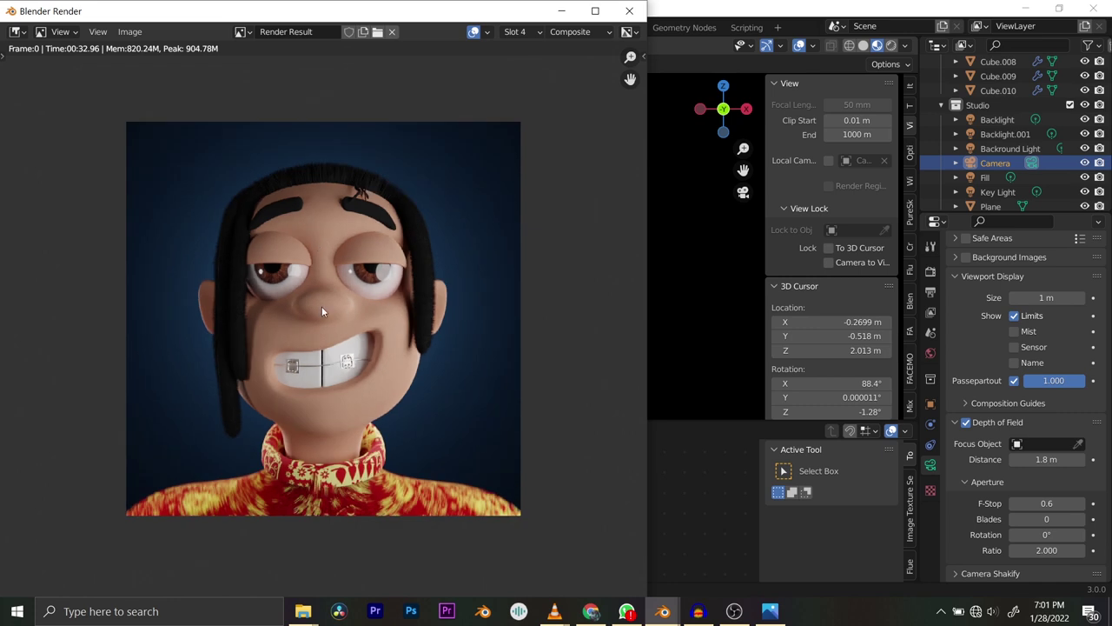
pyautogui.scroll(2, 322, 311)
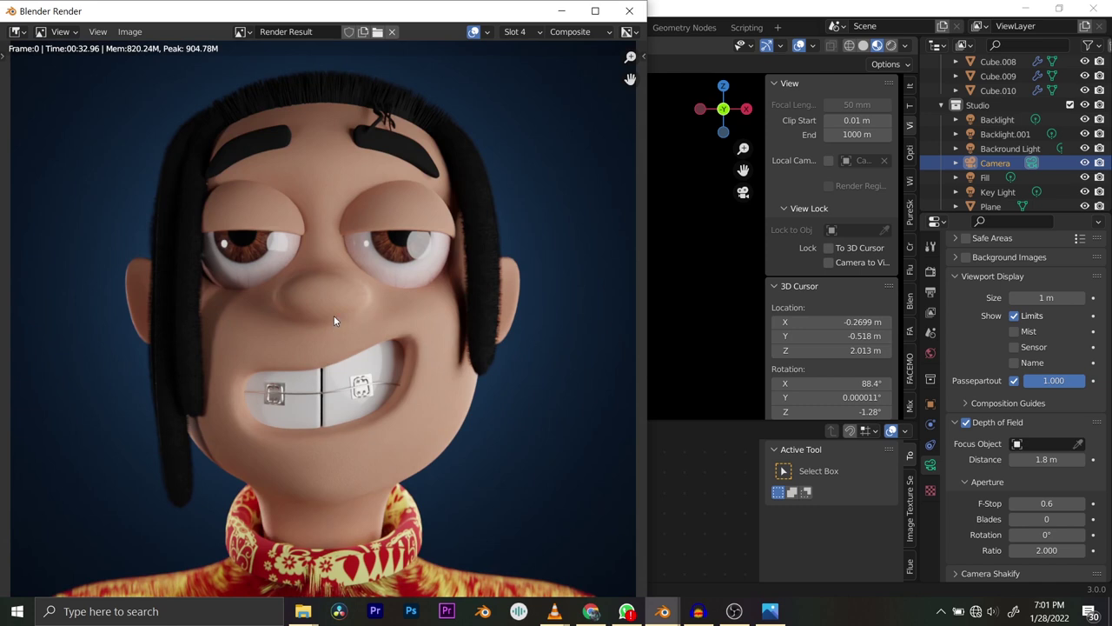
pyautogui.scroll(-1, 336, 319)
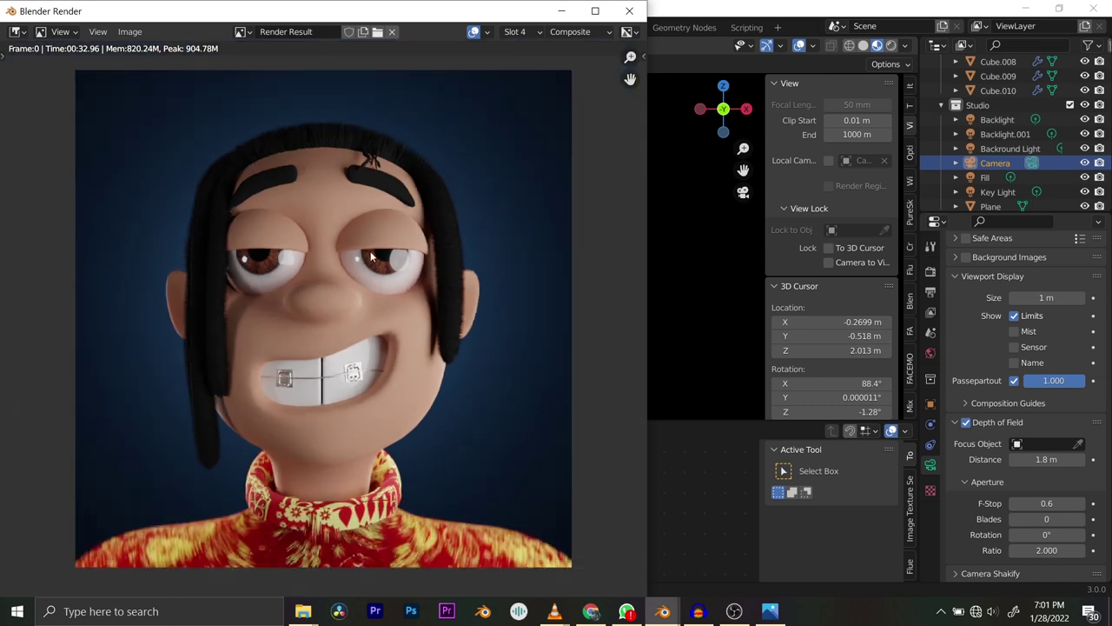
pyautogui.click(635, 14)
# Select the Head, lower the SKIN shader's Roughness to about 0.587, and save the file.
pyautogui.scroll(5, 533, 295)
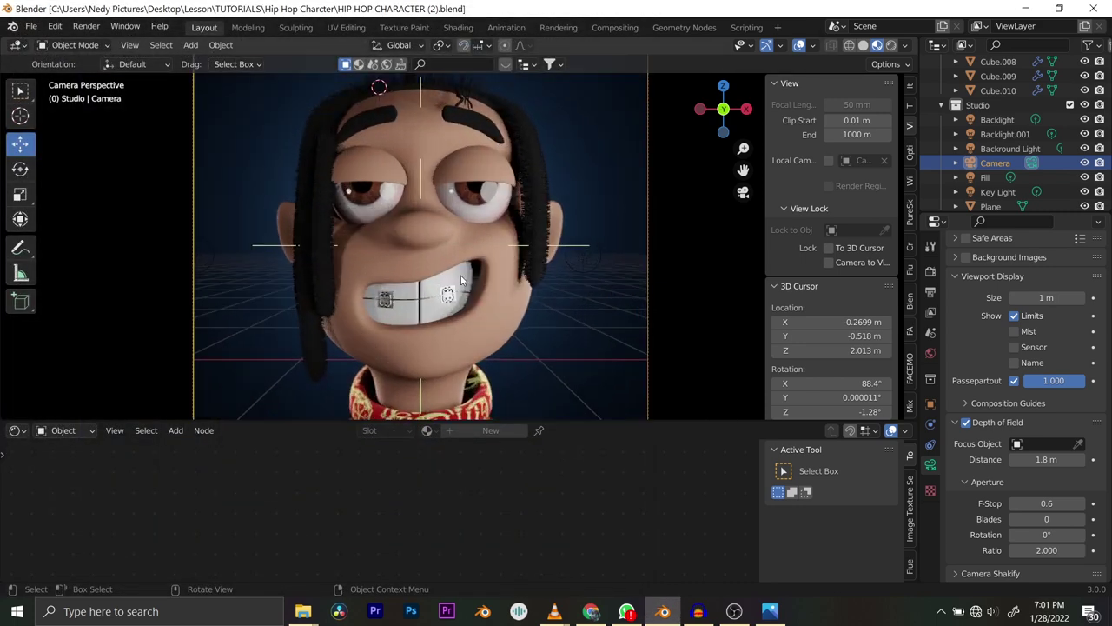
pyautogui.click(532, 295)
pyautogui.keyDown('shift'); pyautogui.scroll(-4, 456, 495); pyautogui.keyUp('shift')
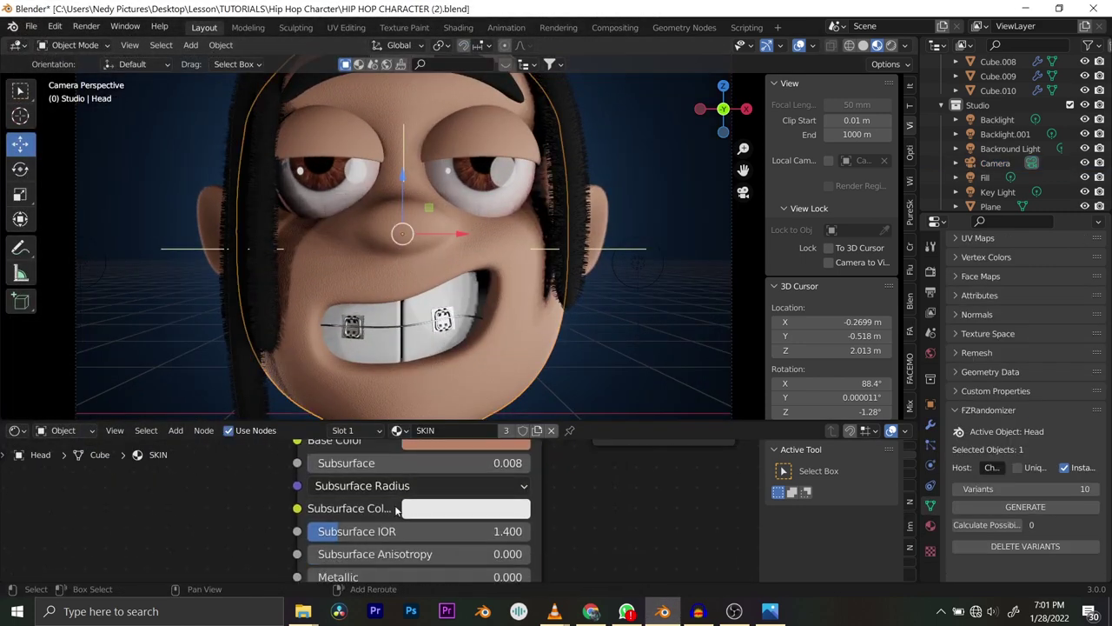
pyautogui.keyDown('shift'); pyautogui.scroll(-3, 380, 523); pyautogui.keyUp('shift')
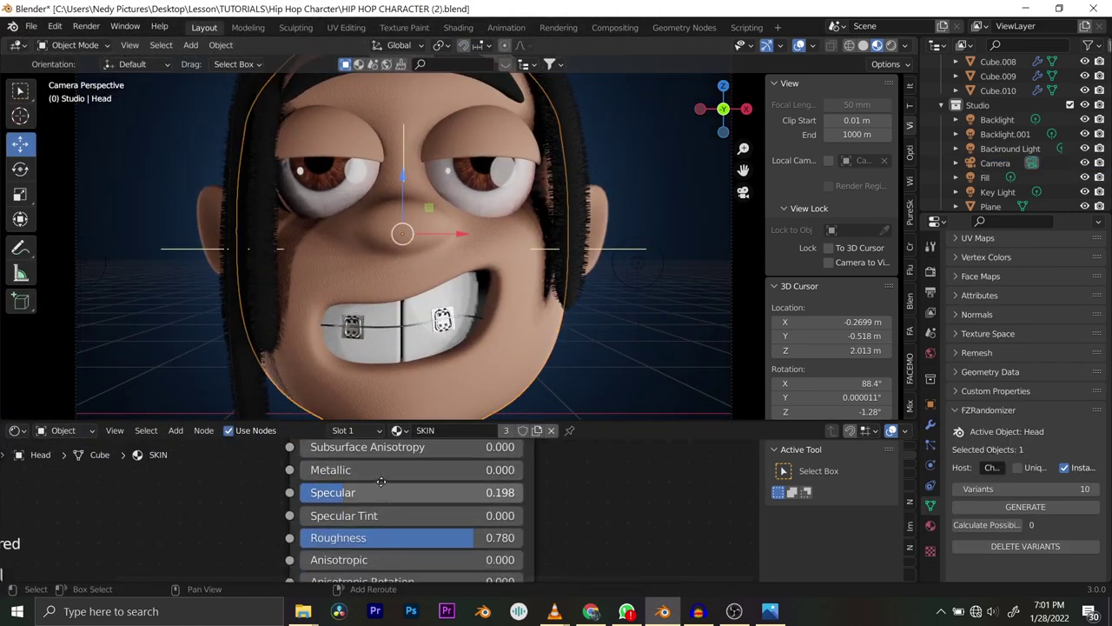
pyautogui.moveTo(381, 533); pyautogui.dragTo(338, 534)
pyautogui.hotkey('ctrl', 's')
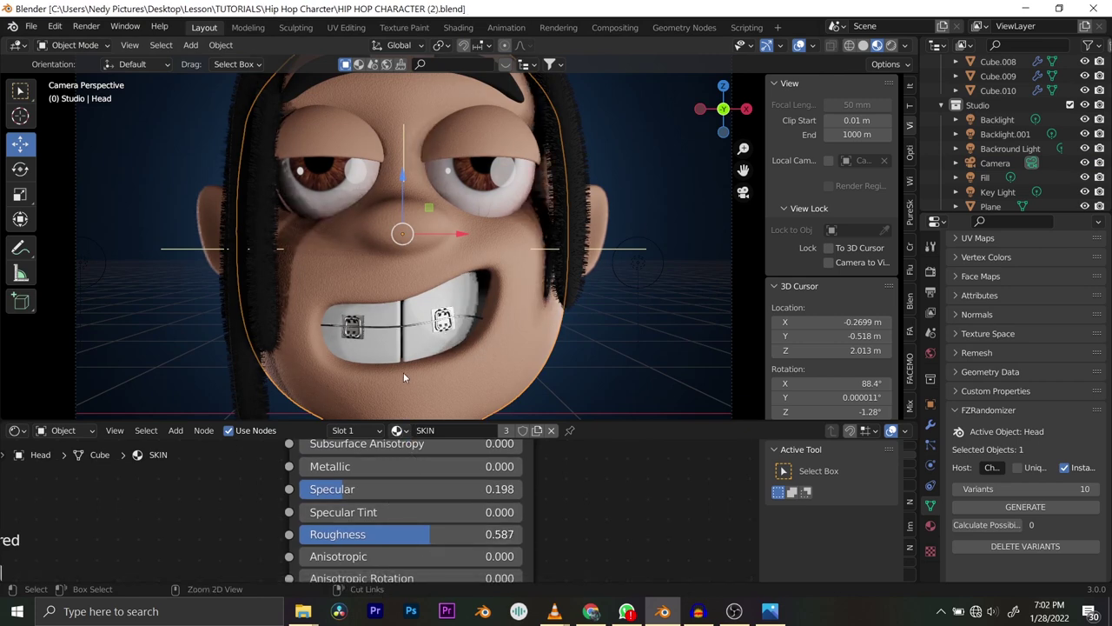
# Set the Backlight's power to 2000 W, save the file, and return to the camera view.
pyautogui.scroll(-5, 384, 318)
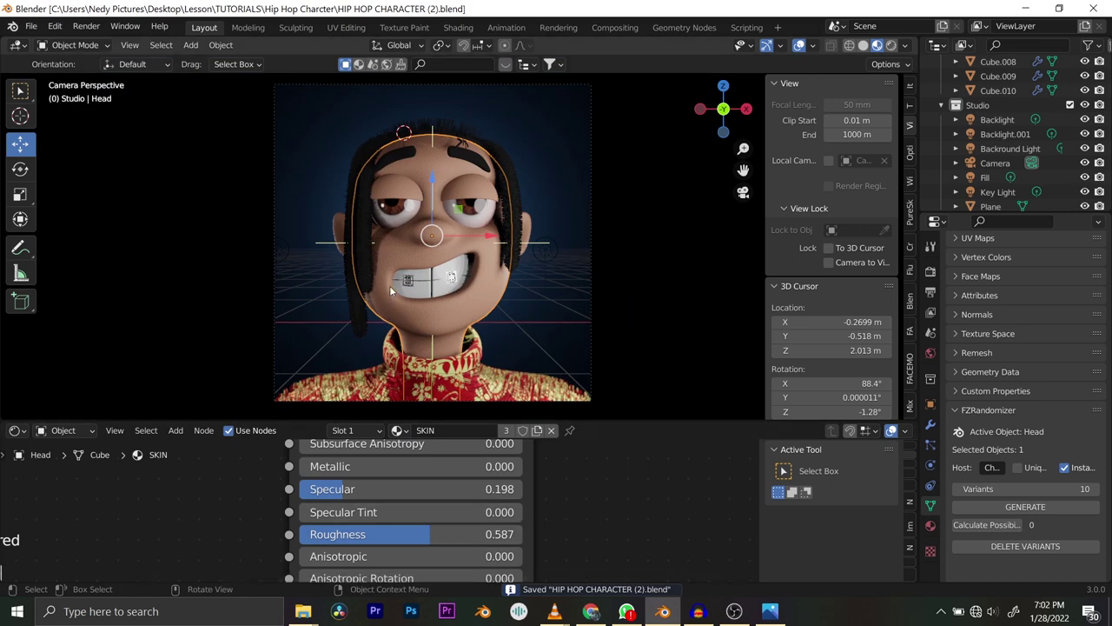
pyautogui.scroll(2, 389, 271)
pyautogui.scroll(-2, 391, 276)
pyautogui.scroll(-2, 390, 276)
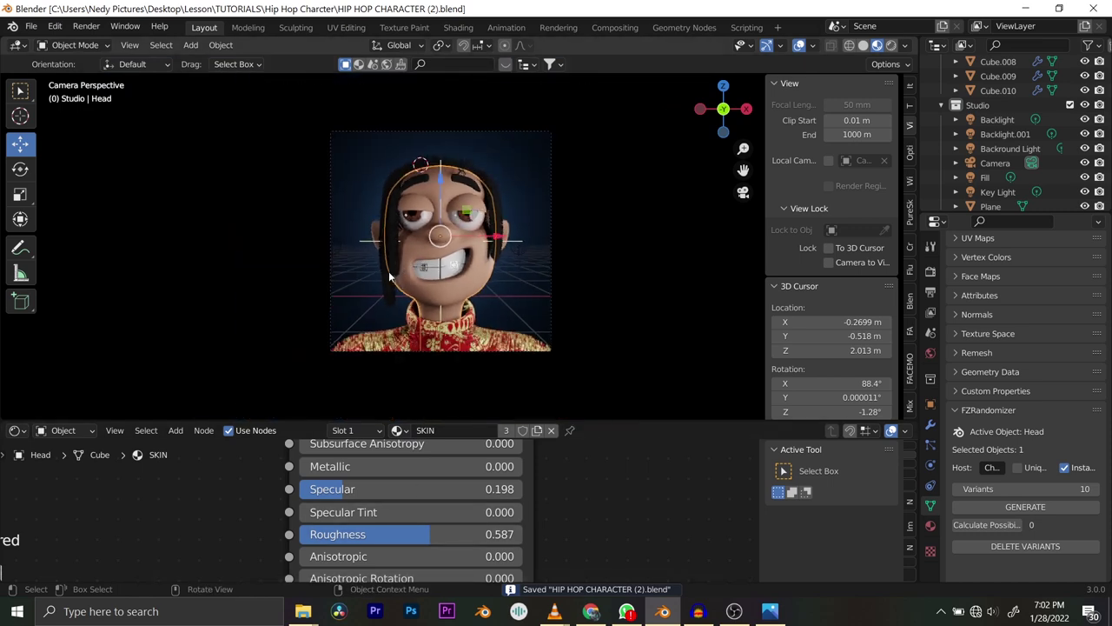
pyautogui.moveTo(390, 277); pyautogui.dragTo(304, 193, button='middle')
pyautogui.click(81, 250)
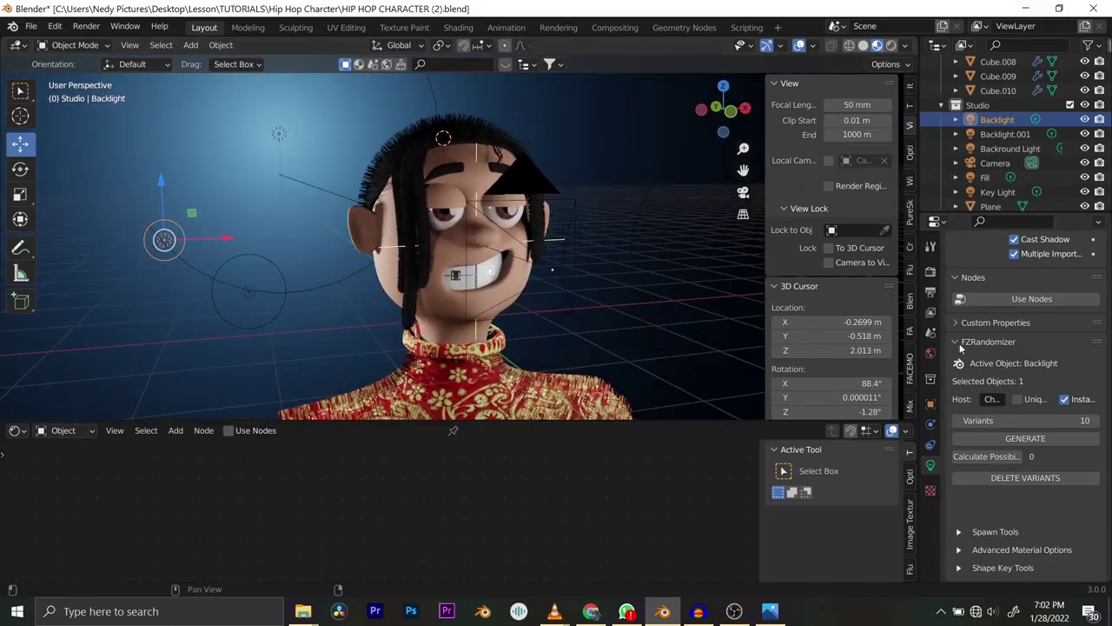
pyautogui.scroll(5, 991, 298)
pyautogui.click(1035, 367)
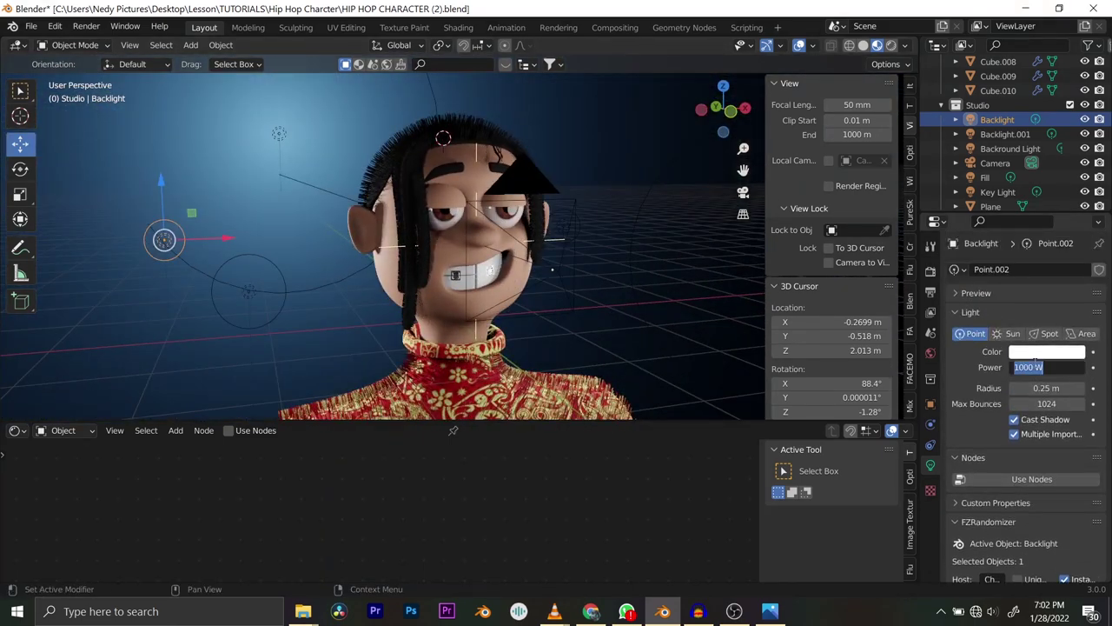
pyautogui.write('2000')
pyautogui.press('Return')
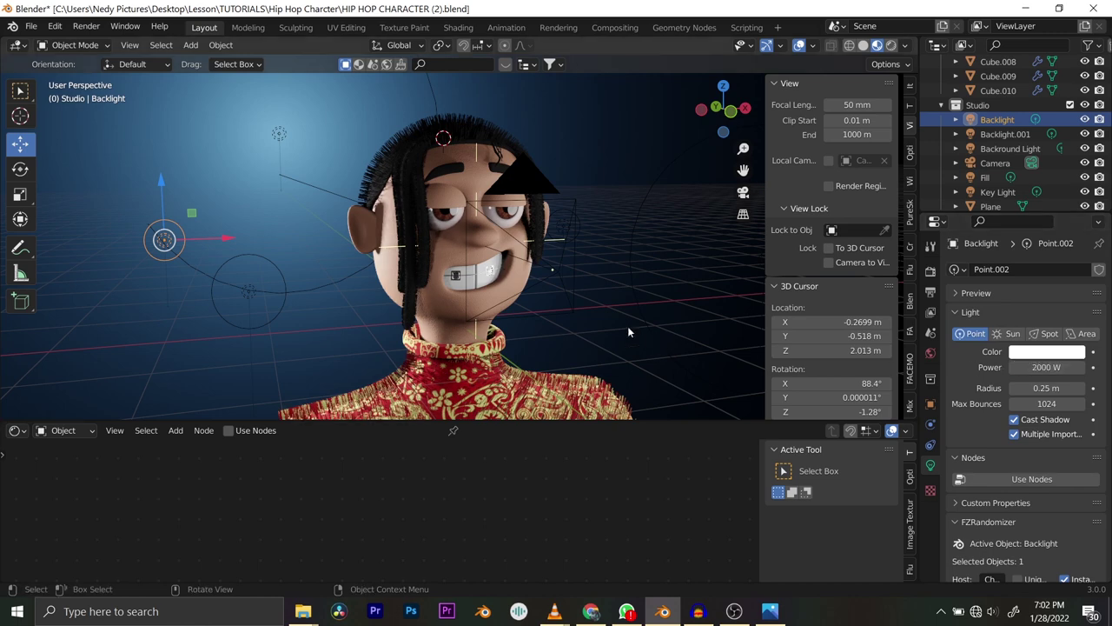
pyautogui.press('KP_0')
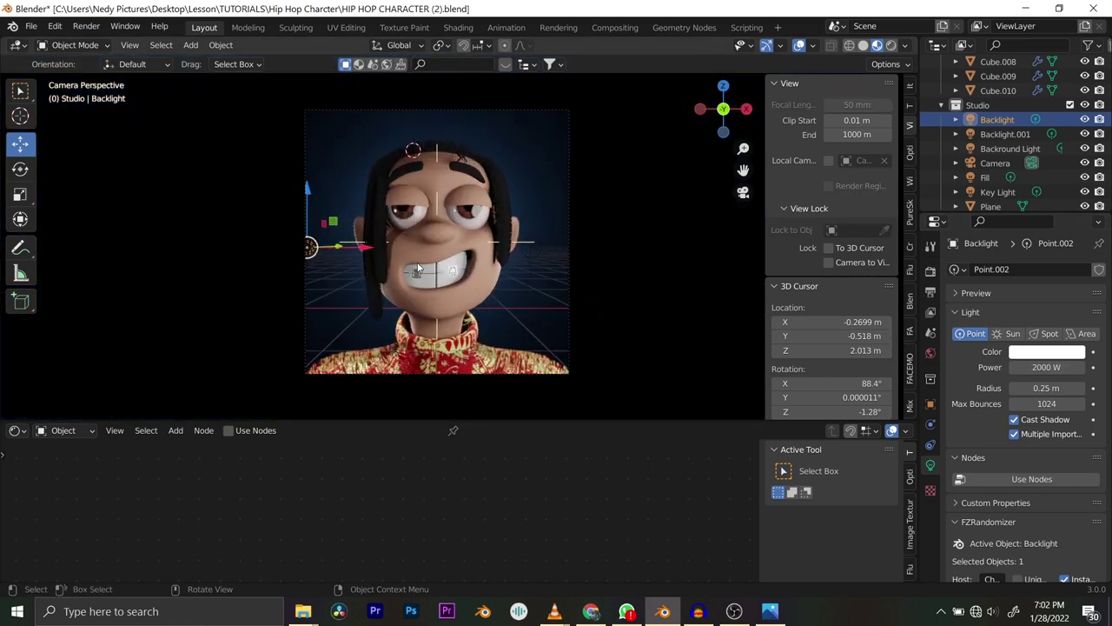
# Select the Head and set the SKIN shader's Subsurface to 0.05.
pyautogui.click(412, 253)
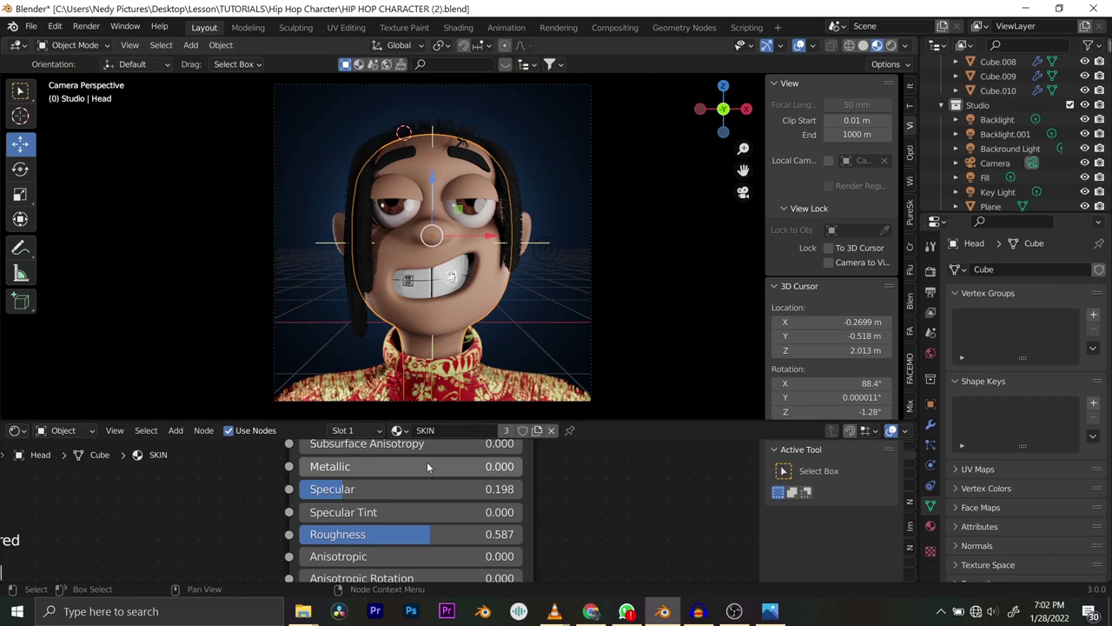
pyautogui.scroll(5, 427, 467)
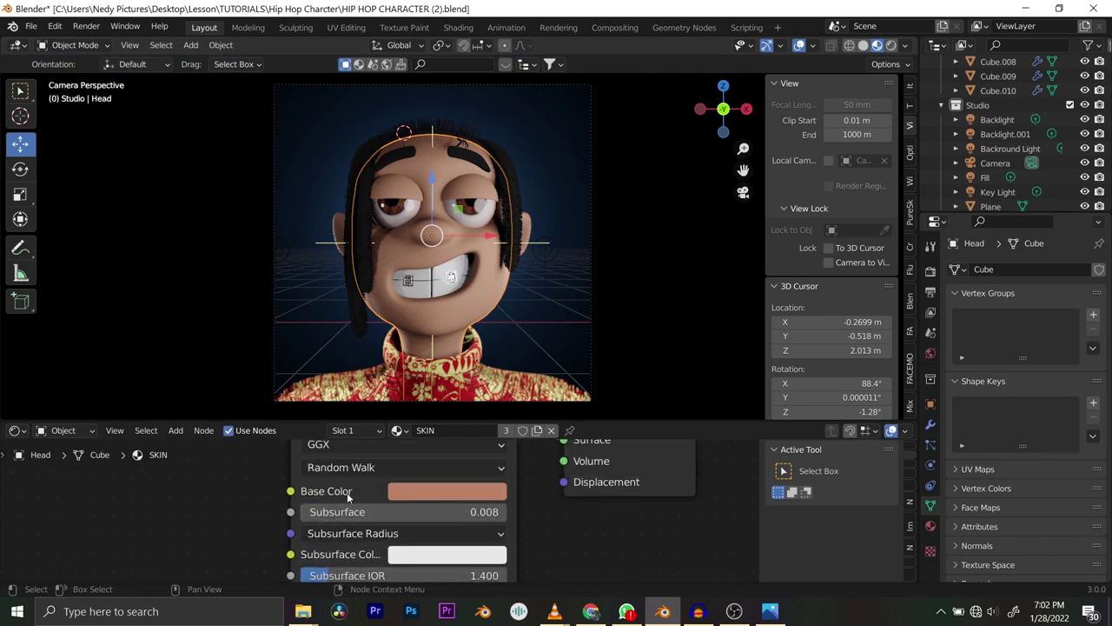
pyautogui.scroll(2, 348, 493)
pyautogui.click(383, 513)
pyautogui.click(424, 513)
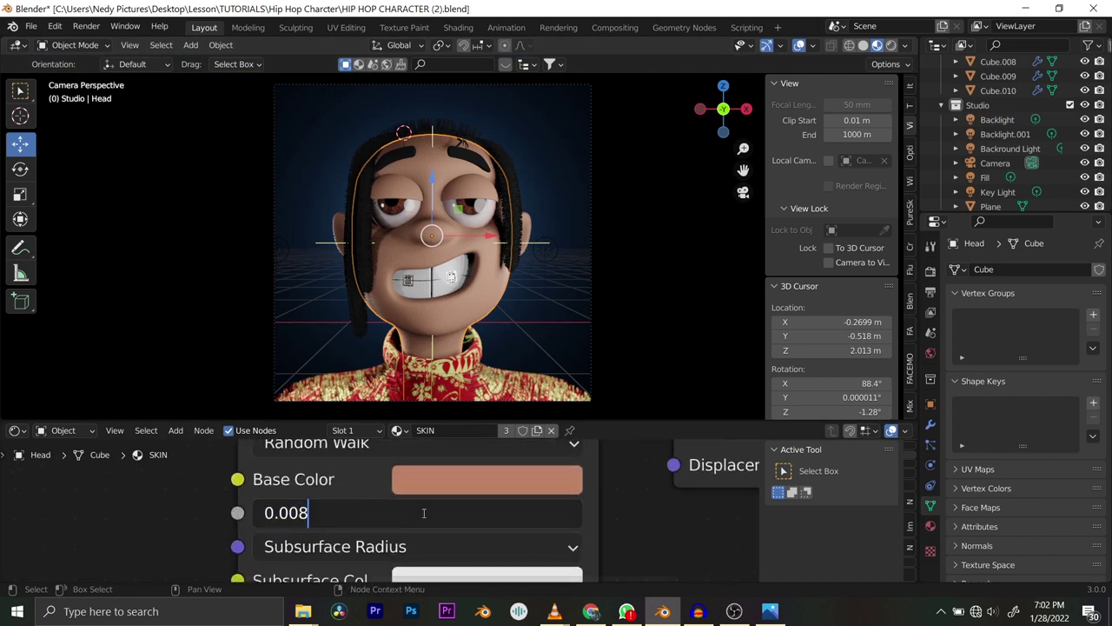
pyautogui.press('BackSpace')
pyautogui.press('BackSpace')
pyautogui.write('5')
pyautogui.press('Return')
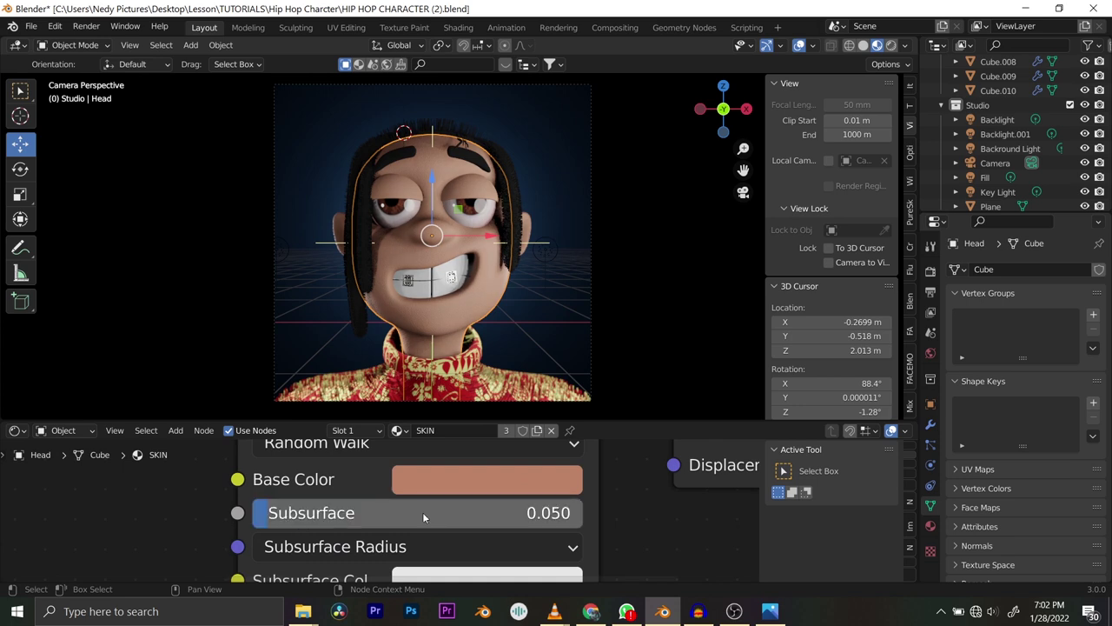
# Set the SKIN shader's Subsurface to 0.02 and save the file.
pyautogui.click(423, 514)
pyautogui.click(423, 512)
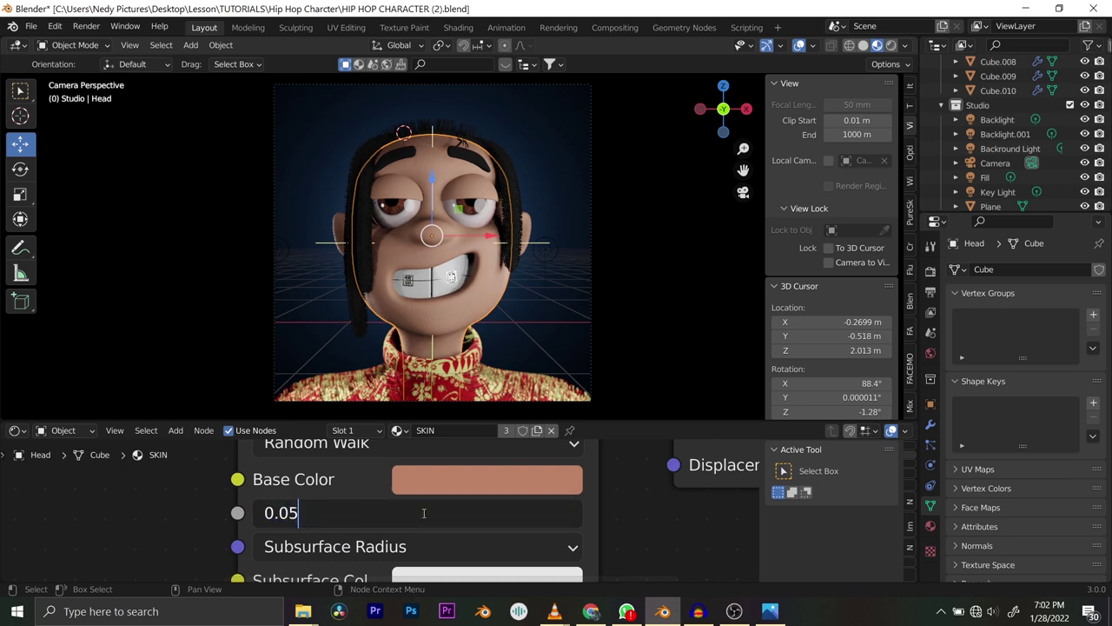
pyautogui.press('BackSpace')
pyautogui.write('2')
pyautogui.press('Return')
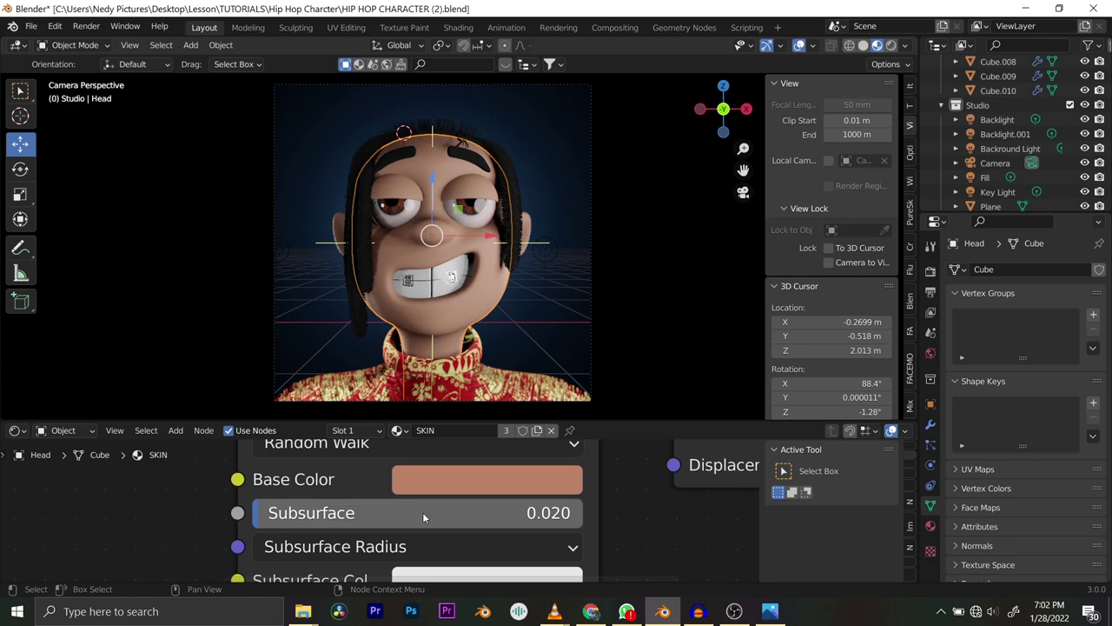
pyautogui.hotkey('ctrl', 's')
# Render the portrait as a still image and view the result in a maximized render window.
pyautogui.click(86, 26)
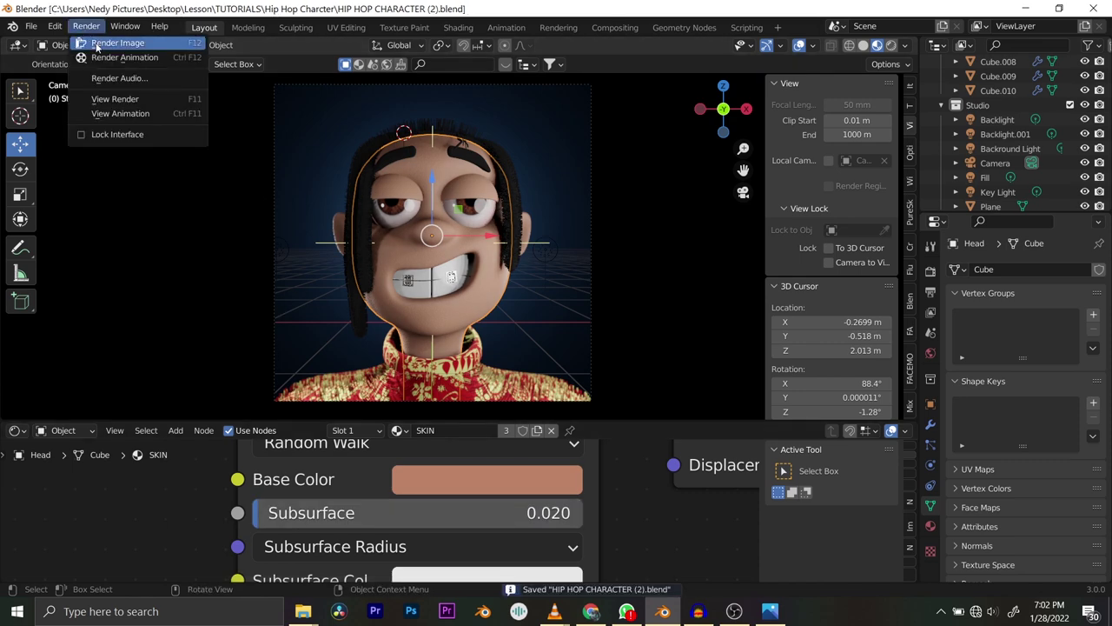
pyautogui.click(98, 43)
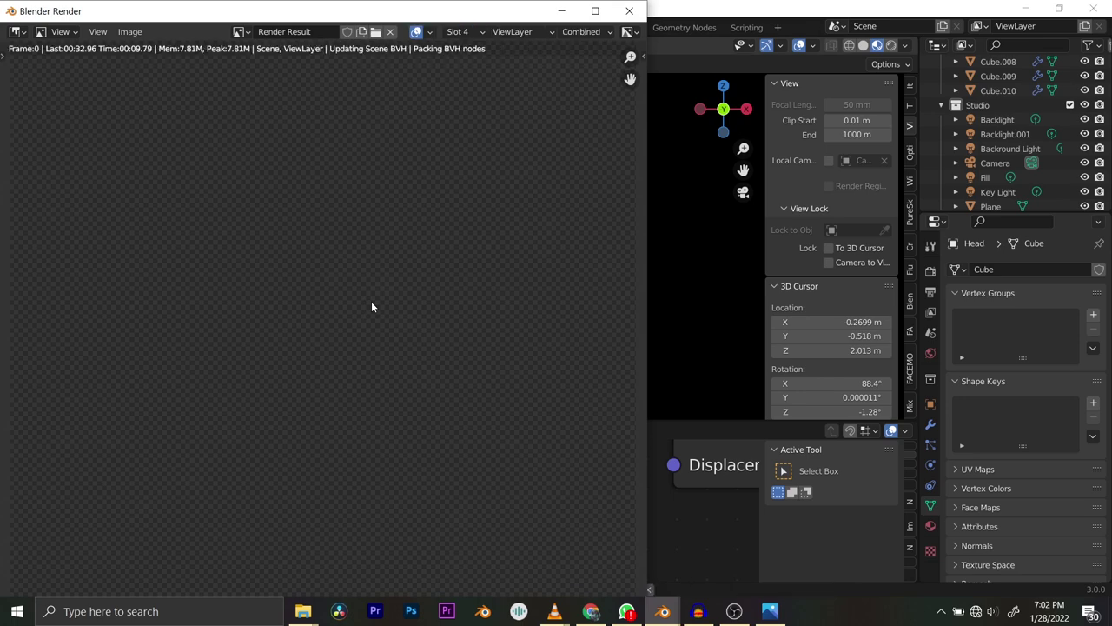
pyautogui.scroll(-3, 374, 304)
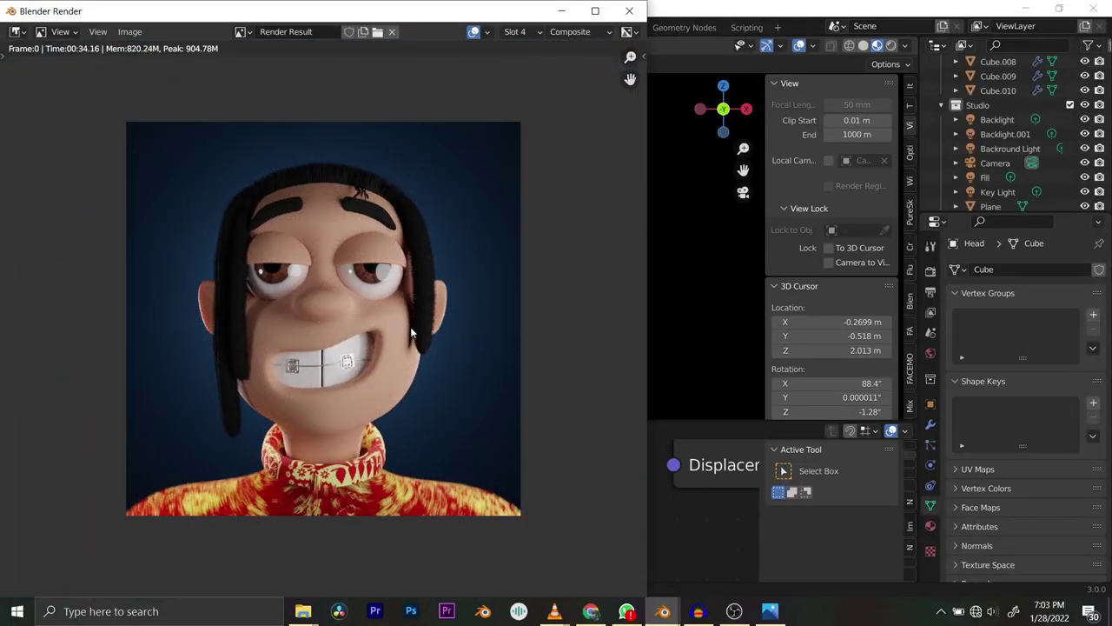
pyautogui.scroll(2, 410, 327)
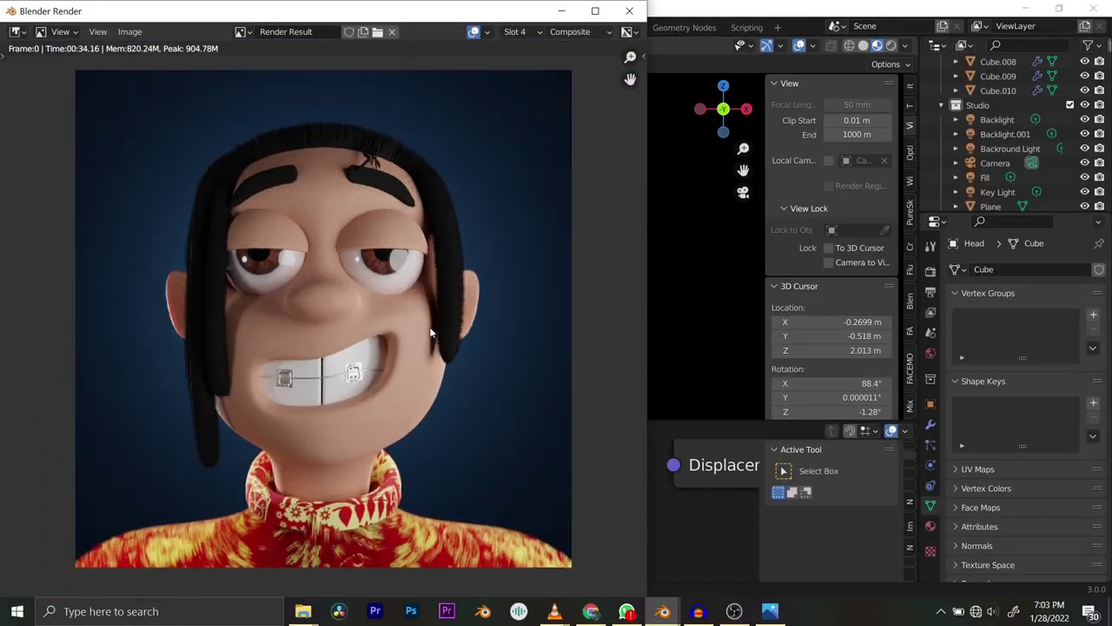
pyautogui.click(596, 10)
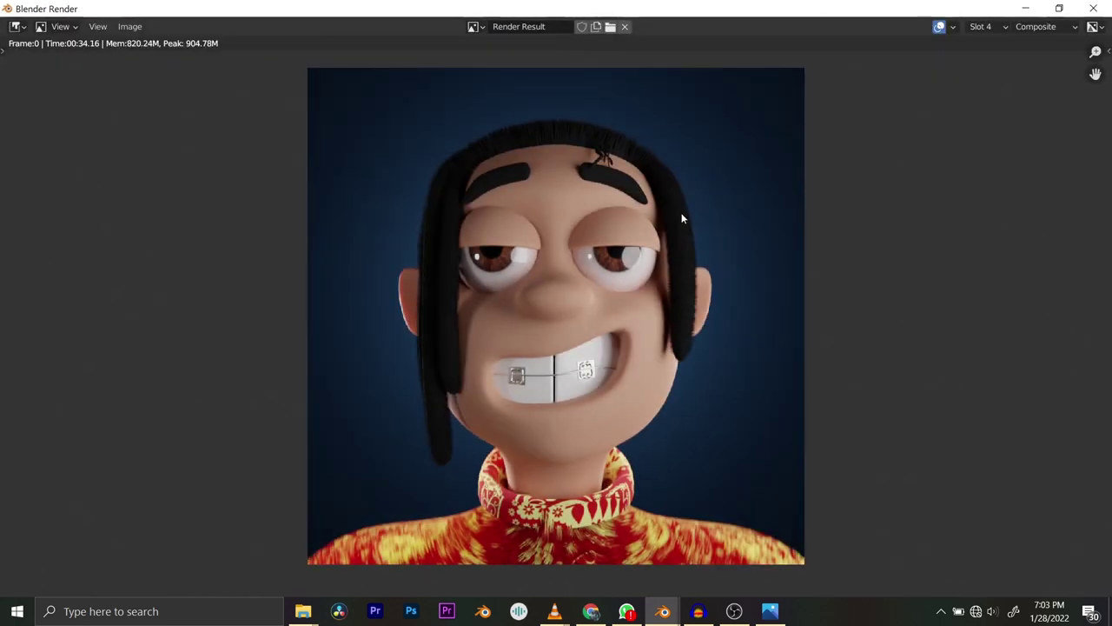